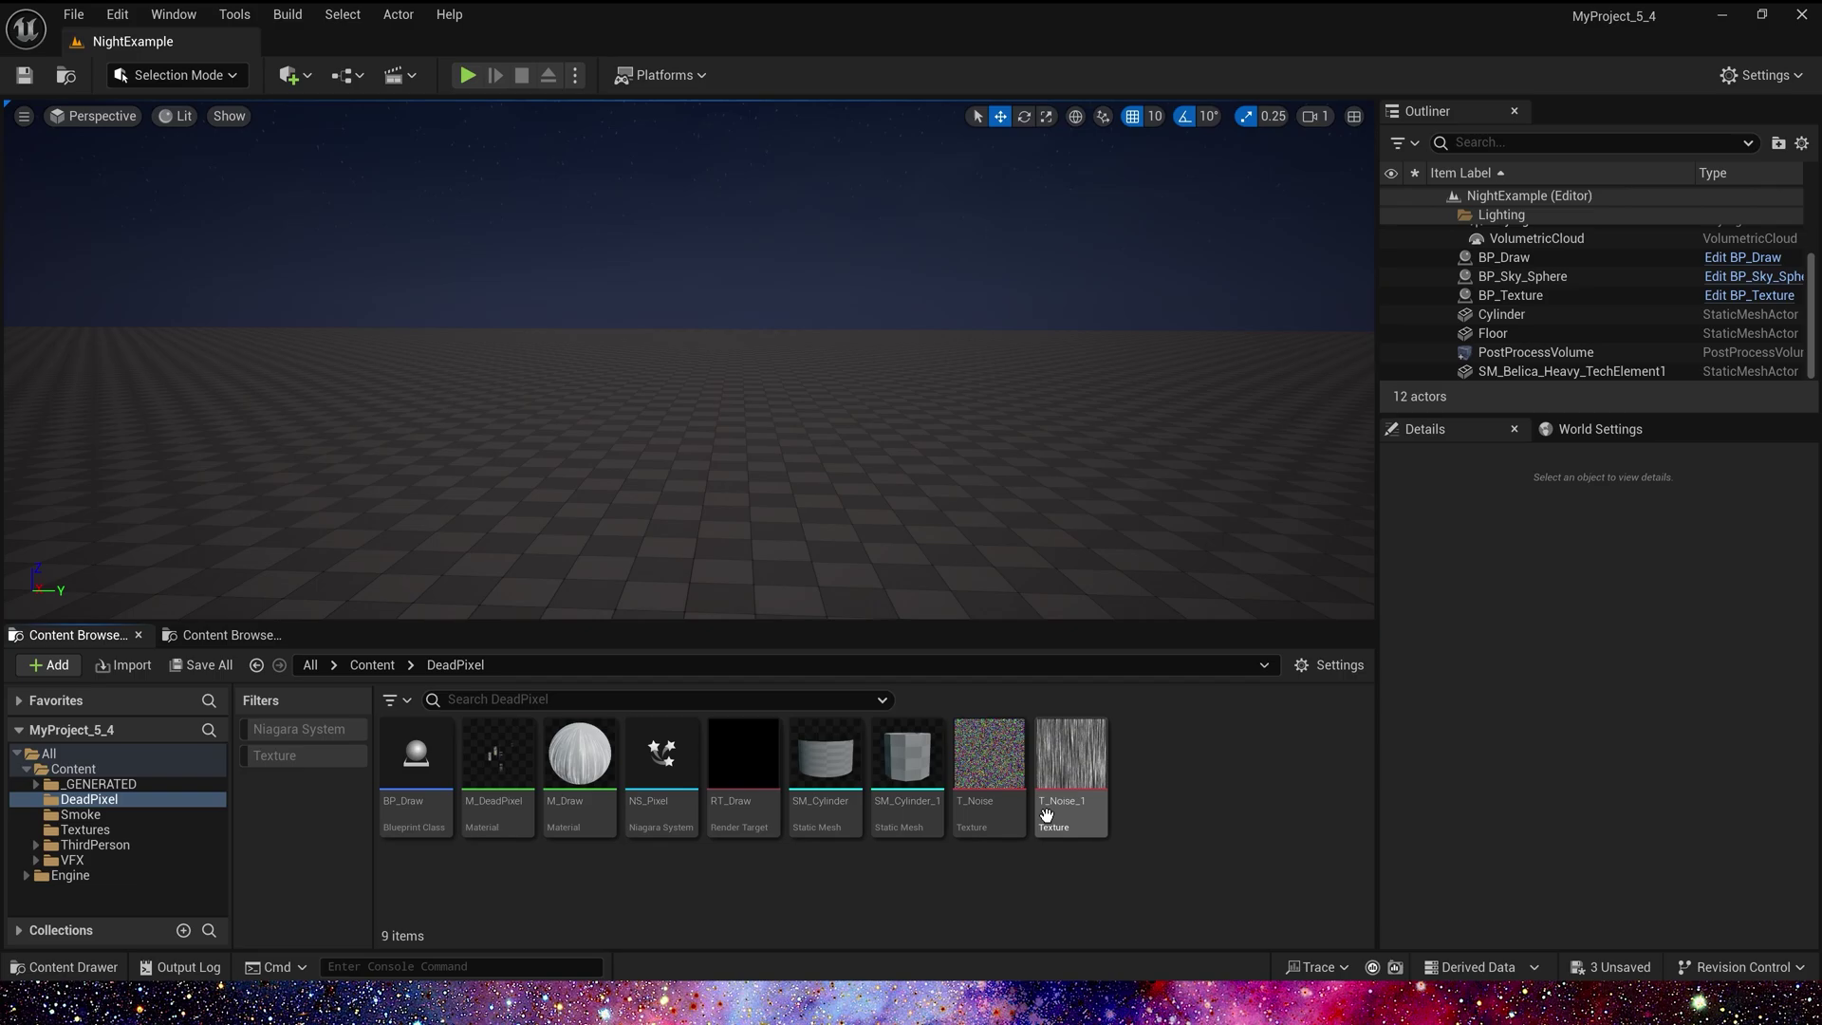
Open the SM_Cylinder_1 static mesh and examine its hollow, faceted shape from the side and from above.
double_click(926, 767)
drag(695, 500, 740, 502)
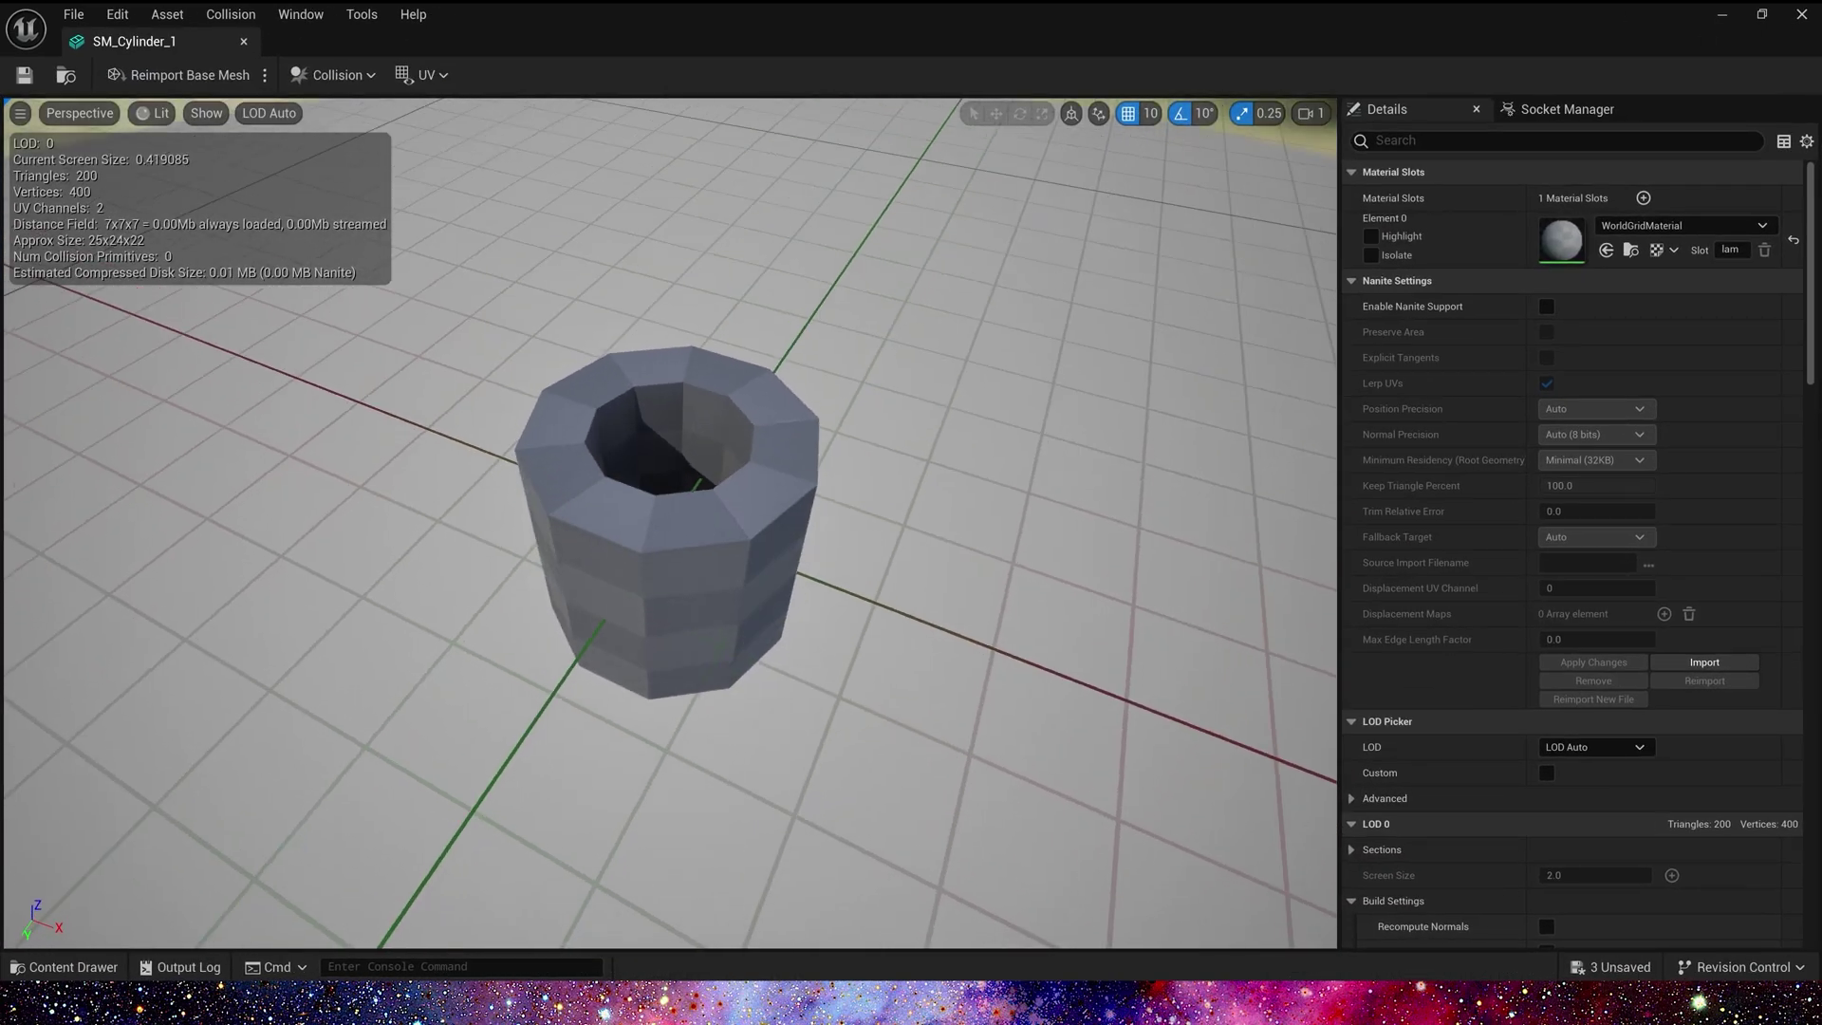
drag(754, 662, 715, 673)
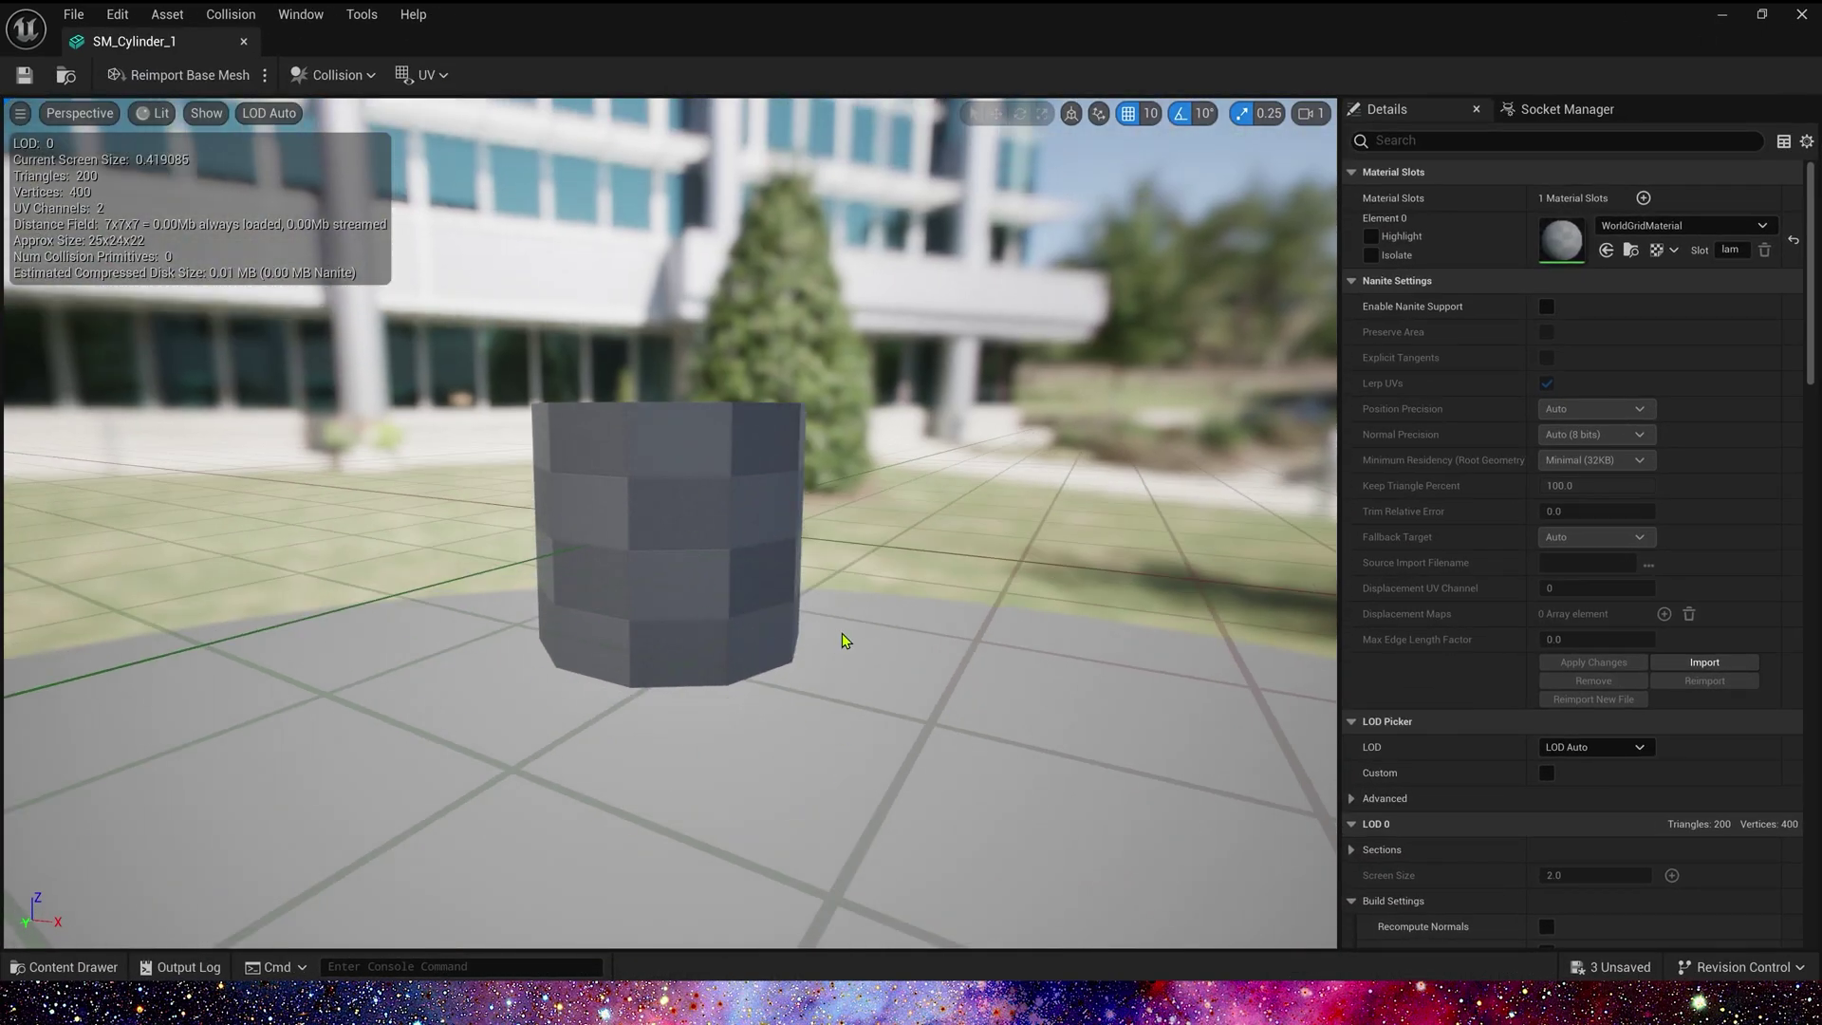
drag(844, 641, 621, 577)
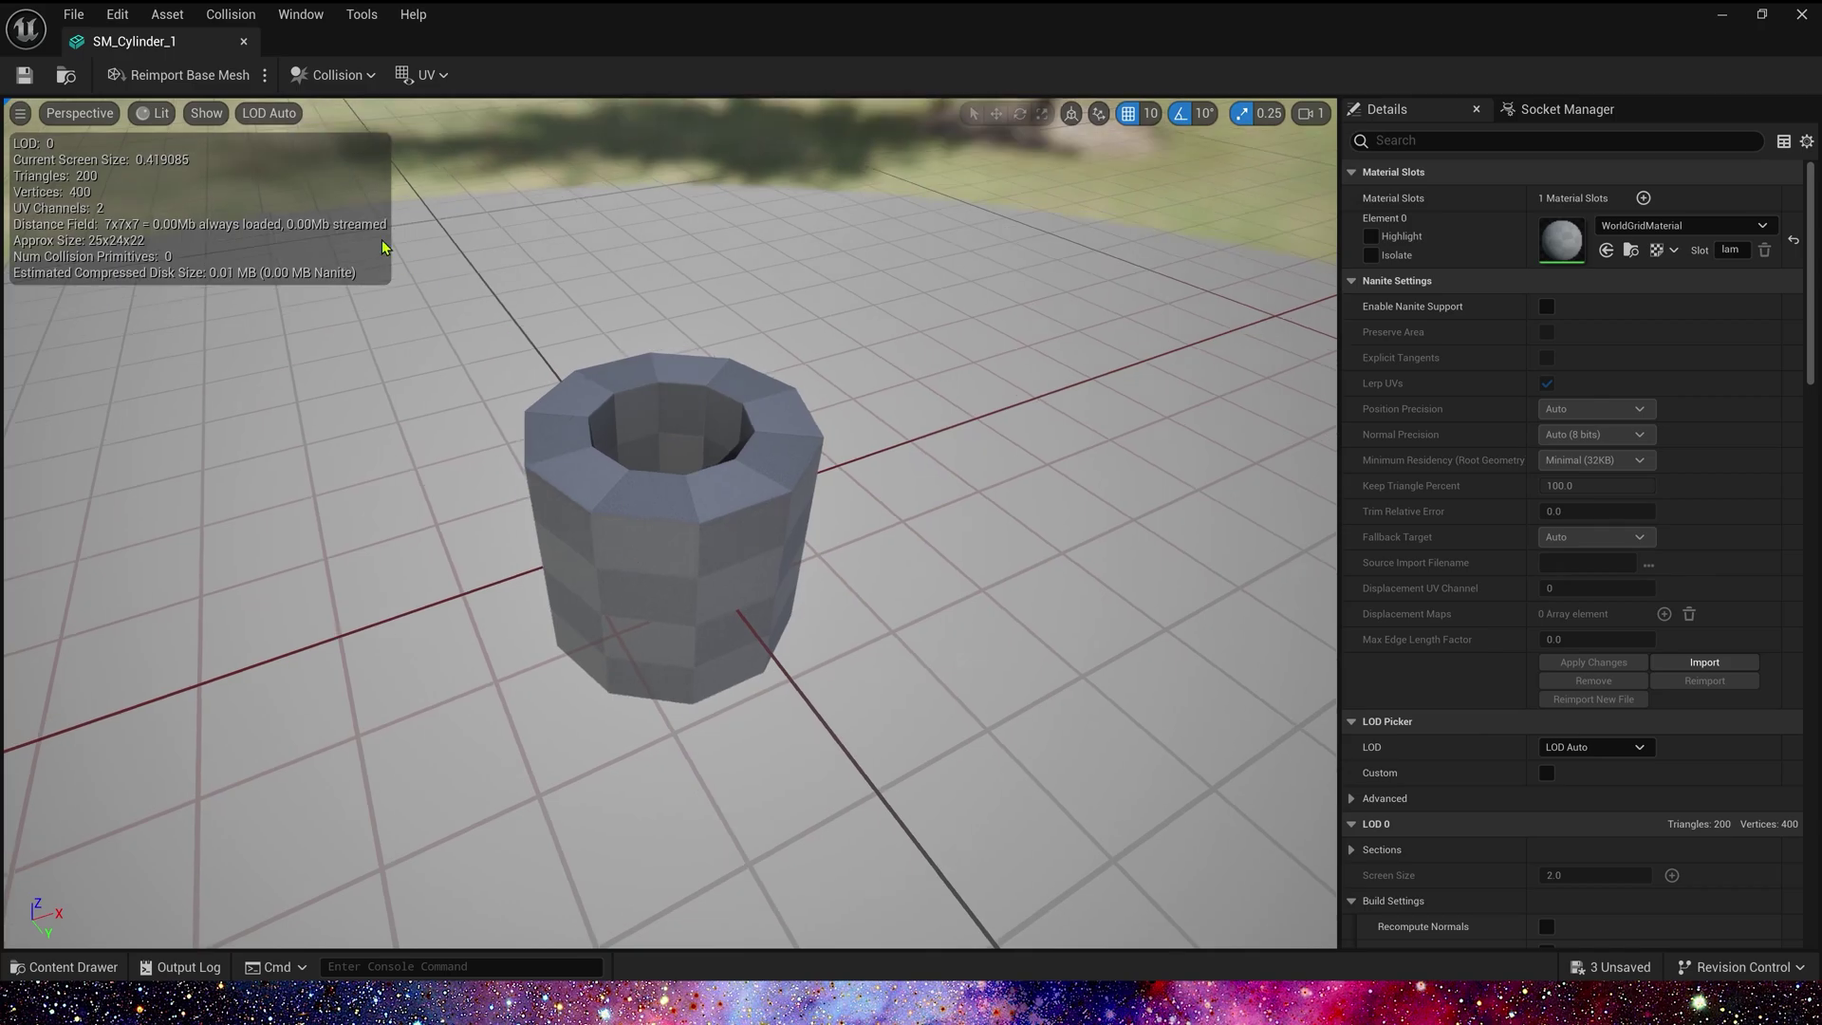
Display UV channel 0 of SM_Cylinder_1 and compare its layout with the mesh.
click(415, 76)
click(433, 134)
drag(741, 345, 818, 368)
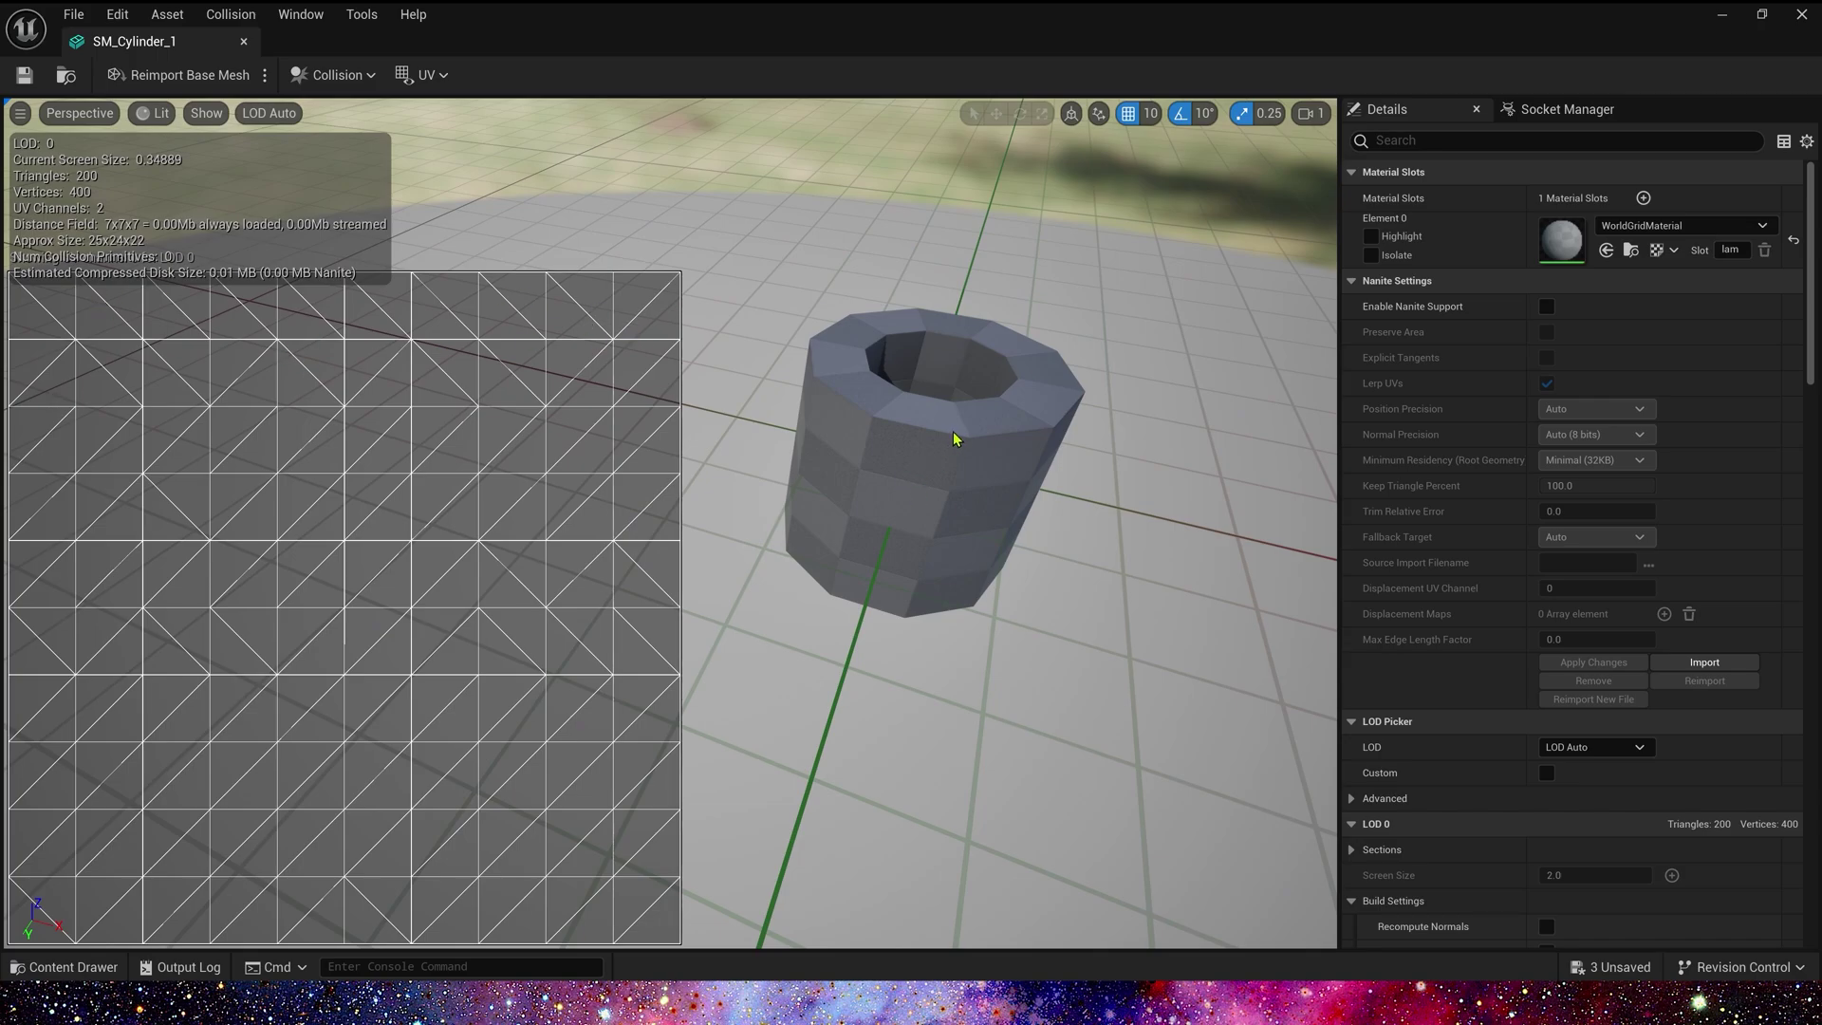
drag(835, 582, 848, 554)
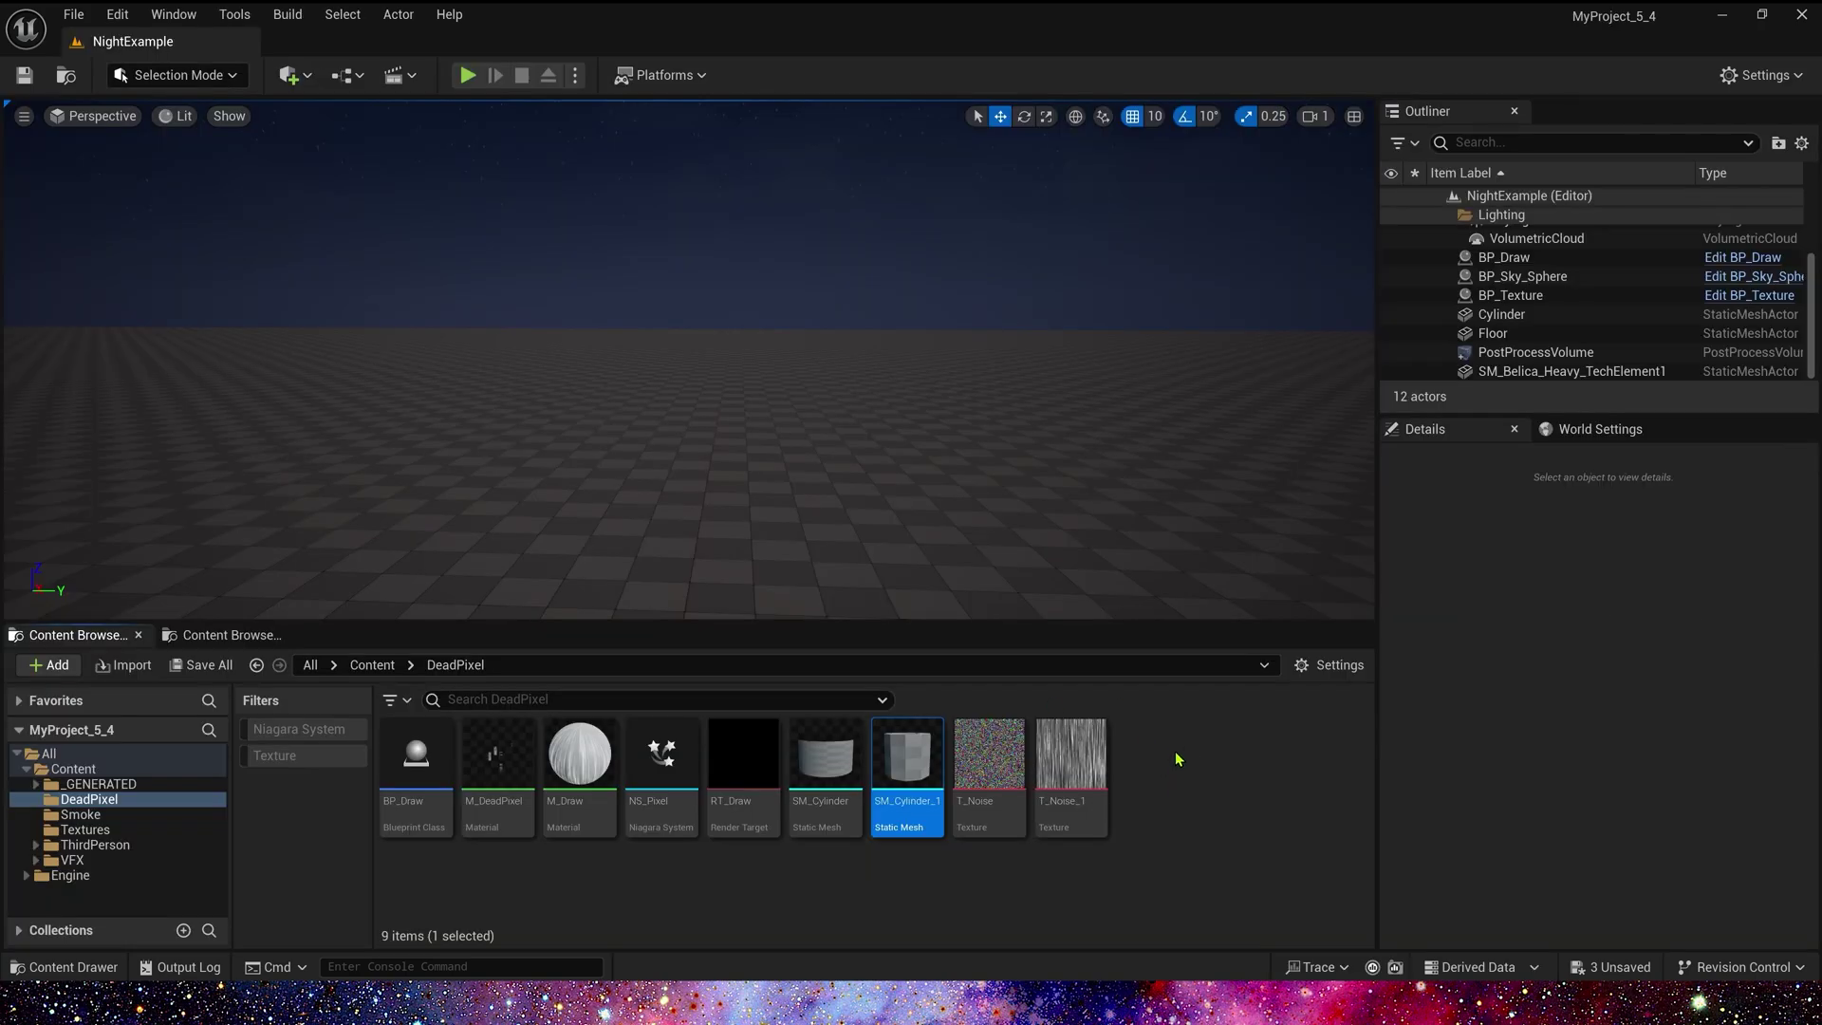
Create a material named M_Tech in the DeadPixel folder and open it for editing.
right_click(1176, 759)
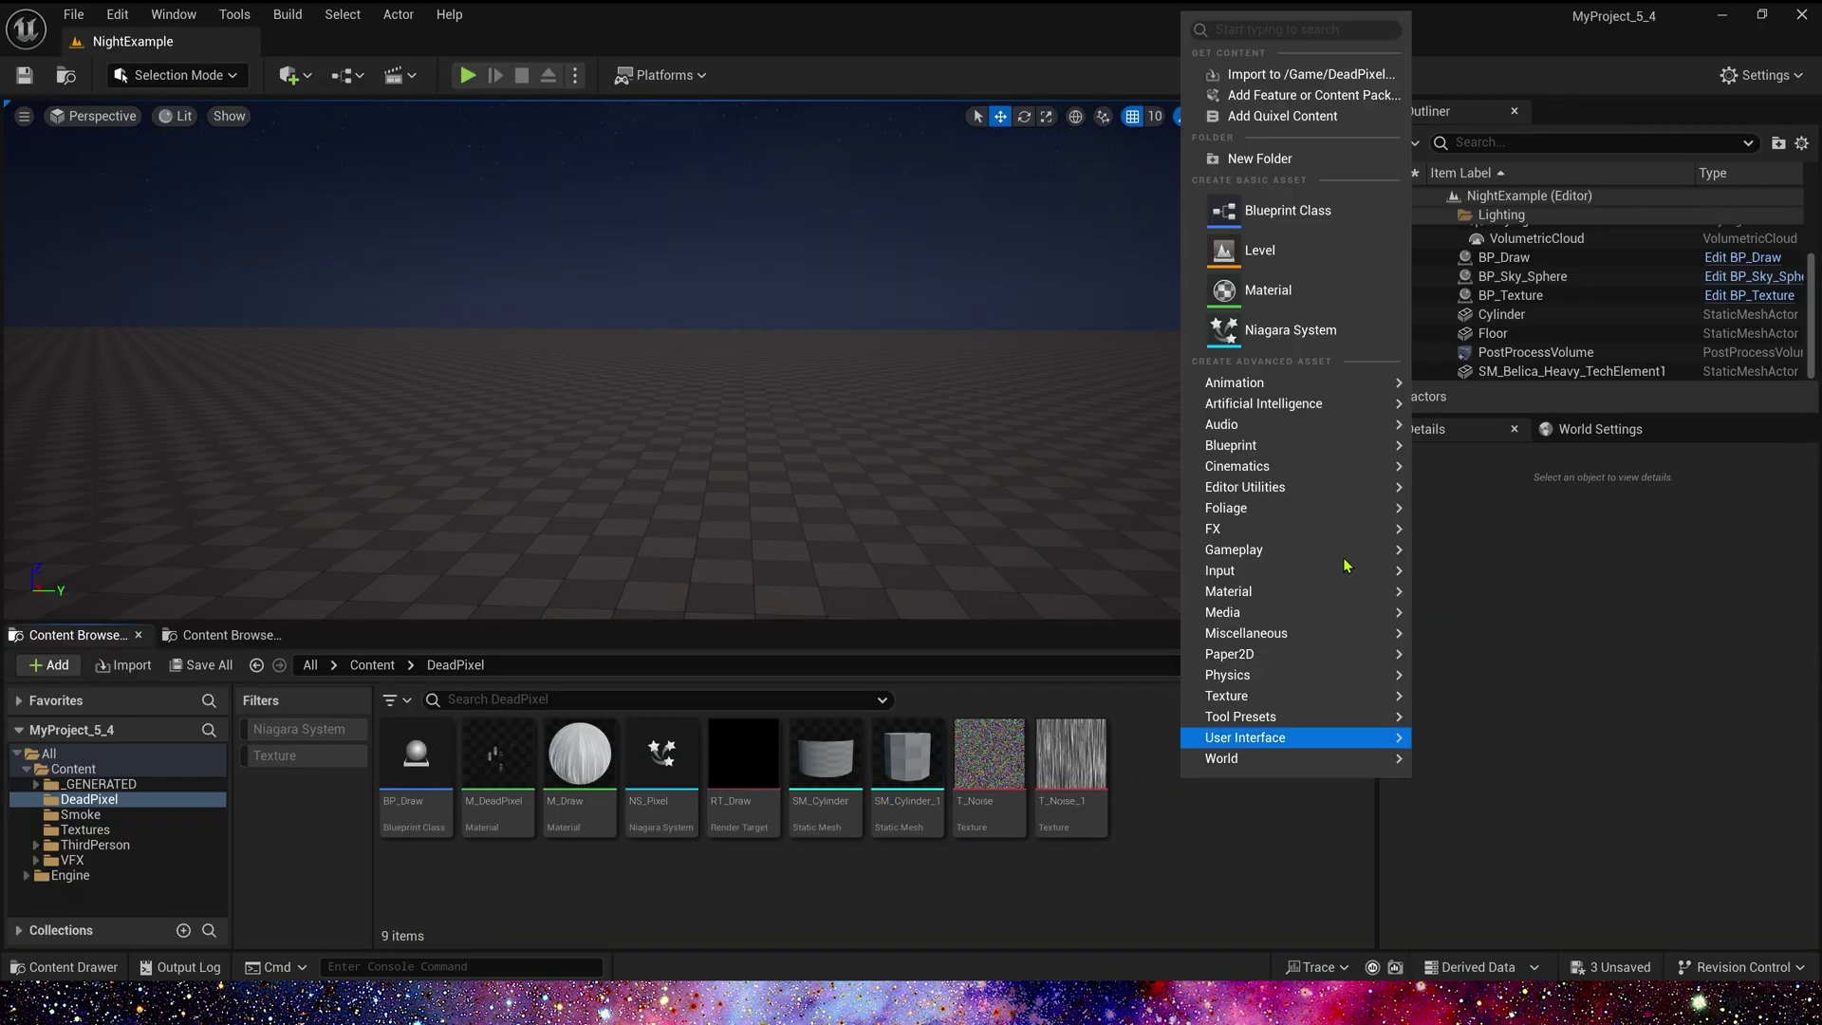
click(1299, 287)
text(M_Tech)
key(Return)
double_click(661, 759)
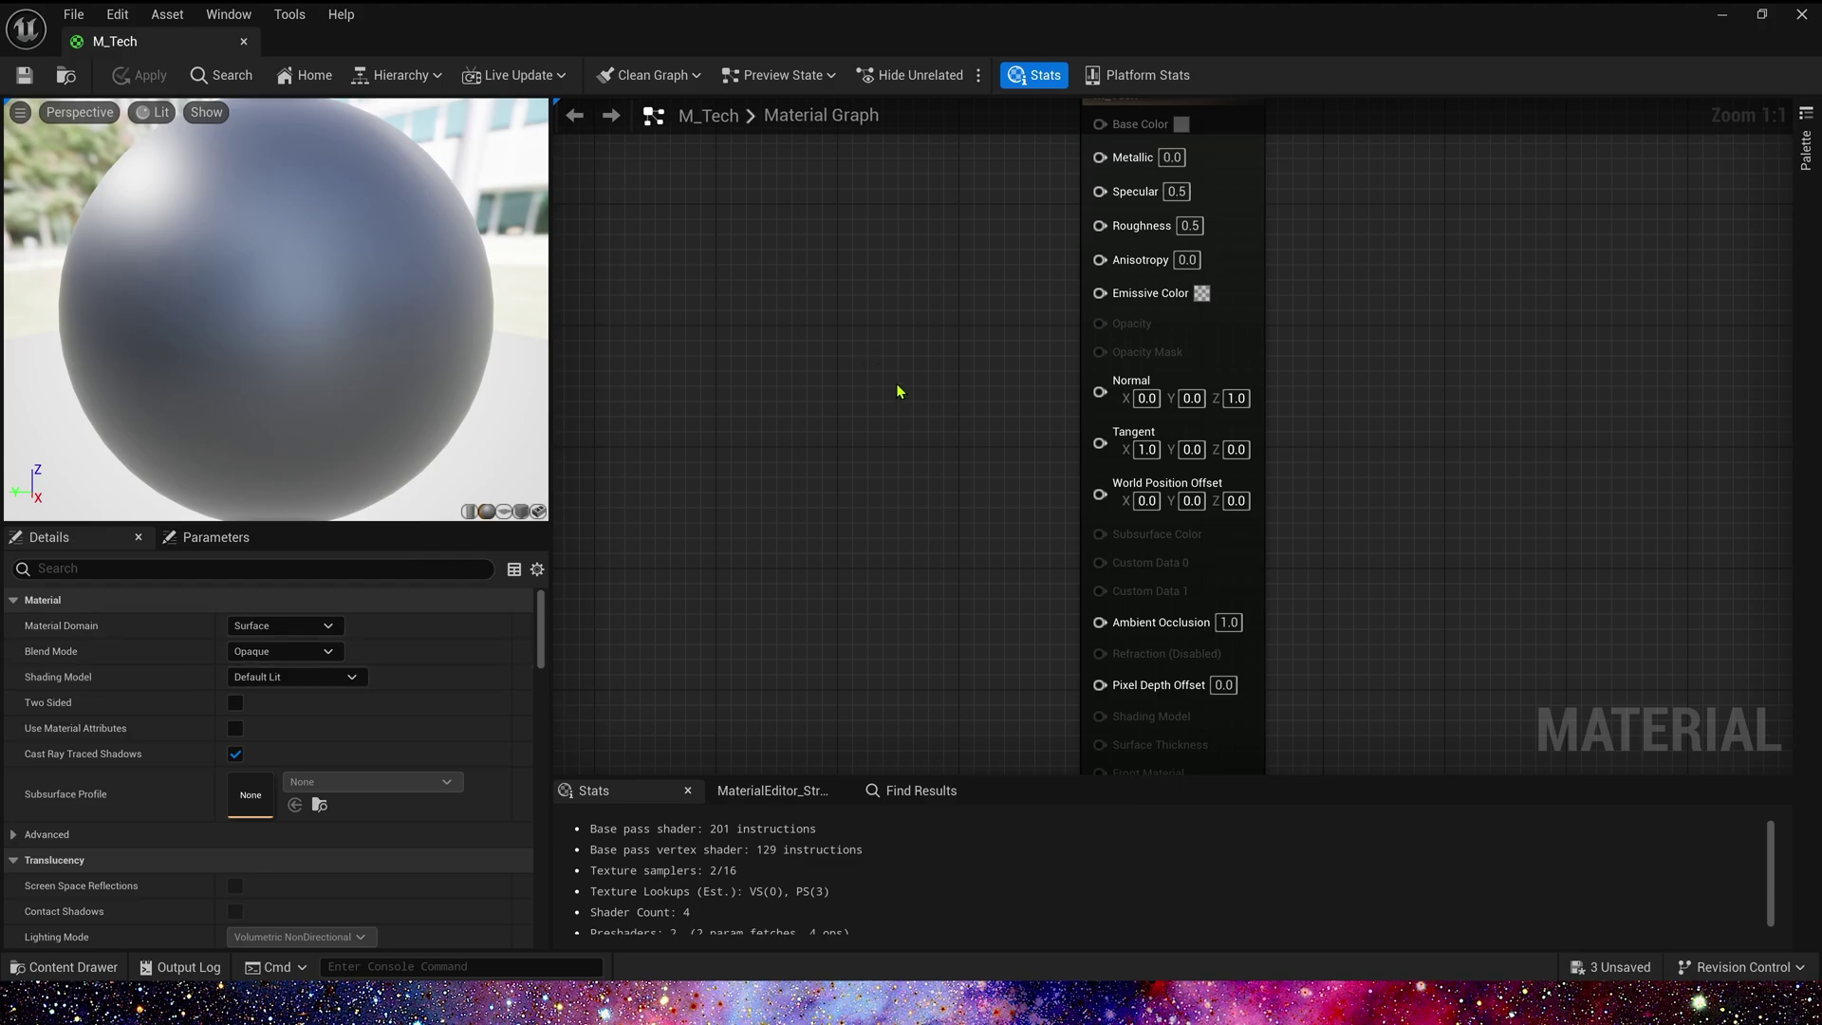
Set the material to Translucent blend mode with the Unlit shading model and make it two-sided.
click(283, 651)
click(261, 718)
click(294, 676)
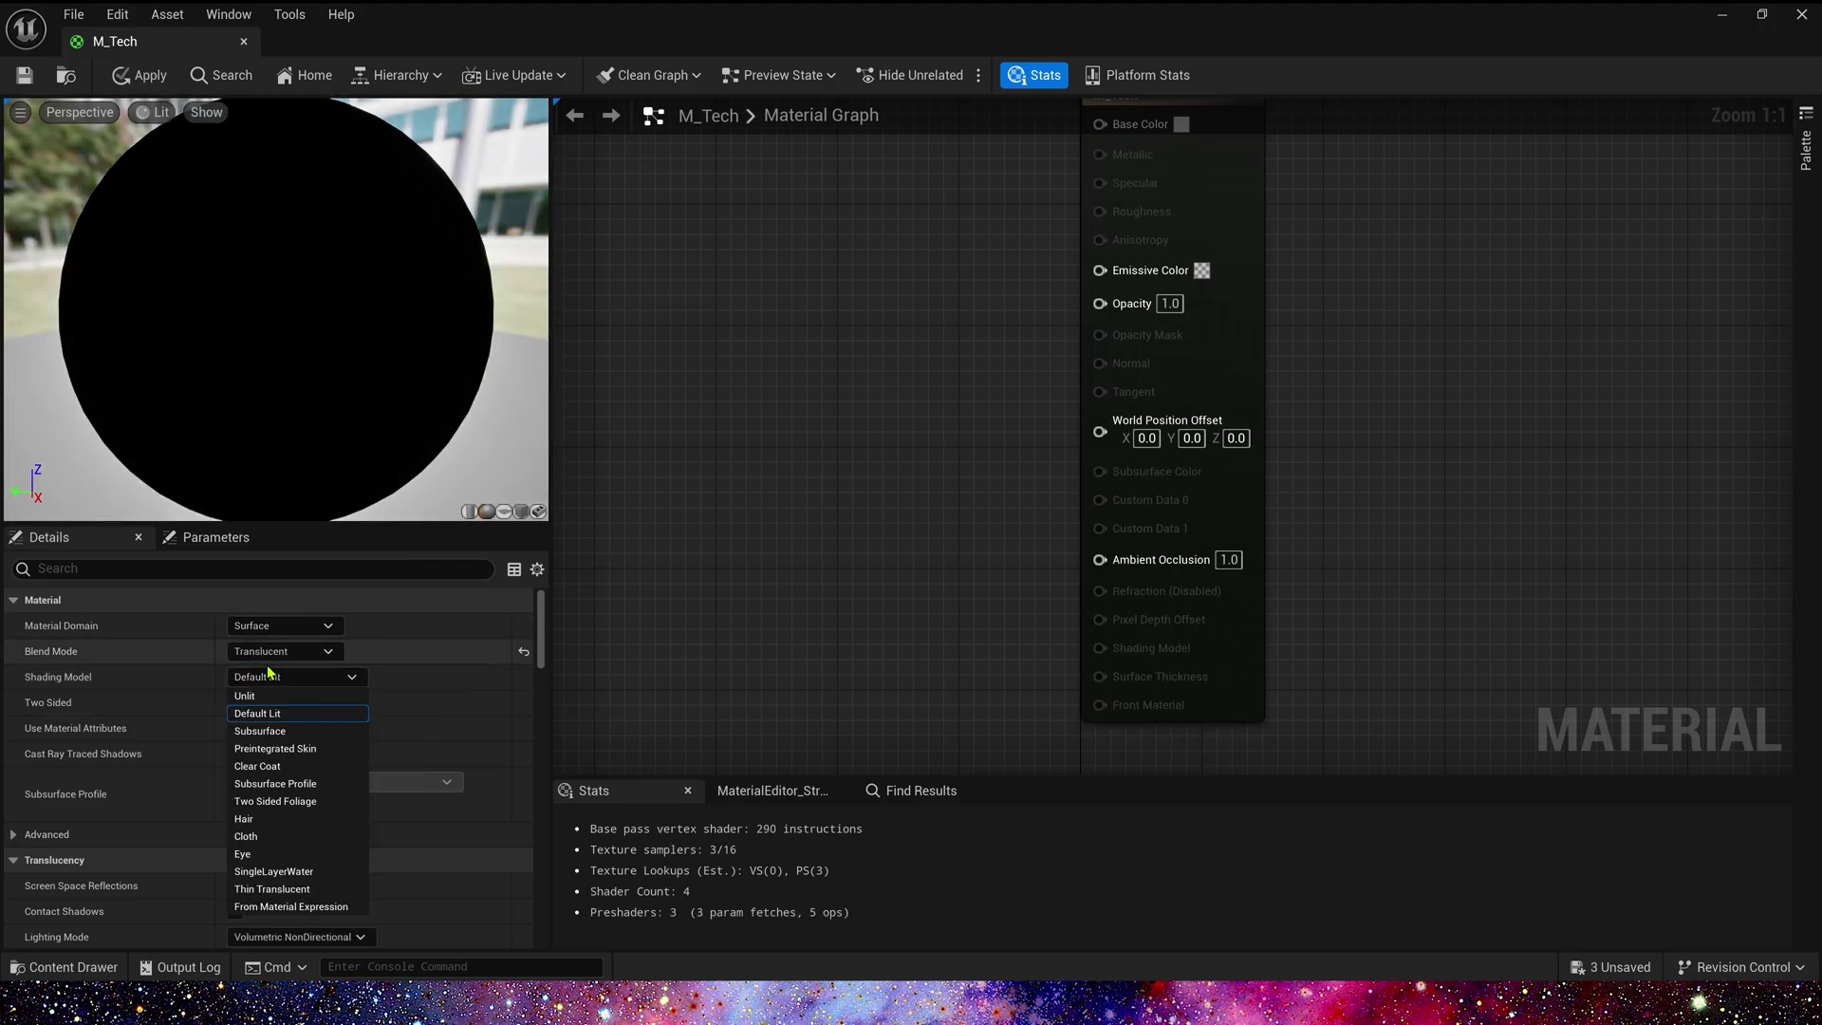
click(252, 692)
click(235, 703)
Add a Texture Sample node to the material graph and assign it the TilingNoise05 texture.
right_drag(823, 342, 1094, 464)
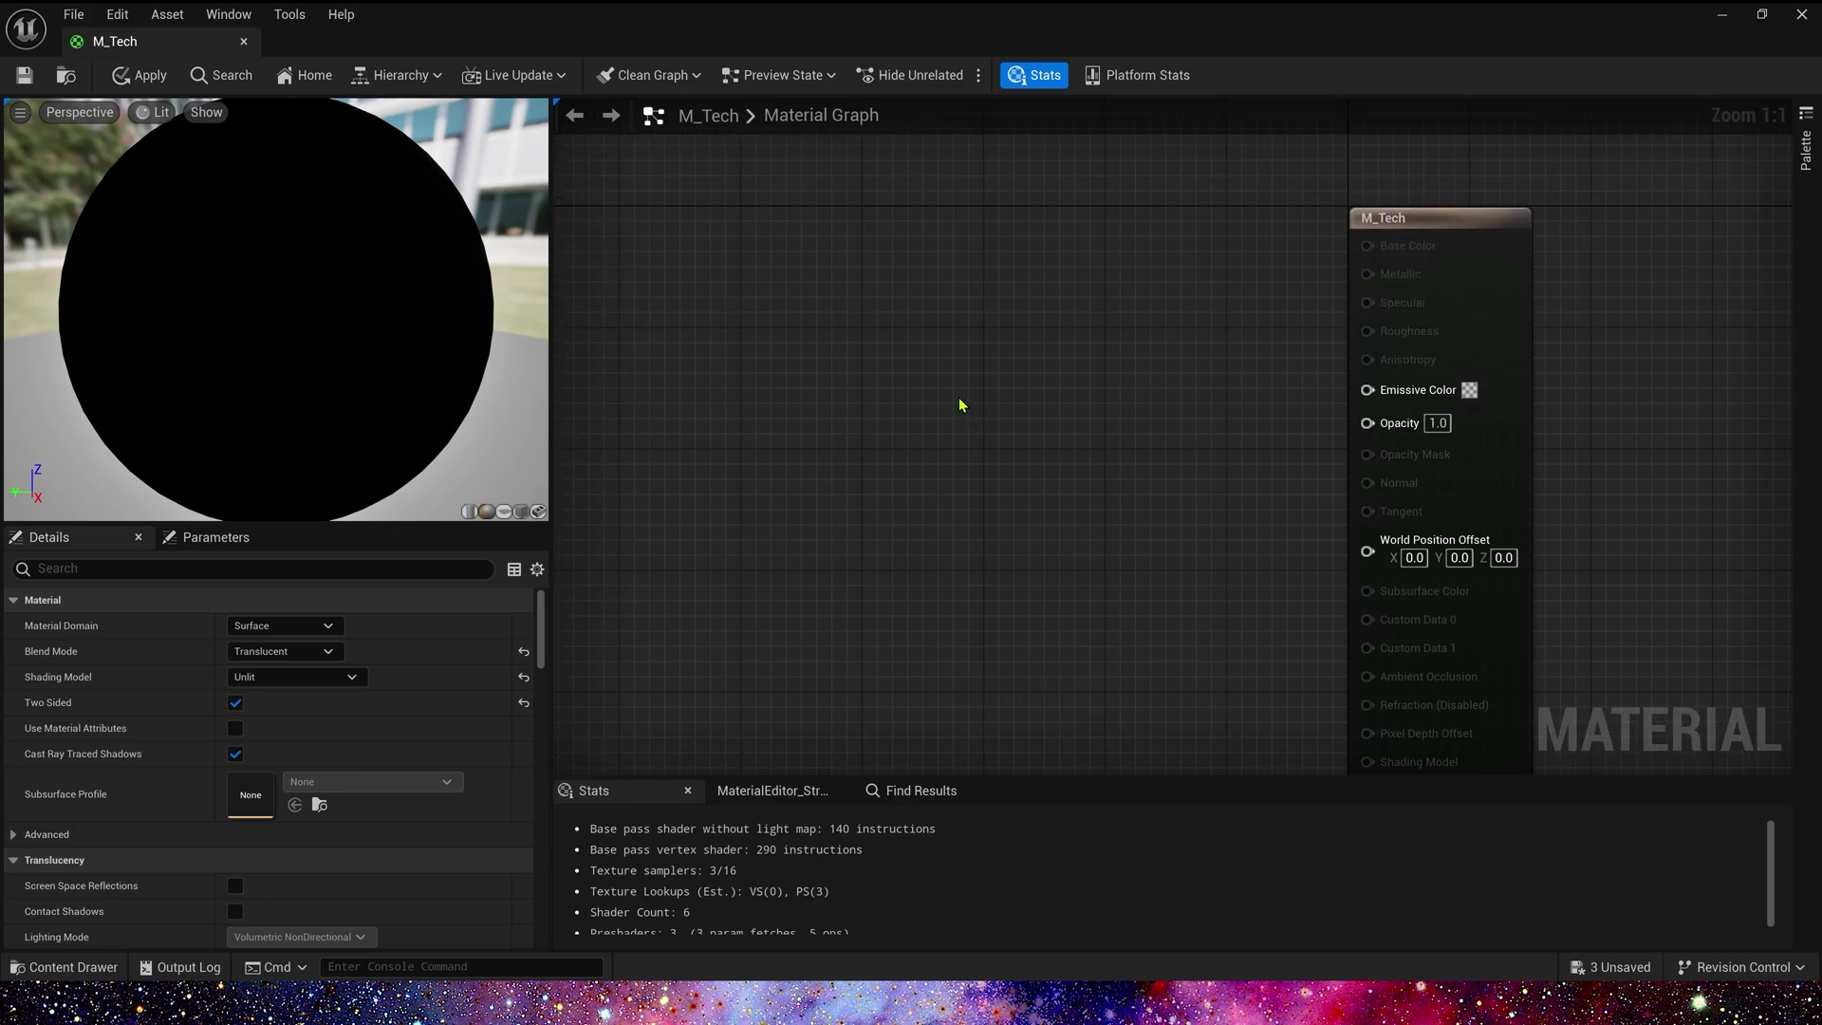
click(1020, 380)
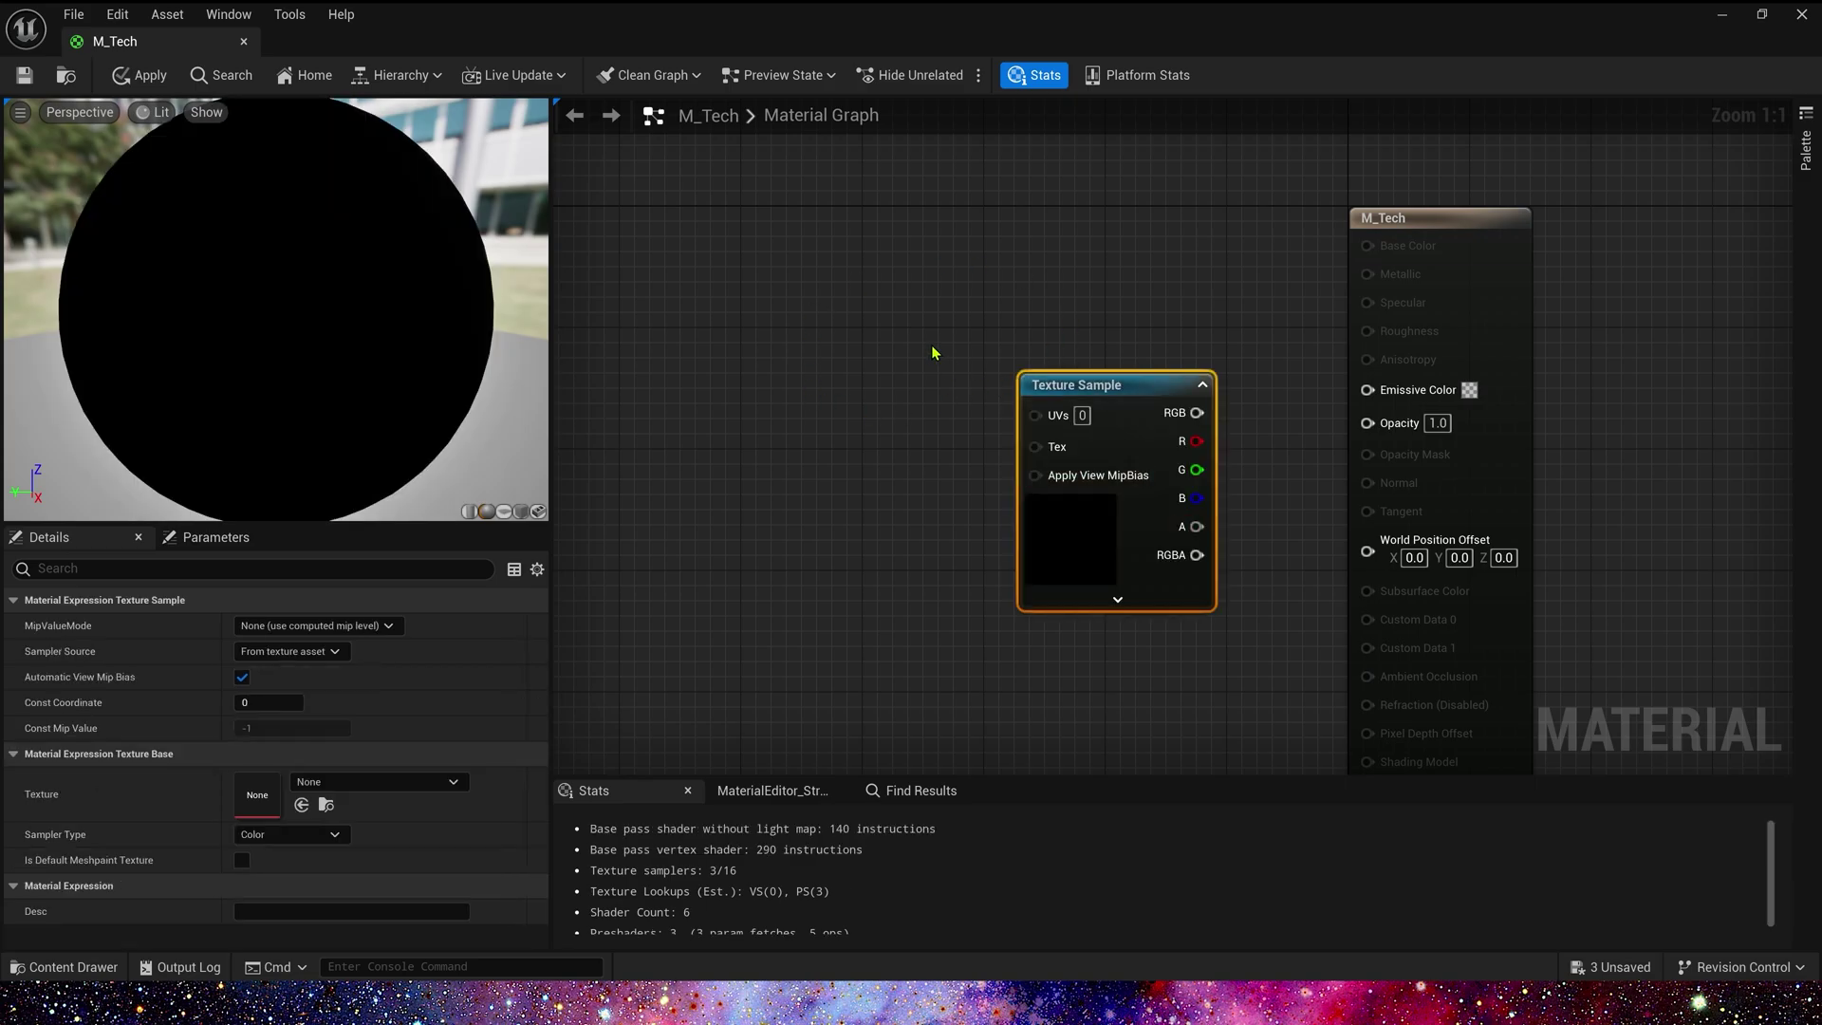
click(378, 781)
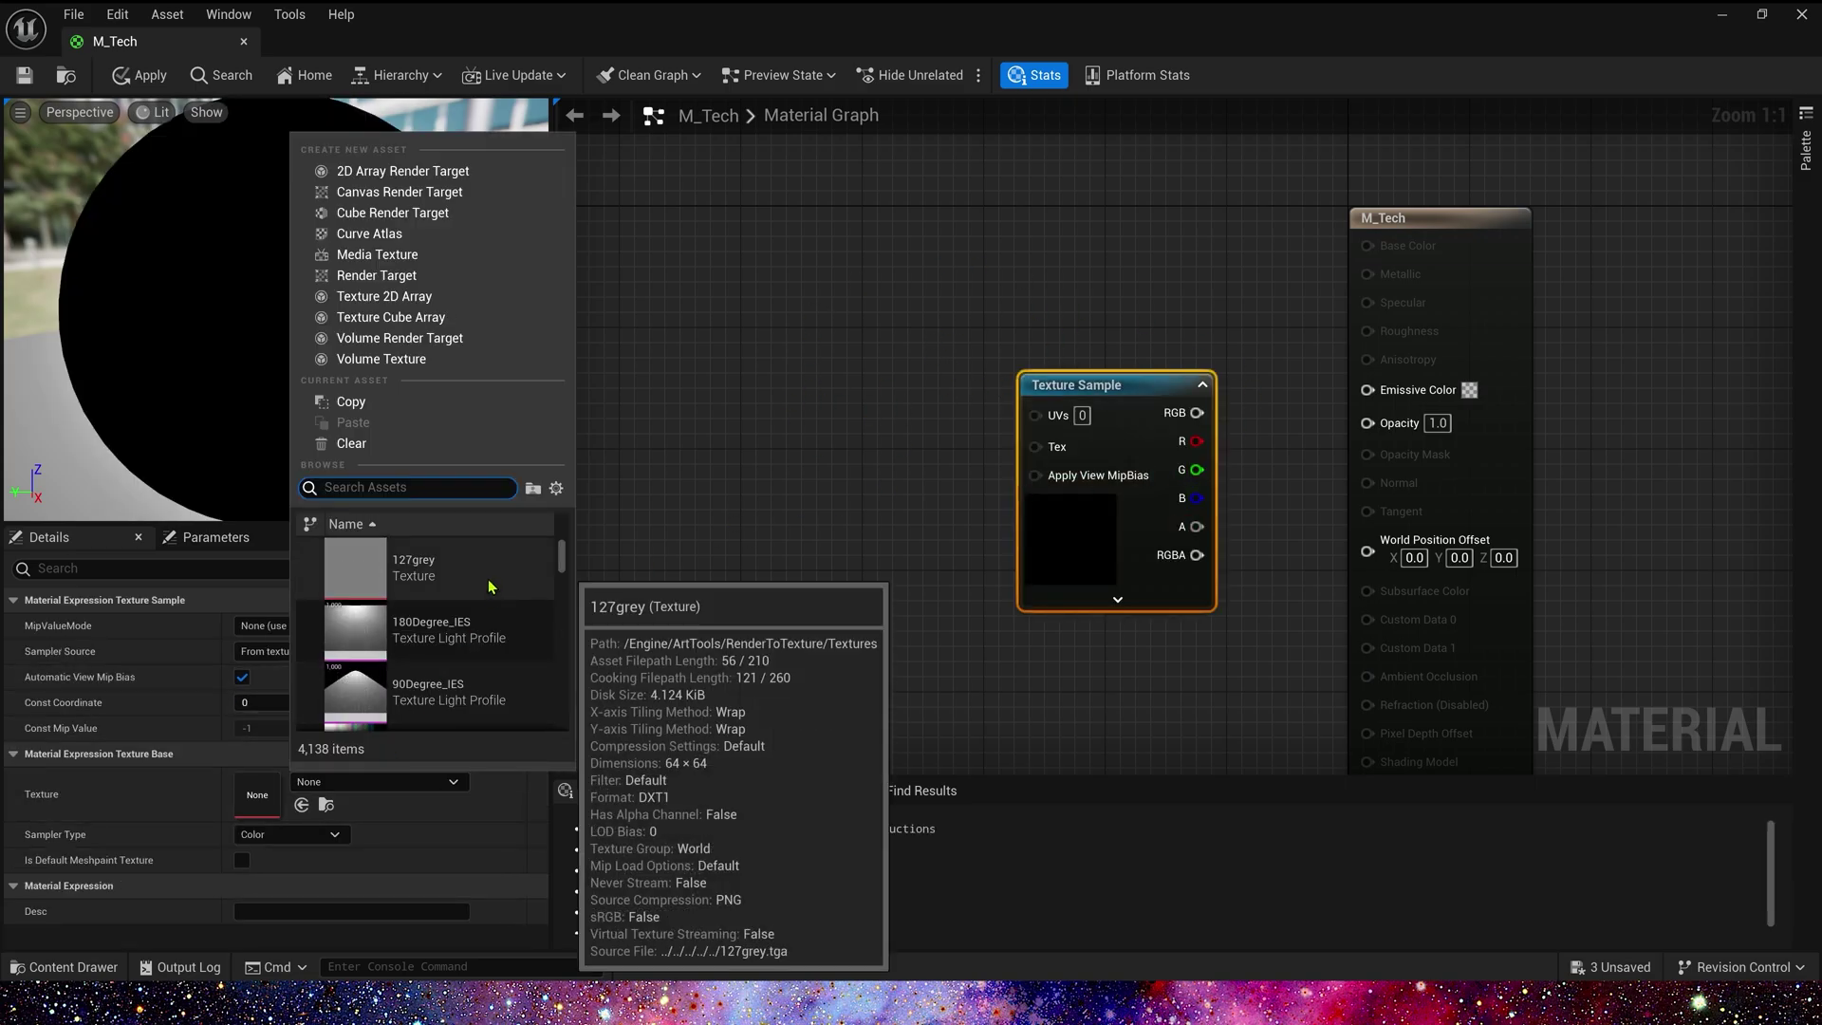
text(noise)
scroll(486, 665, down, 10)
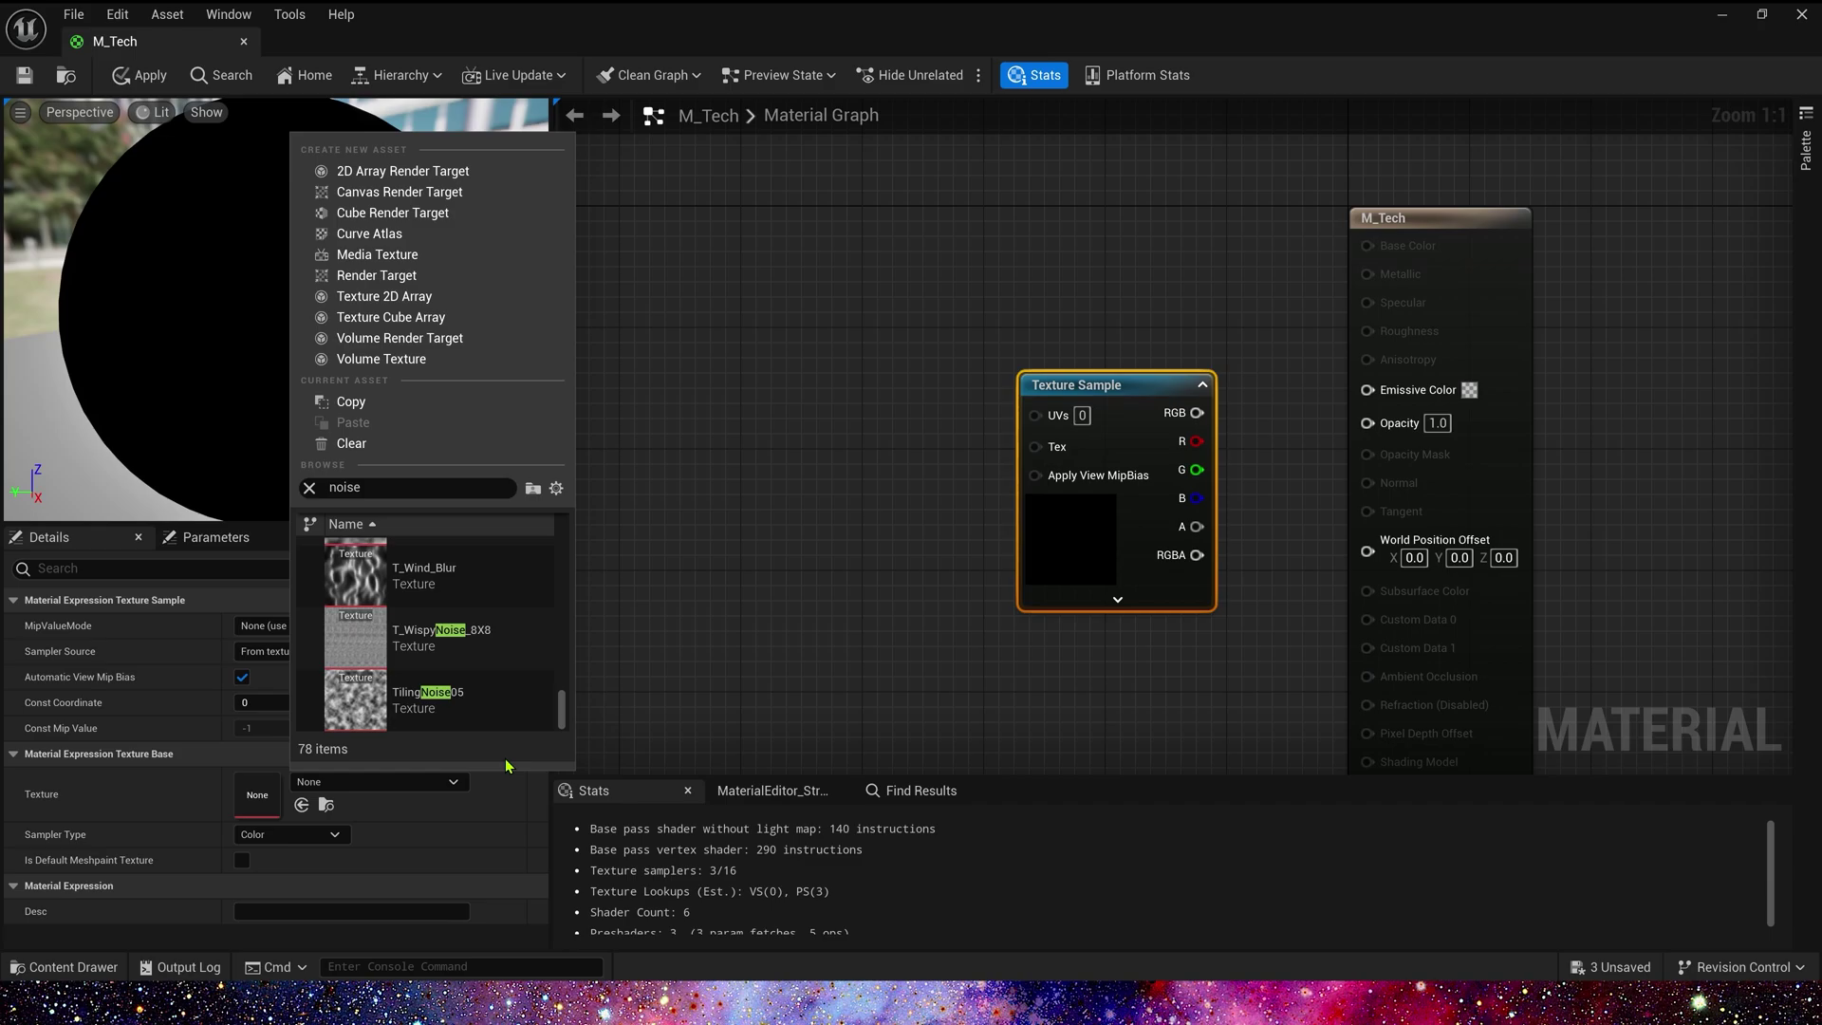
click(446, 700)
Add a TexCoord node and a Multiply node, connecting TexCoord to Multiply's A input.
right_drag(693, 432, 903, 424)
key(u)
click(676, 372)
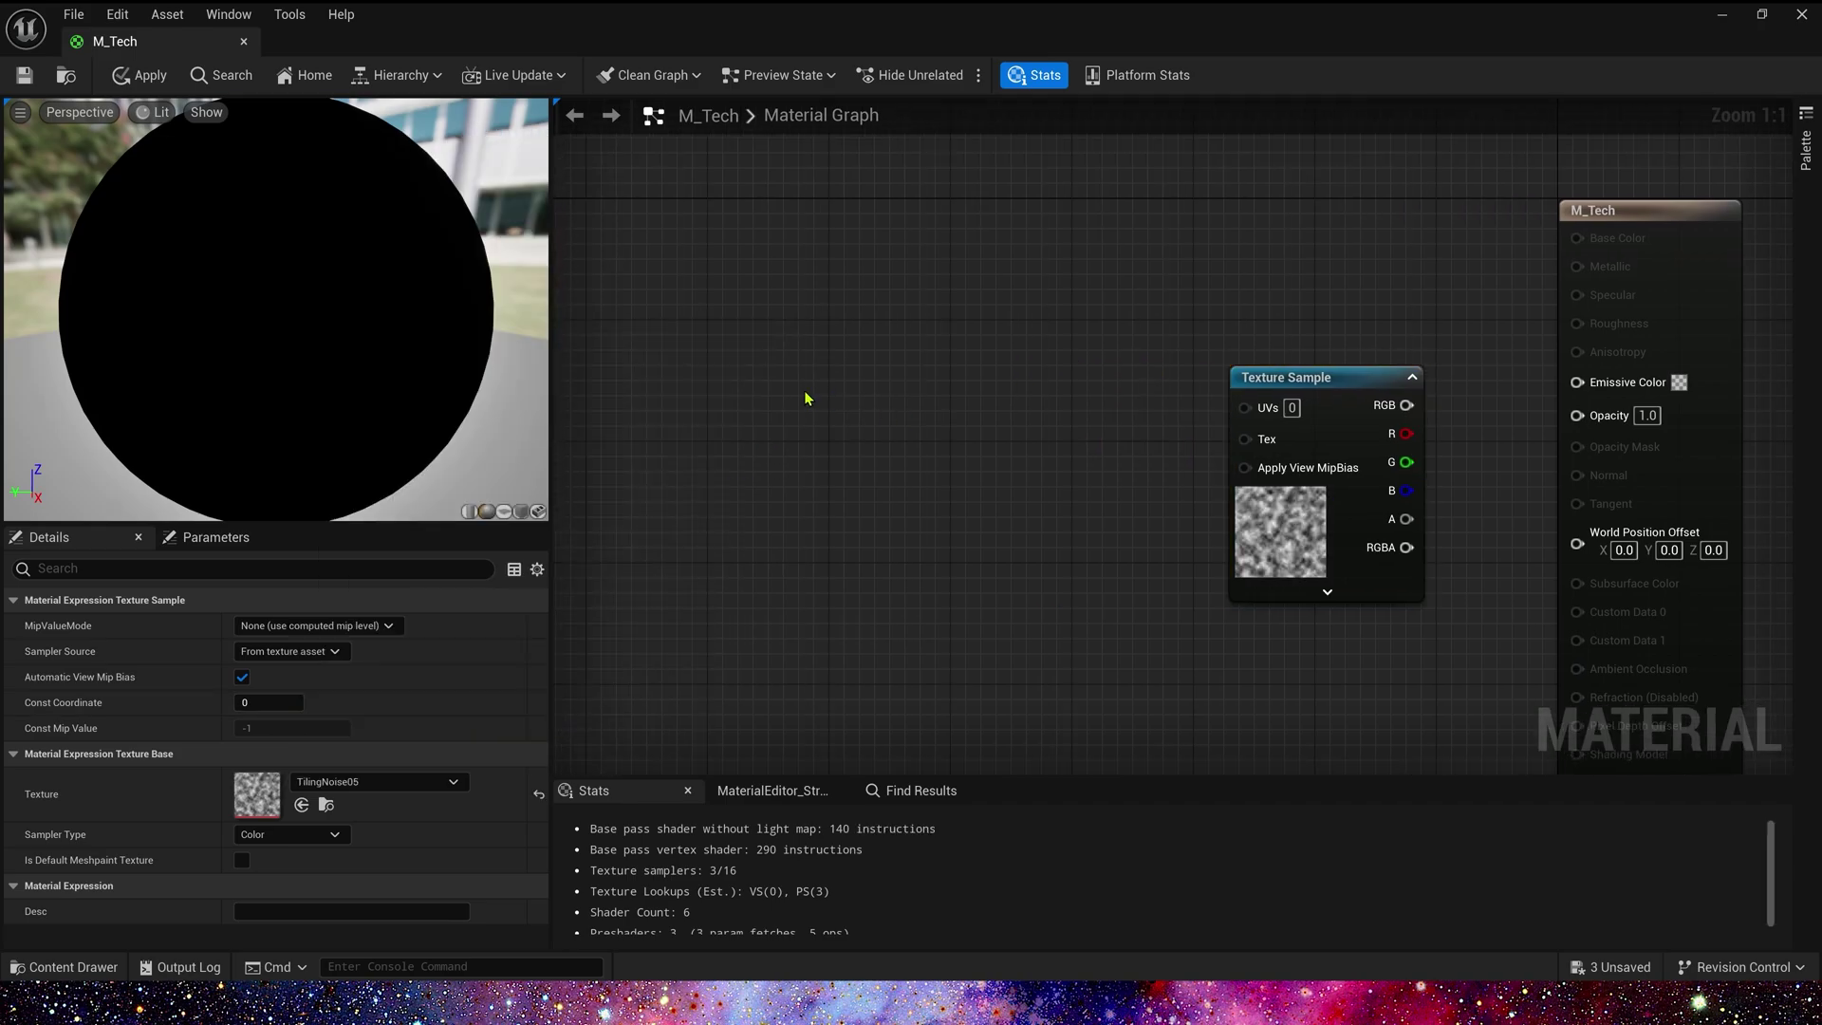
key(m)
click(909, 385)
drag(831, 405, 921, 421)
drag(950, 415, 937, 386)
right_drag(937, 386, 847, 431)
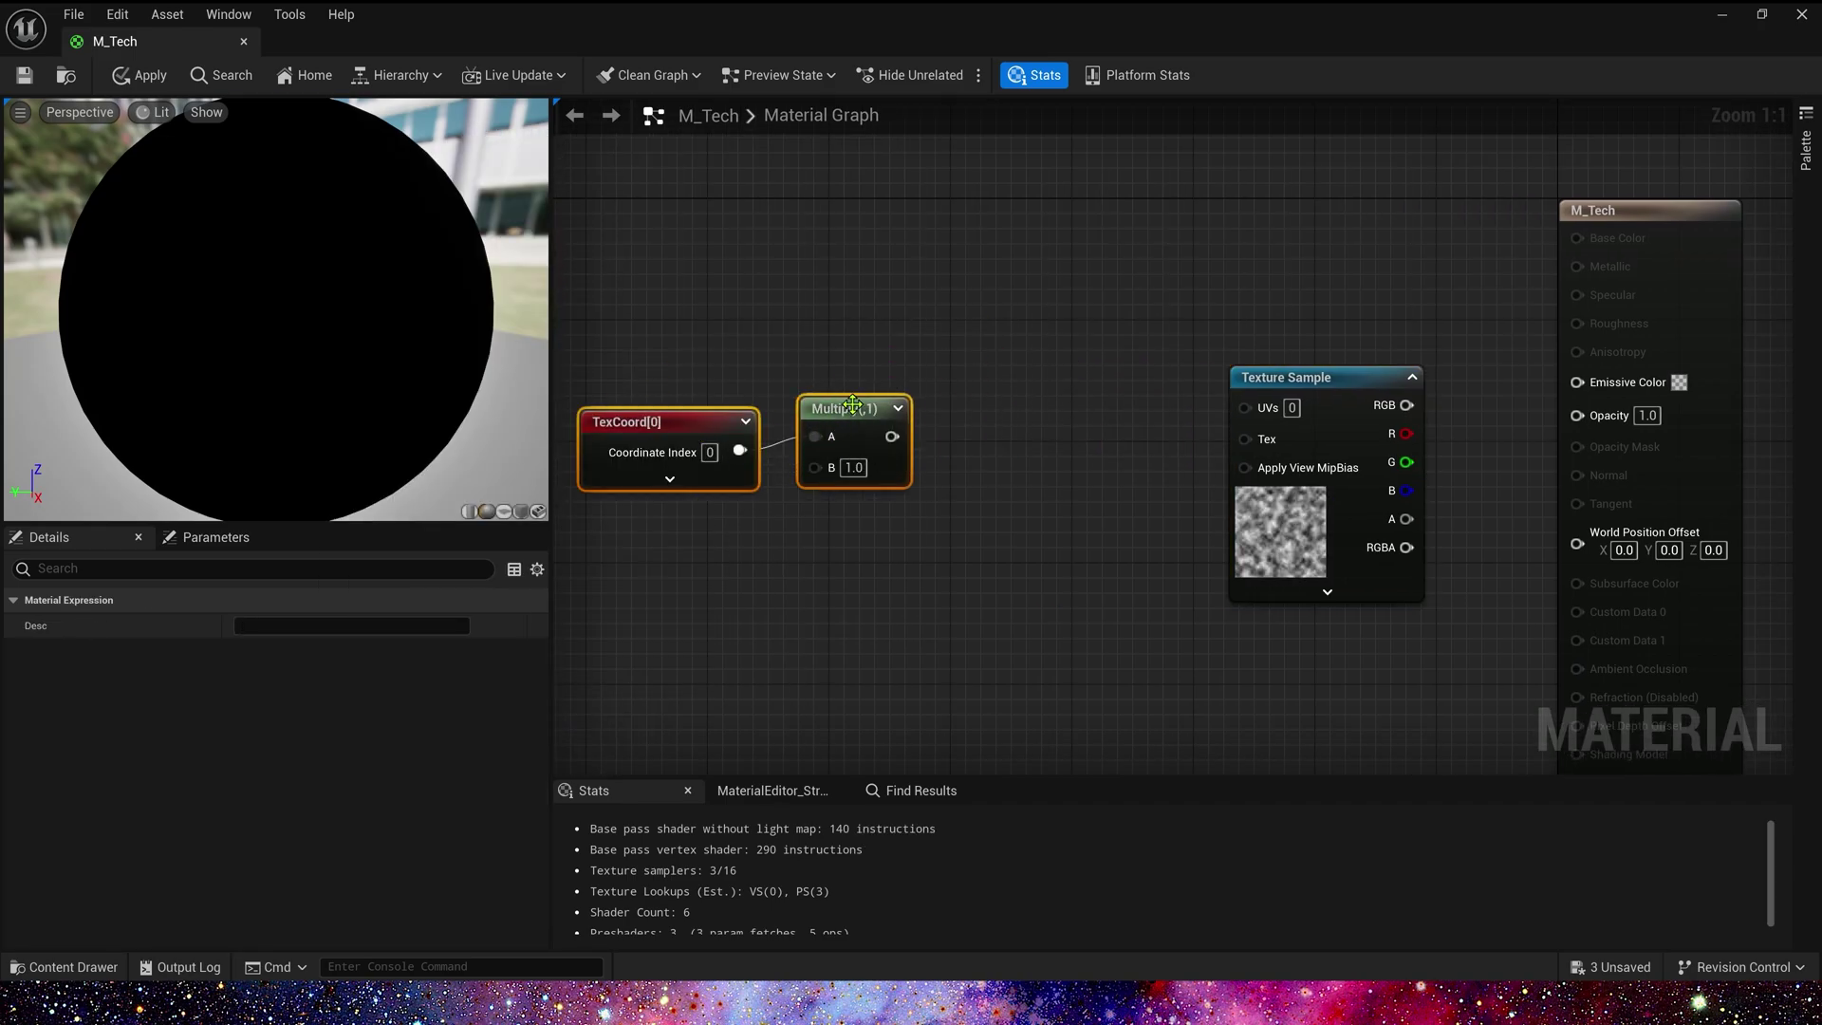
Add a Floor node fed by the output of the Multiply node.
drag(890, 436, 997, 434)
text(fll)
key(BackSpace)
text(oo)
key(Return)
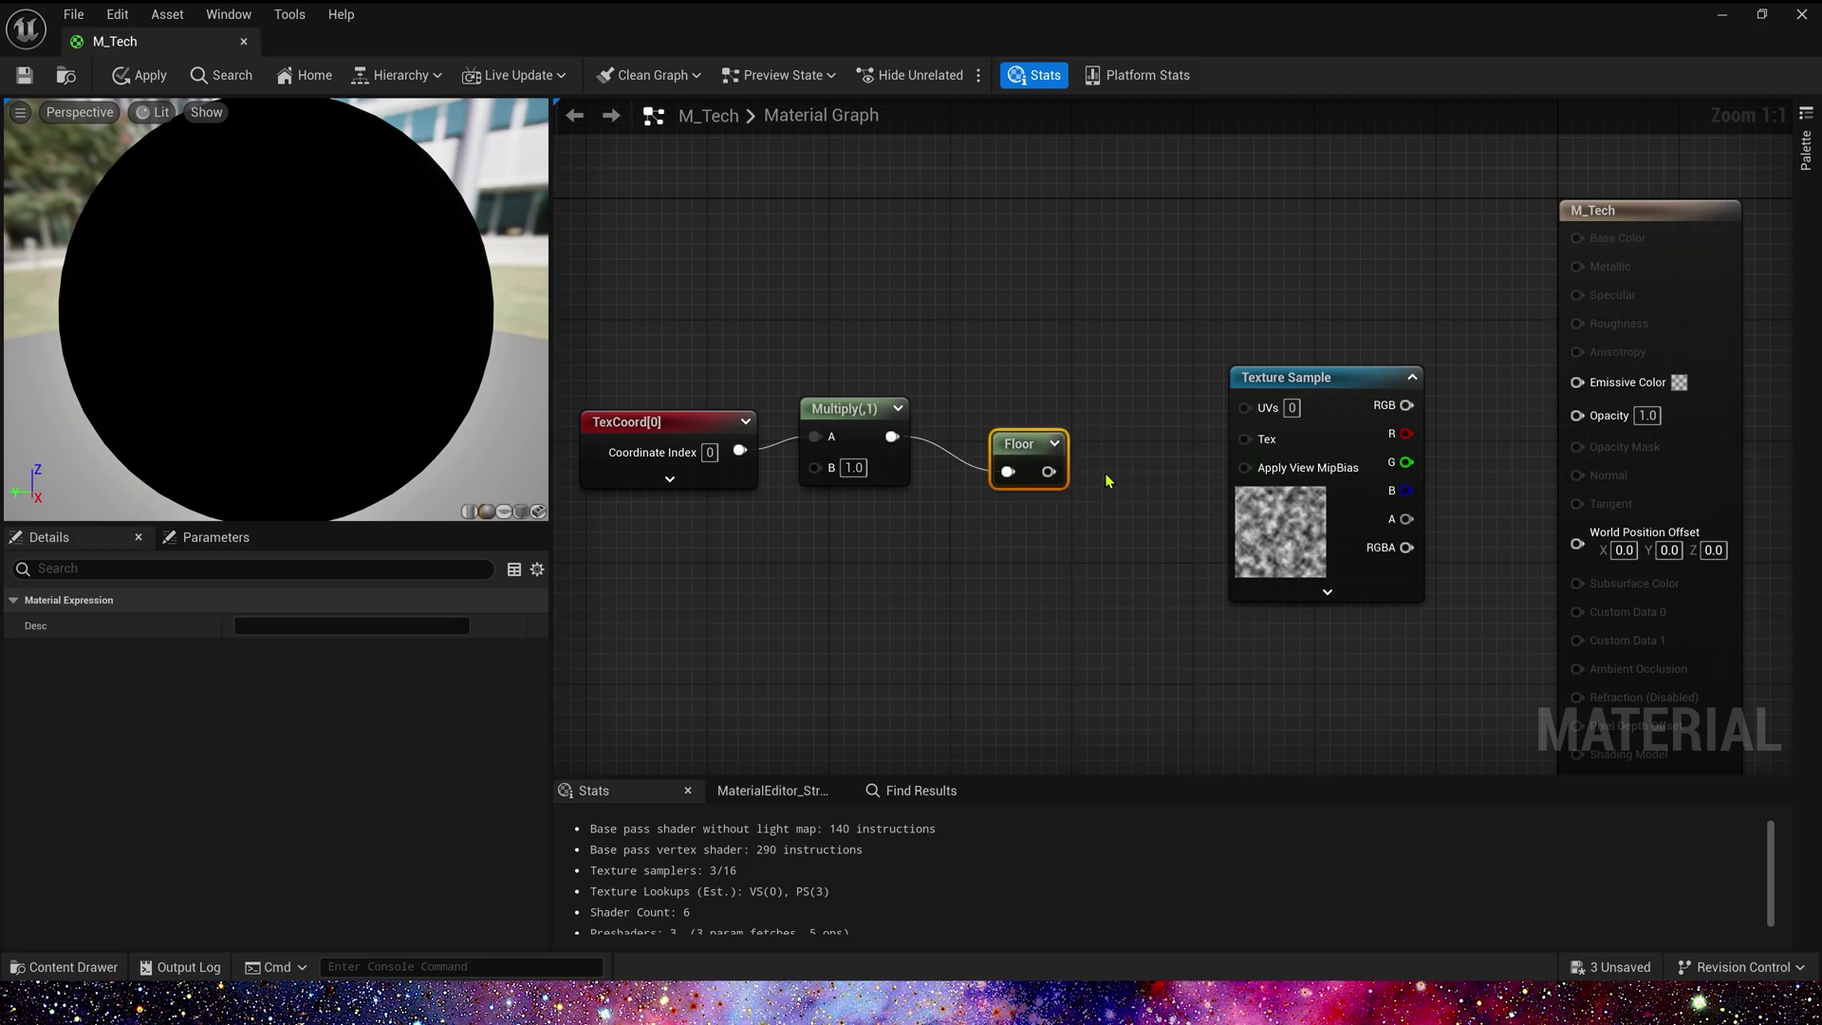
Add a Divide node with Floor in its A input and connect its output to the Texture Sample's UVs.
key(d)
click(1112, 429)
drag(1151, 342, 866, 574)
drag(695, 348, 1143, 606)
drag(1159, 442, 1074, 425)
drag(959, 458, 1044, 454)
drag(1063, 415, 1062, 381)
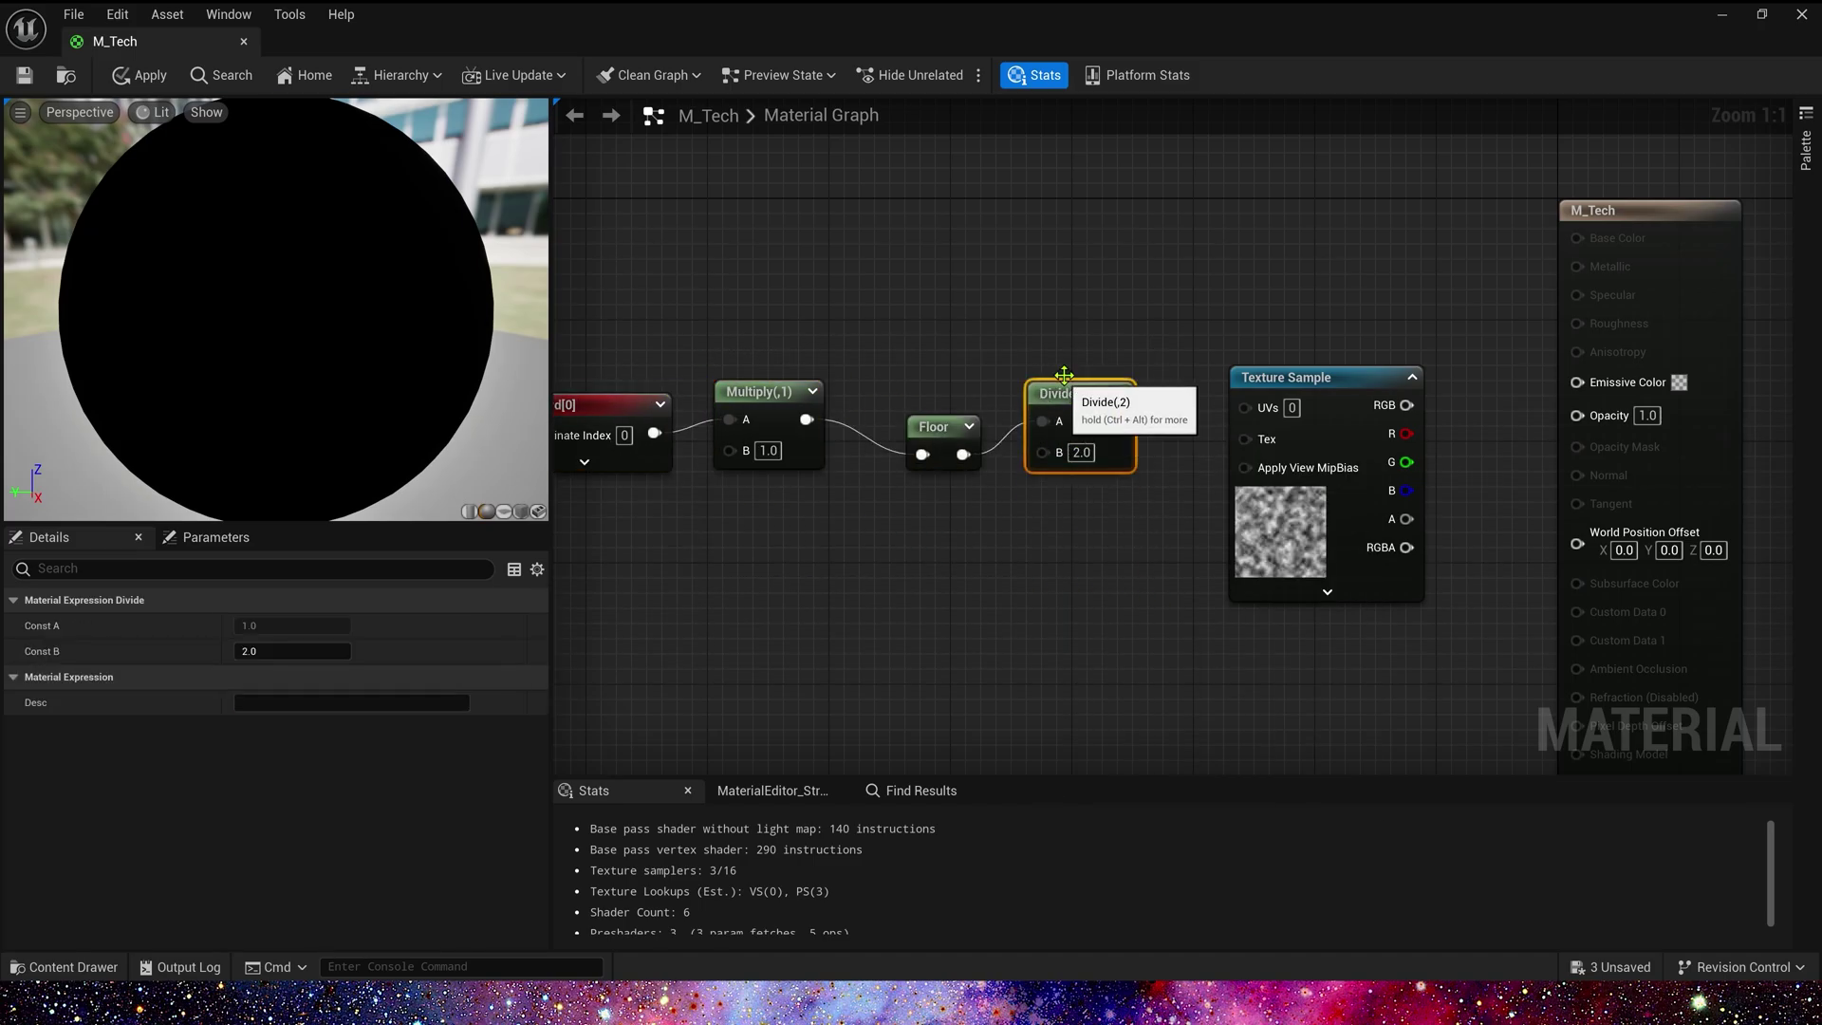
drag(935, 426, 935, 393)
drag(1111, 425, 1245, 408)
Insert a Panner node between Divide and the Texture Sample's UVs, spacing the nodes out to fit it.
right_drag(584, 324, 732, 307)
drag(732, 308, 1243, 517)
drag(1220, 380, 1217, 420)
key(p)
click(1207, 391)
scroll(607, 325, down, 1)
right_drag(608, 324, 759, 319)
drag(759, 320, 1374, 551)
drag(1348, 381, 1448, 379)
drag(1492, 353, 1488, 367)
click(1359, 408)
Add a constant node with value 10 and connect it to the B inputs of both Multiply and Divide.
key(1)
click(656, 488)
drag(754, 525, 777, 419)
drag(755, 525, 1033, 424)
click(727, 529)
text(10)
click(854, 549)
drag(708, 502, 683, 514)
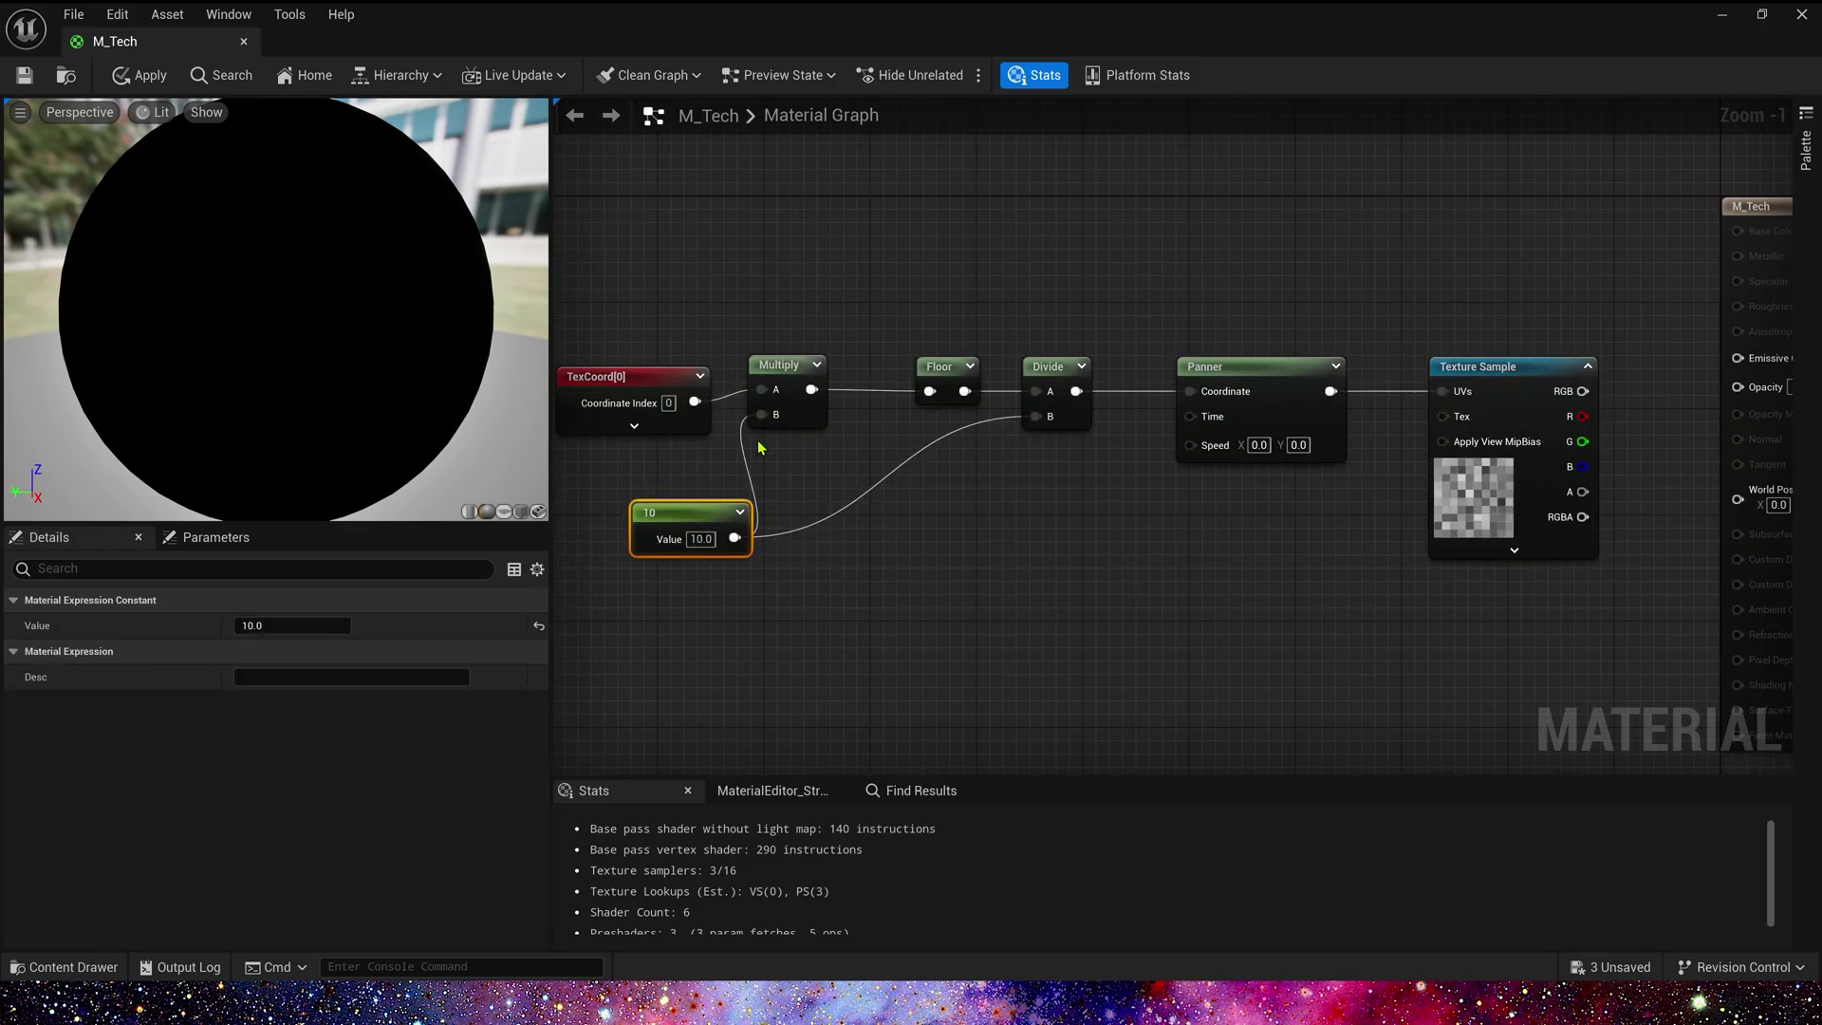
drag(607, 377, 603, 366)
click(1499, 367)
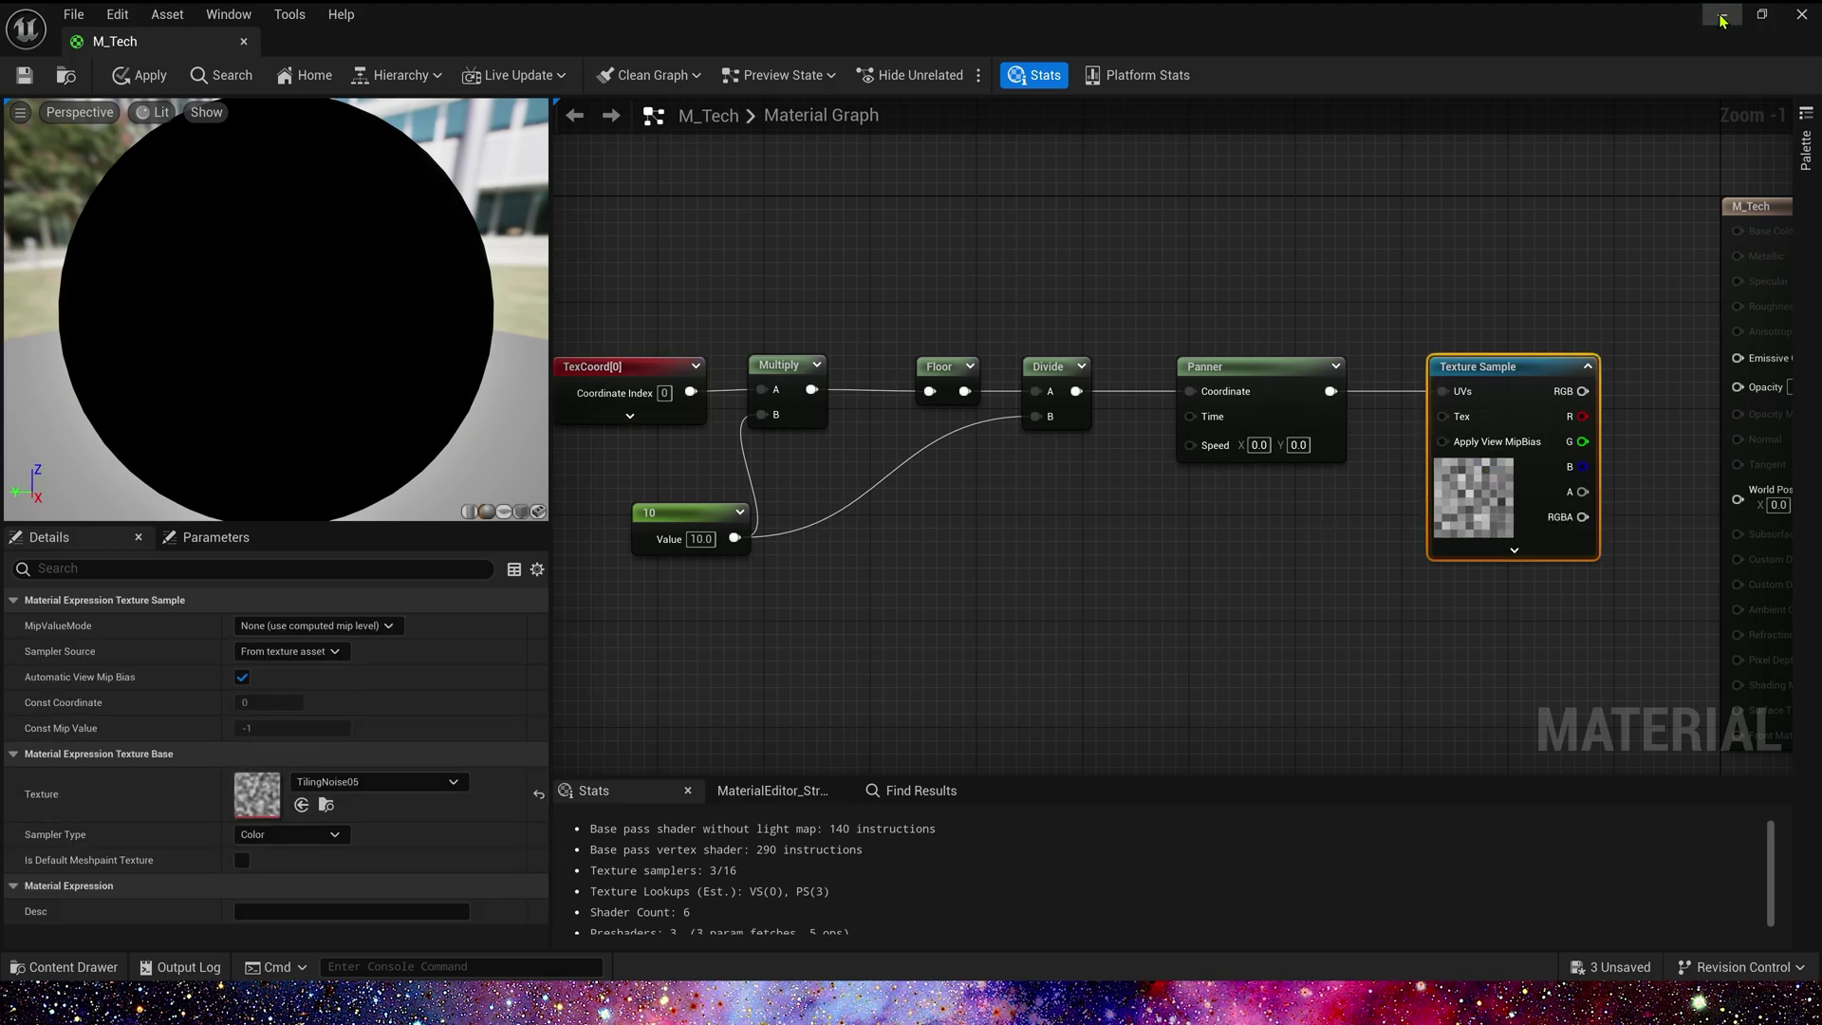
Save the M_Tech material and display UV channel 1 of the SM_Cylinder_1 mesh.
click(25, 77)
click(1801, 15)
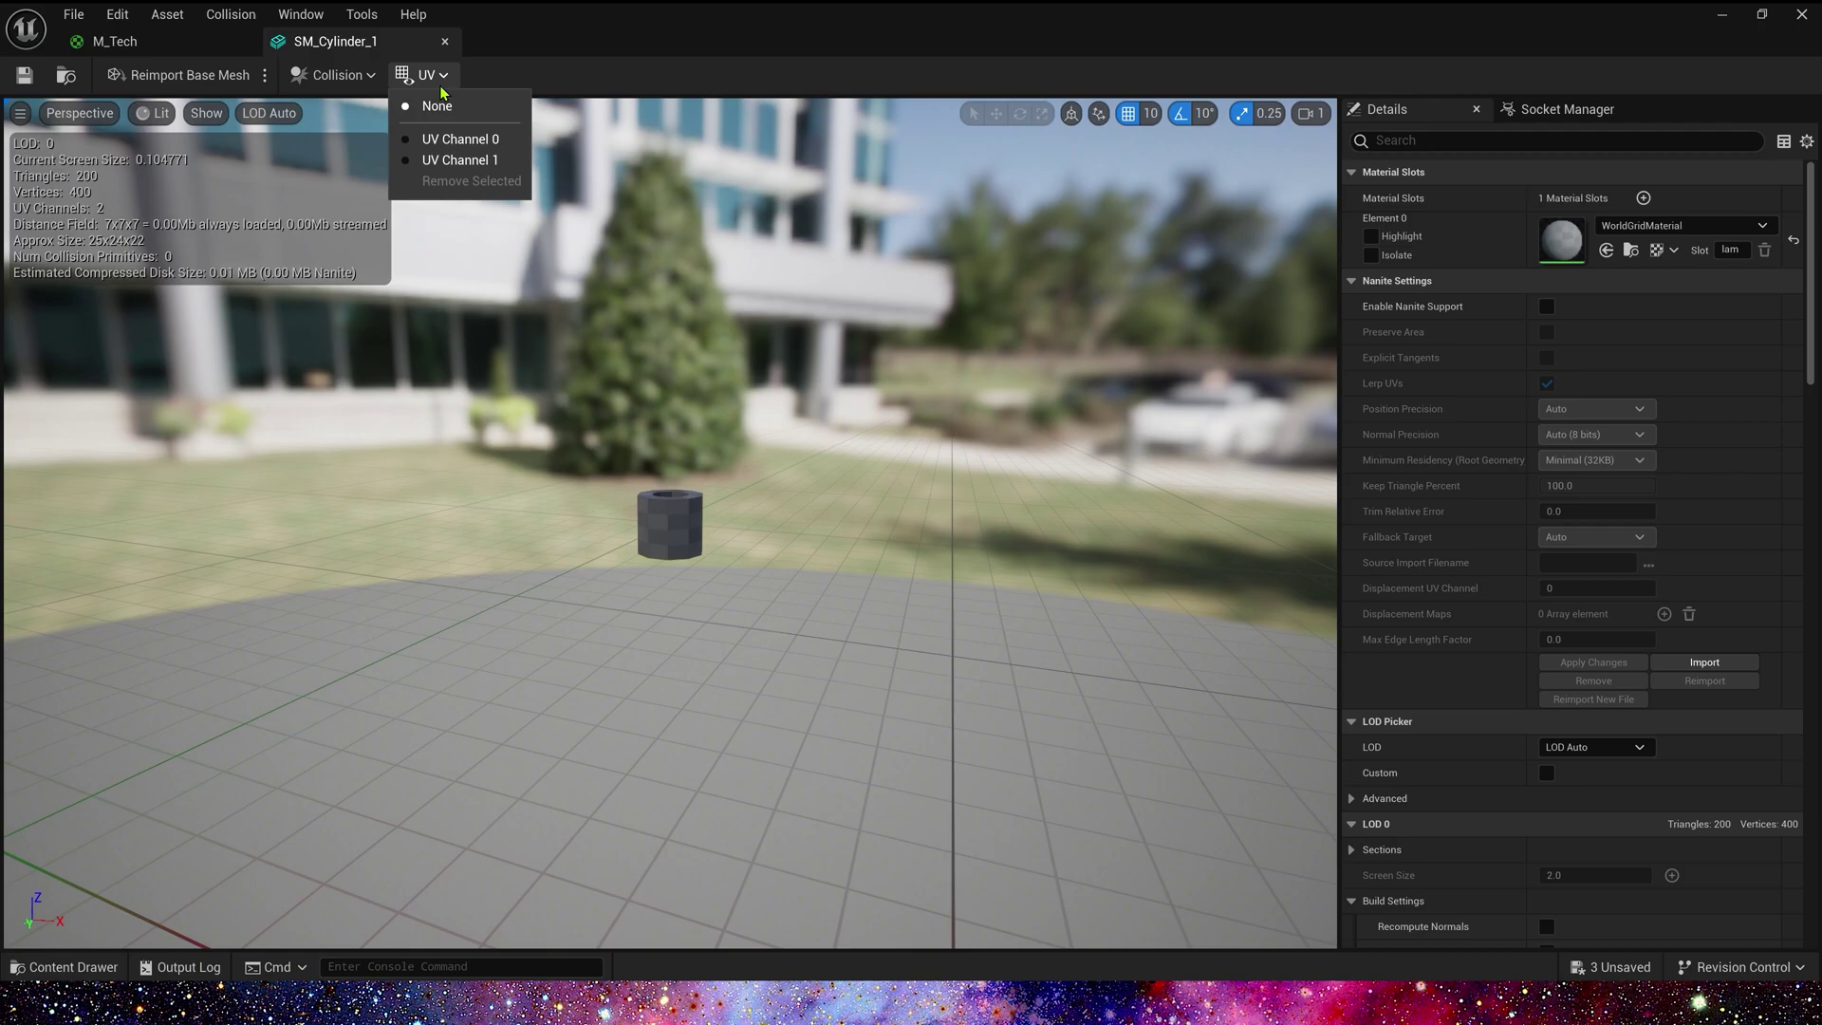
click(475, 166)
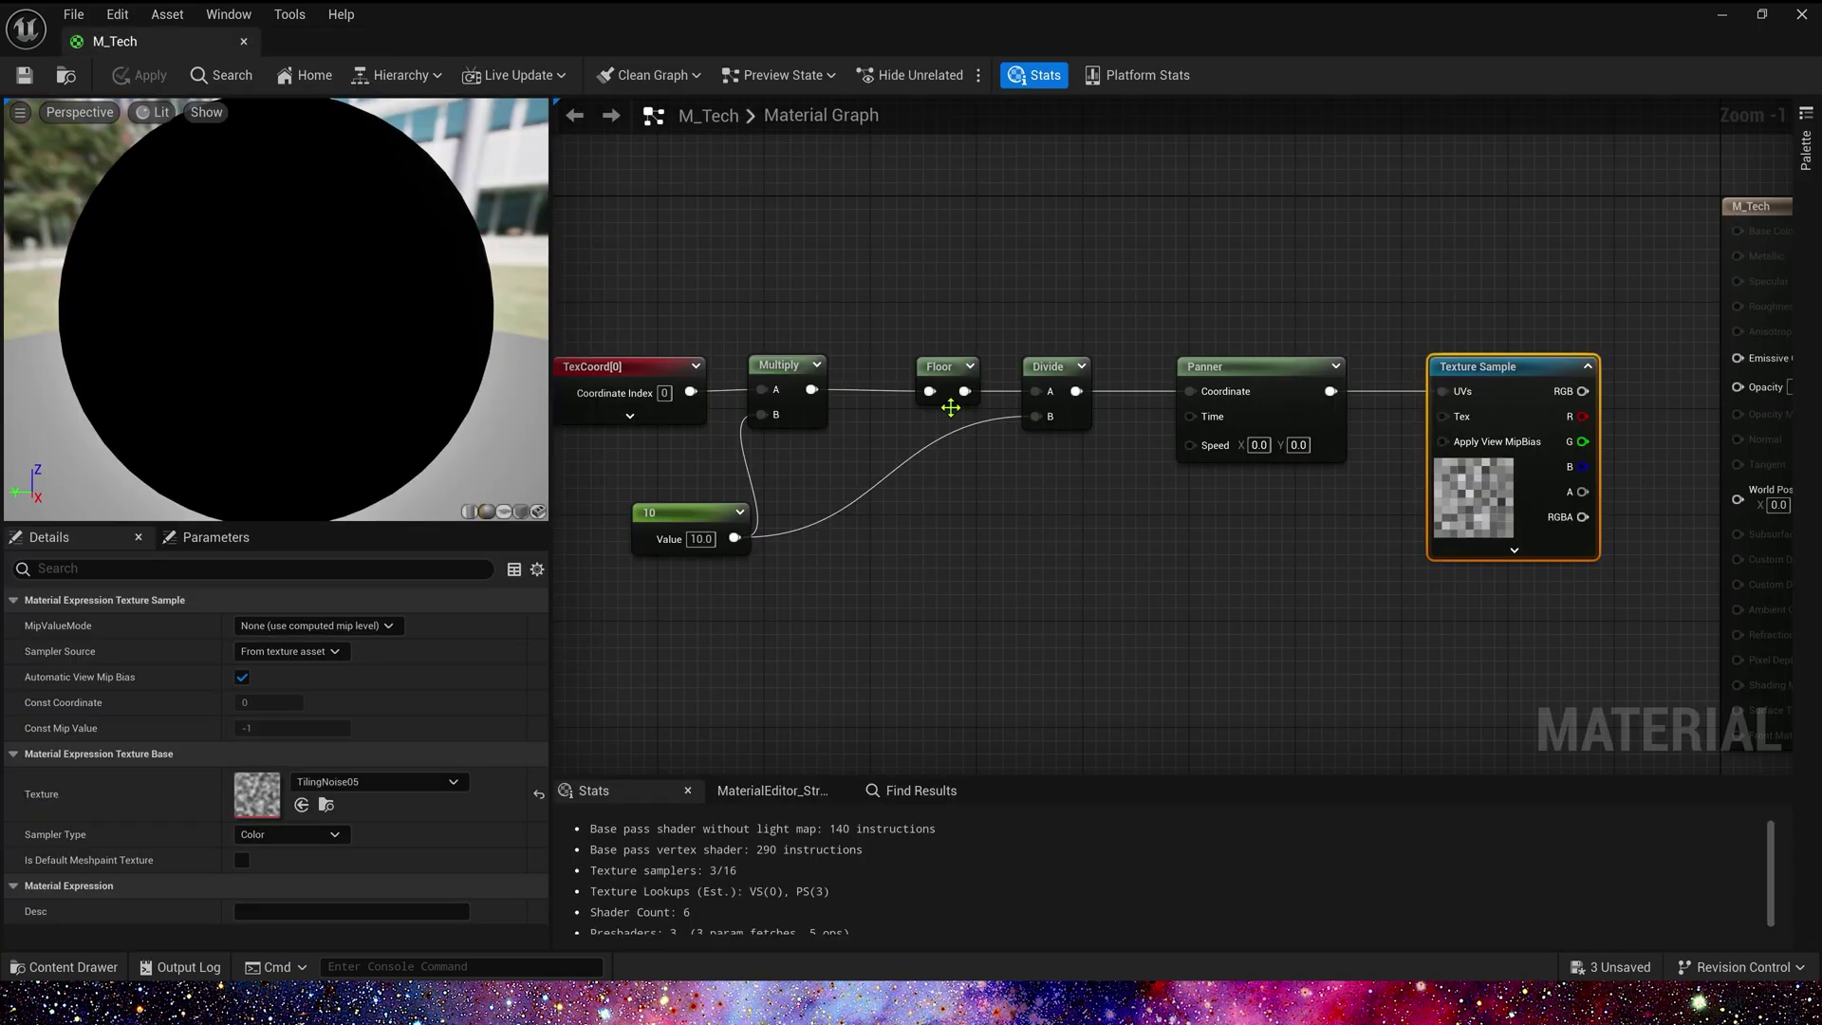
Move the noise node chain away from the material output and move TexCoord farther from Multiply to make room.
drag(653, 296, 1519, 607)
drag(1509, 368, 924, 369)
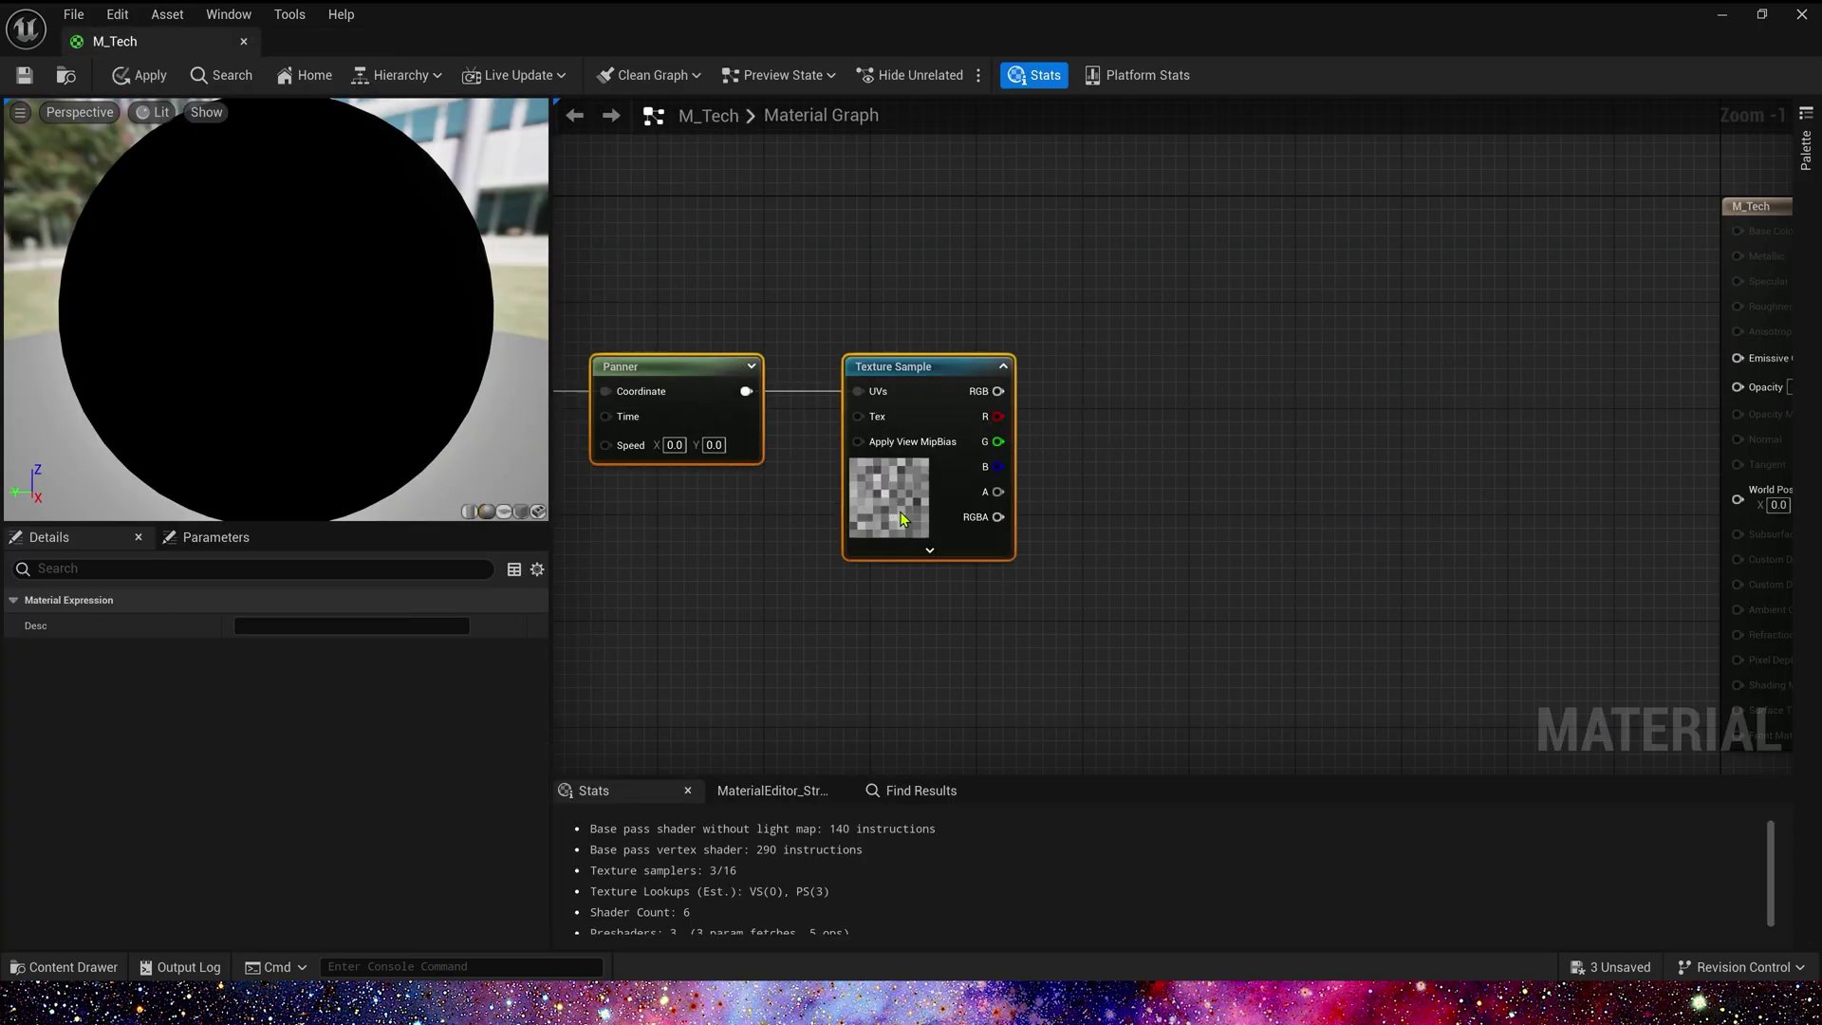
right_drag(1130, 553, 1326, 416)
right_drag(1124, 489, 1082, 414)
click(1082, 415)
scroll(949, 410, down, 2)
right_drag(787, 407, 1371, 456)
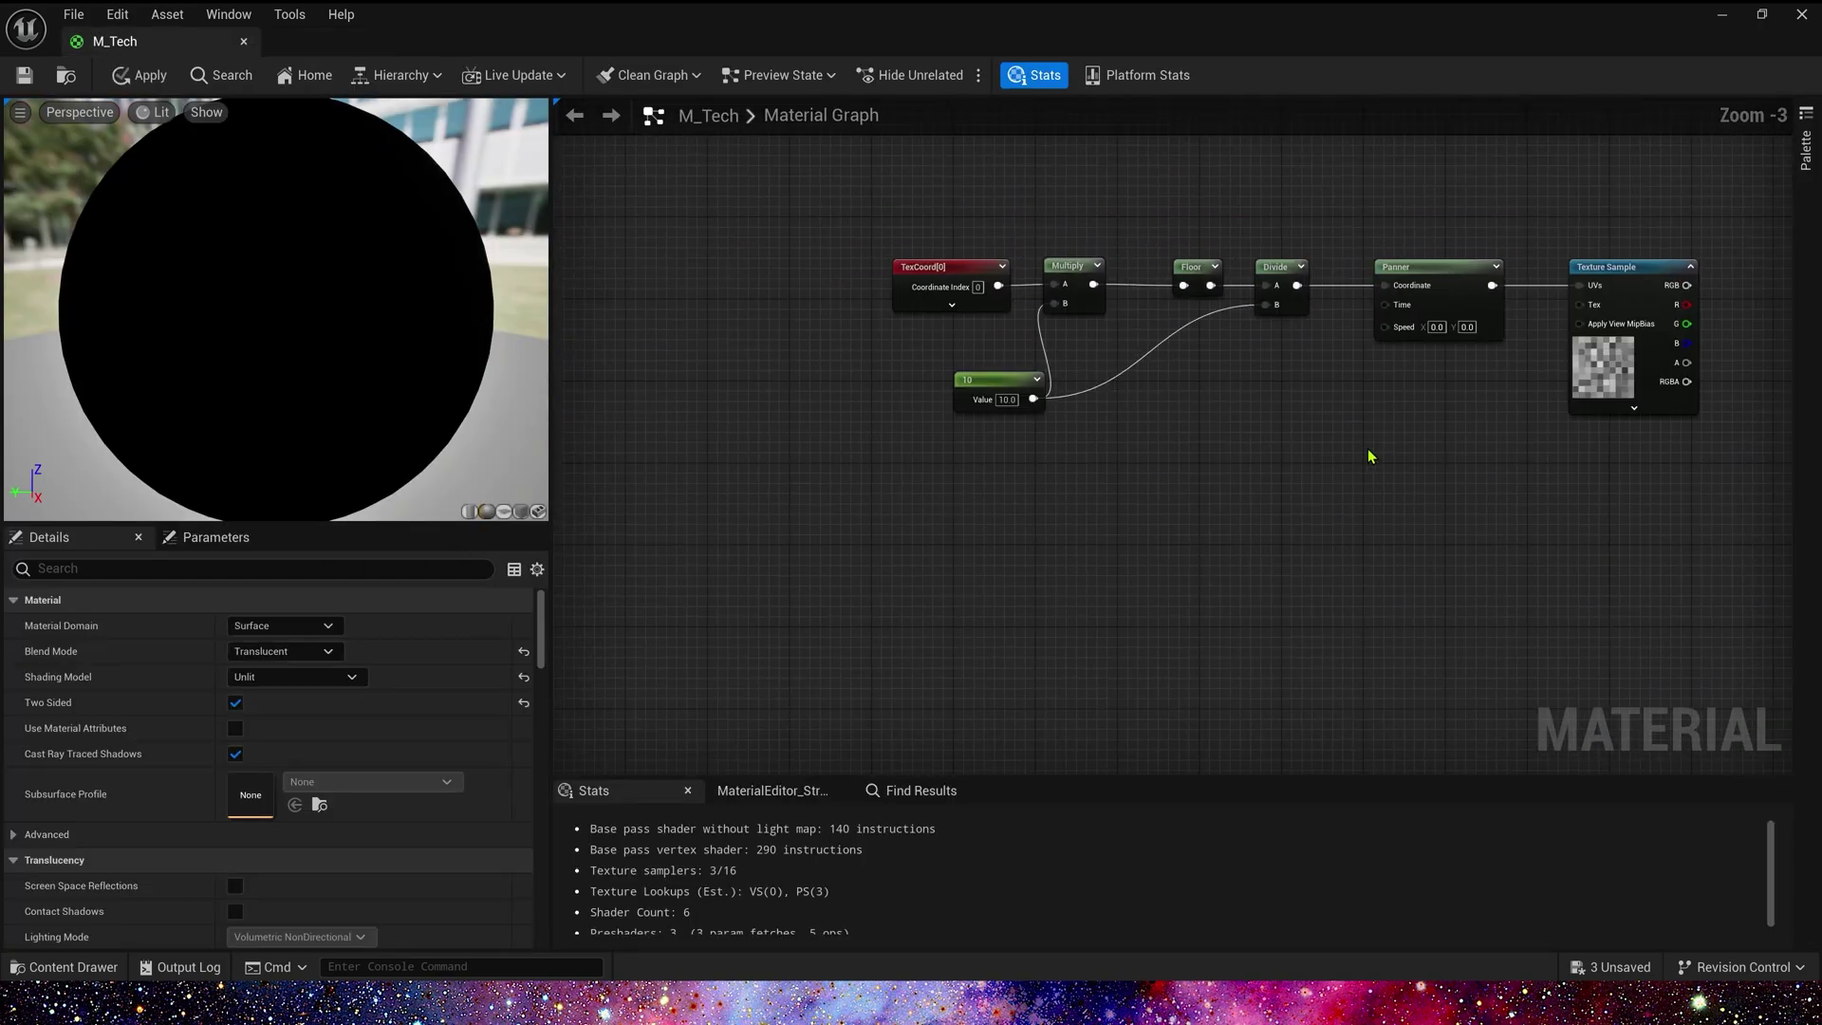
scroll(940, 275, up, 1)
drag(952, 273, 799, 274)
Add a Dynamic Parameter node and place it below the TexCoord node.
right_click(643, 395)
text(dyn)
click(755, 453)
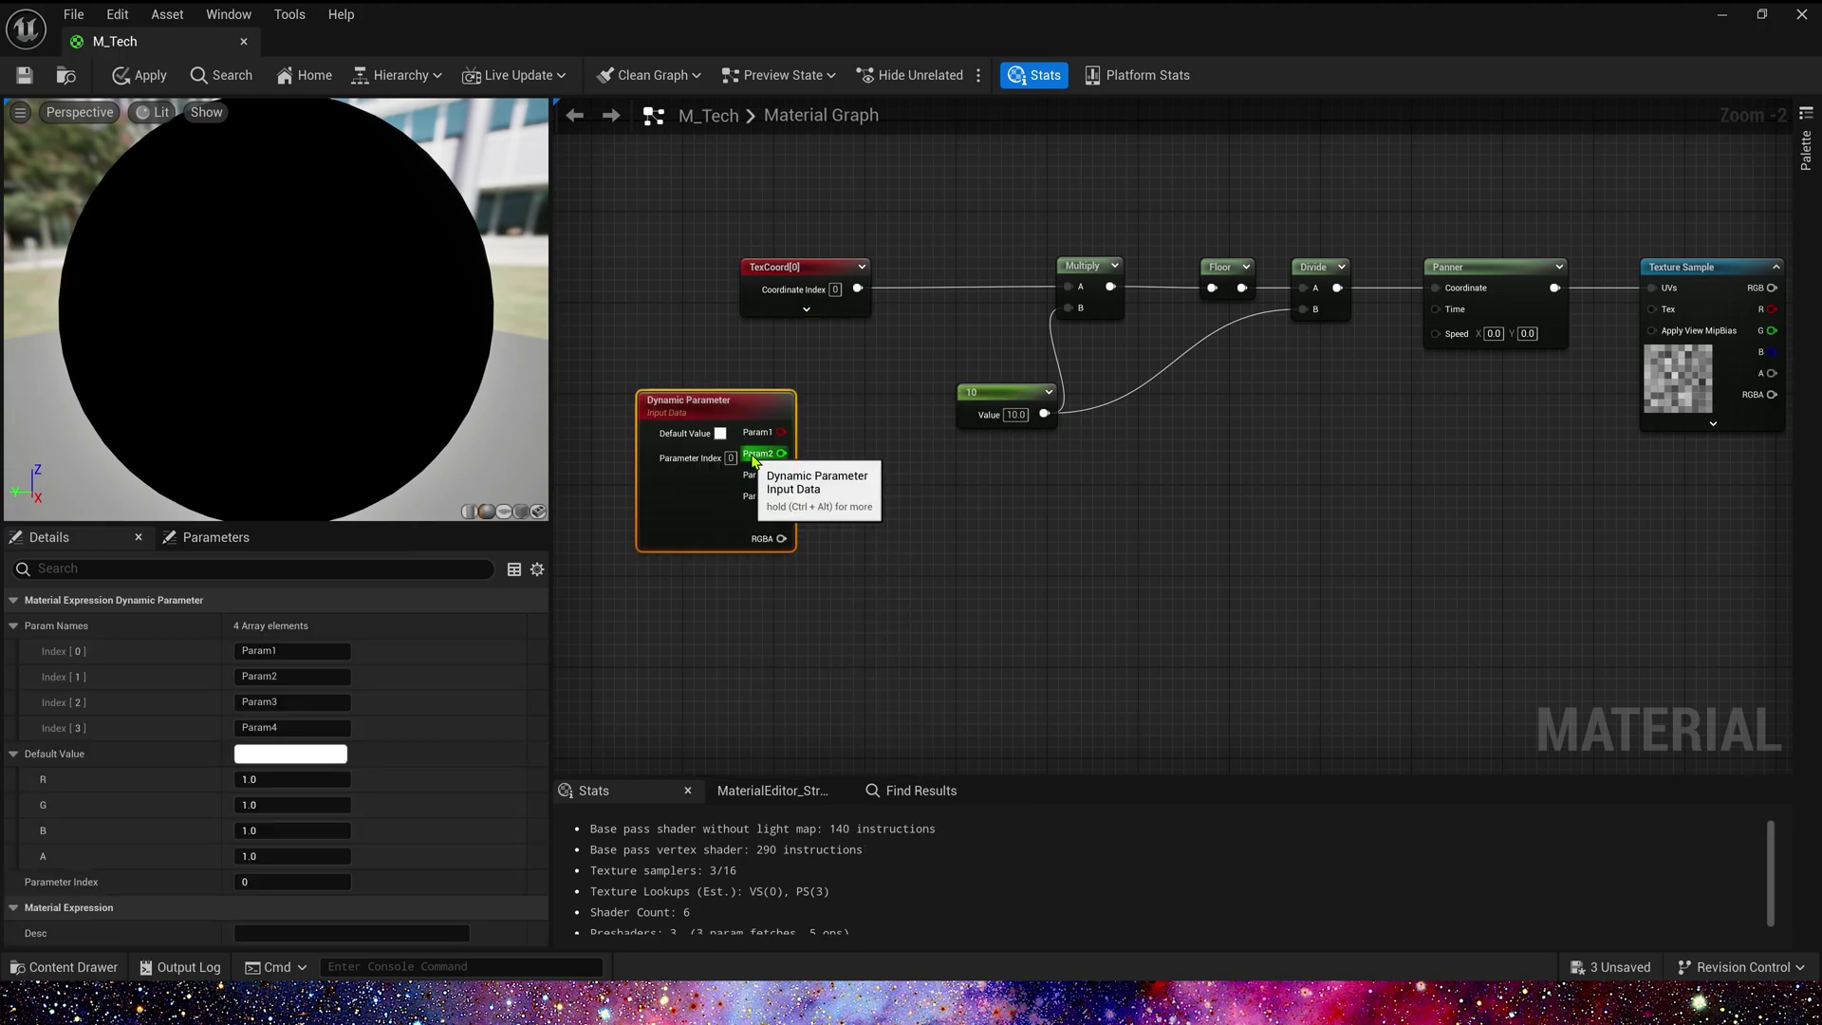
drag(750, 400, 792, 377)
click(823, 395)
scroll(824, 399, up, 2)
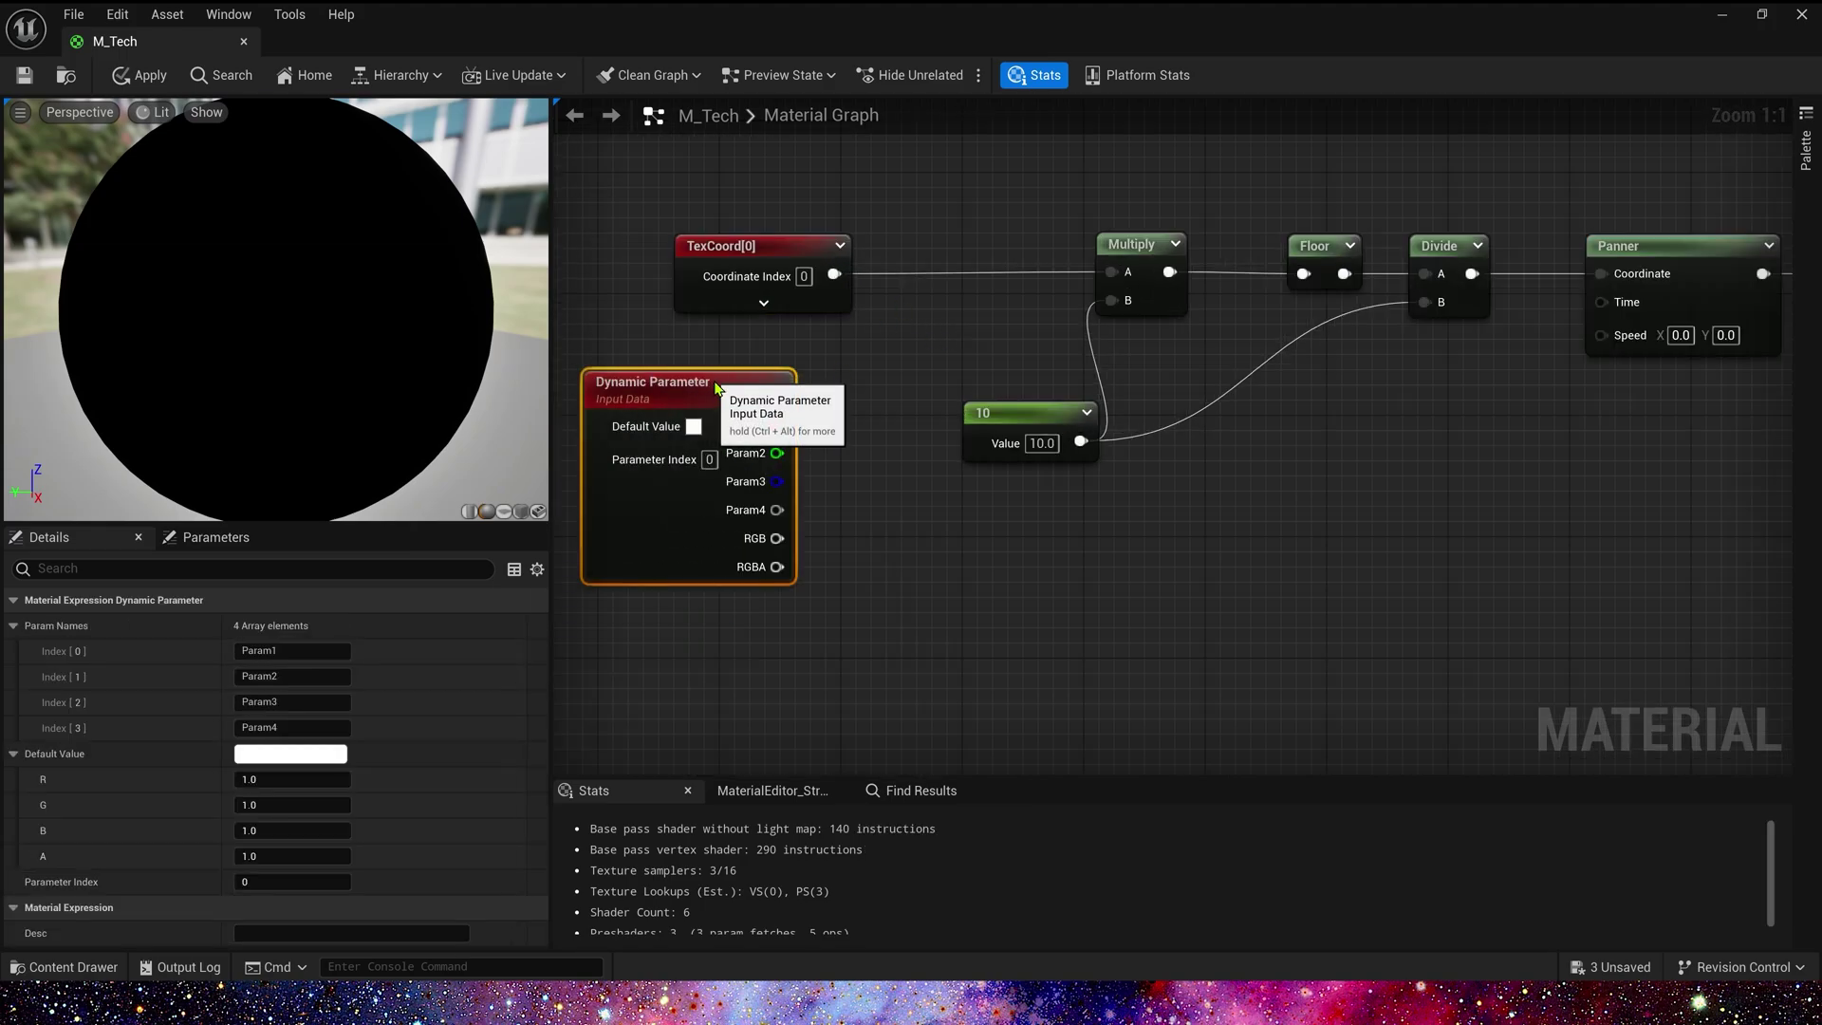
Insert an Add node between TexCoord and Multiply, using both A inputs.
key(a)
click(958, 247)
drag(835, 275, 973, 285)
drag(1004, 257, 1111, 272)
Rename the first dynamic parameter to Random and connect it to the Add node's B input.
click(760, 380)
drag(288, 652, 210, 656)
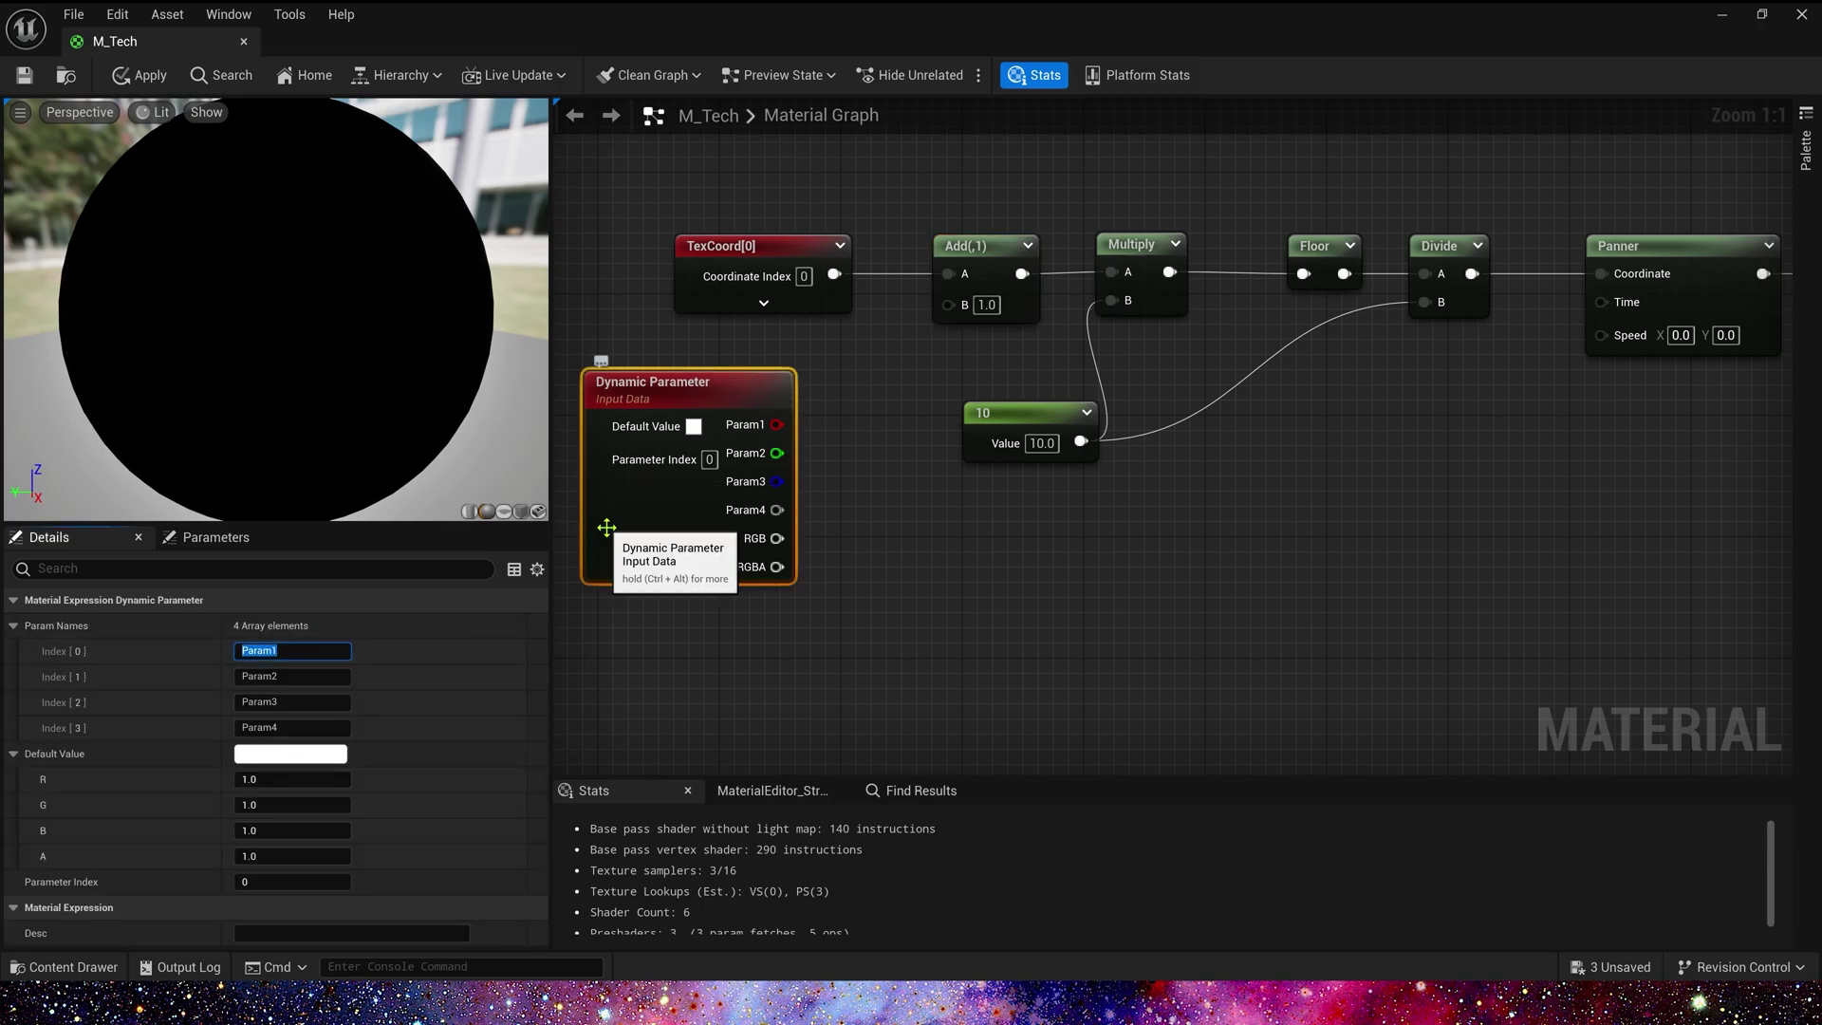
key(Return)
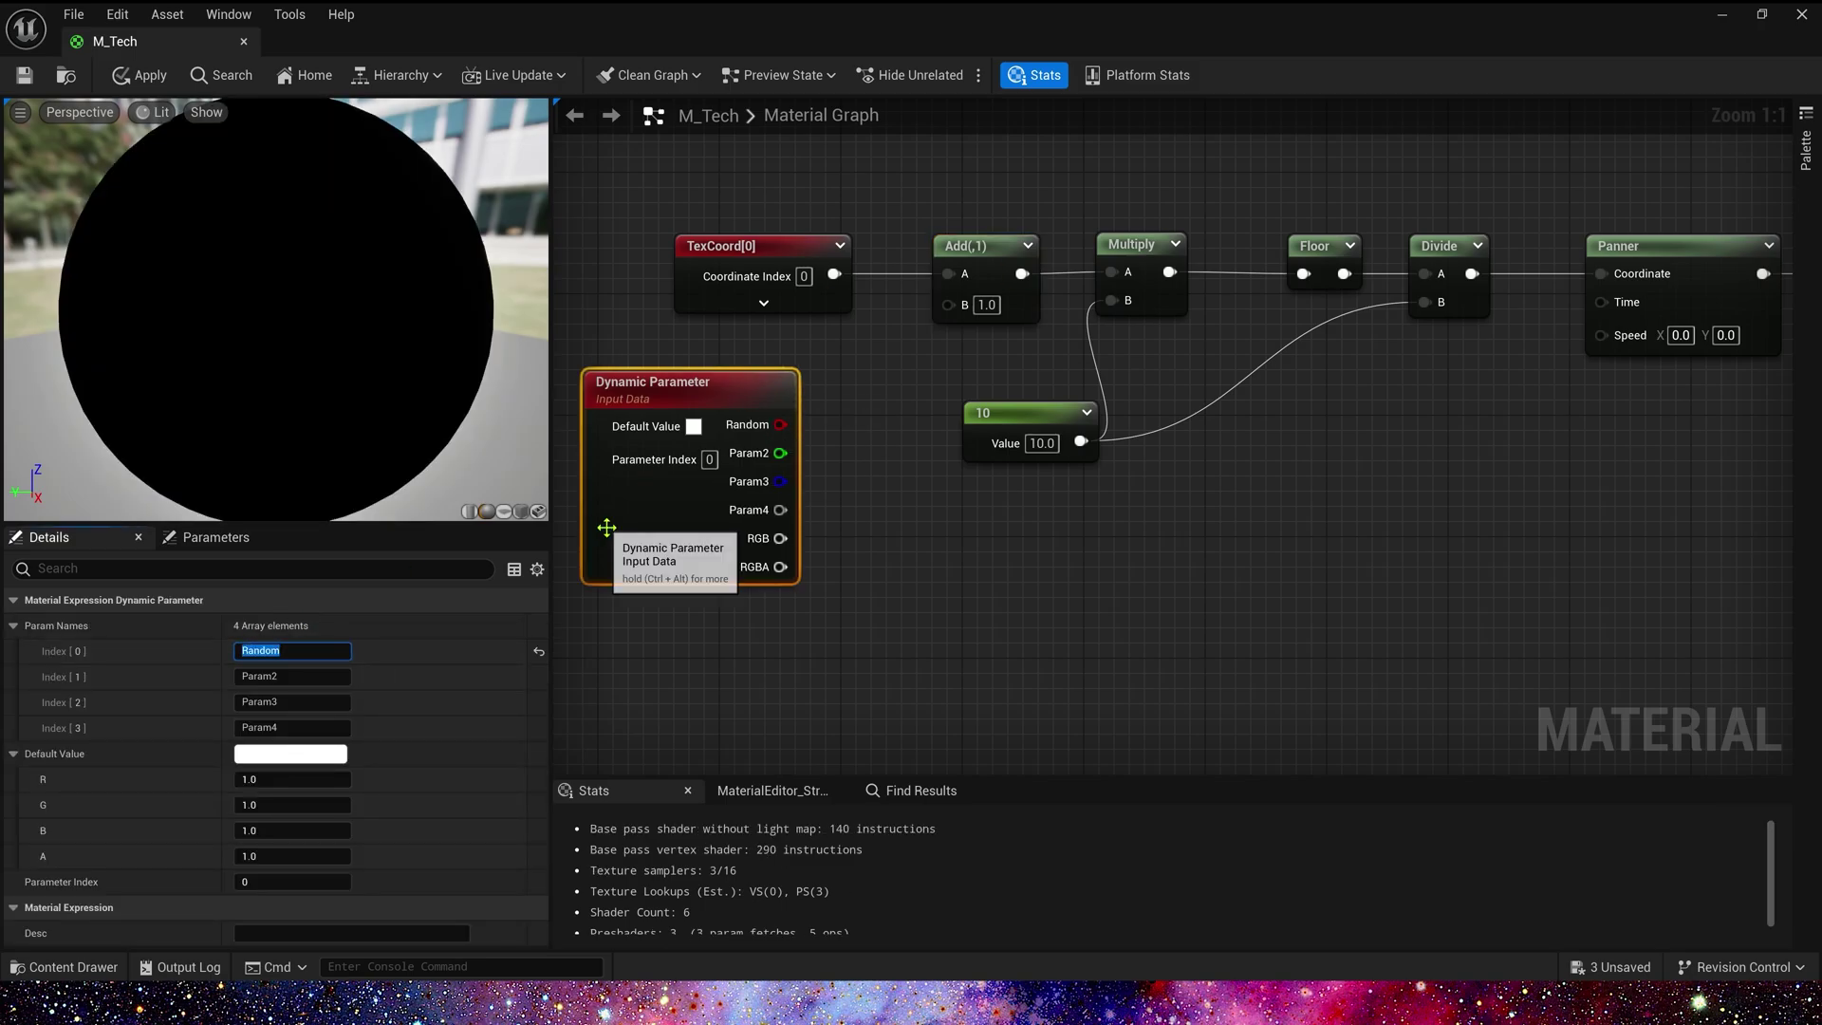
drag(780, 424, 949, 305)
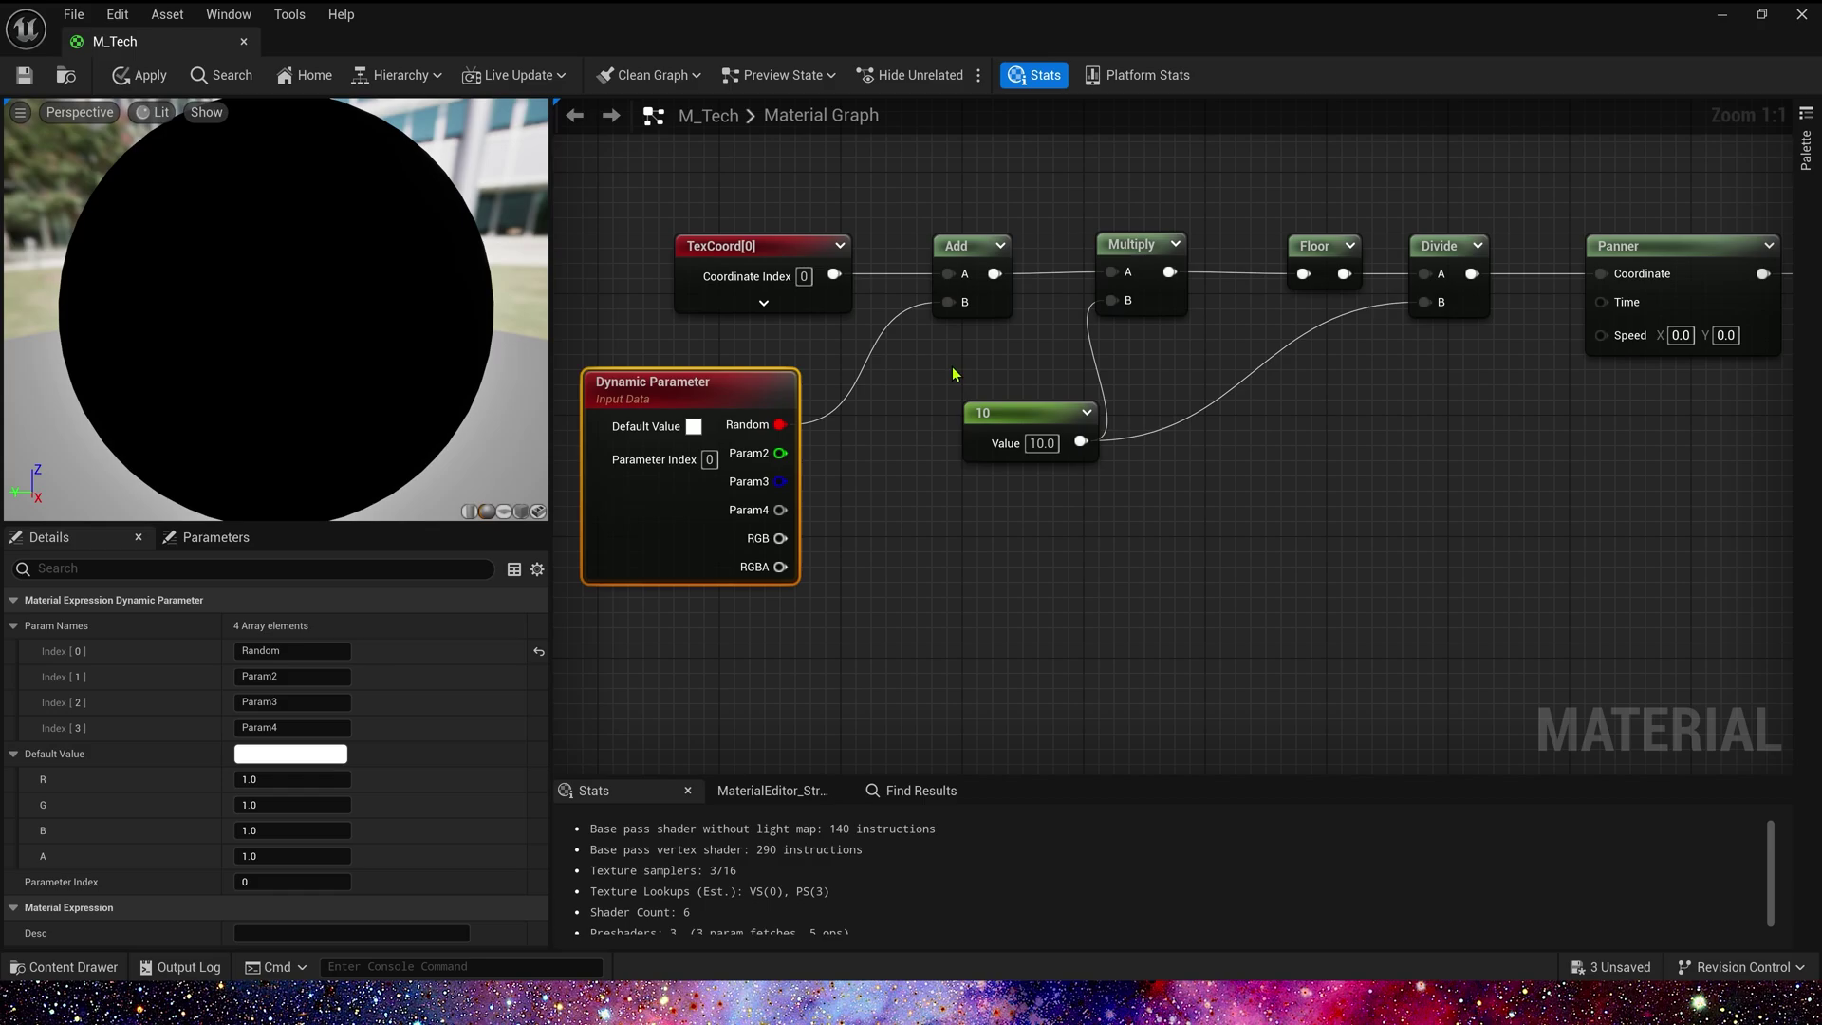
Add a Particle Random Value node and place it below the Dynamic Parameter node.
right_drag(697, 593, 784, 459)
right_click(724, 512)
text(par)
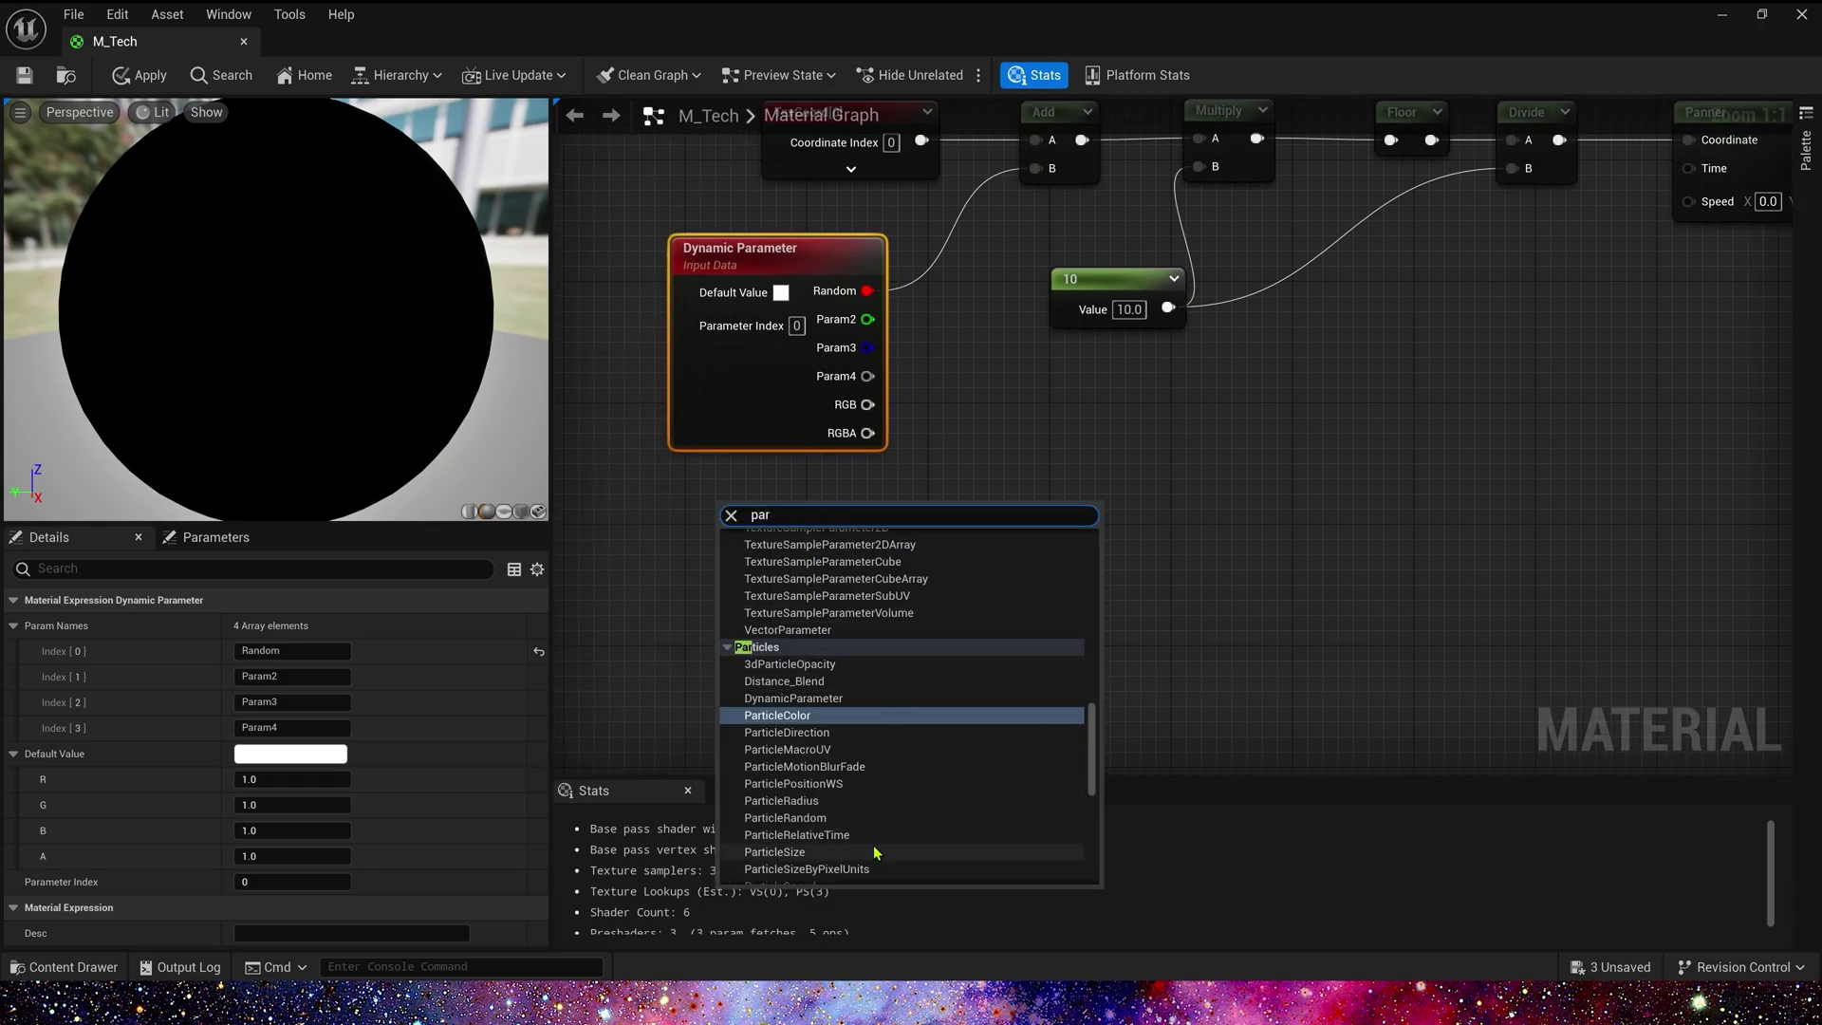
click(835, 818)
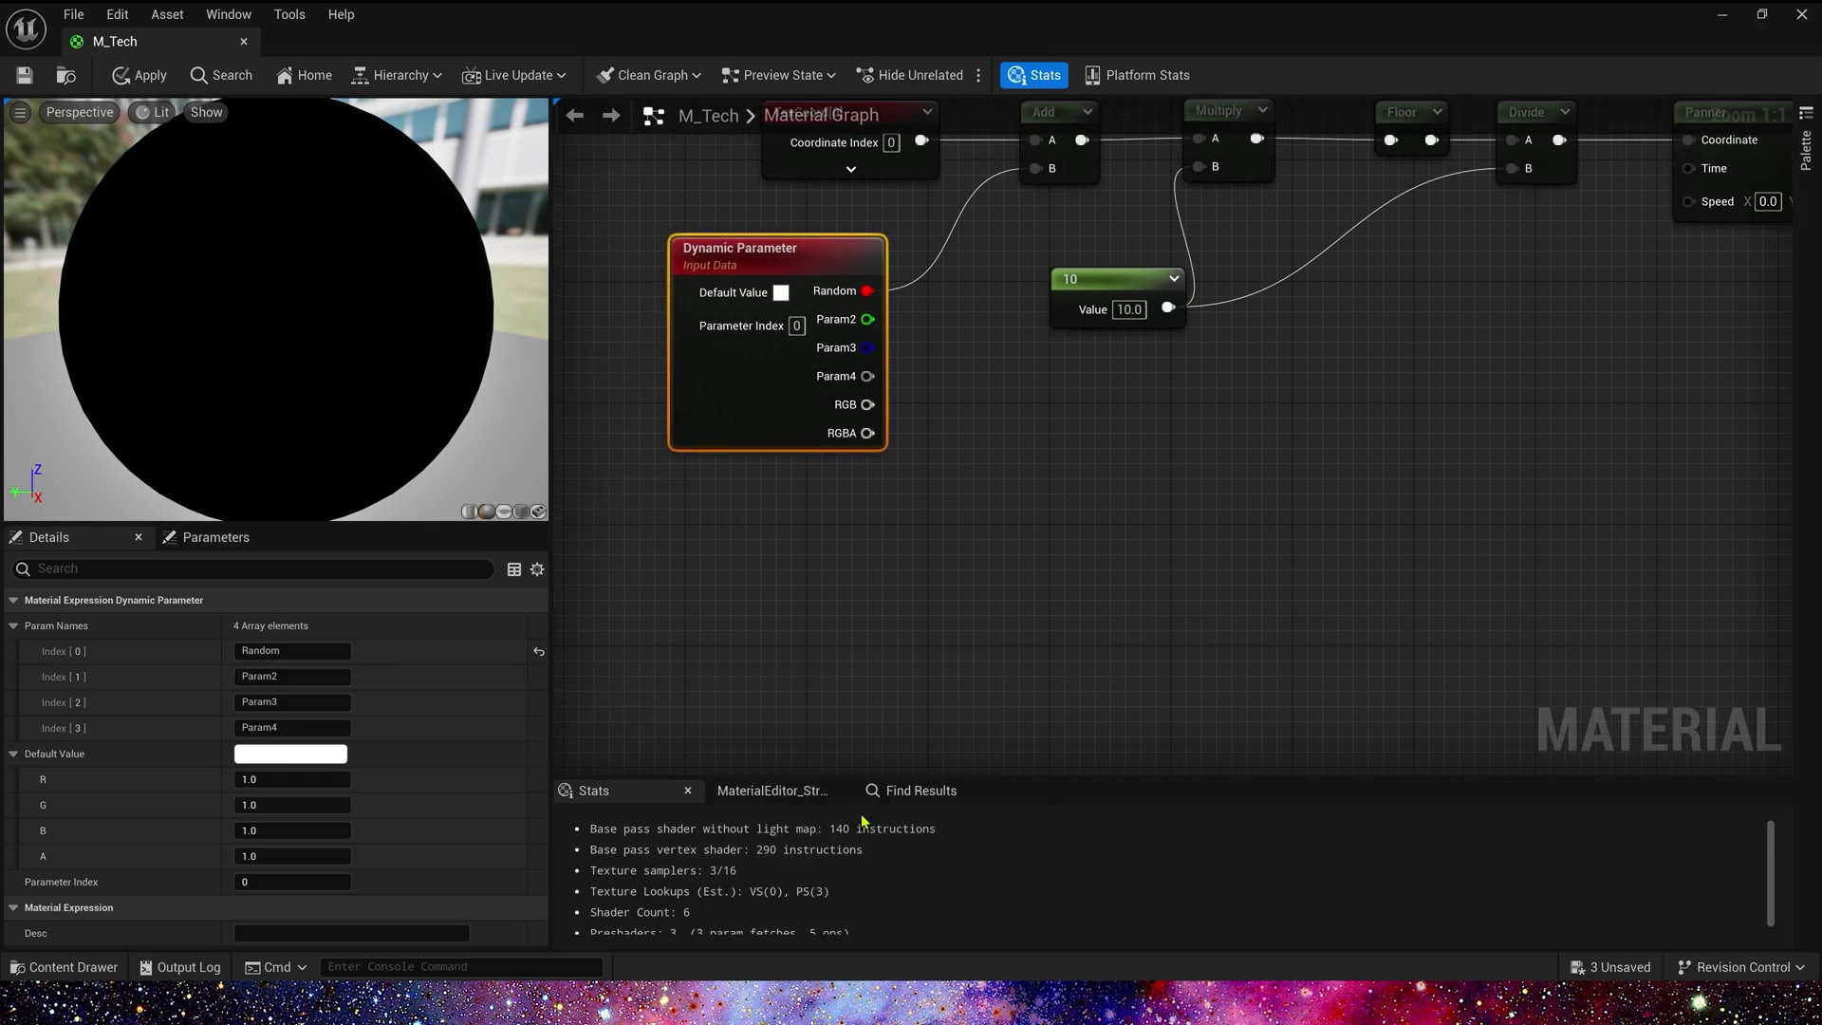
drag(796, 523, 734, 508)
right_drag(923, 474, 800, 572)
drag(647, 596, 691, 596)
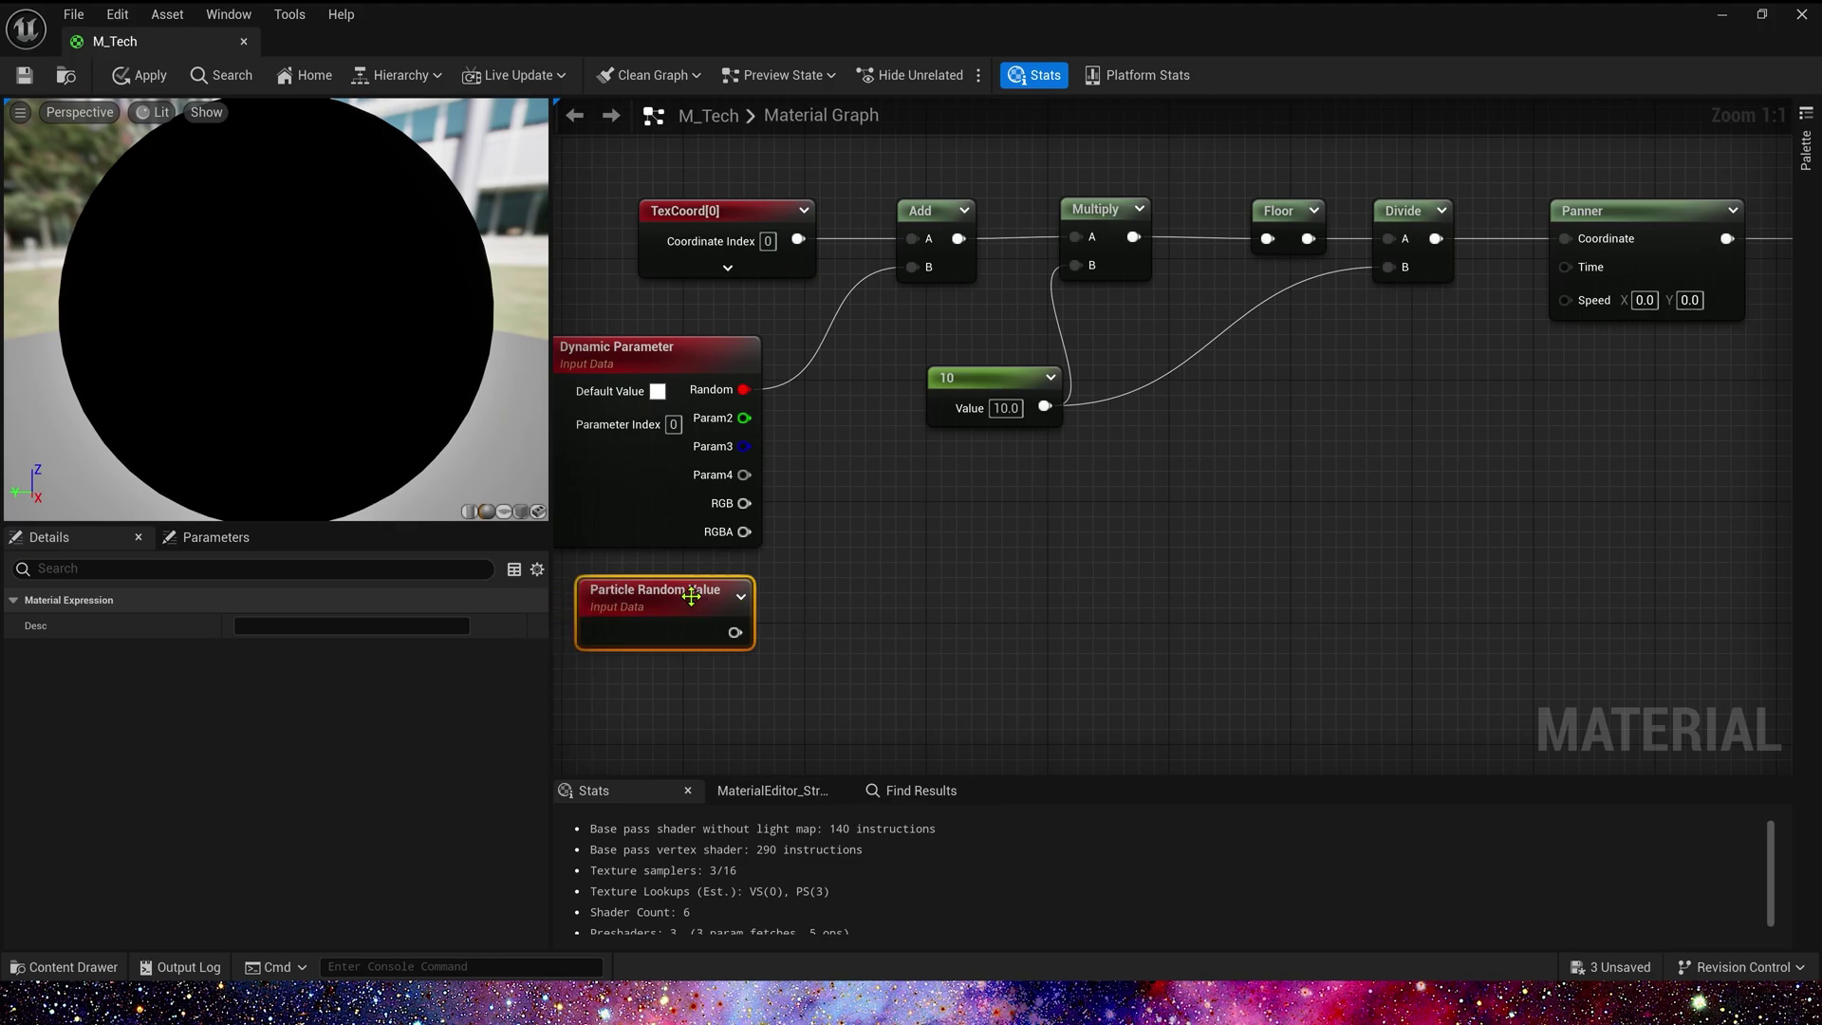
click(851, 537)
Add a Power node and connect the Texture Sample's R output to its Base input.
scroll(870, 578, down, 2)
right_drag(987, 558, 569, 545)
right_drag(1383, 275, 1170, 282)
scroll(1138, 327, up, 2)
key(e)
click(1137, 319)
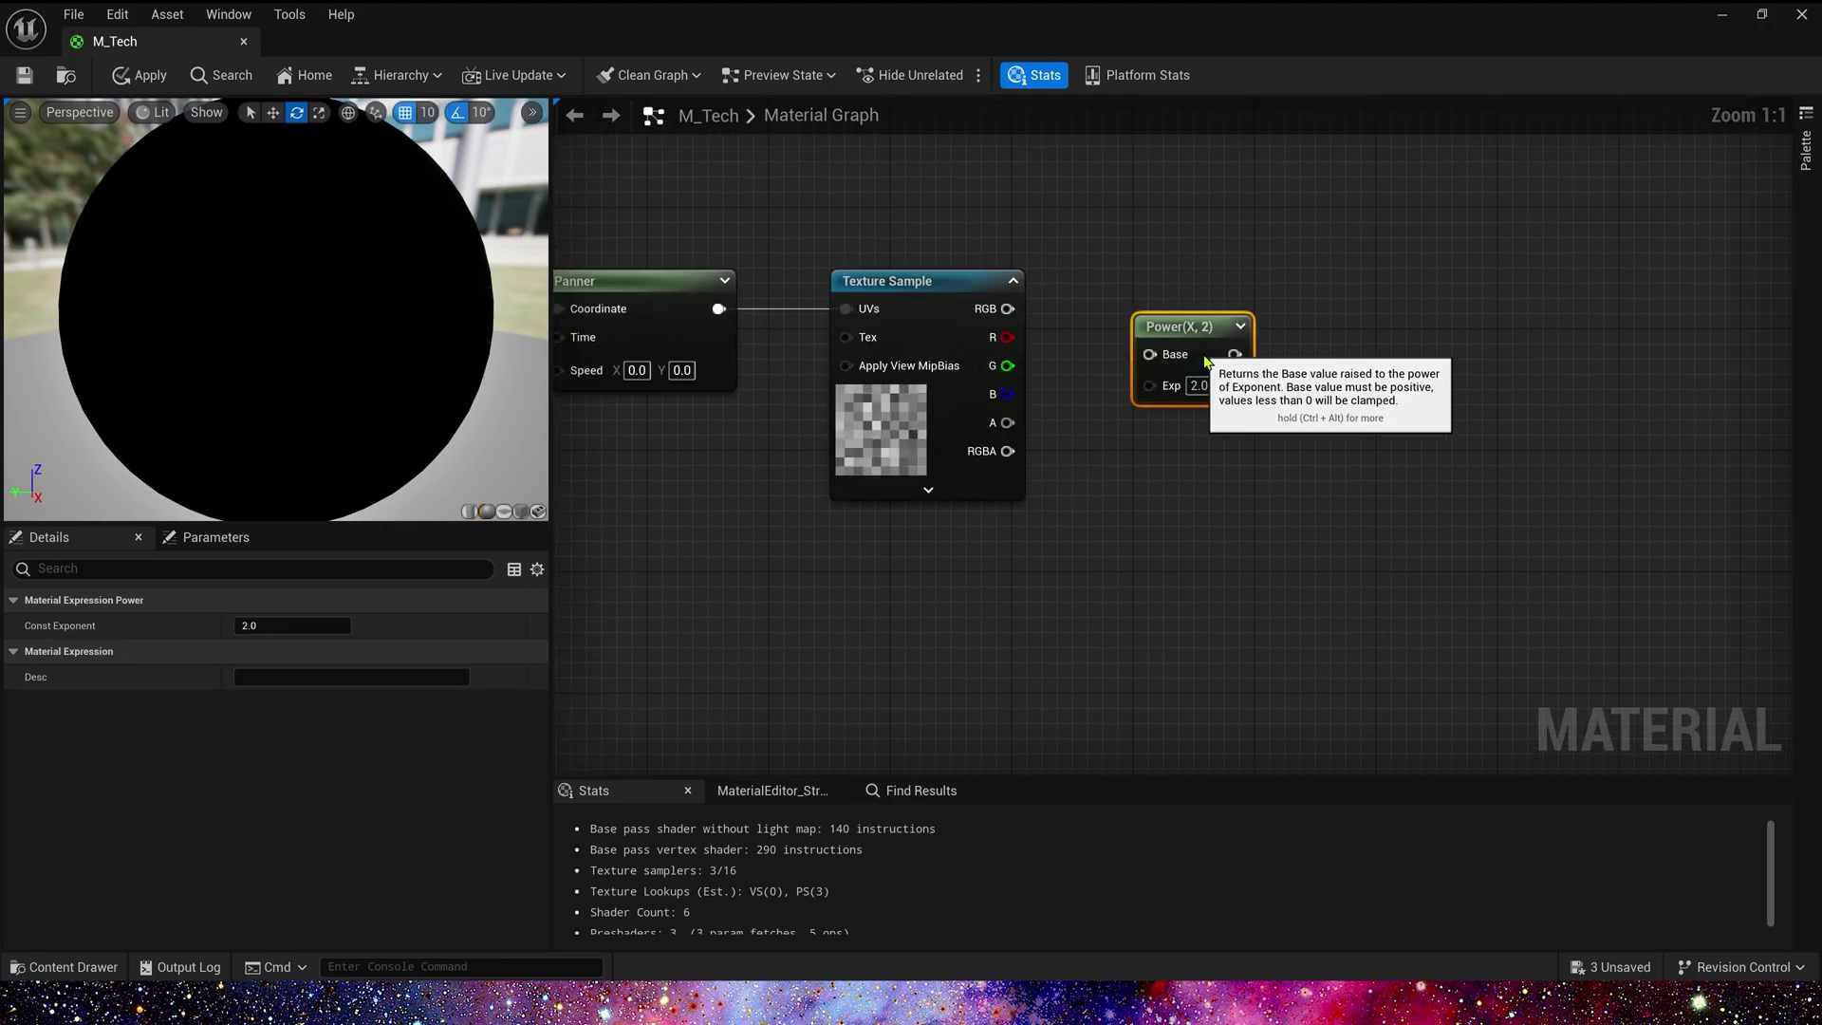
drag(1008, 338, 1196, 309)
Place another Dynamic Parameter node below the Texture Sample, name its second parameter Power and connect it to the Power node's Exp input.
right_click(947, 594)
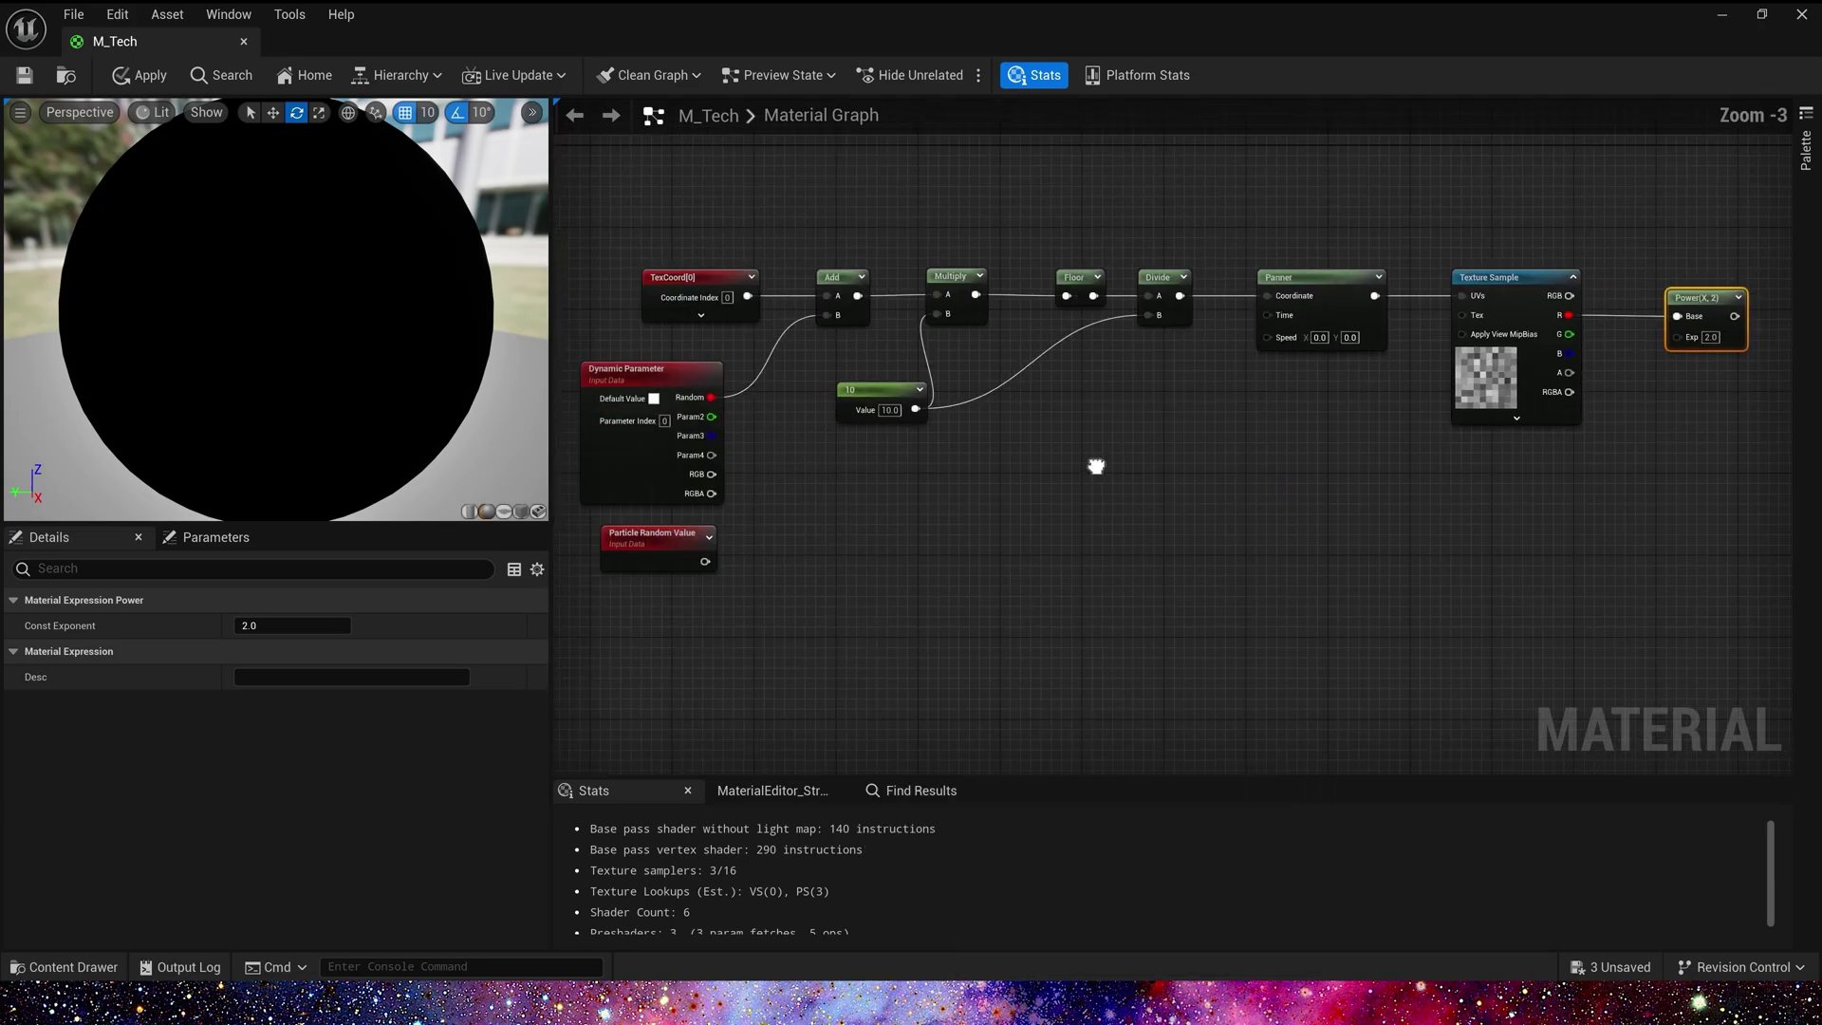
scroll(1098, 468, up, 2)
drag(300, 677, 164, 681)
text(Po)
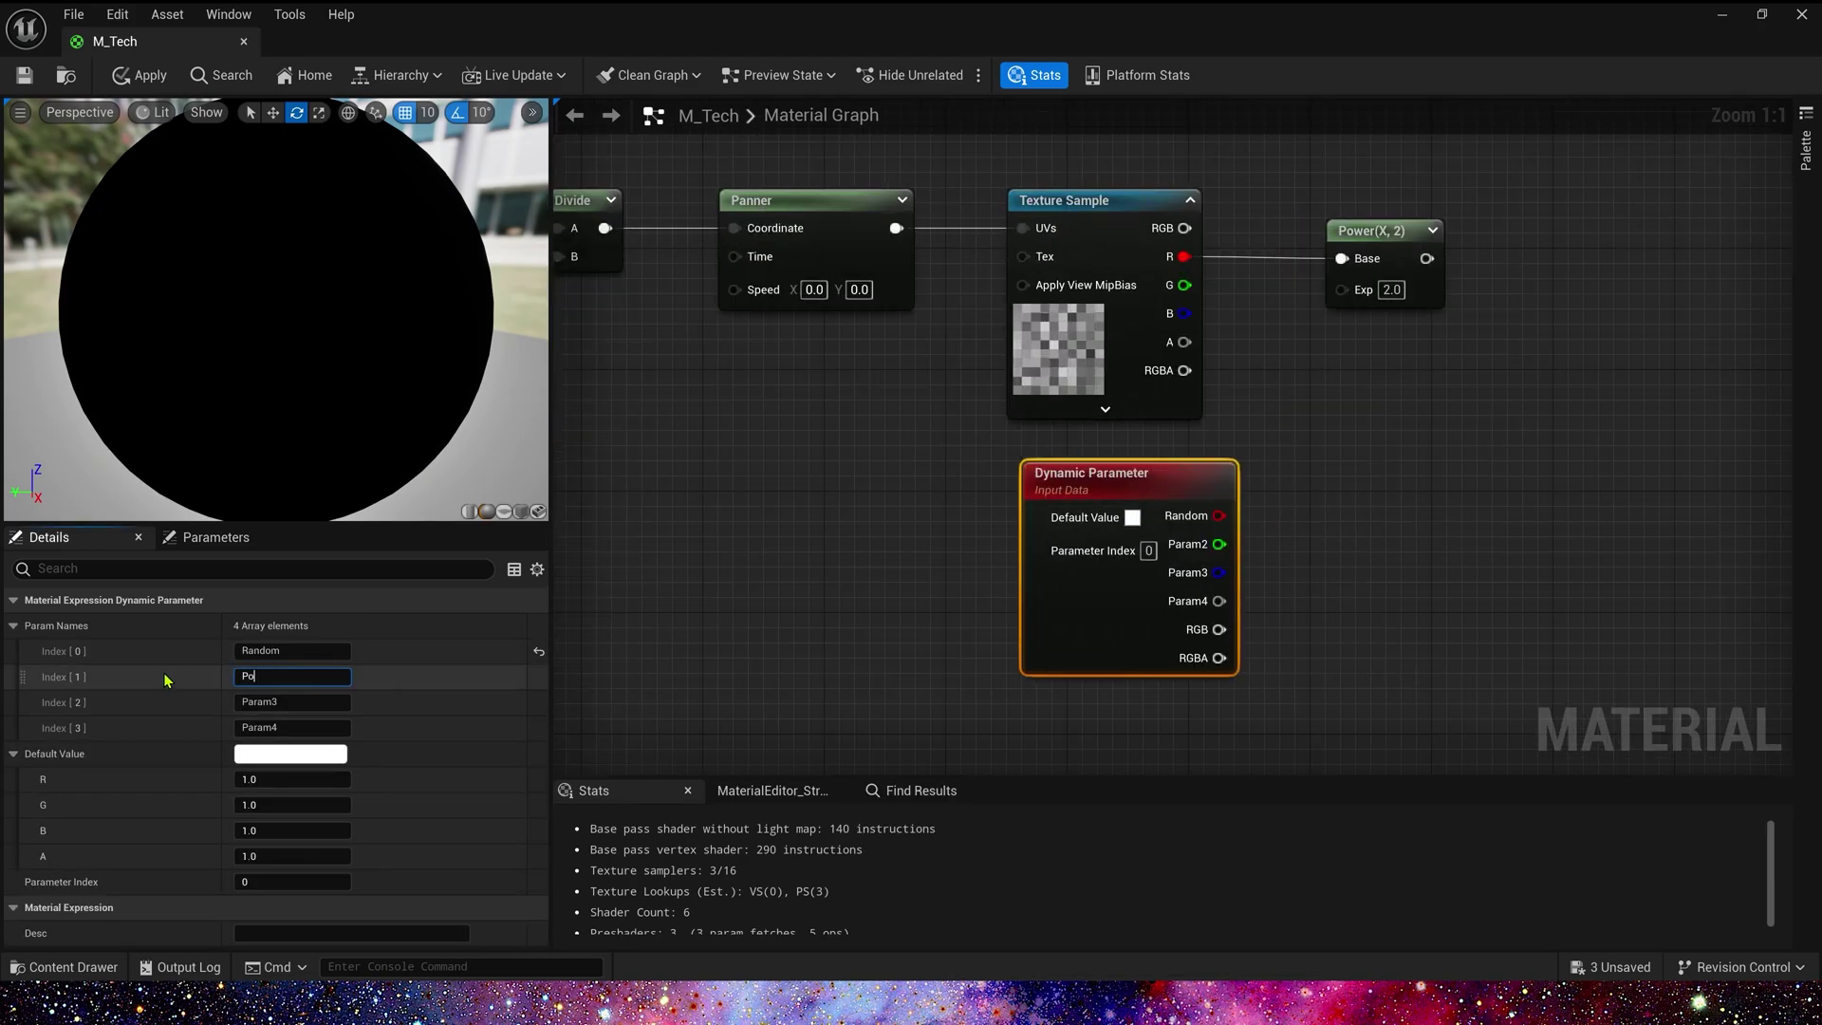
text(wer)
drag(1219, 543, 1341, 286)
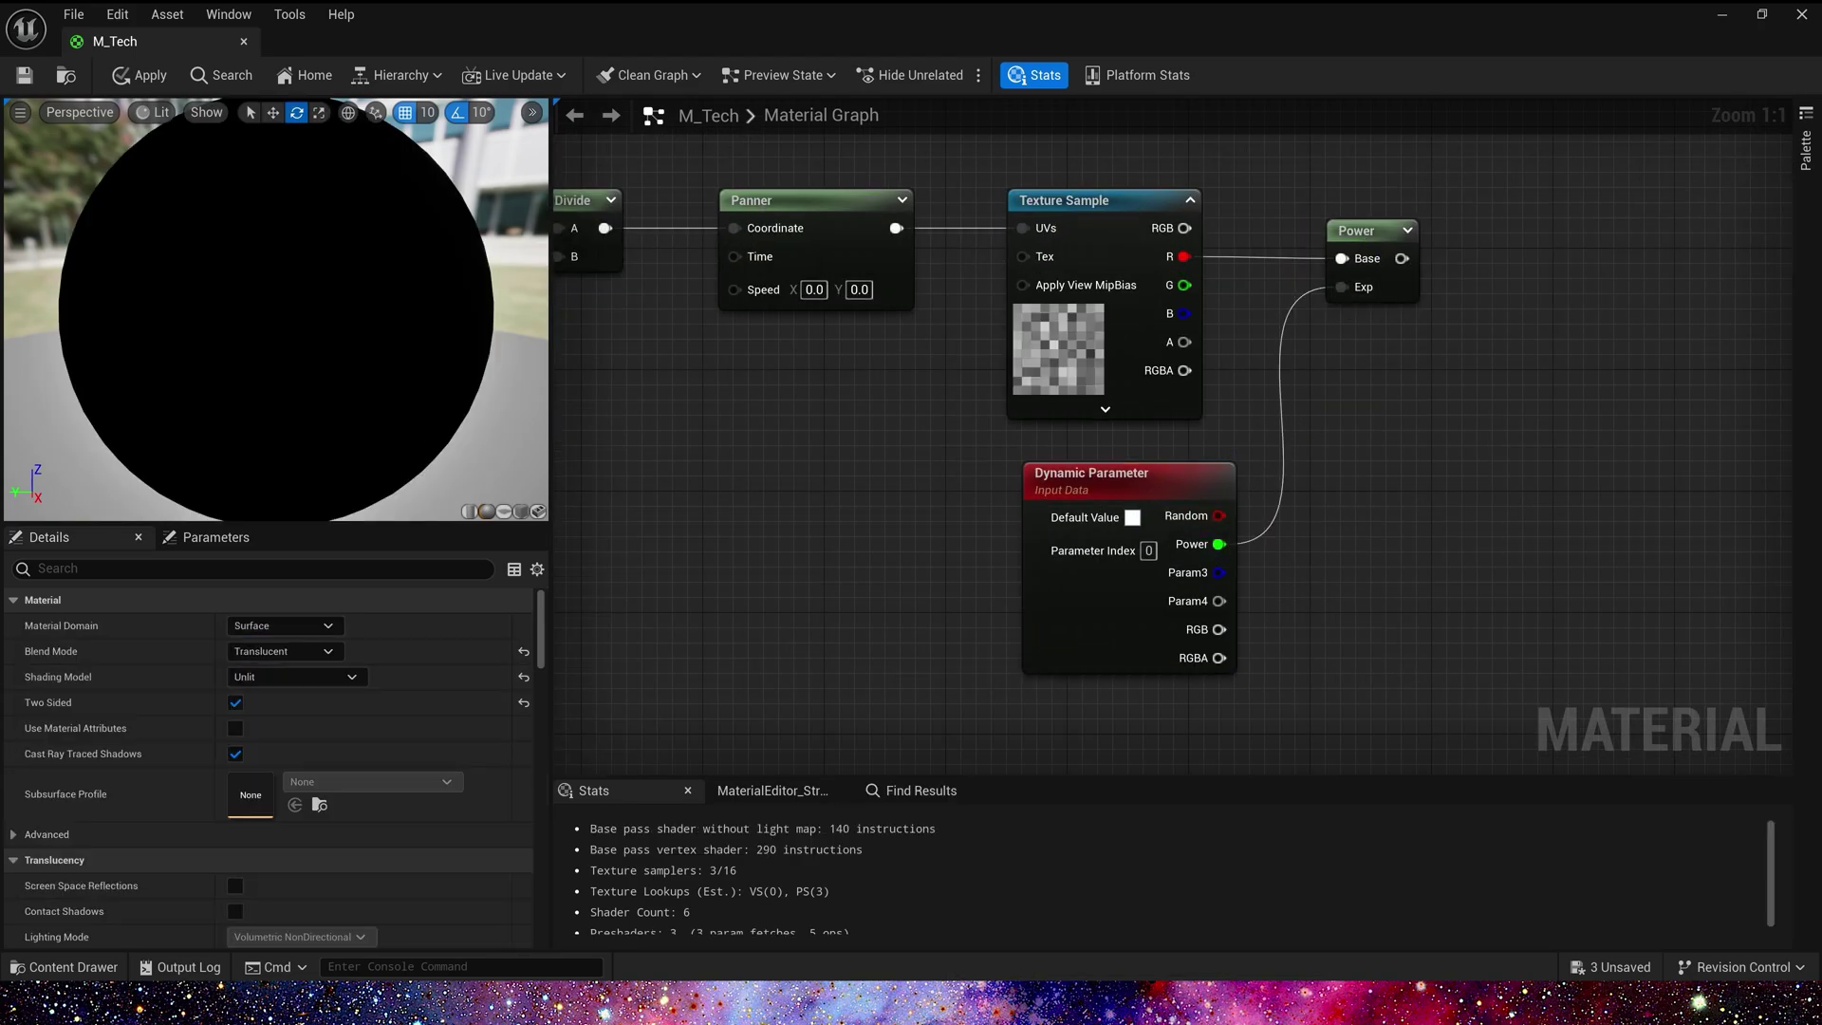
Set the Panner node's Y speed to 0.2.
click(859, 290)
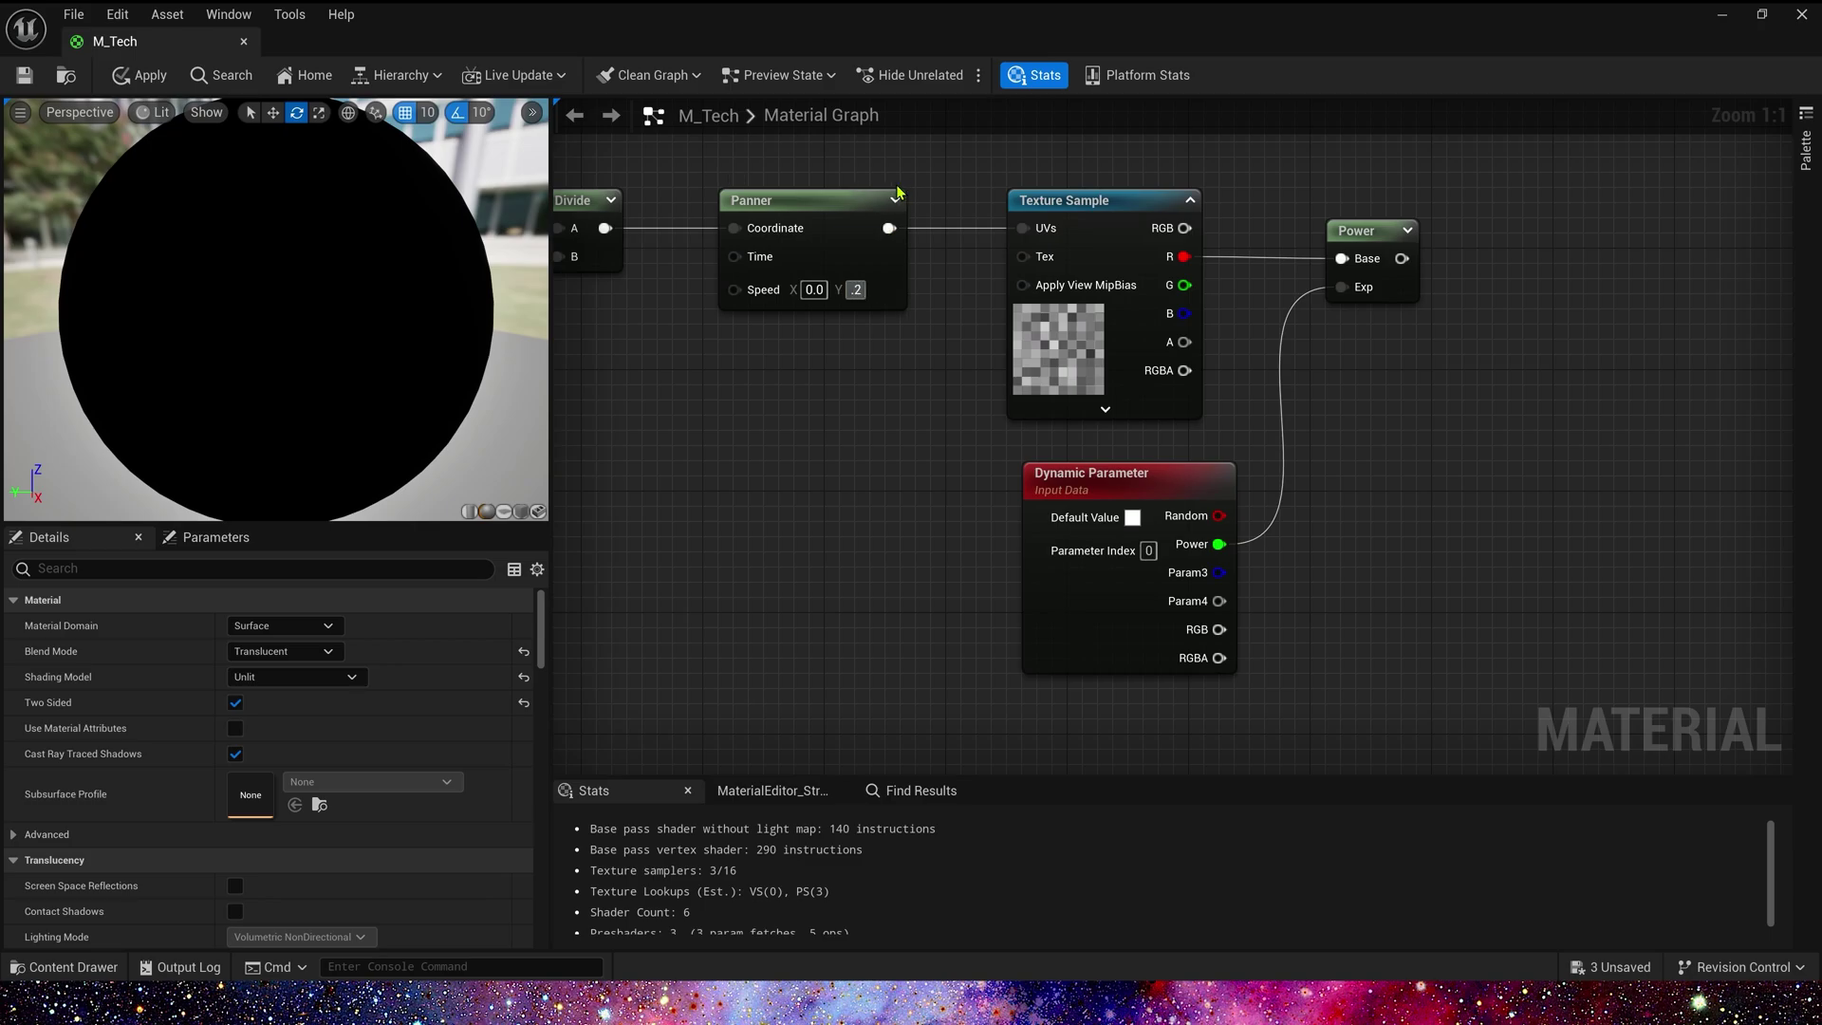
key(Return)
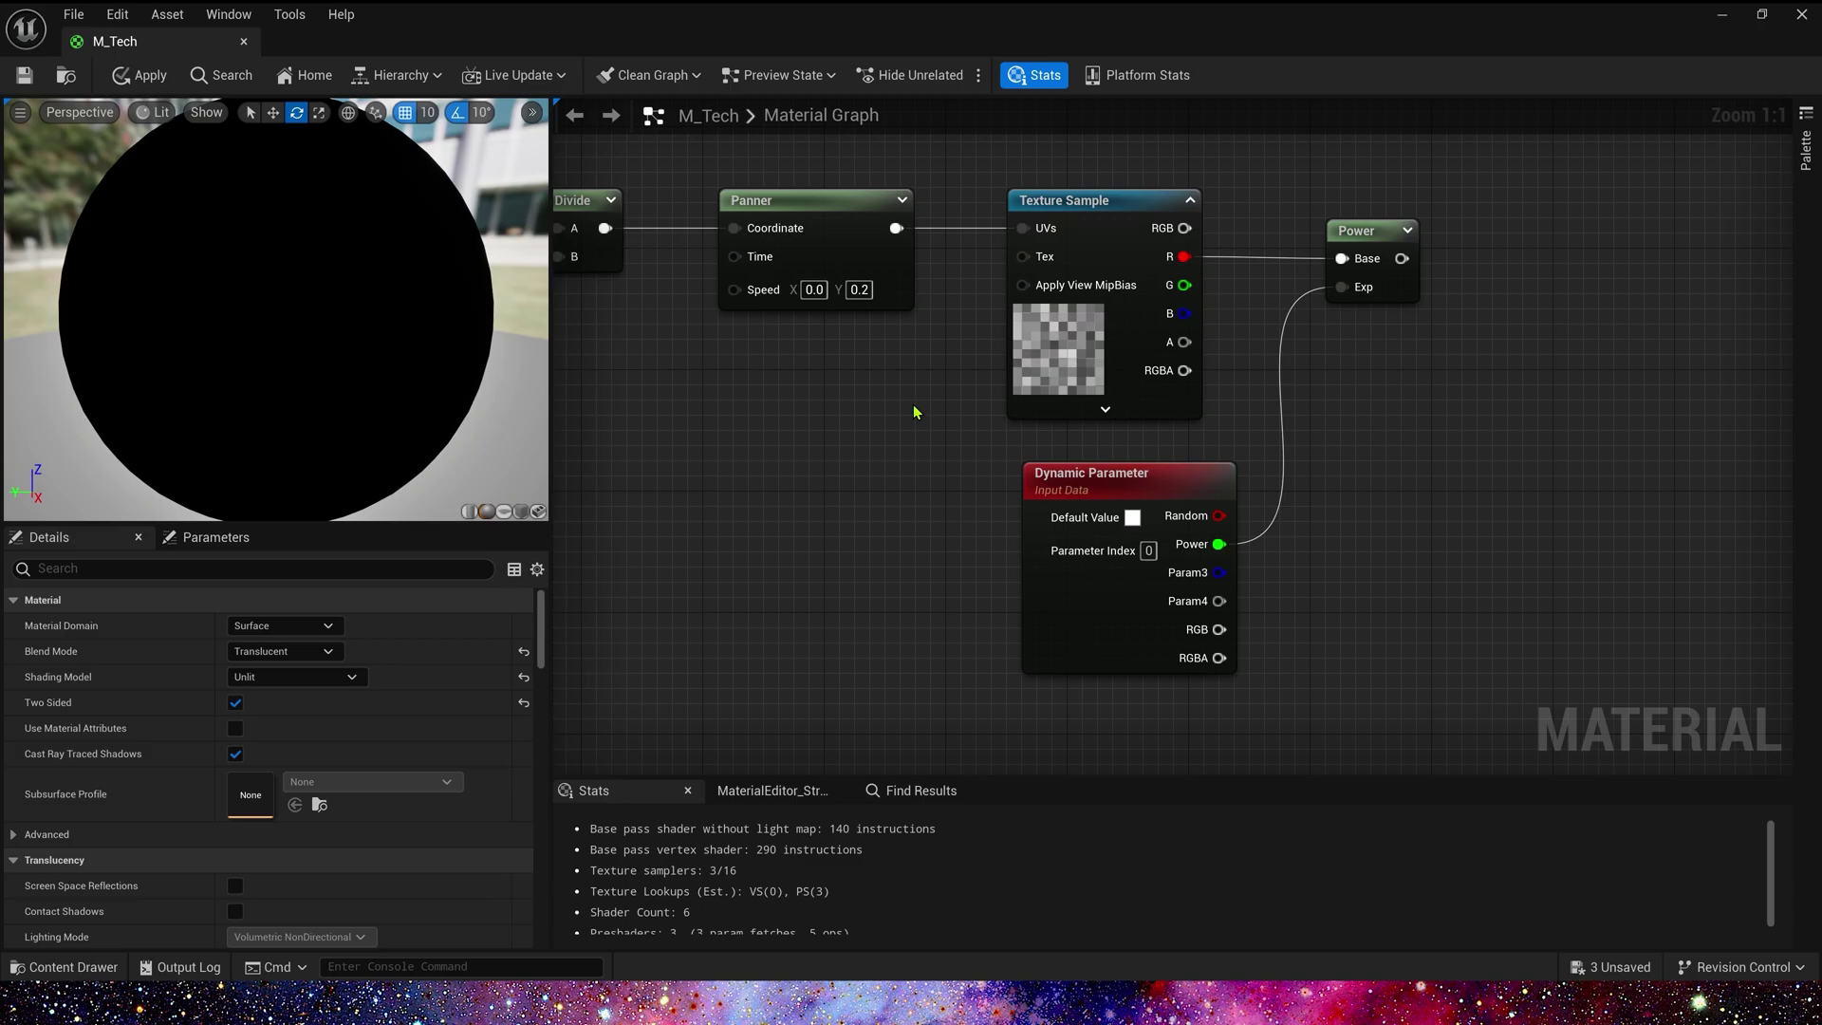
Add a Subtract node with the Power node's output connected to its A input, and place it beside the Power node.
scroll(1082, 361, down, 1)
drag(1084, 361, 1210, 380)
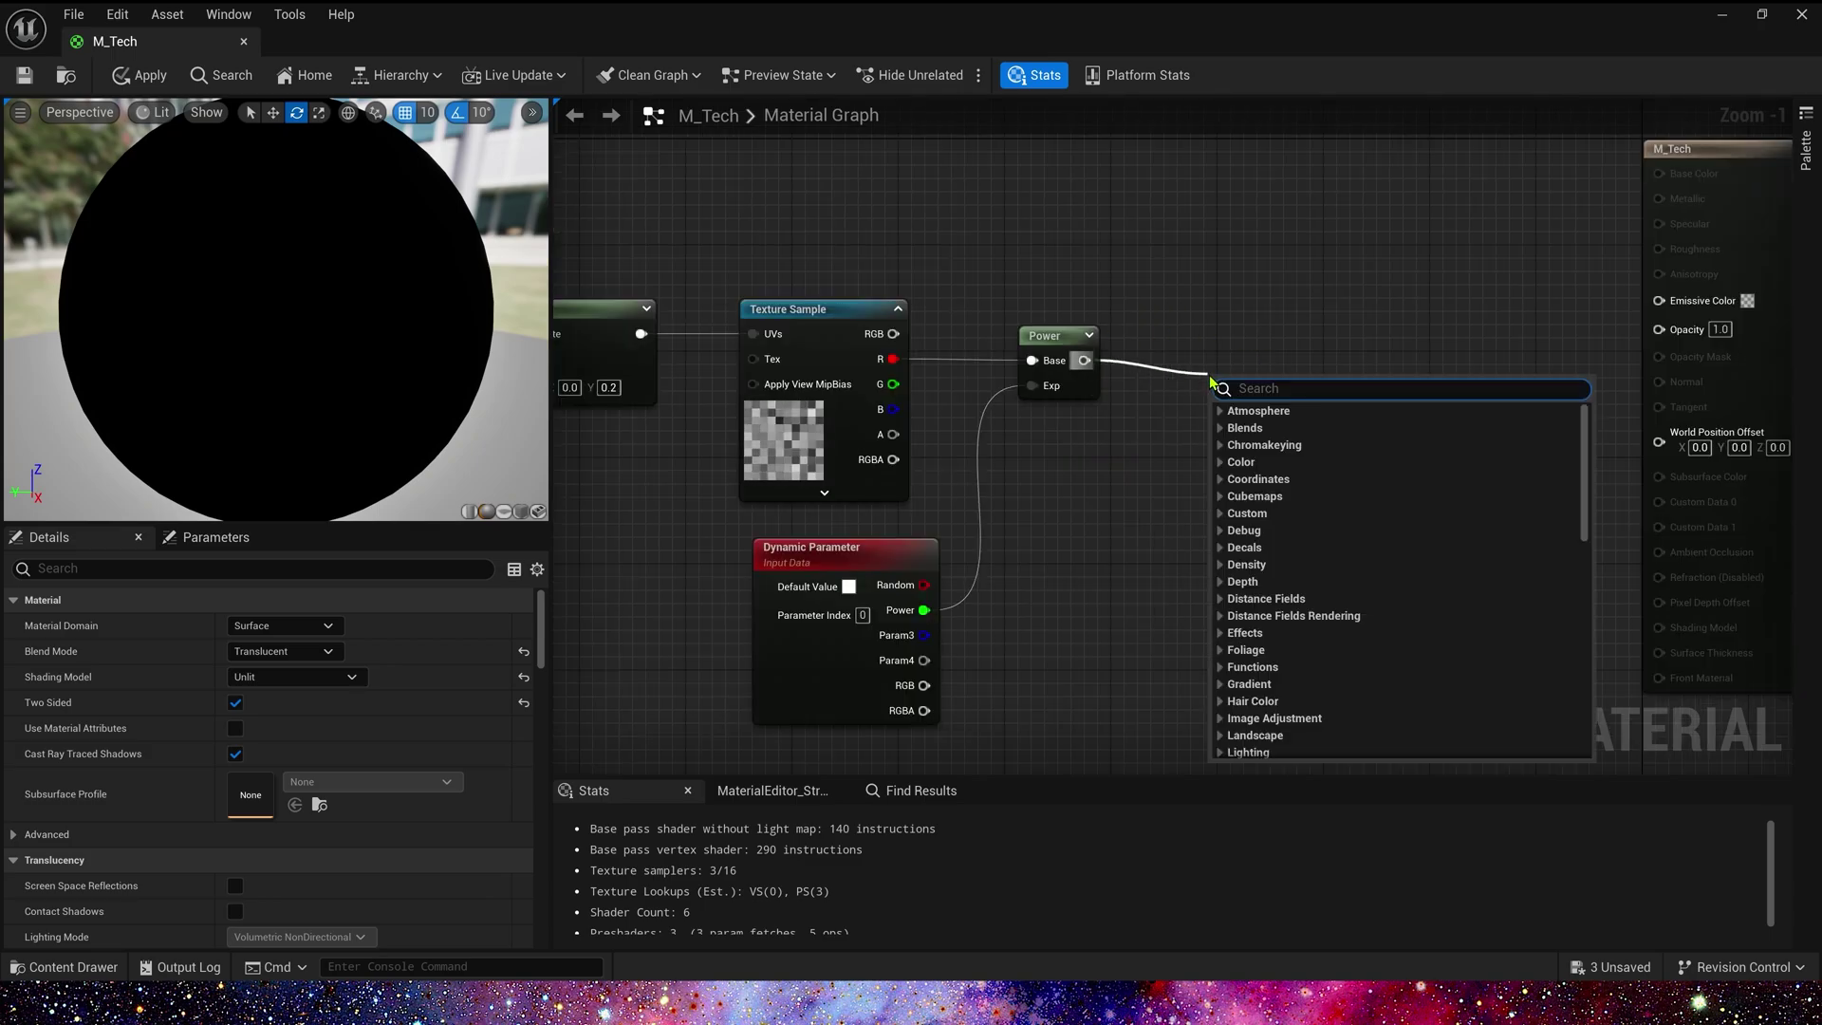
text(sub)
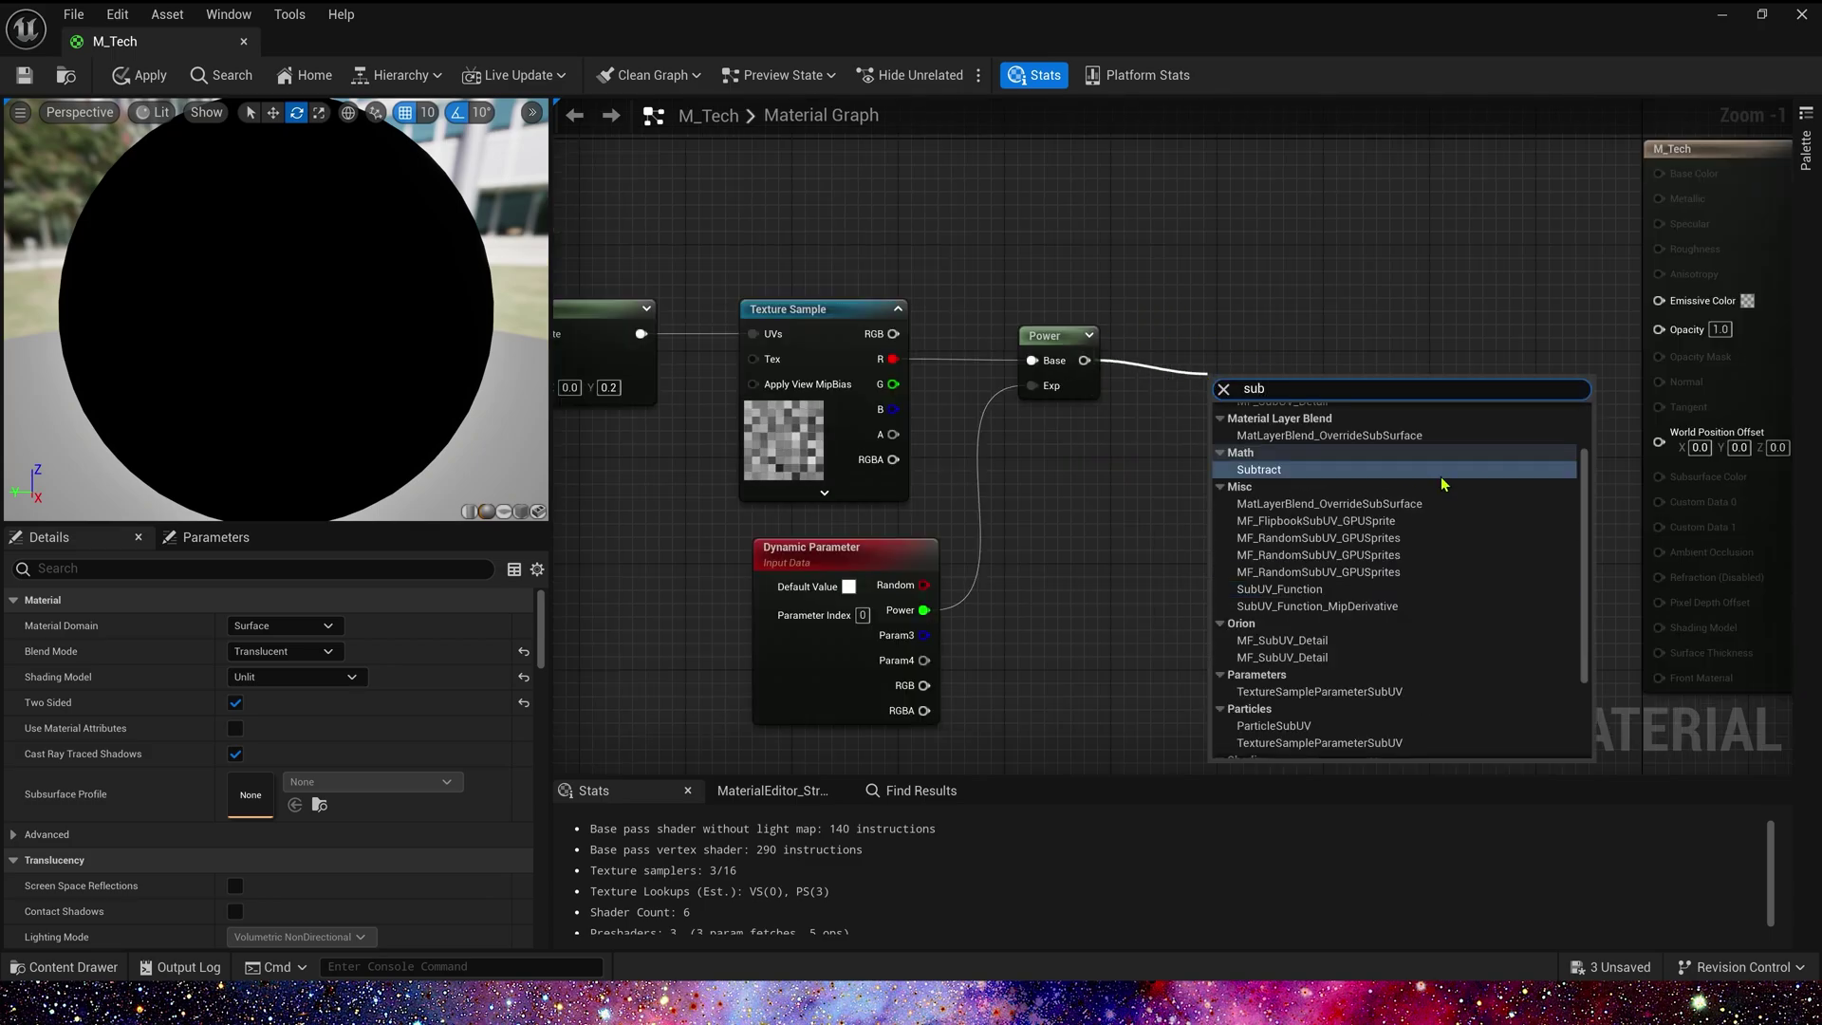
click(1341, 472)
drag(1245, 406, 1293, 342)
Add a Particle Color node below the Power node.
right_drag(1233, 542, 1254, 370)
right_click(1108, 406)
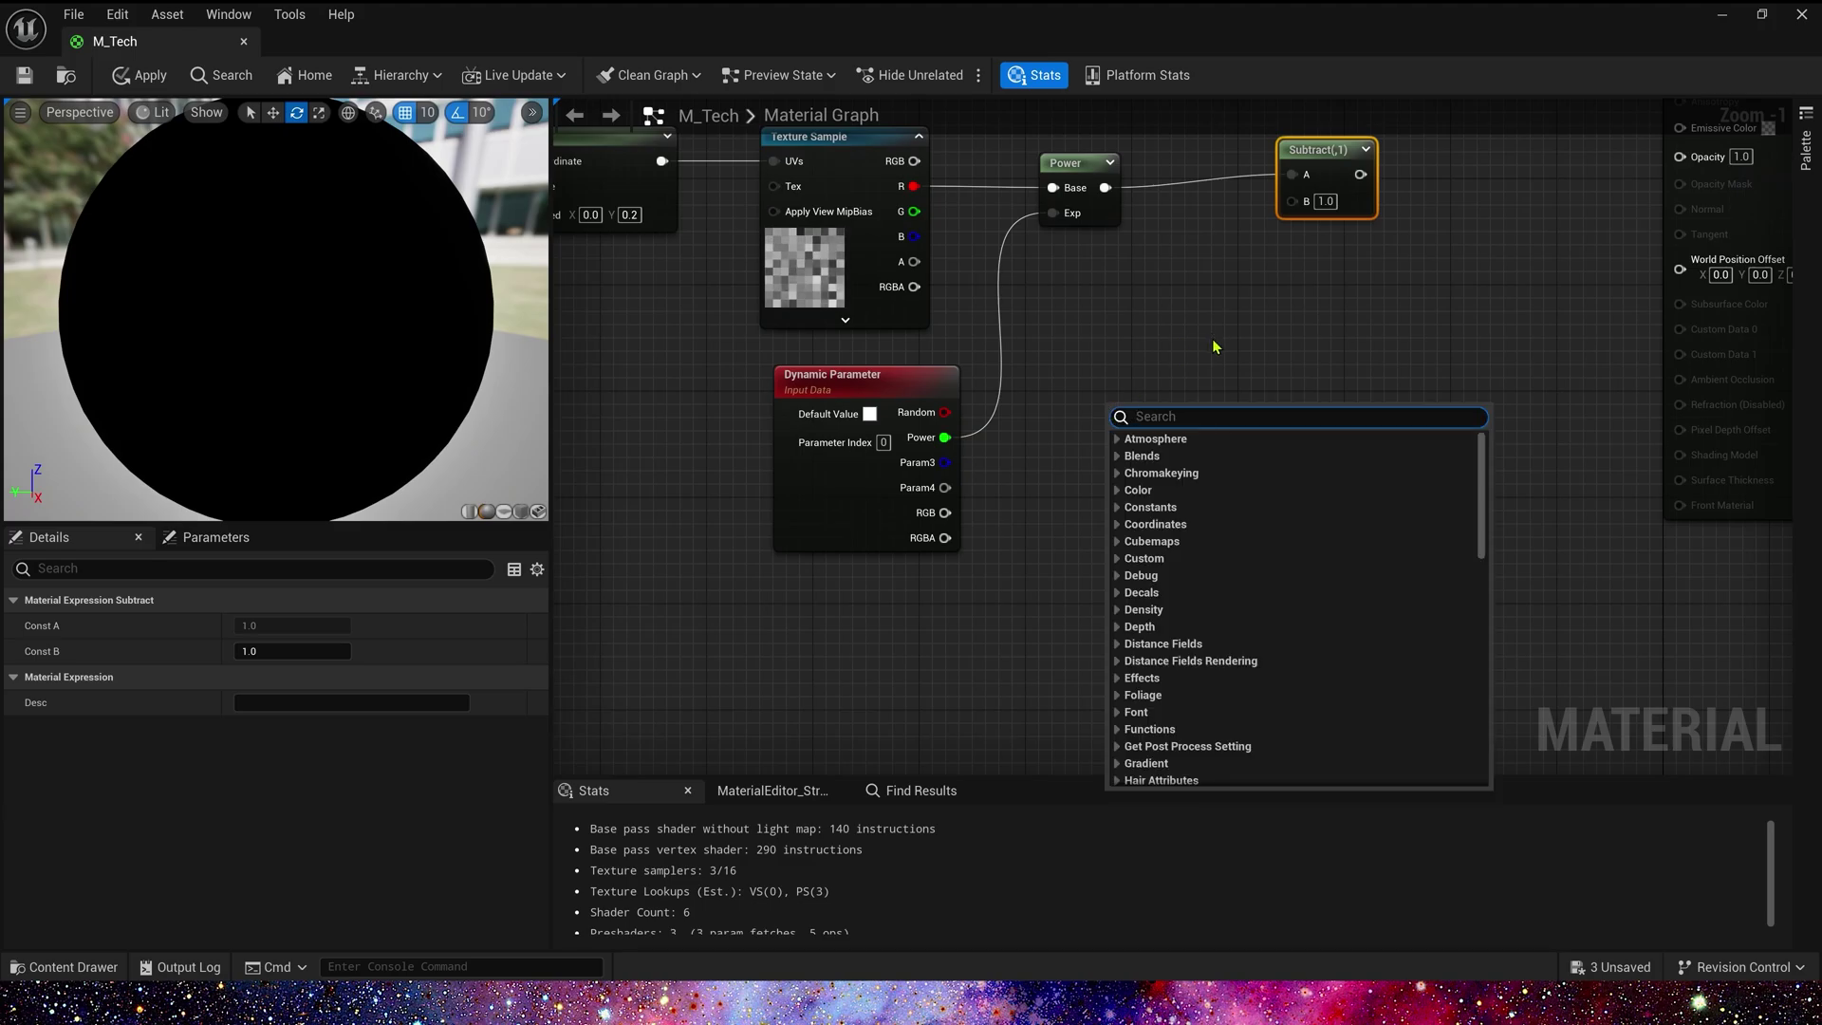
text(par)
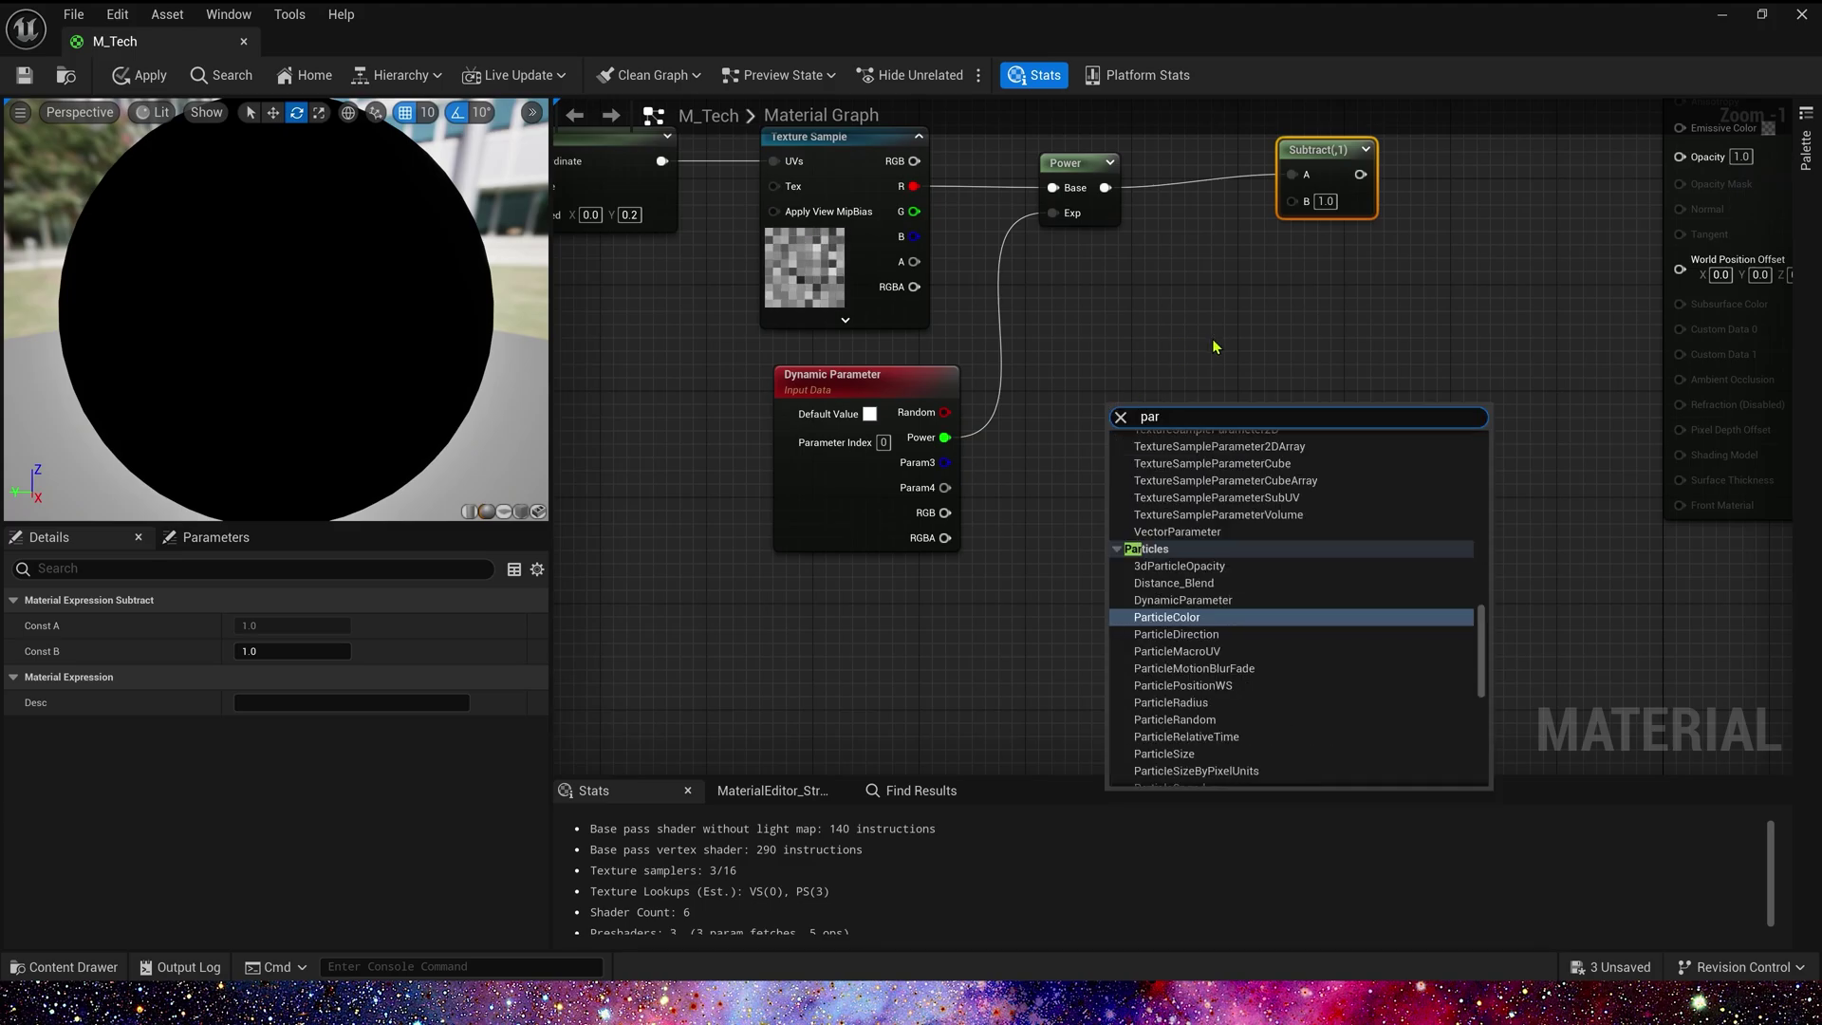
click(1211, 622)
Invert the Particle Color's A output with a 1-x node, connect it to the Subtract node's B input, and tidy these nodes.
drag(1171, 500, 1251, 543)
text(1-x)
key(Return)
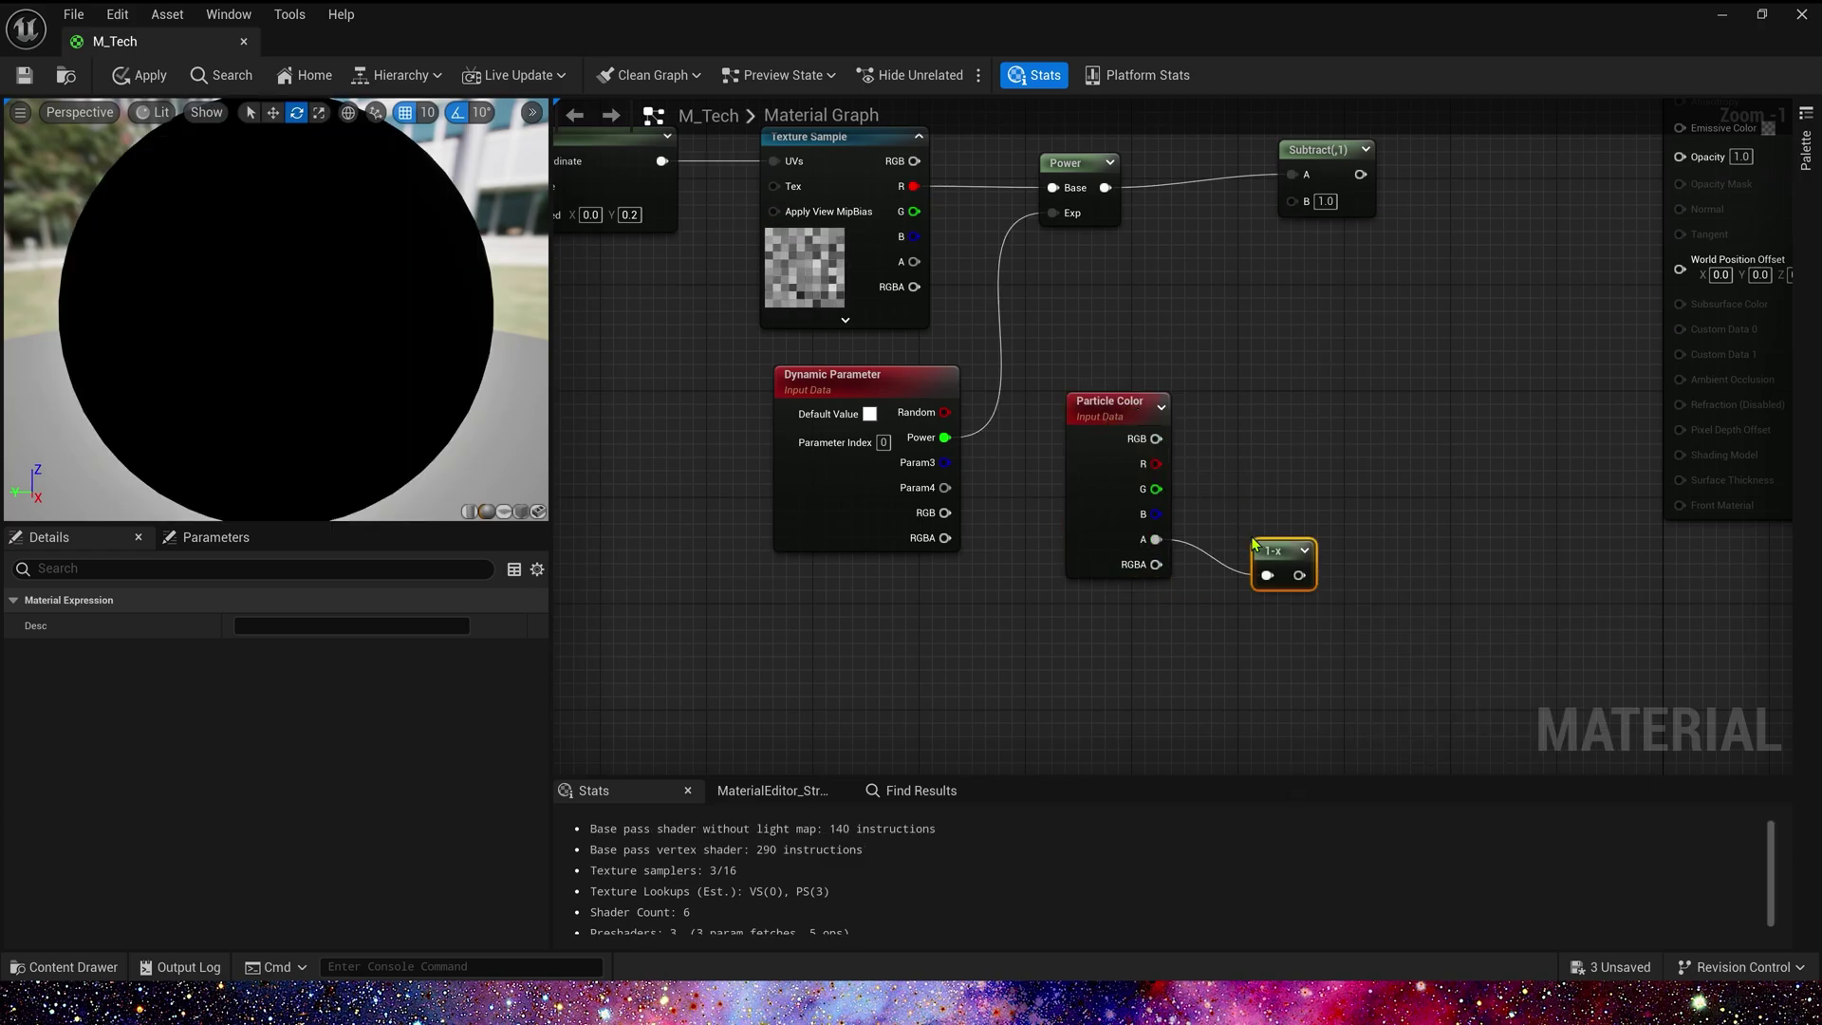
click(1293, 496)
drag(1280, 551, 1292, 213)
click(1332, 177)
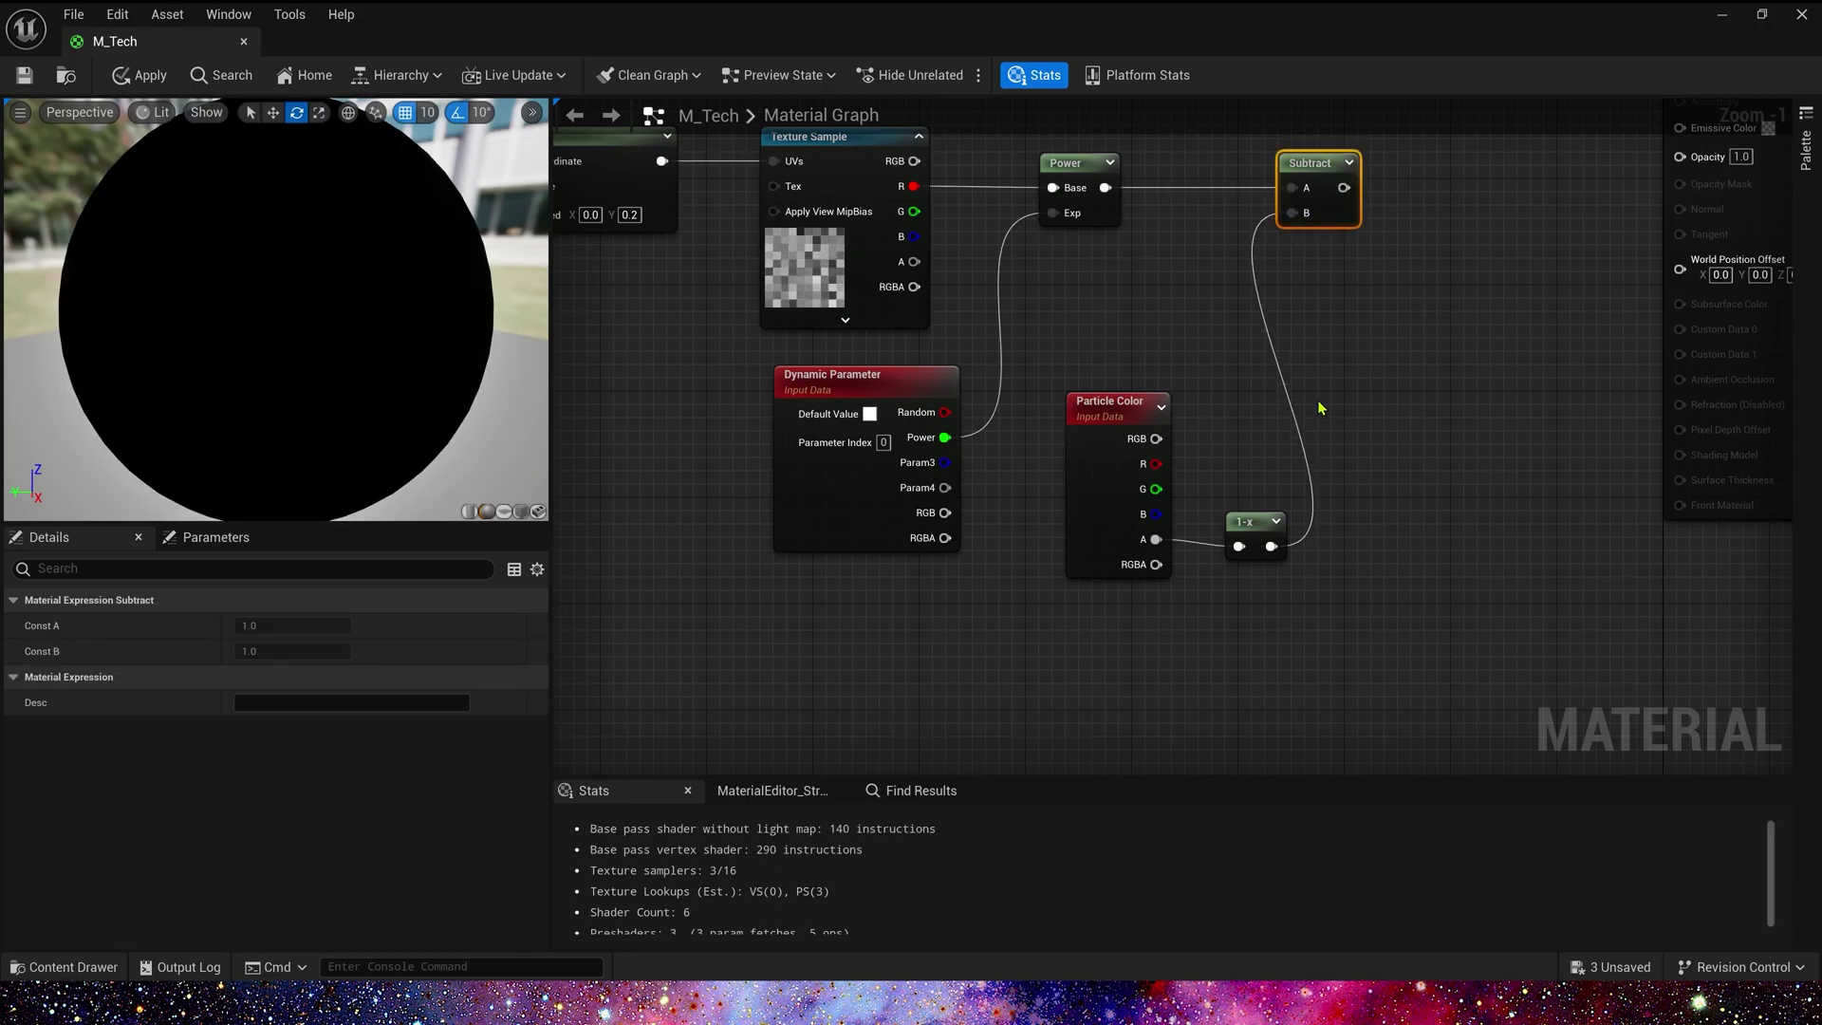
drag(1318, 408, 1142, 555)
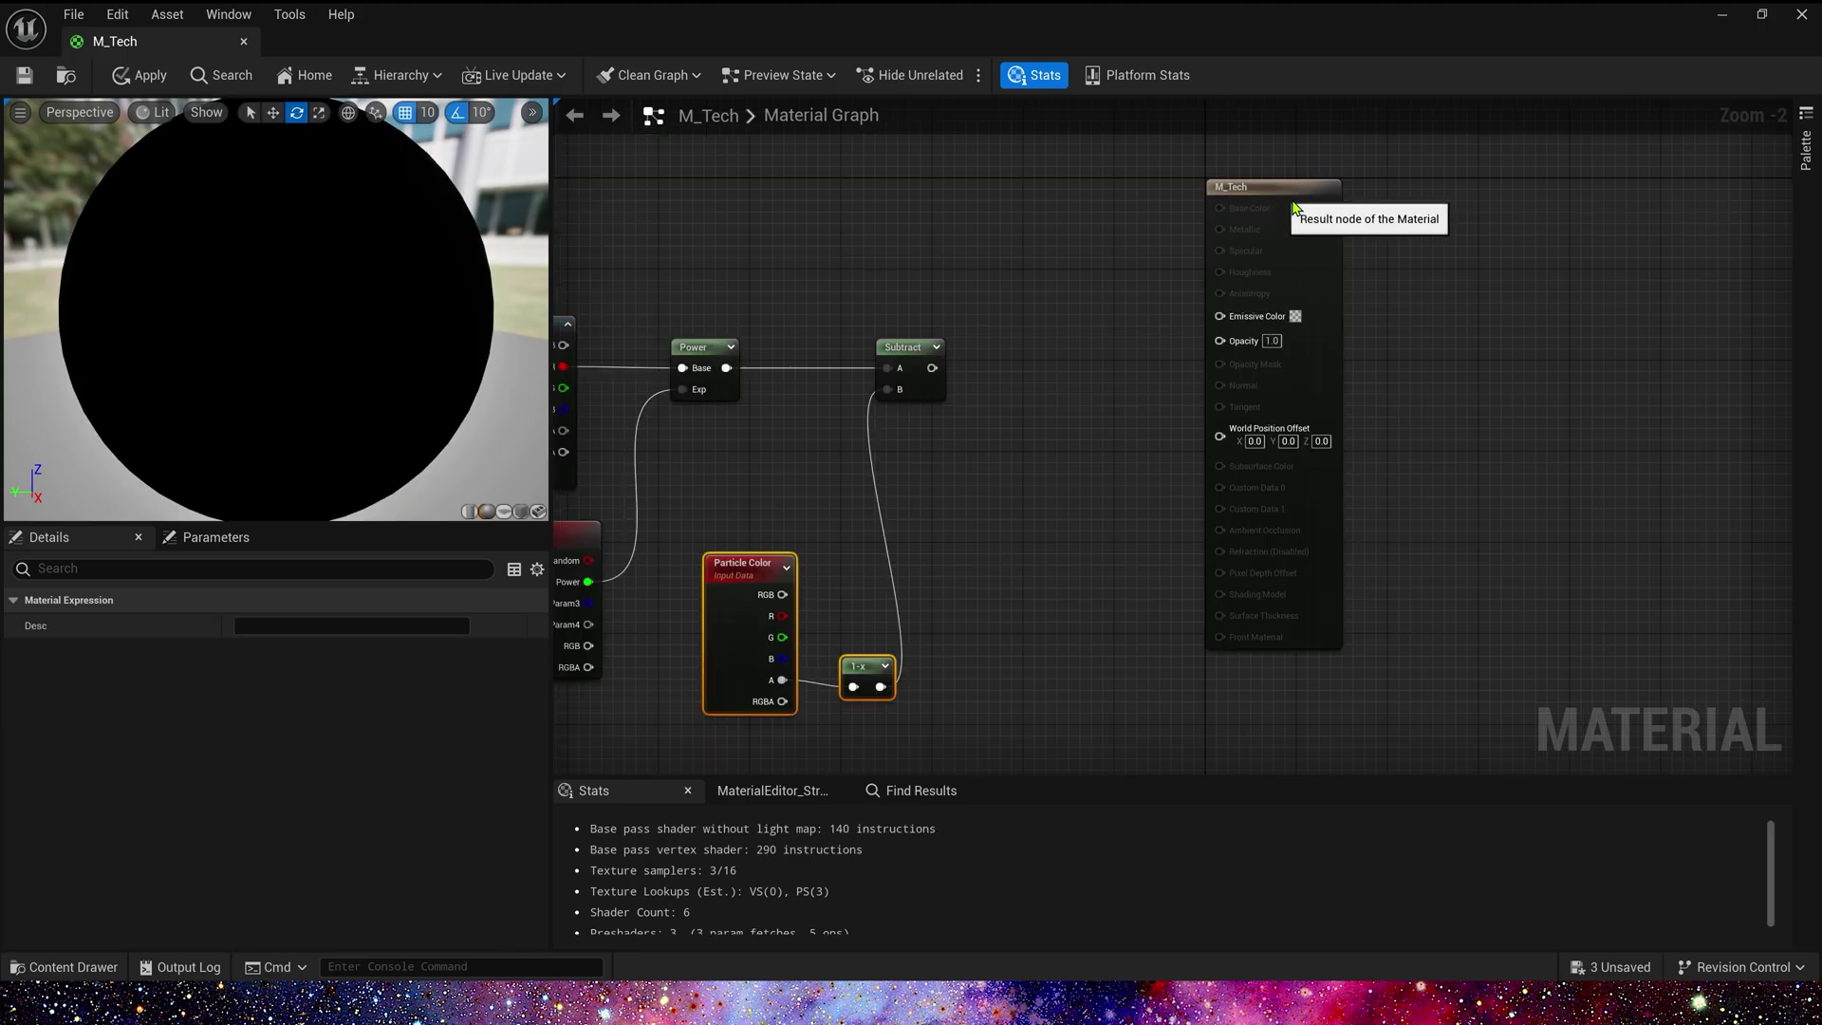
Move the M_Tech result node farther away and add a Multiply node with the Subtract output connected to A.
drag(1291, 193, 1539, 205)
click(1161, 348)
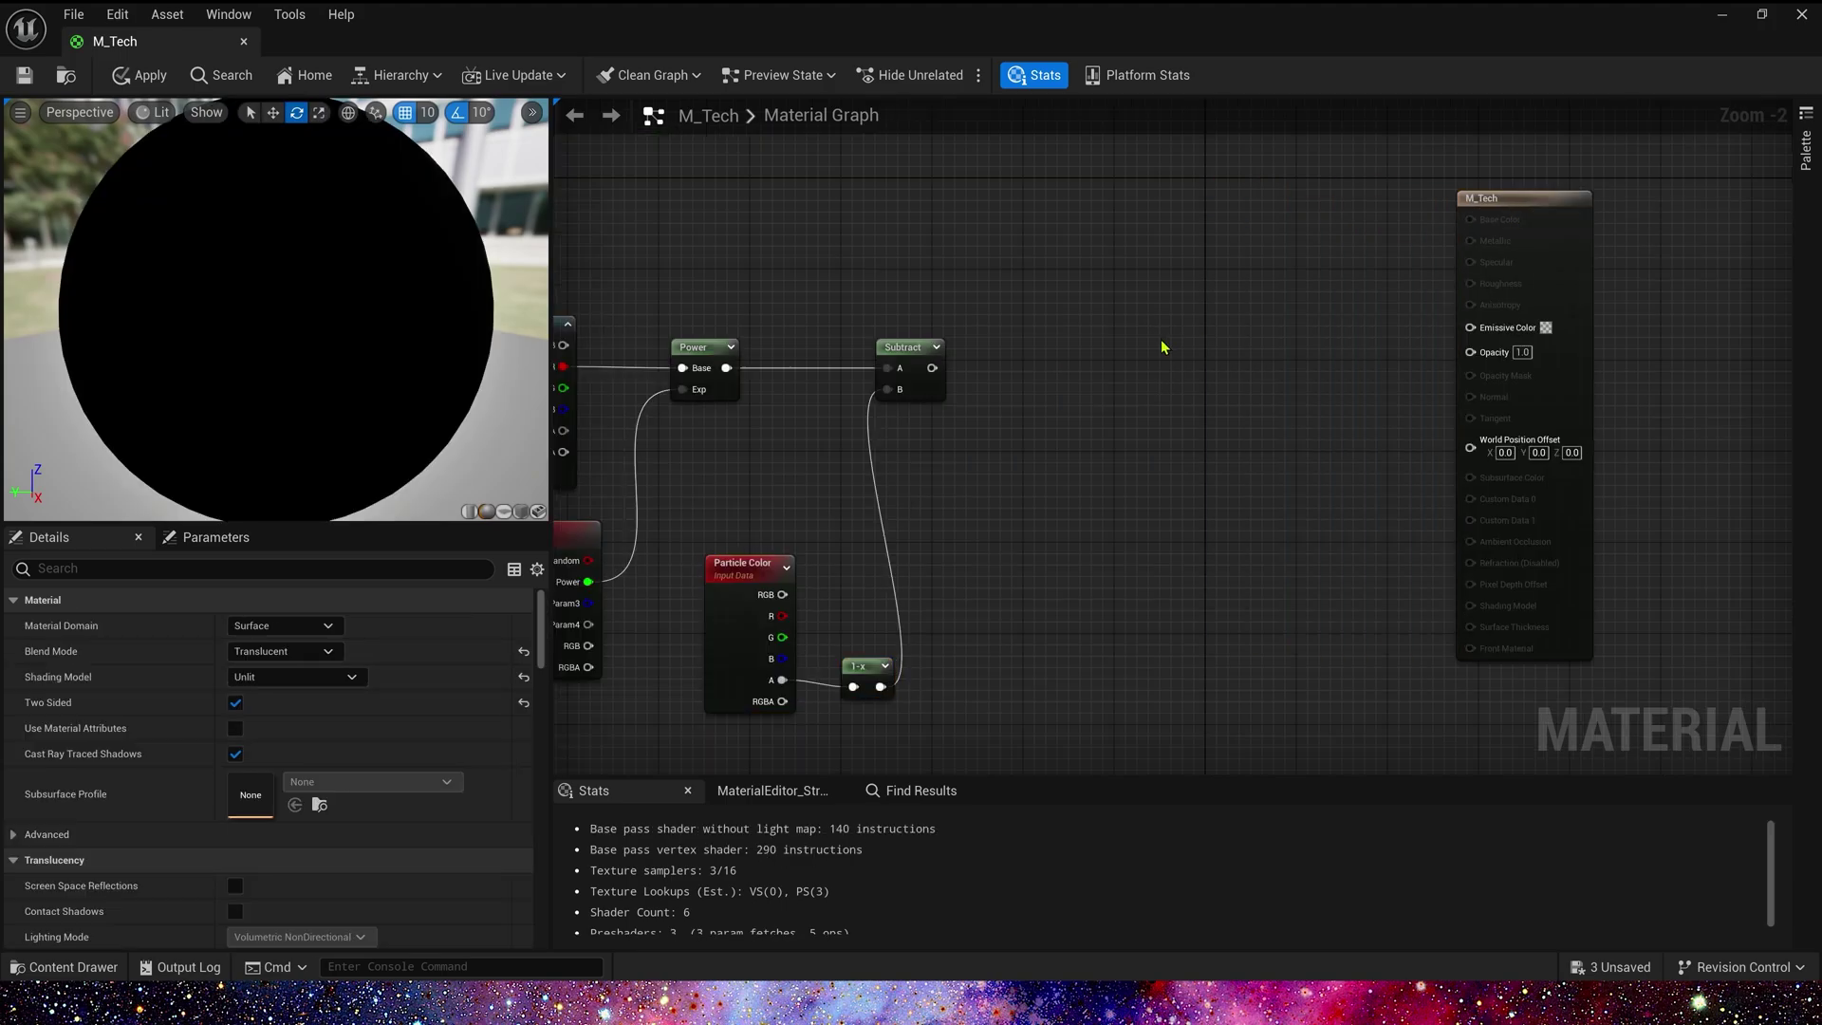
key(m)
click(1175, 340)
drag(933, 369, 1188, 371)
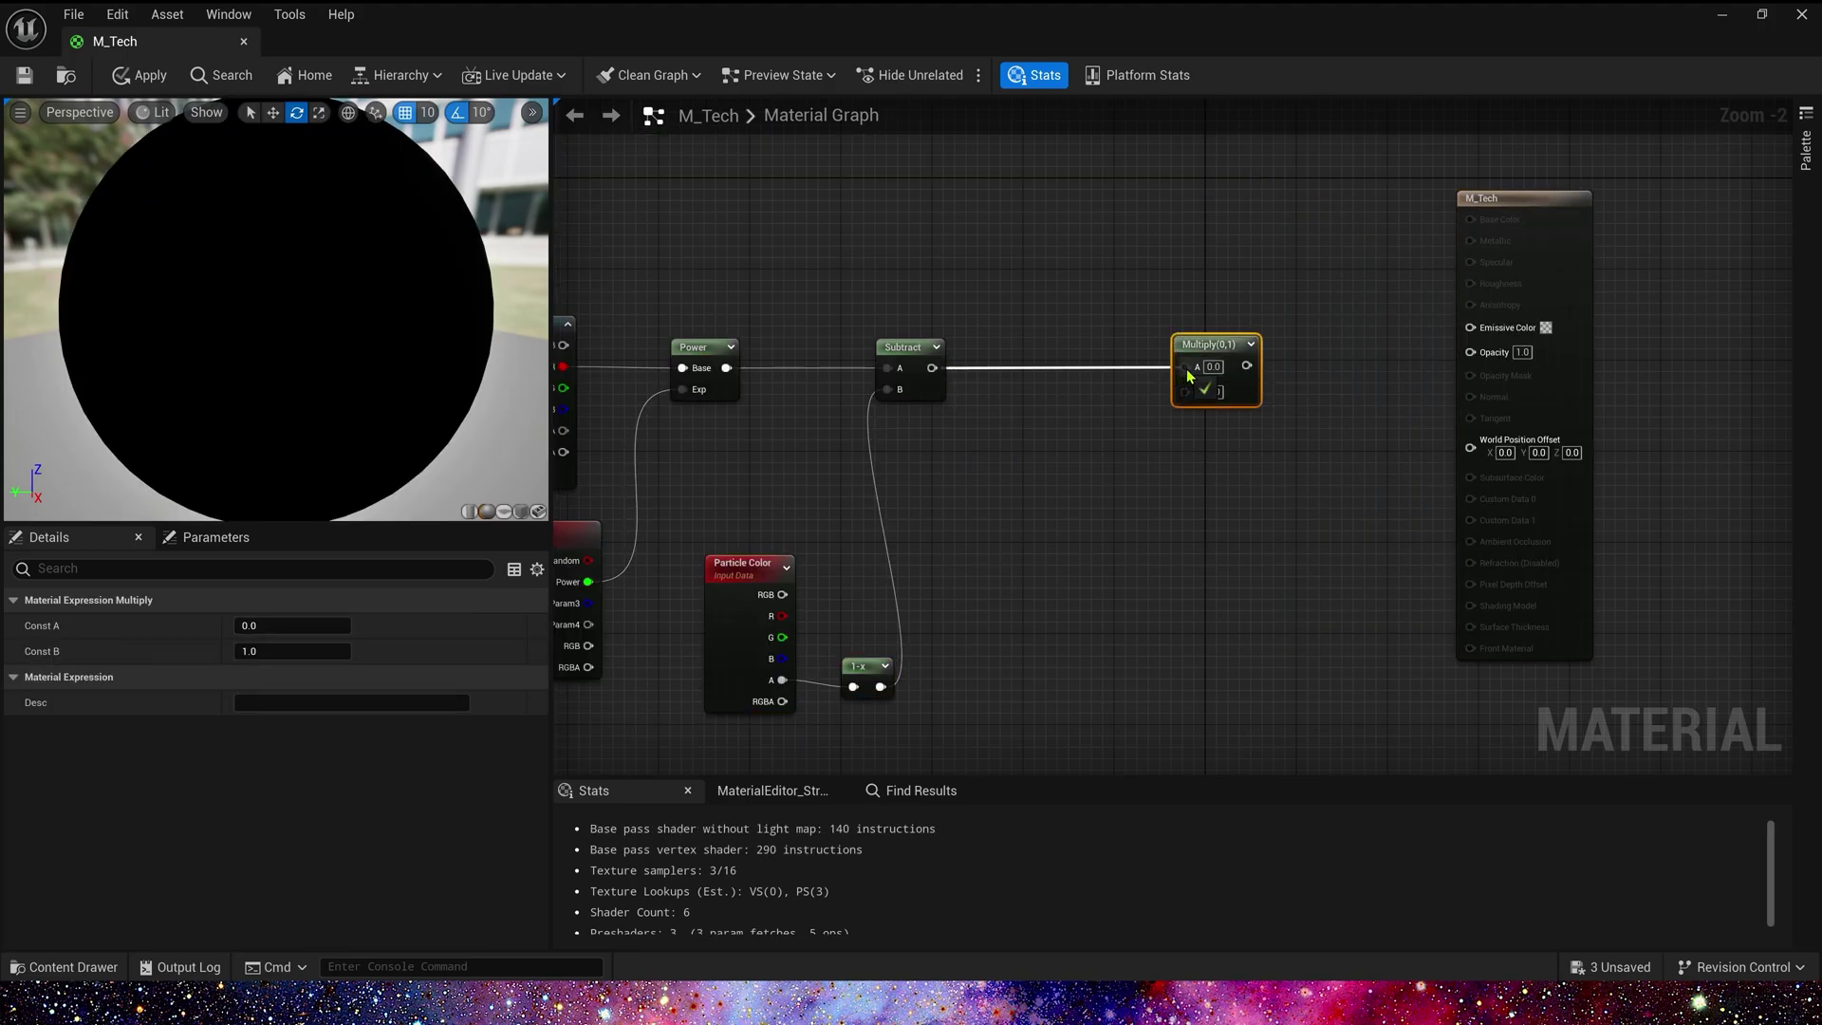
Add a BoxMask-2D node in the empty area below the Particle Color node.
scroll(985, 590, down, 1)
right_drag(985, 590, 1357, 311)
right_drag(1130, 569, 1098, 518)
right_click(1110, 491)
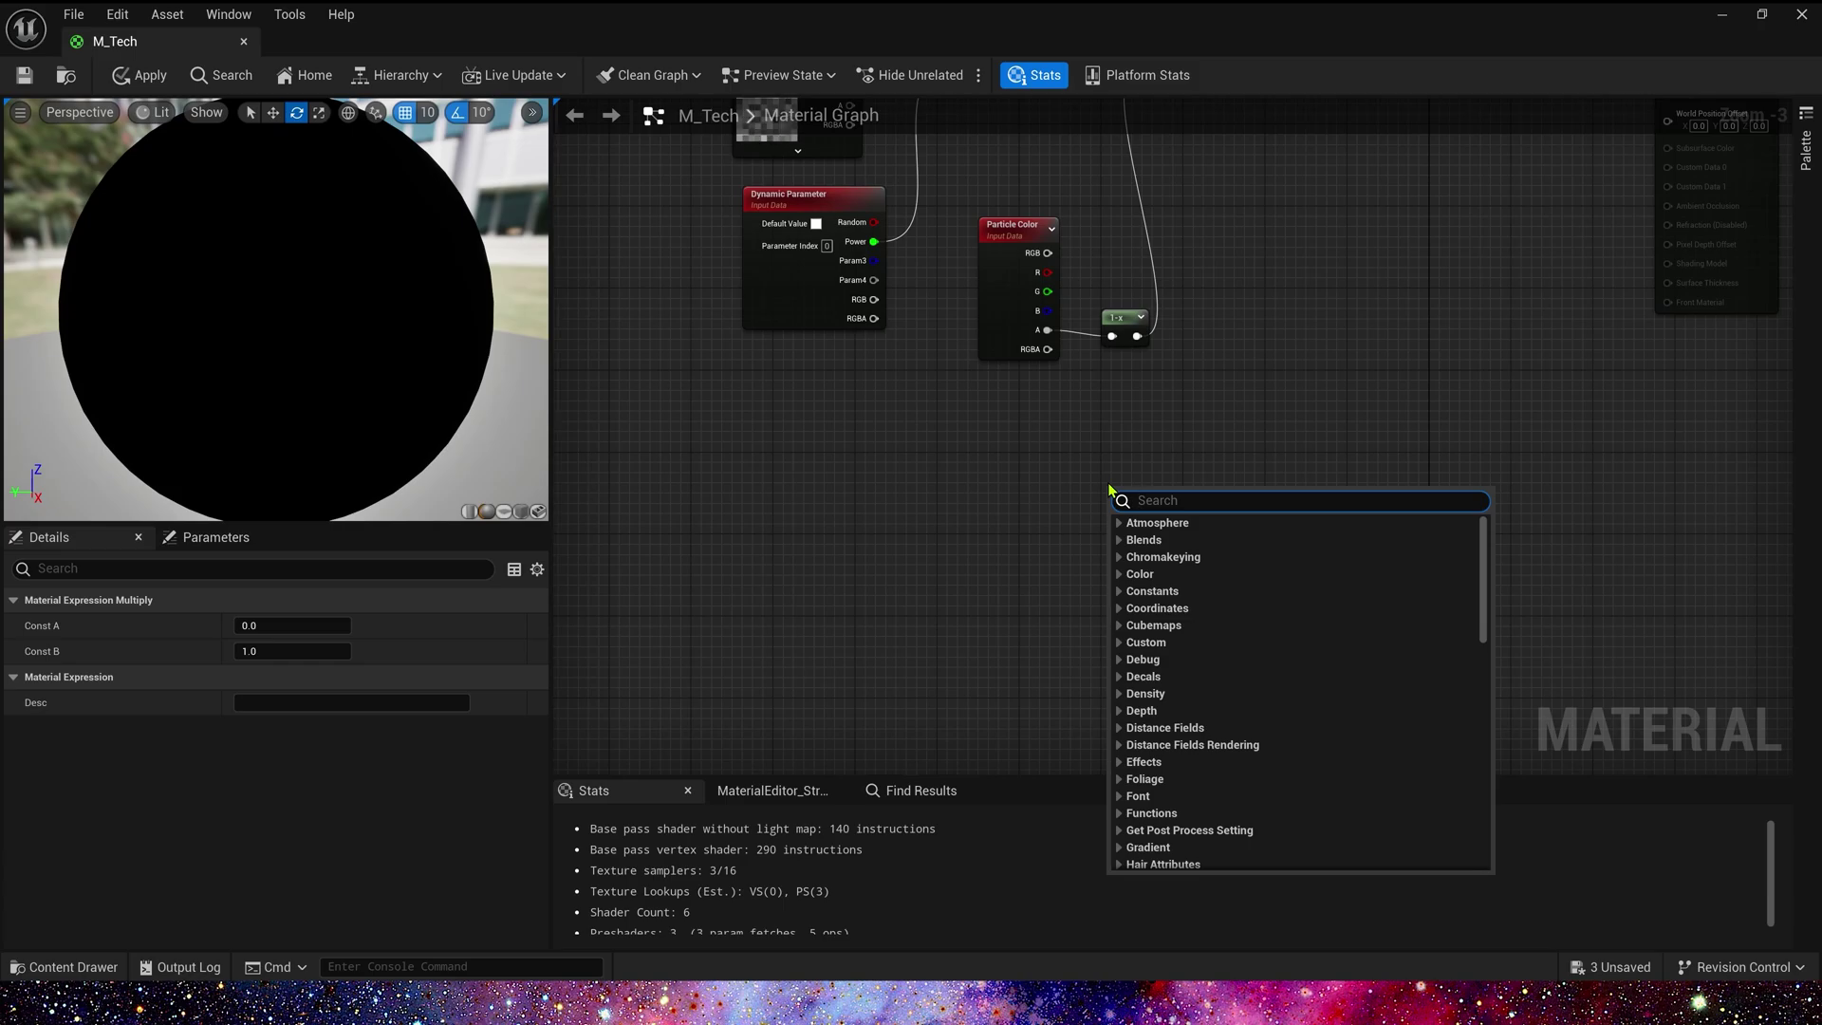
text(box)
click(1192, 651)
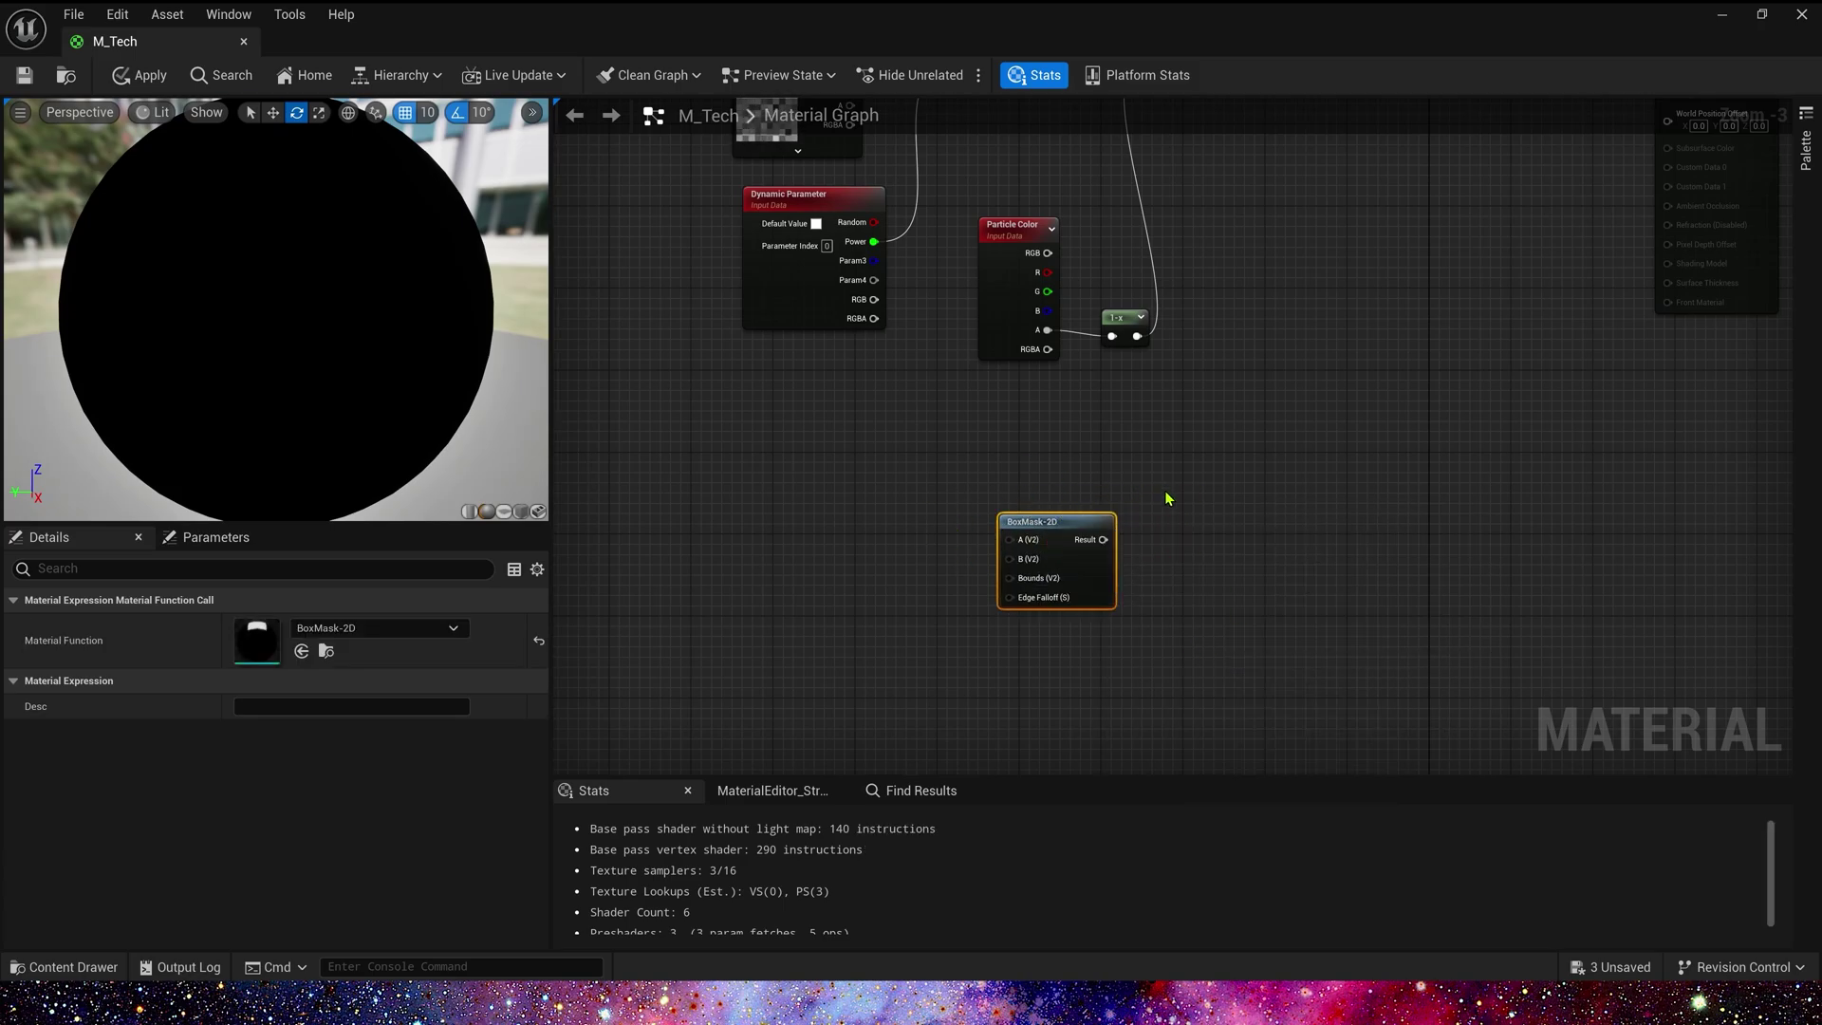
Preview the BoxMask-2D node on a plane in the material preview.
right_click(1026, 519)
click(1110, 583)
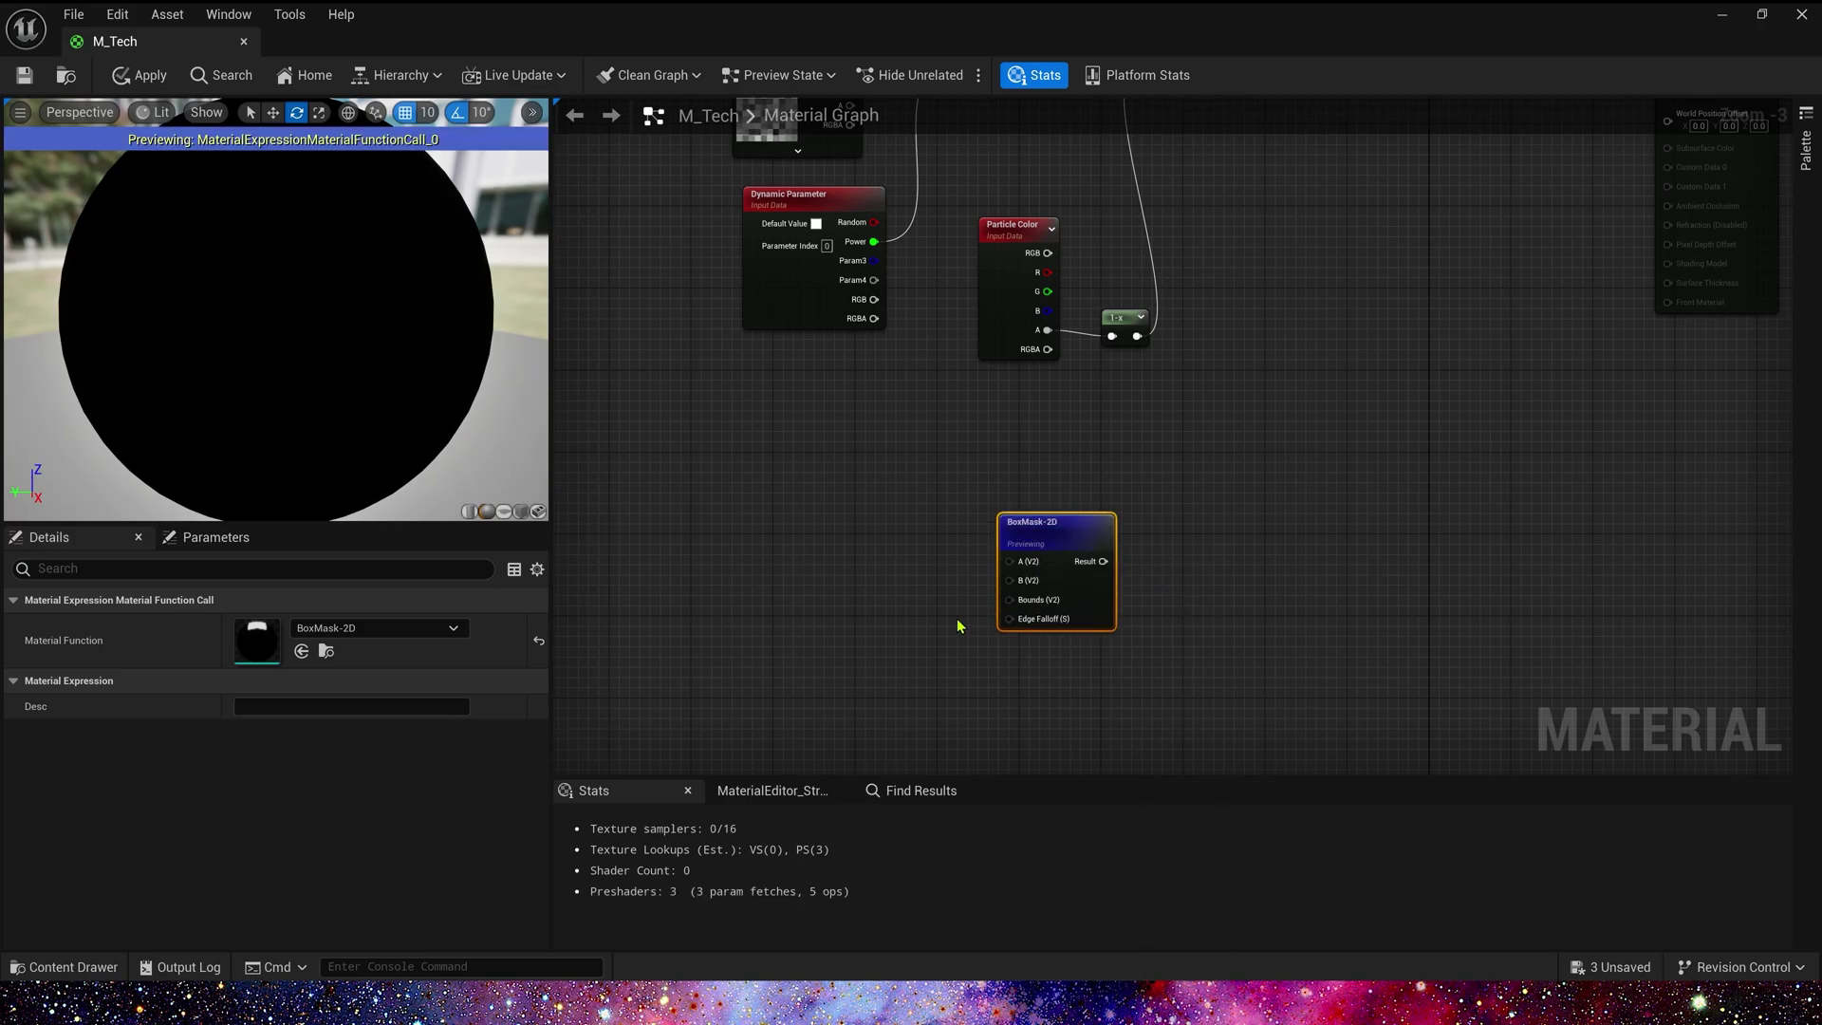
click(501, 516)
right_drag(691, 561, 922, 374)
click(932, 349)
Place a Texture Coordinate node well ahead of the BoxMask-2D node, leaving room for nodes between them.
right_drag(708, 282, 771, 337)
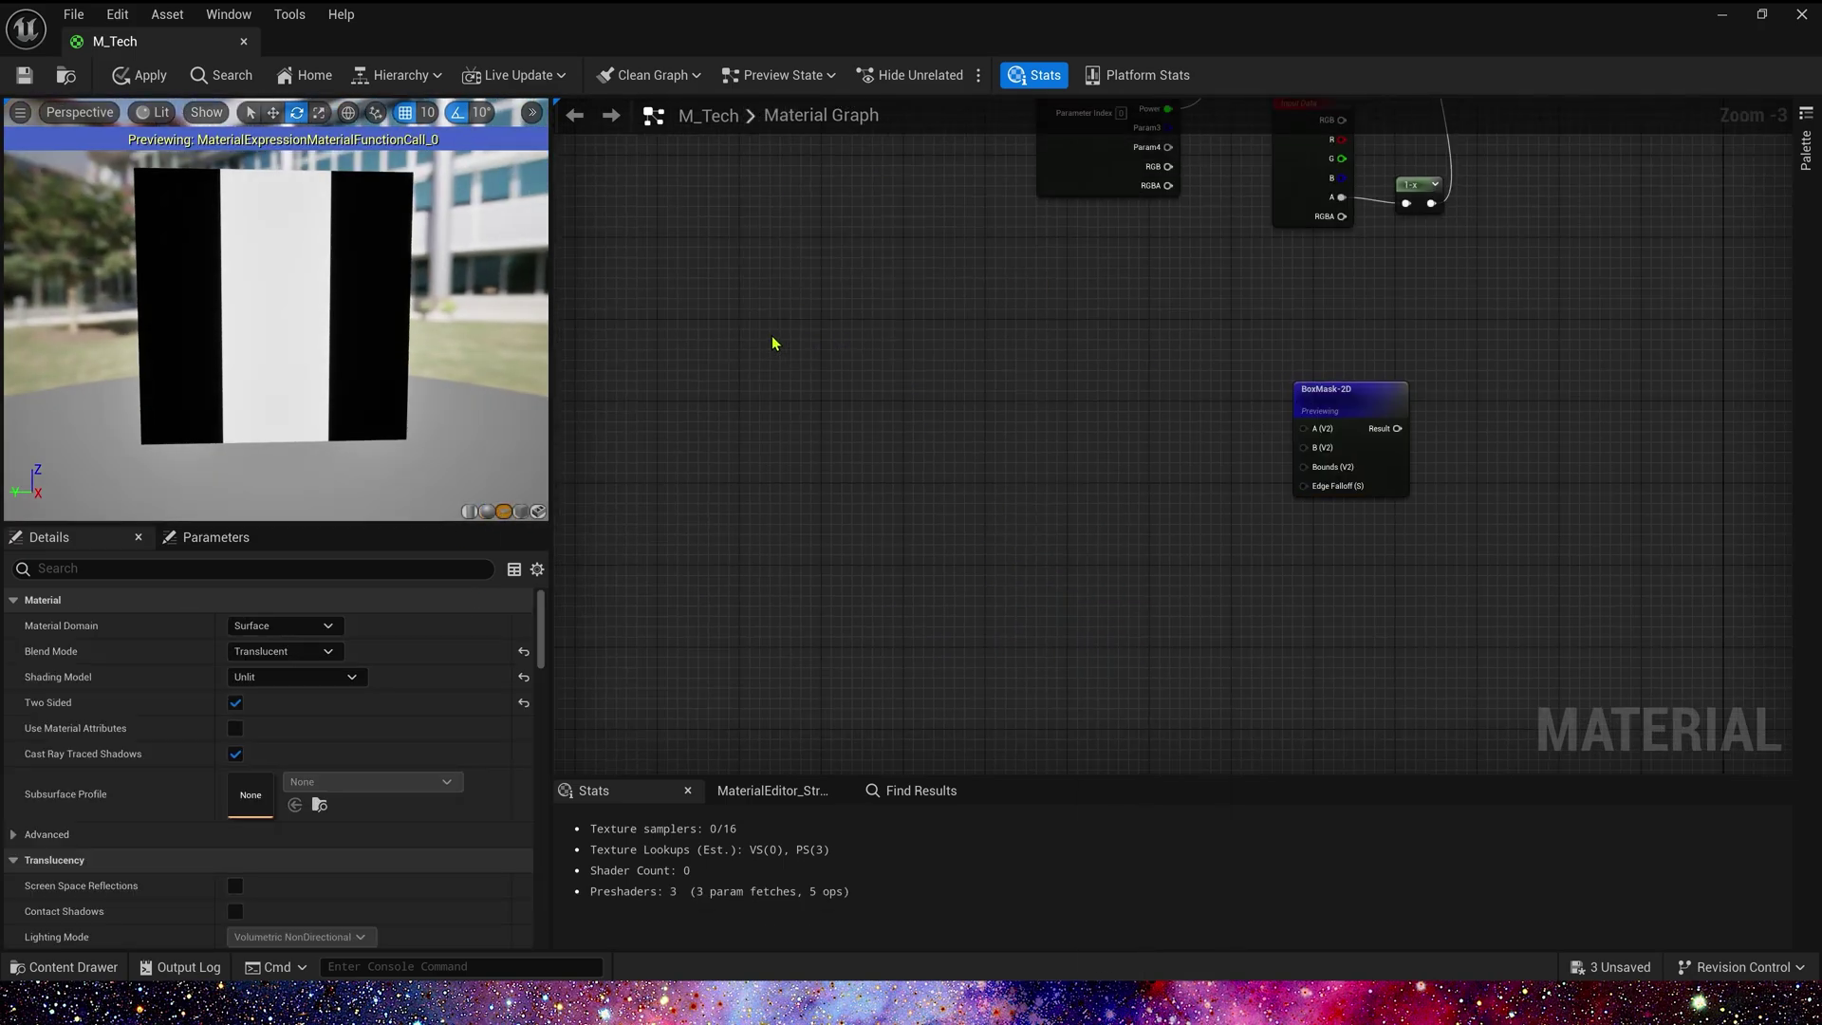
key(u)
click(735, 360)
key(ctrl+x)
key(ctrl+v)
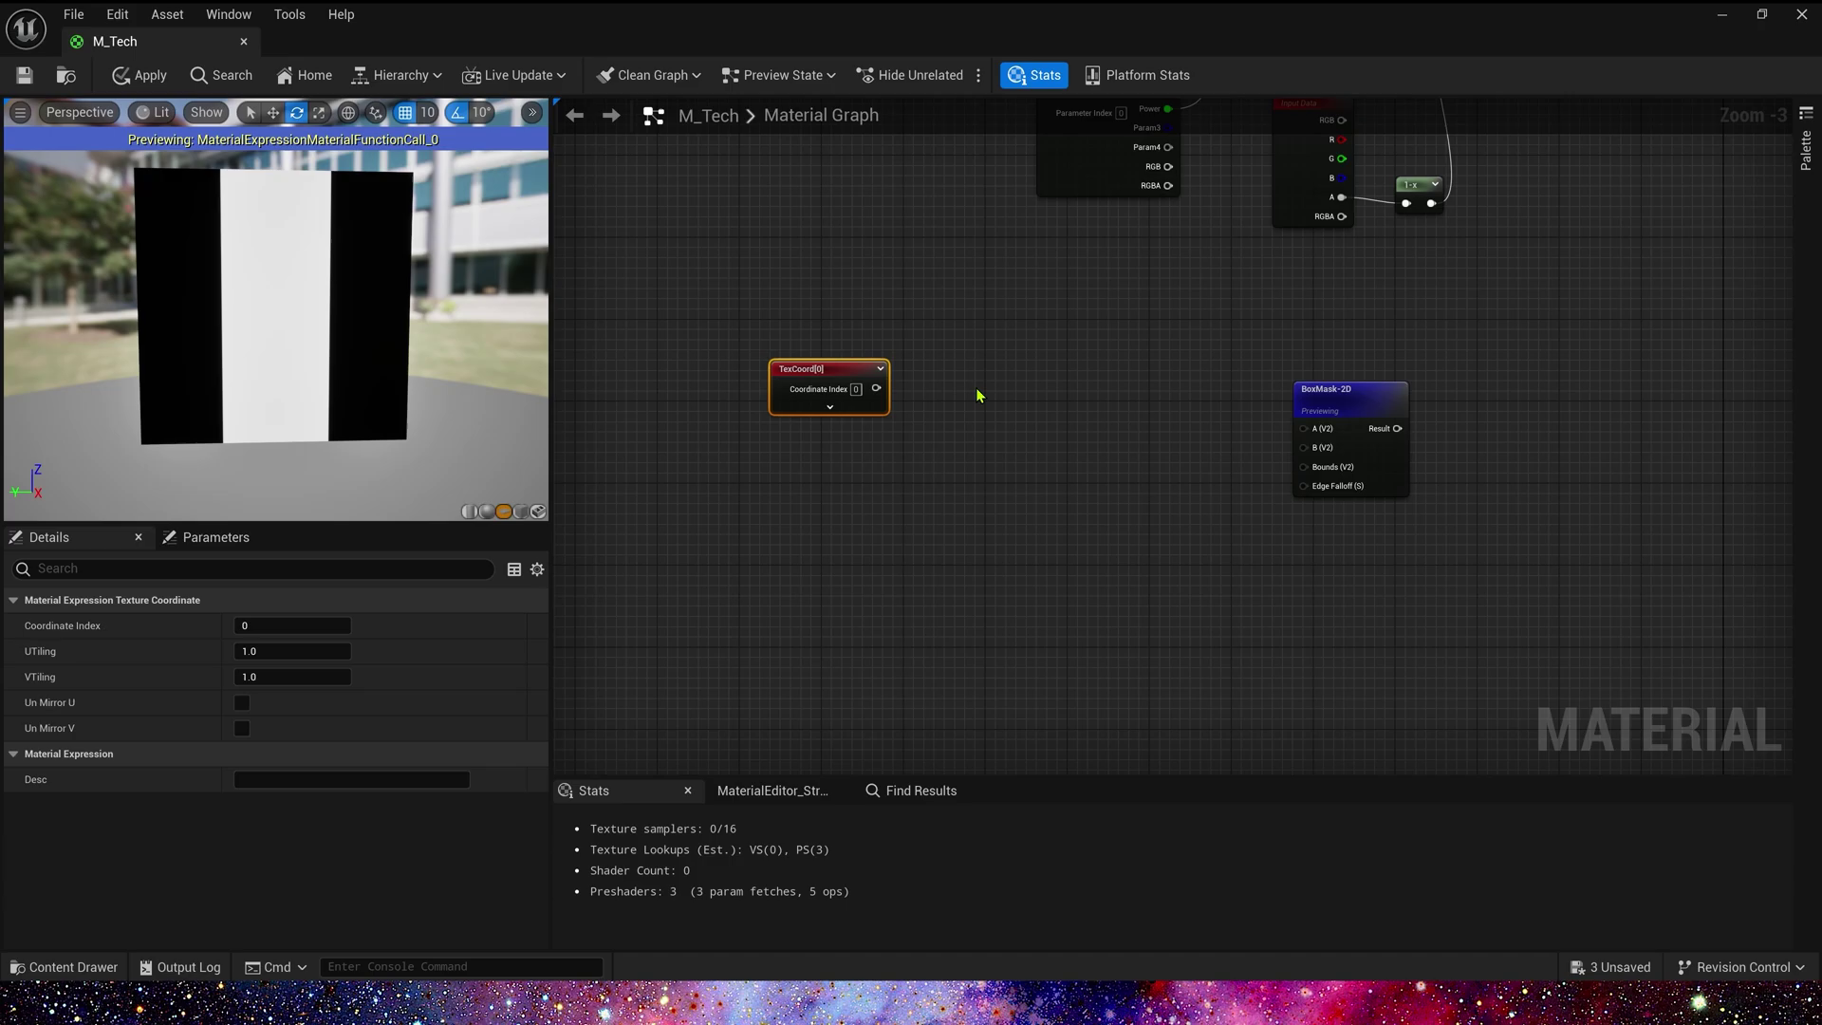
Multiply the Texture Coordinate by 10, pass it through a Frac node, and connect it to the BoxMask-2D's A input.
key(m)
click(983, 372)
drag(876, 389, 1317, 453)
click(1012, 415)
text(10)
click(1085, 427)
text(frac)
key(Return)
Add constants of 0.5 and 0.8 and connect them to the BoxMask-2D's B and Bounds inputs respectively.
click(1159, 440)
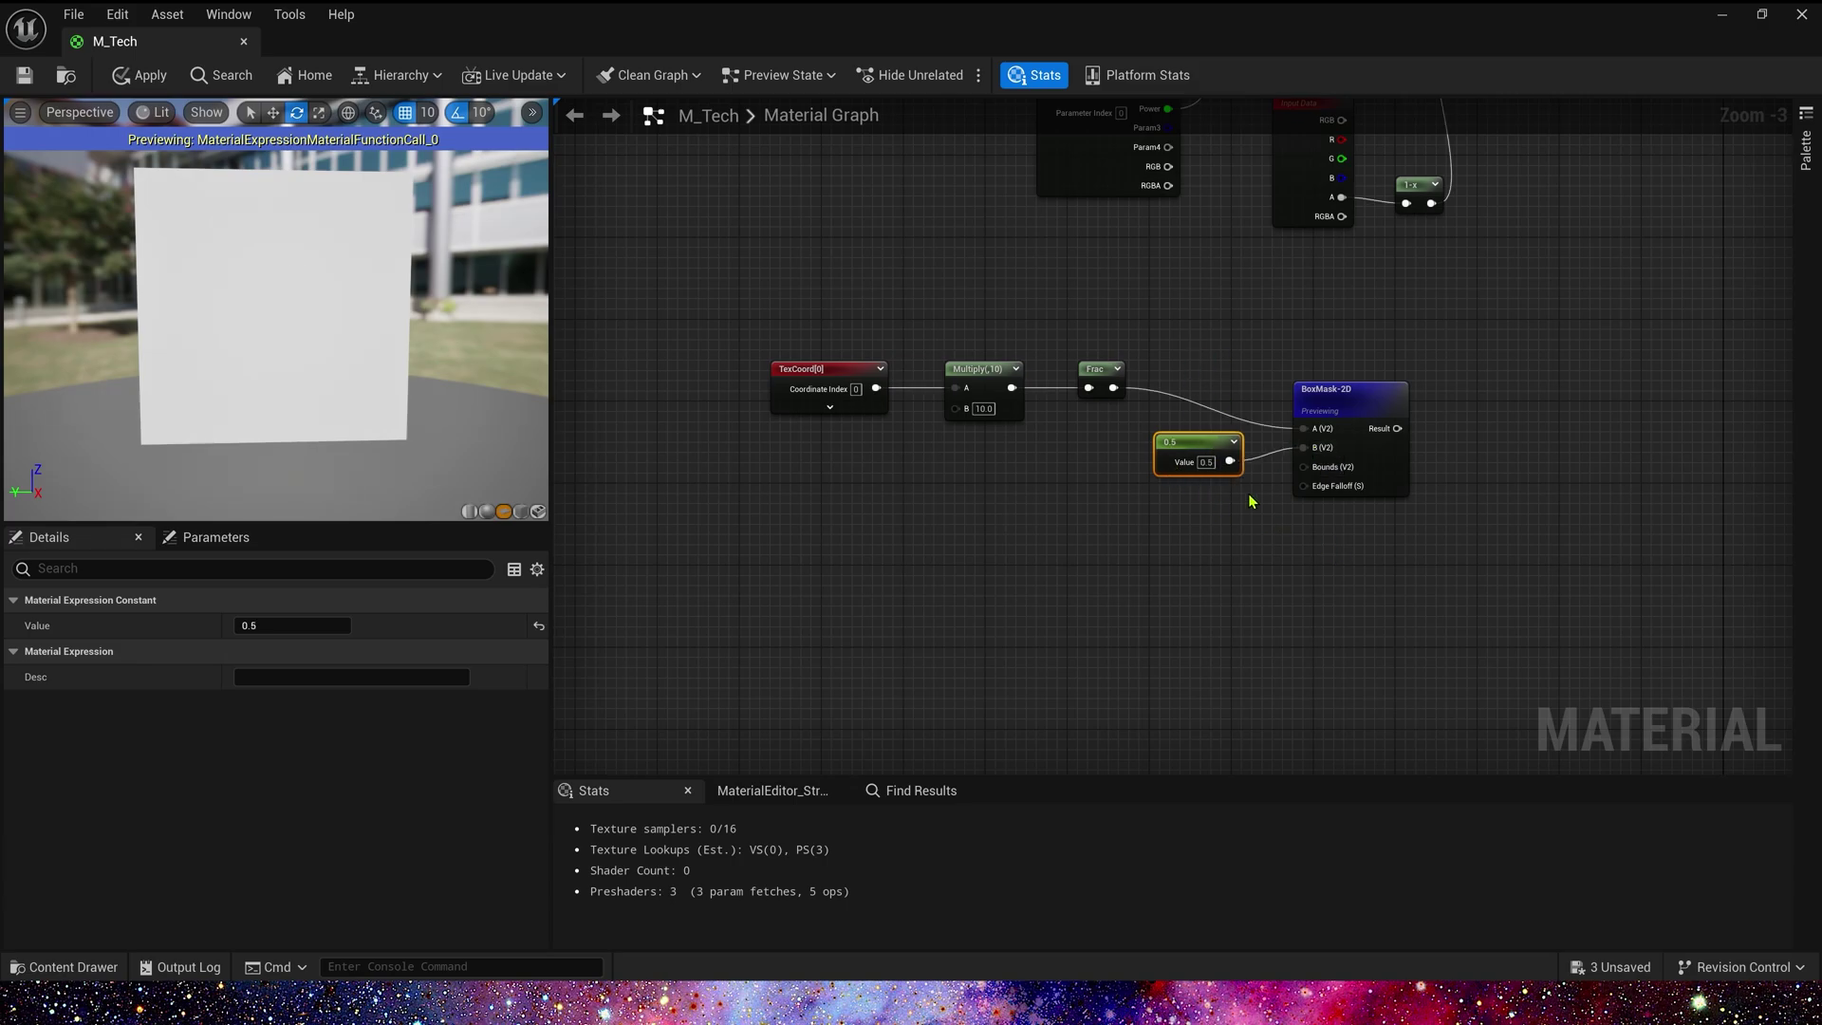
scroll(1234, 493, up, 2)
click(1110, 474)
drag(1201, 505, 1317, 462)
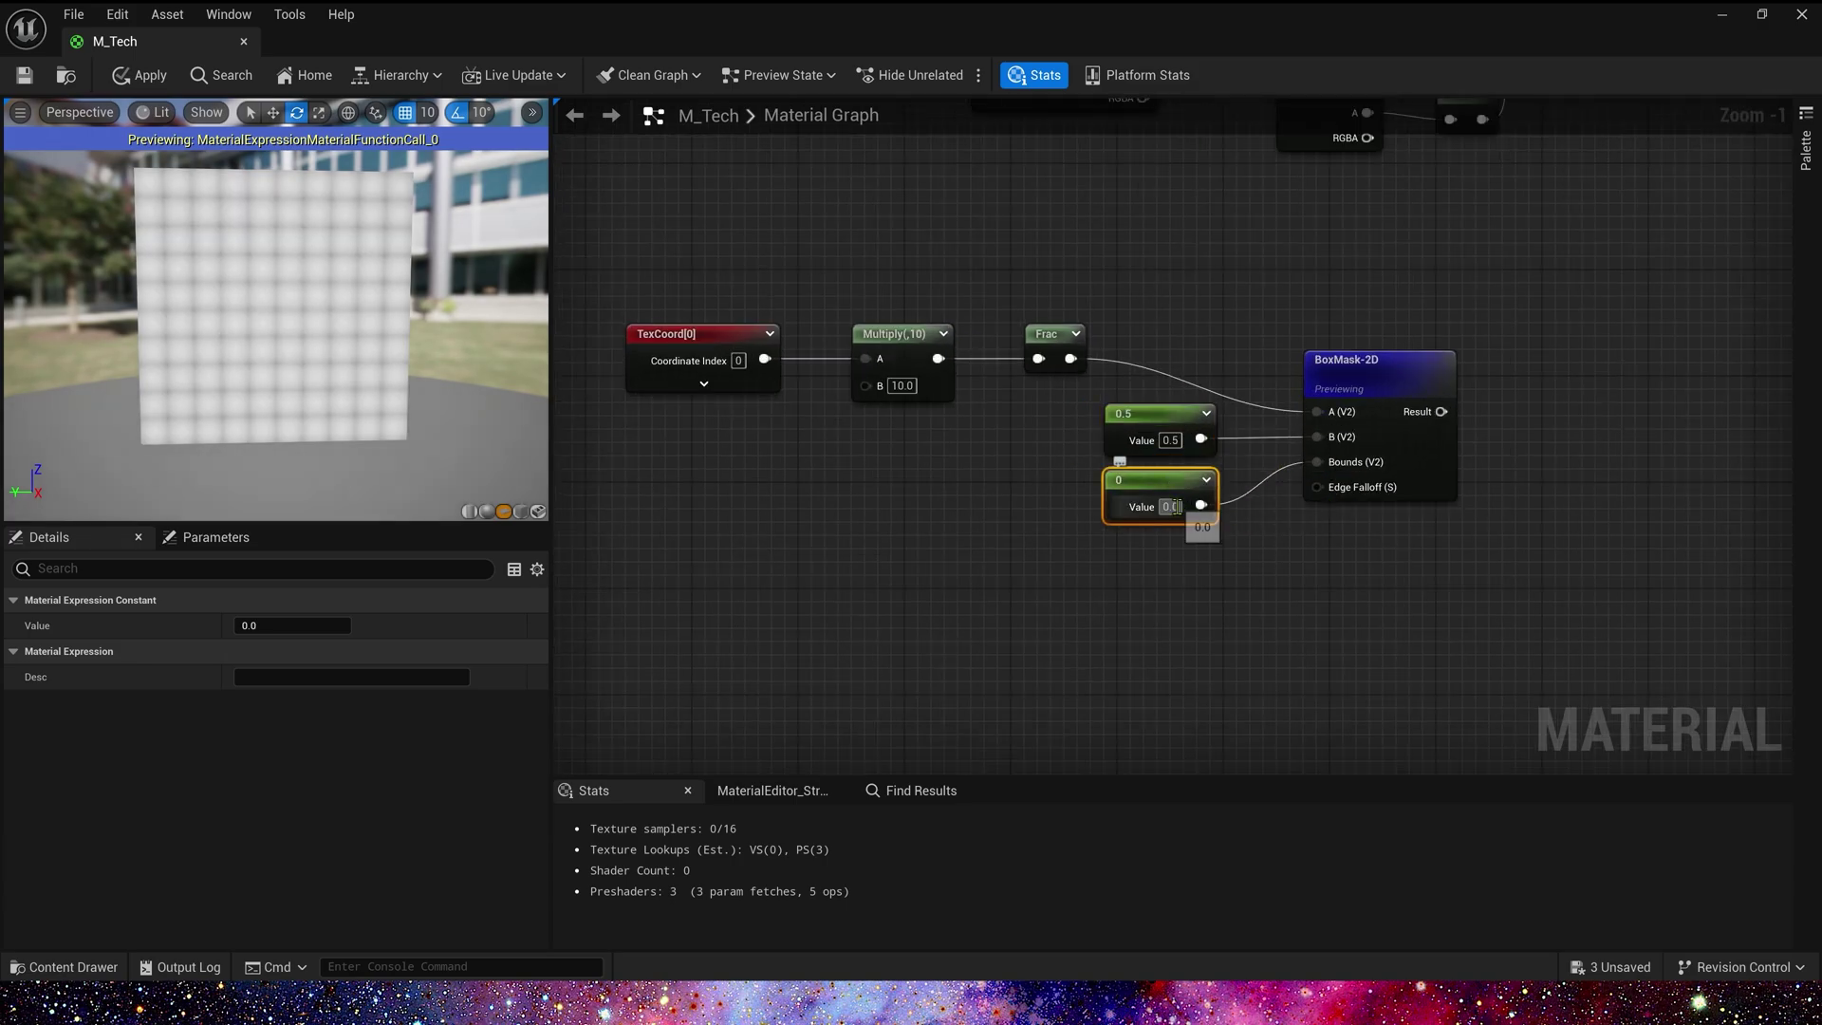
text(0.8)
key(Return)
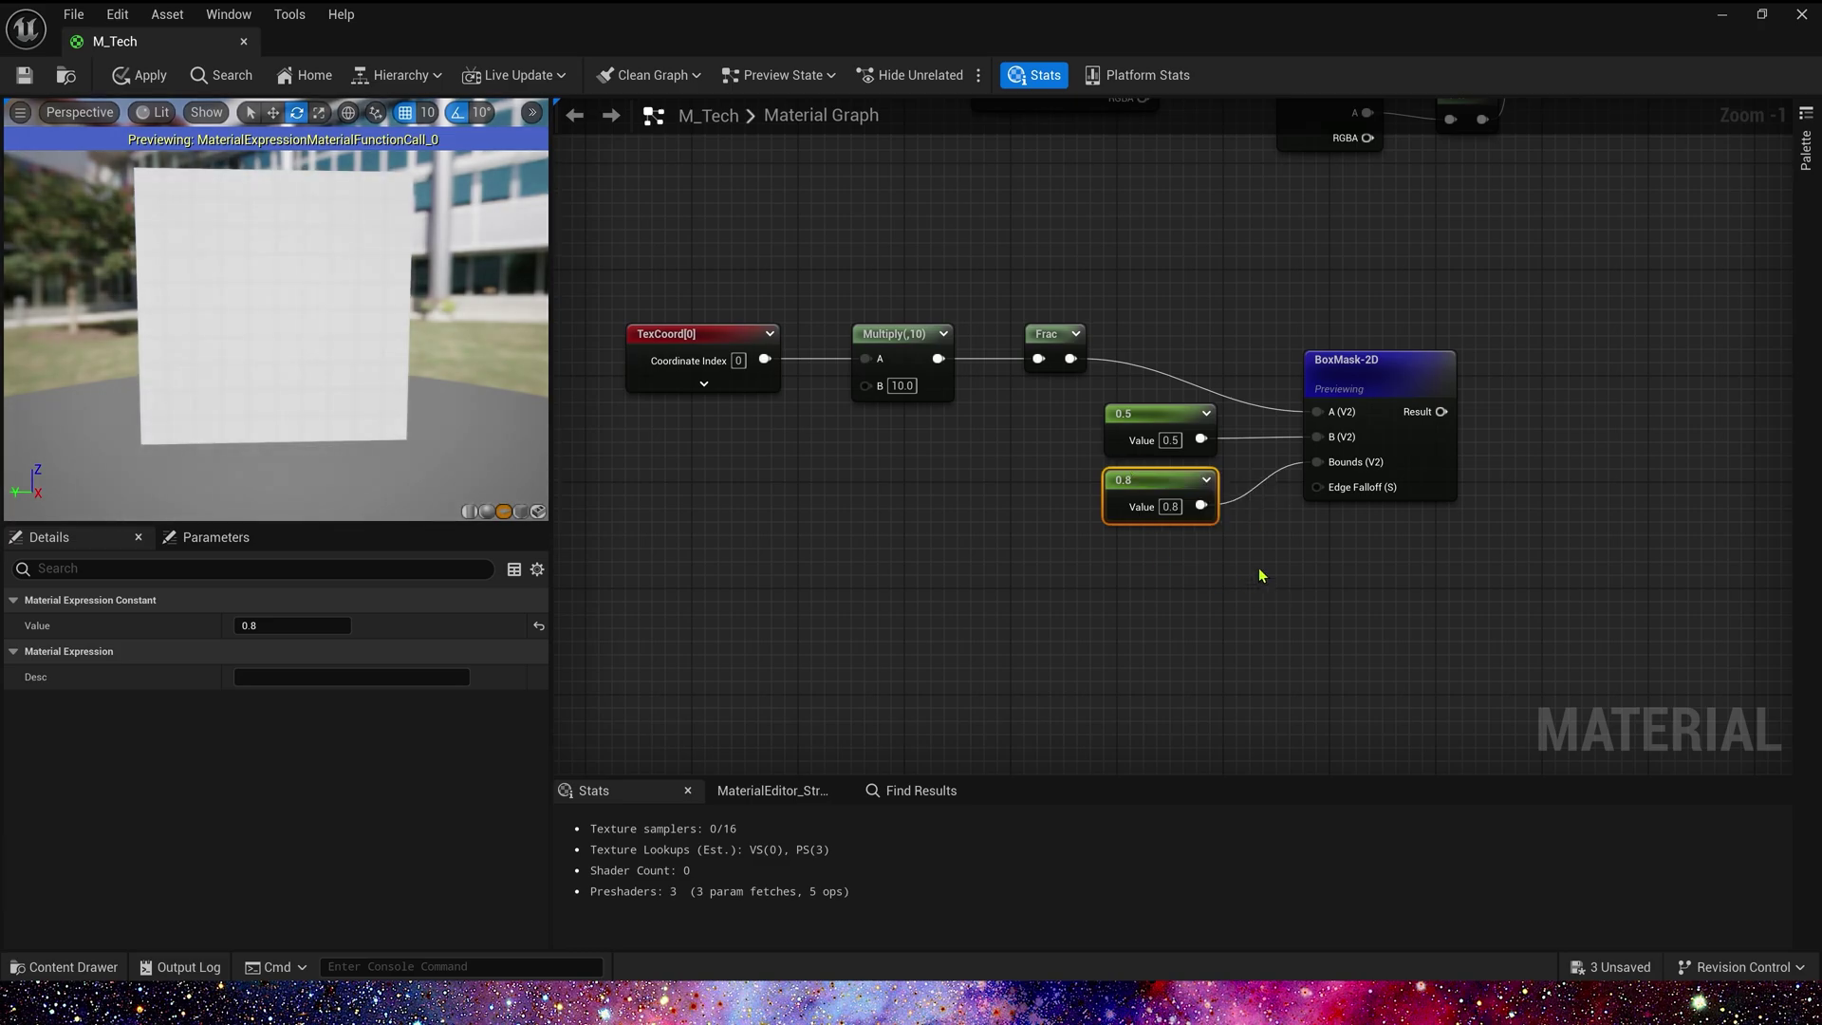
Add a constant of 1 and connect it to the BoxMask-2D's Edge Falloff input.
click(1127, 560)
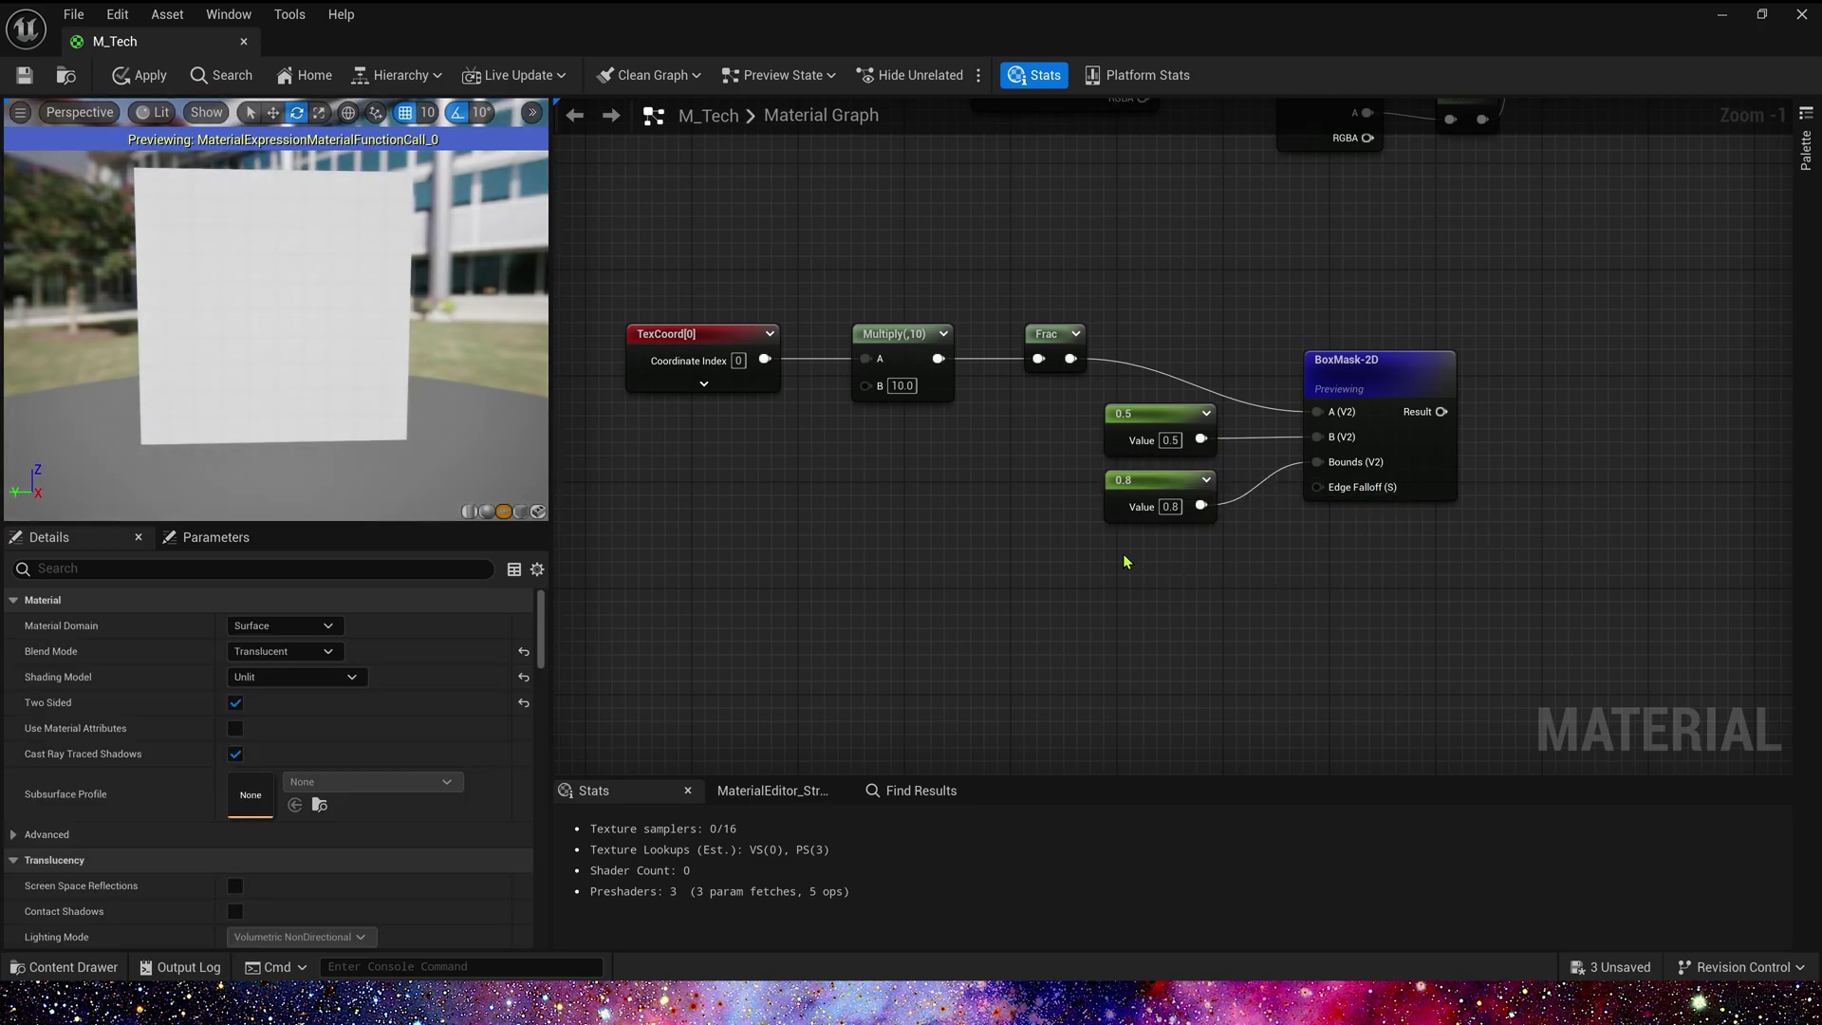
drag(1220, 589, 1317, 487)
text(1)
key(Return)
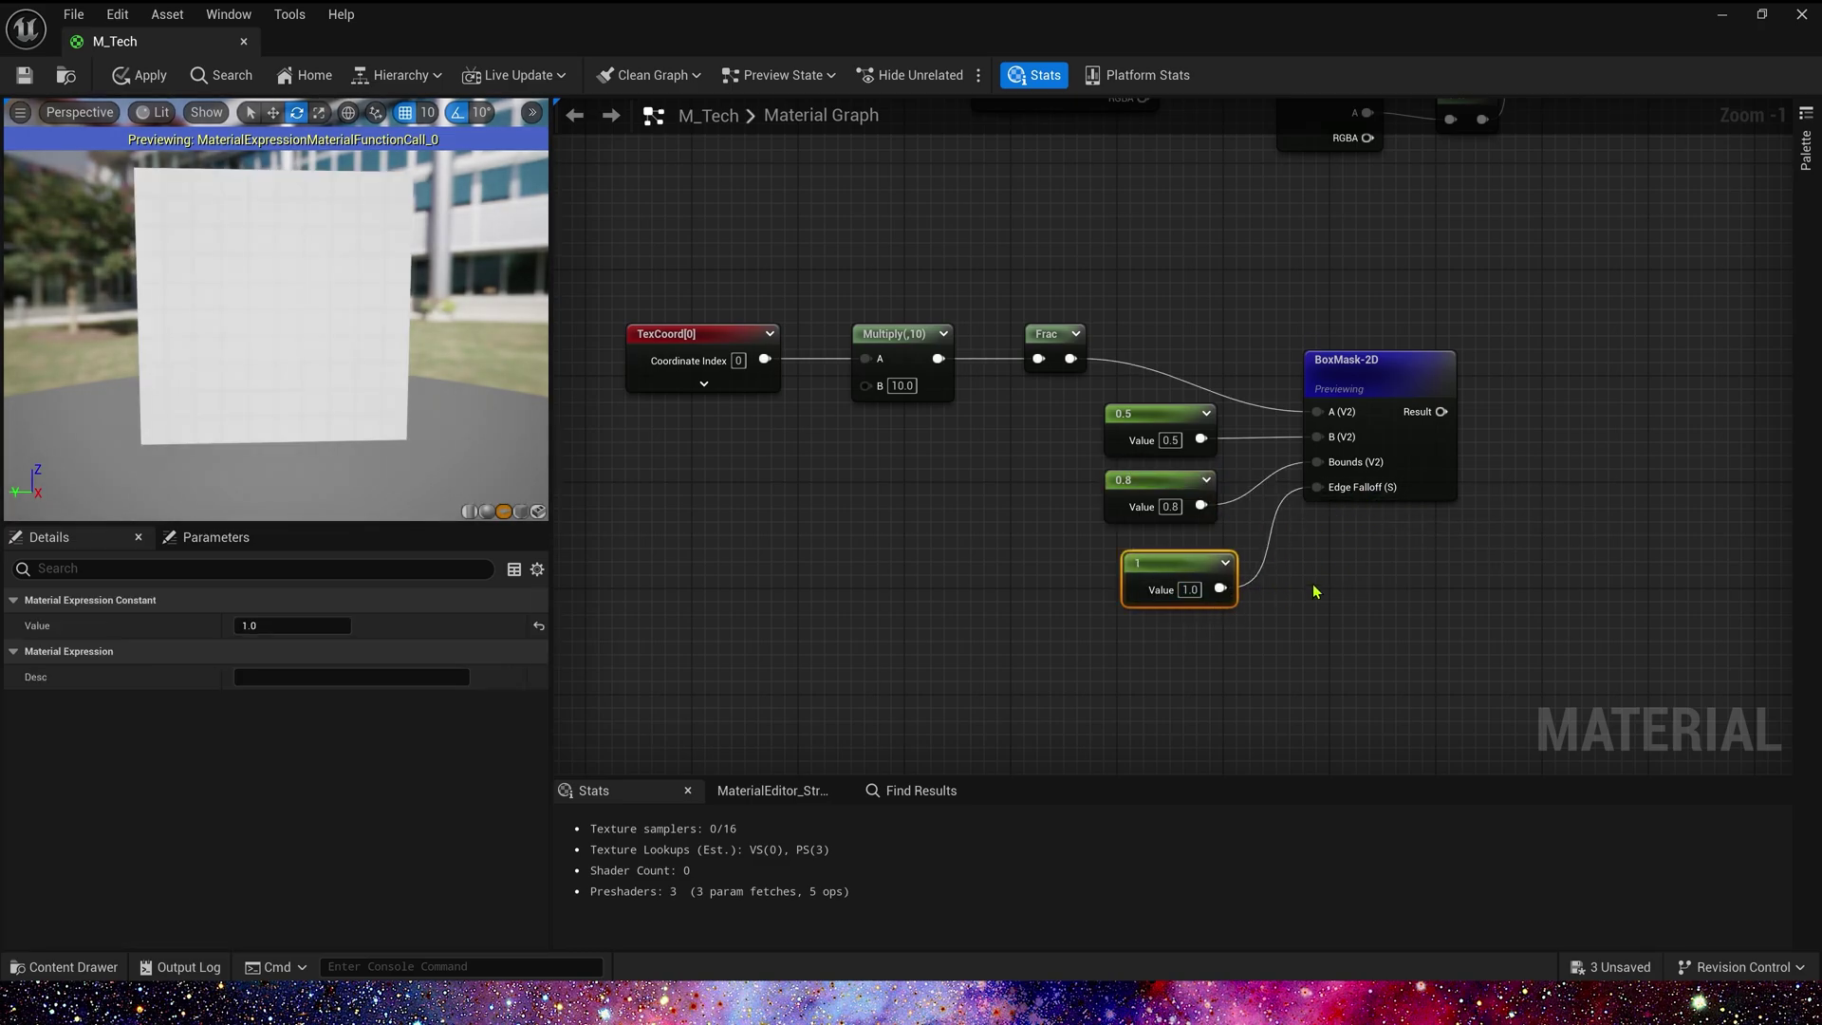
Add a 1-x node to the BoxMask-2D's Result output and expand its preview thumbnail.
right_drag(1313, 586, 1072, 703)
scroll(1233, 547, up, 1)
drag(1196, 526, 1323, 539)
text(1)
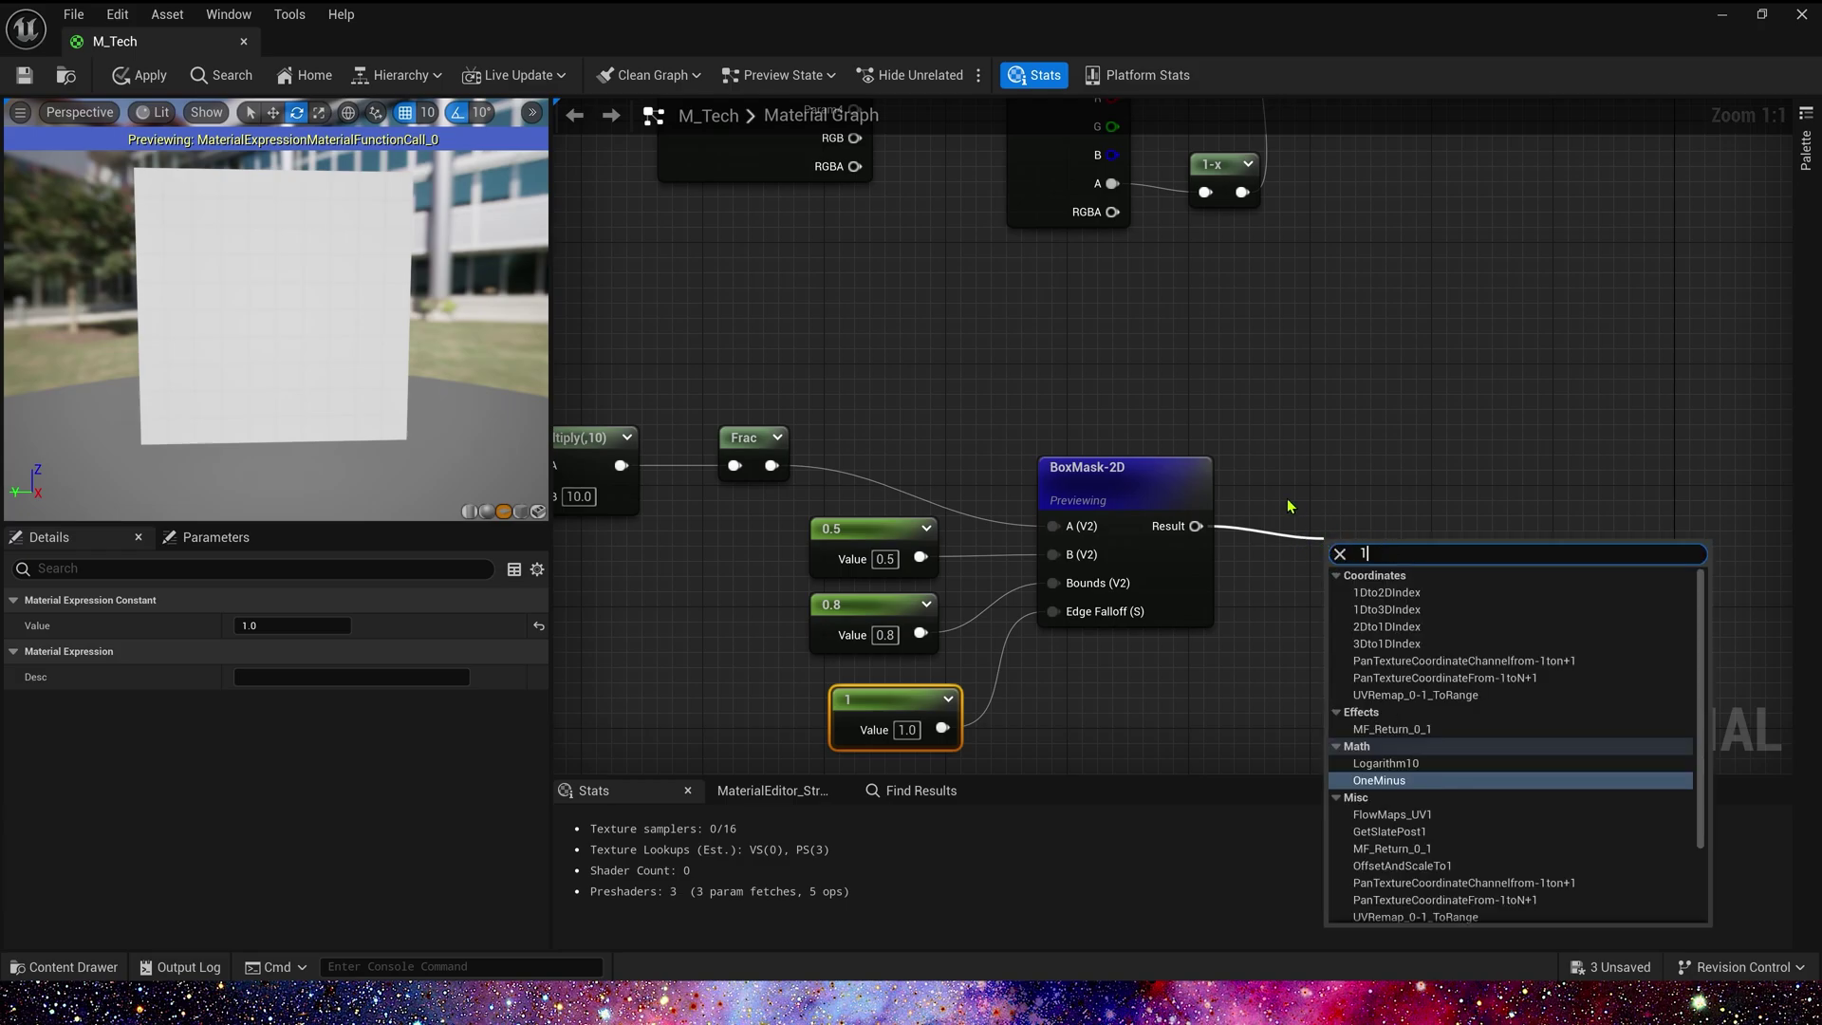
click(1287, 506)
drag(1196, 526, 1297, 519)
text(1-)
click(1442, 571)
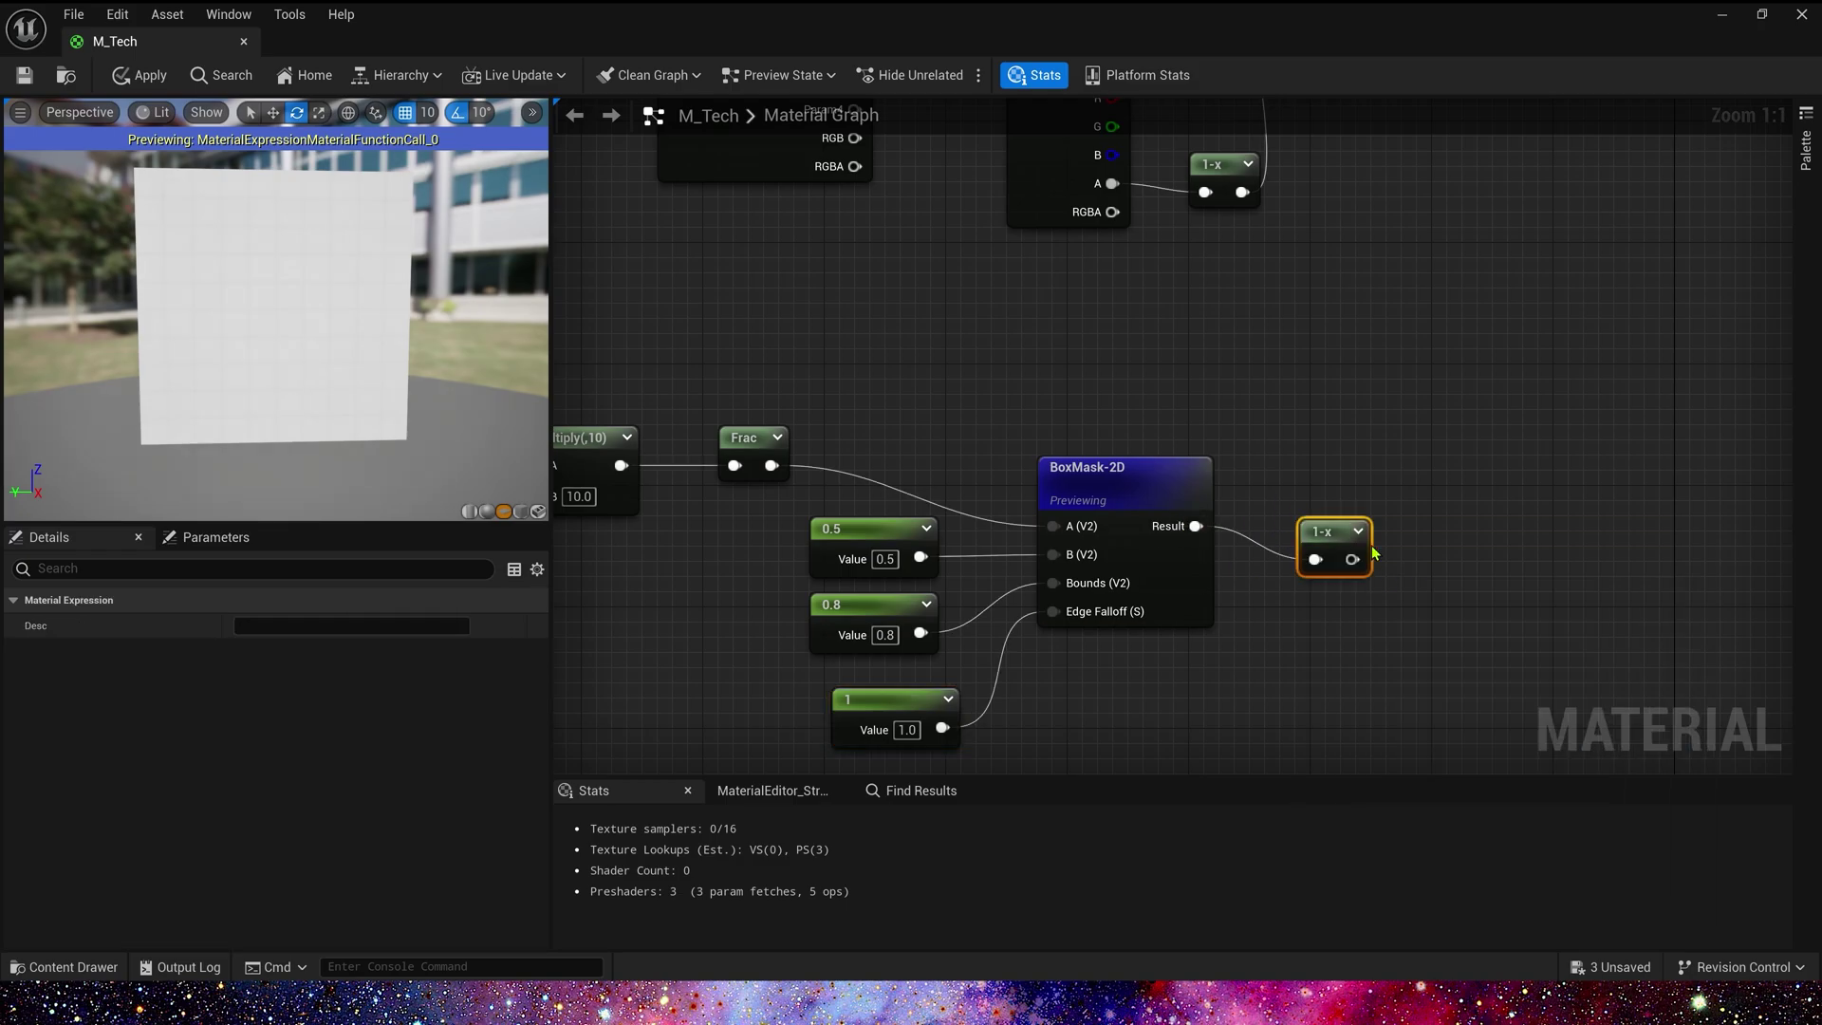
click(1358, 531)
Add a Lerp node and connect the 1-x output of the box mask to its Alpha input.
right_drag(1452, 424, 1081, 443)
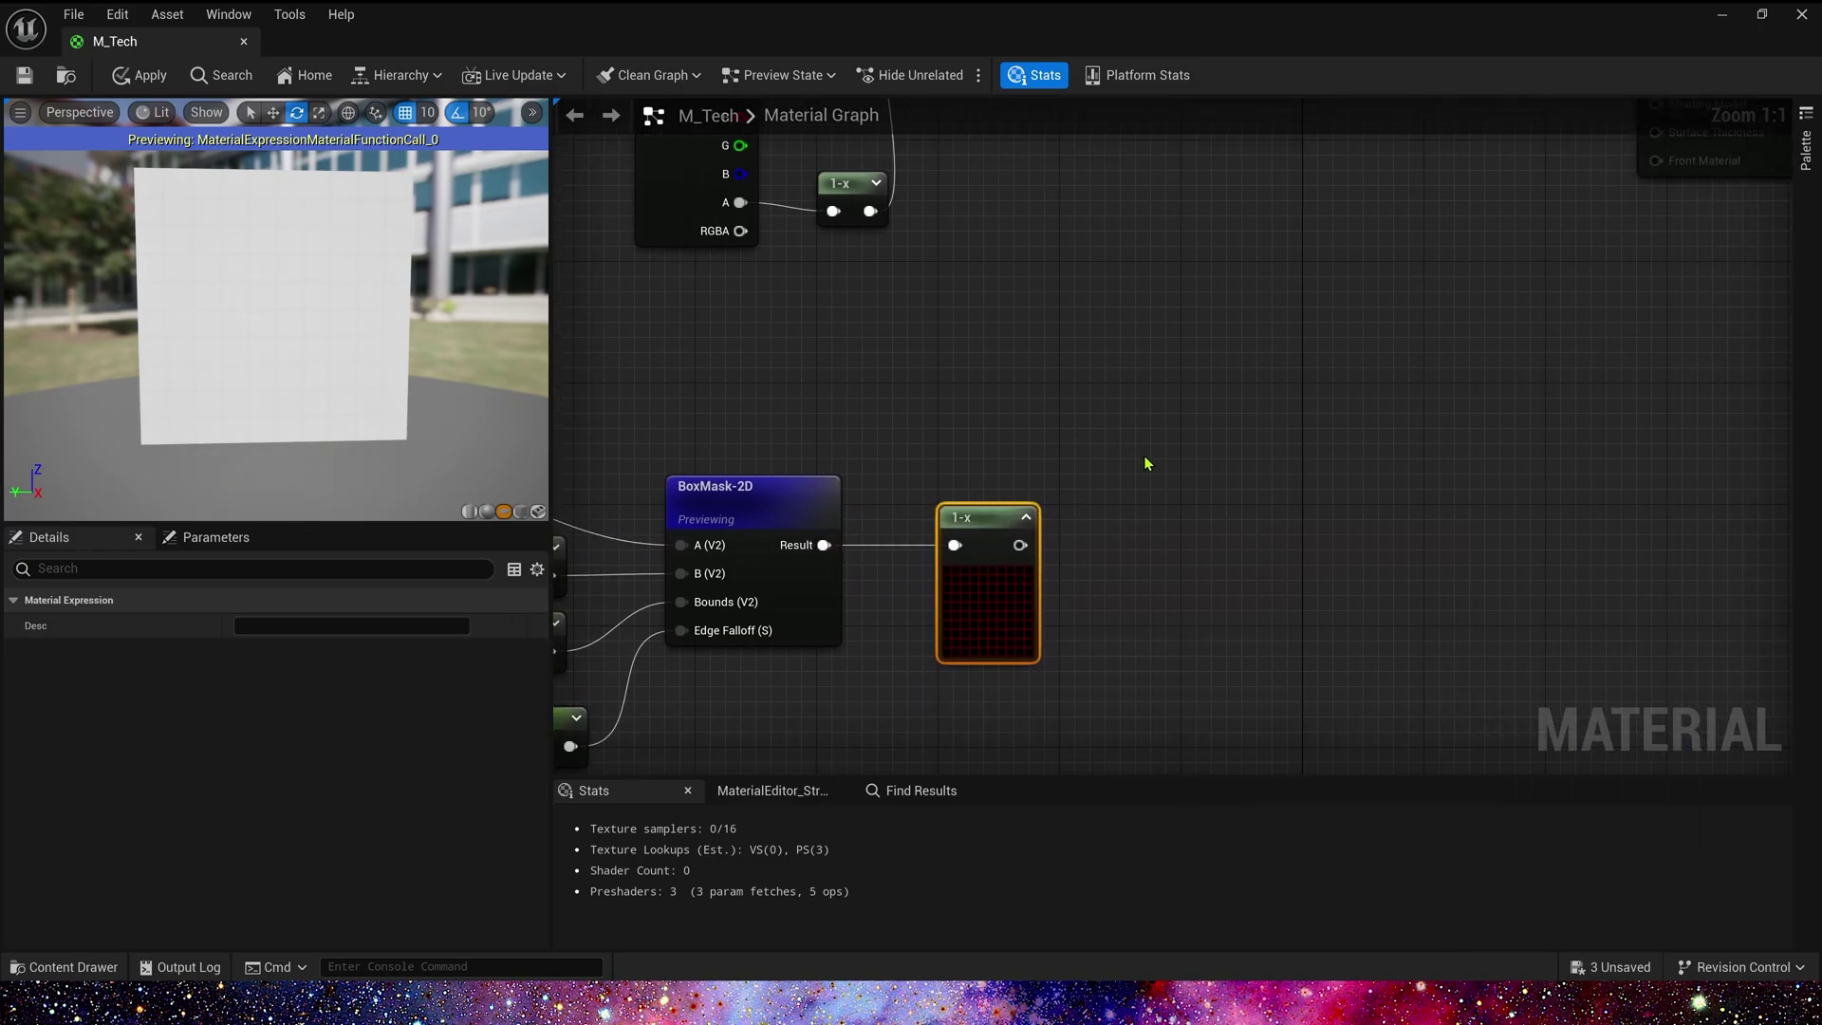
click(1147, 463)
click(1164, 398)
drag(1020, 545, 1182, 476)
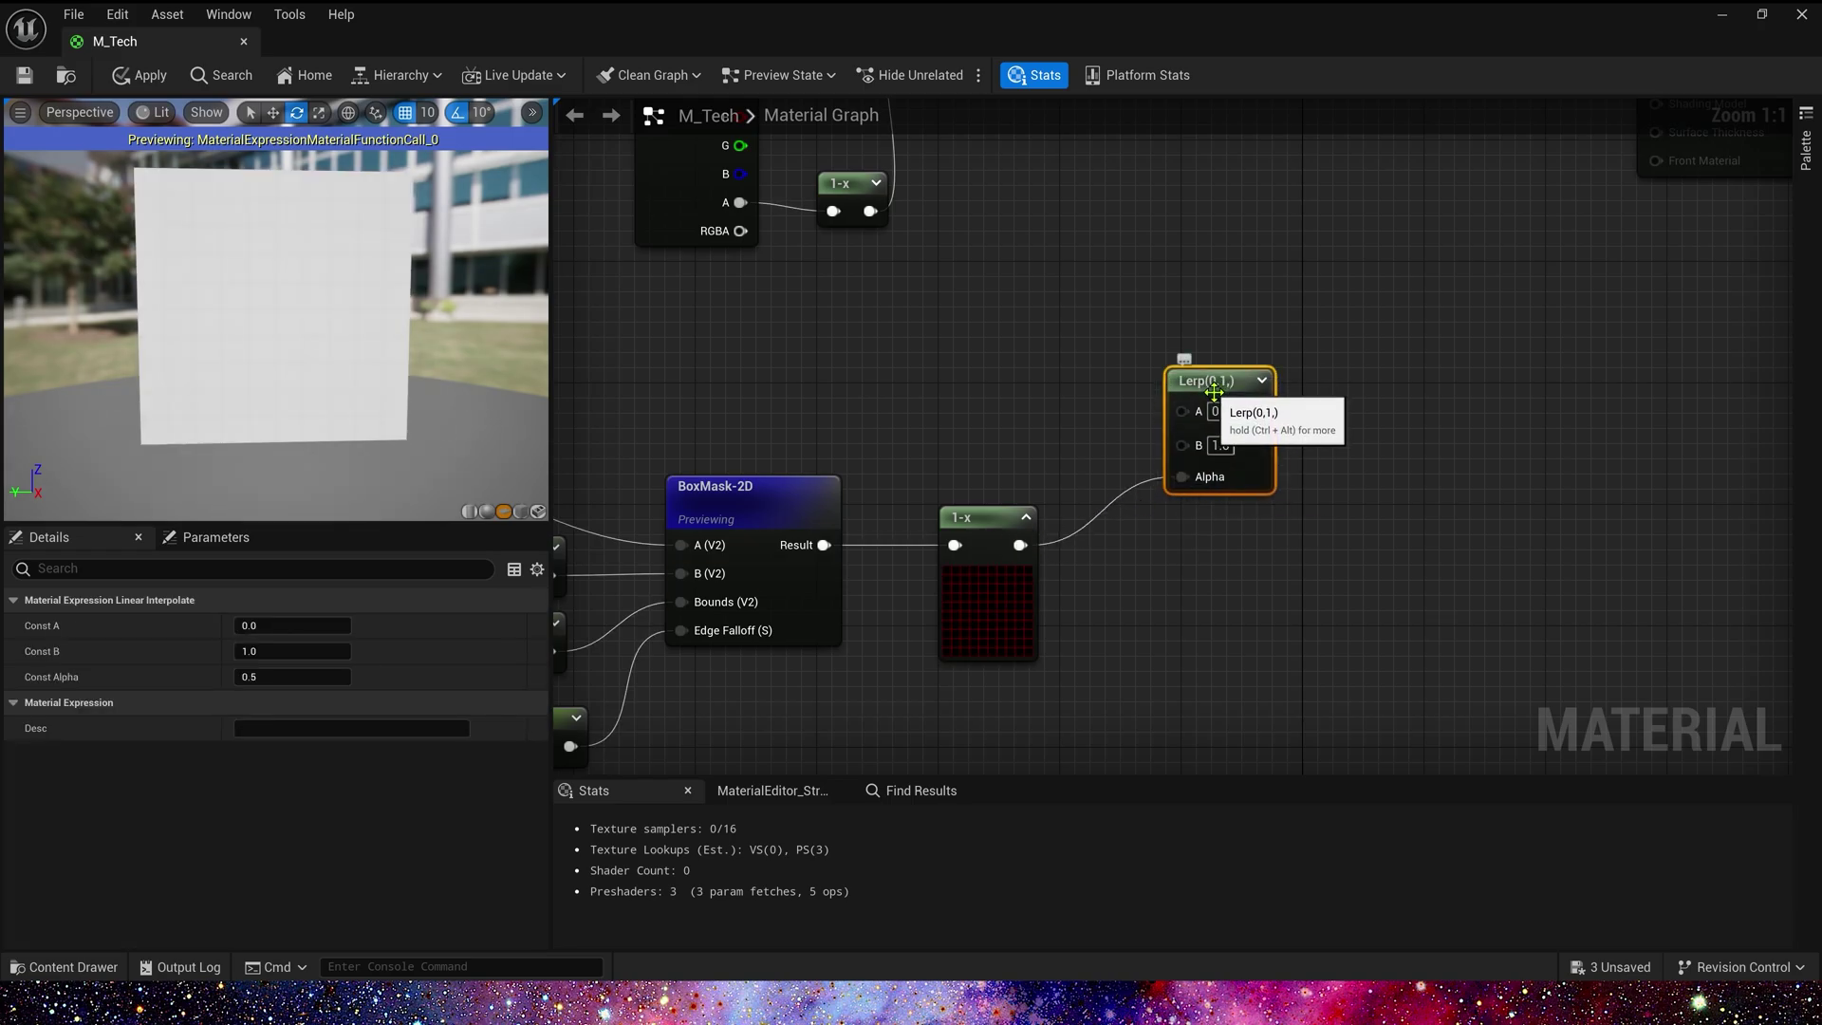
Set the Lerp node's A value to 0.1 and its B value to 2.
text(12)
key(Return)
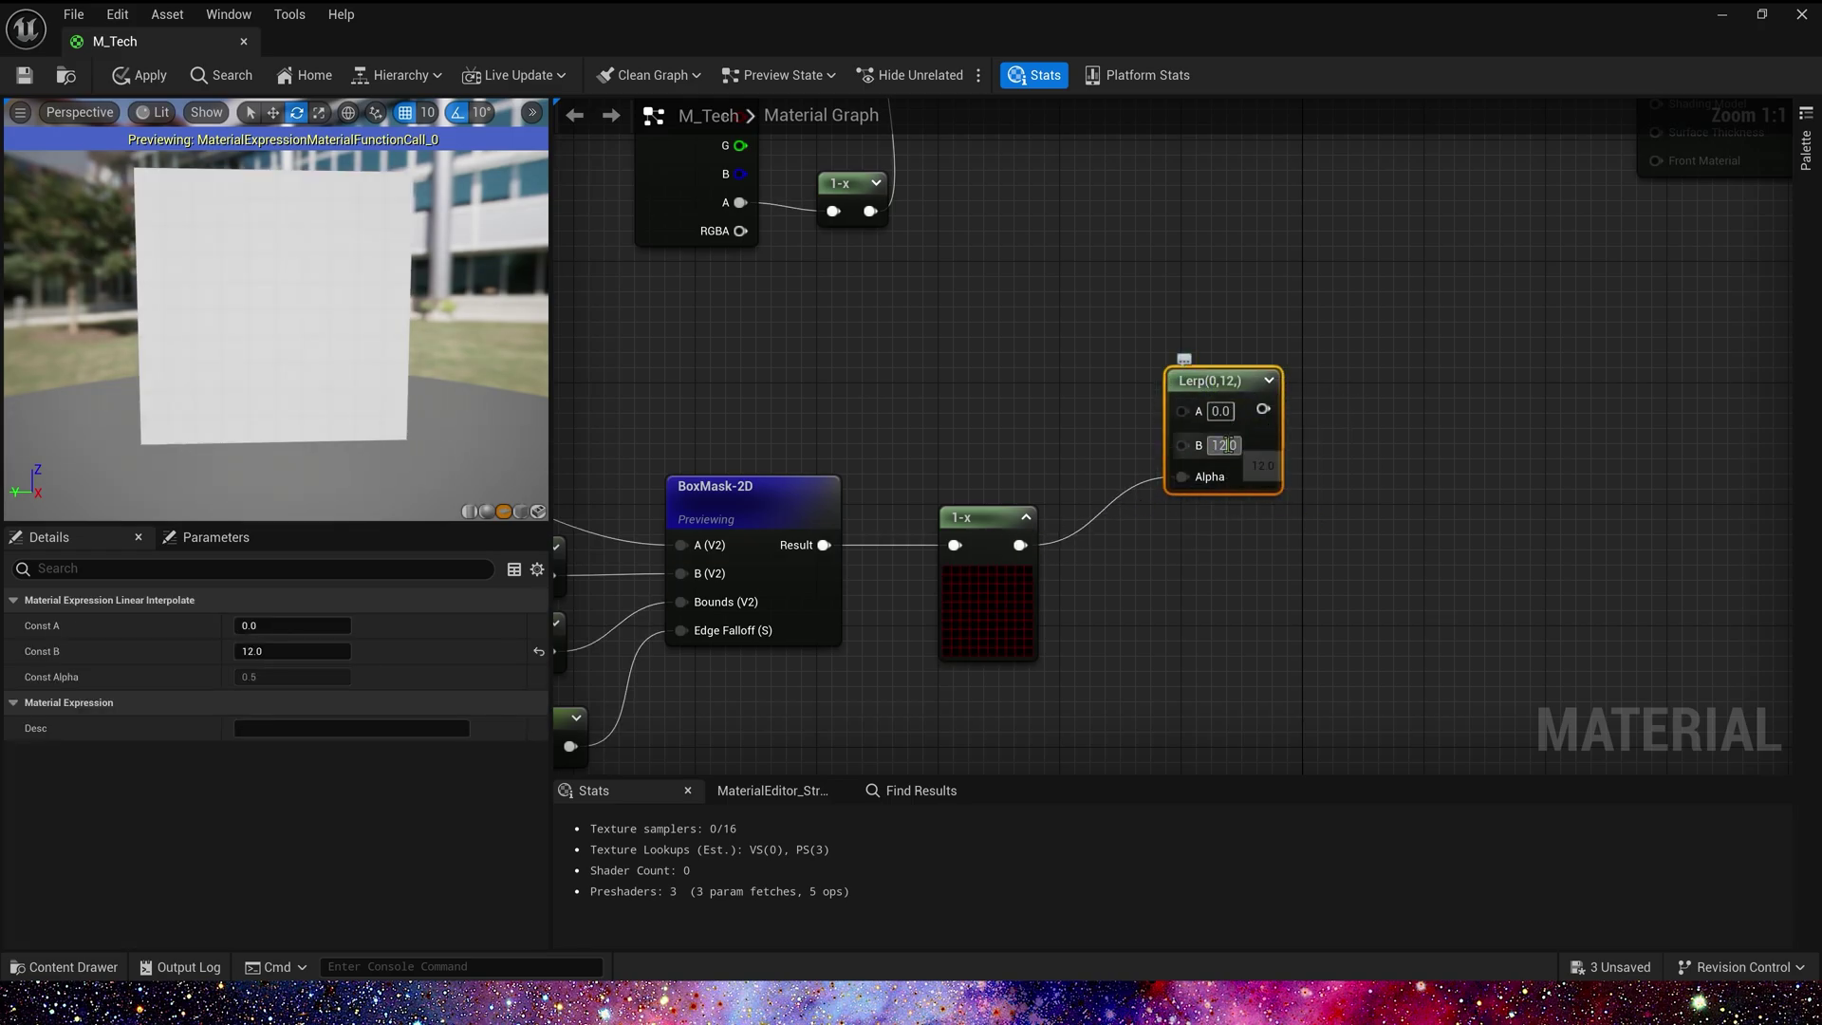
click(1229, 445)
text(2)
key(Return)
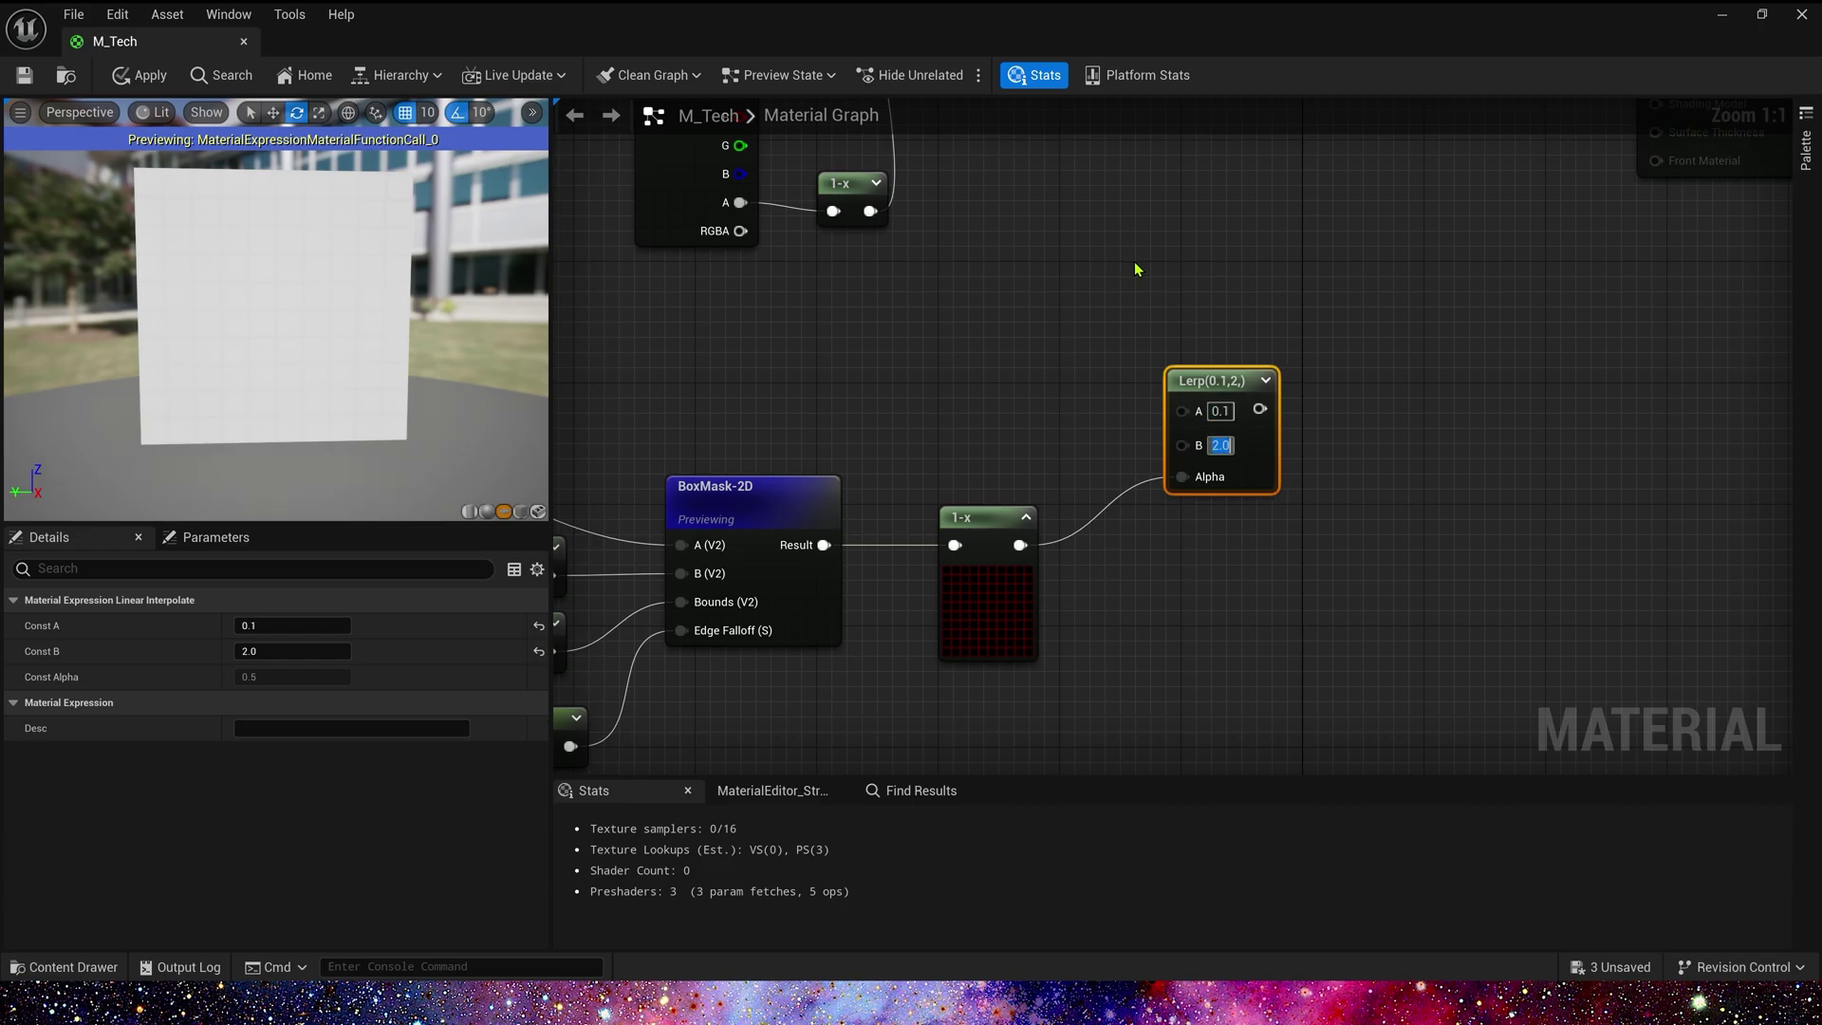
Preview the Lerp node and examine the grid pattern on the plane up close.
right_click(1233, 379)
click(1291, 394)
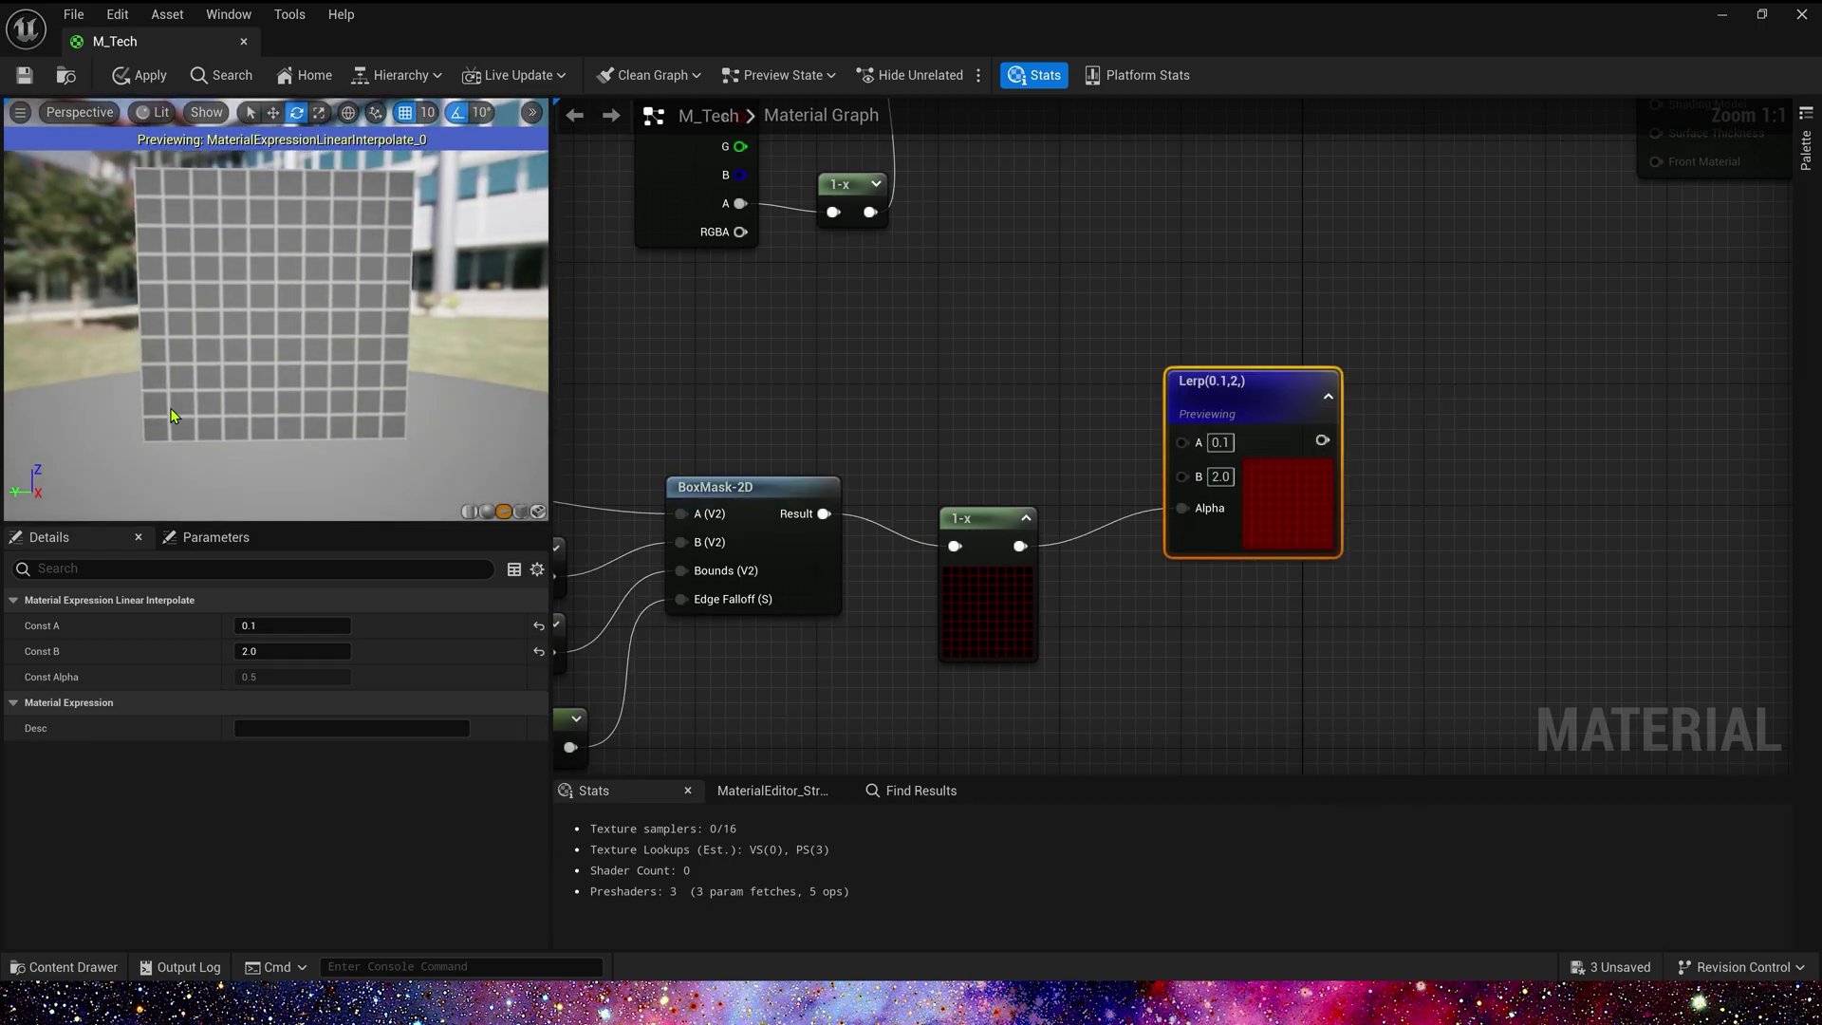
scroll(446, 226, down, 1)
scroll(465, 248, up, 4)
scroll(473, 266, down, 4)
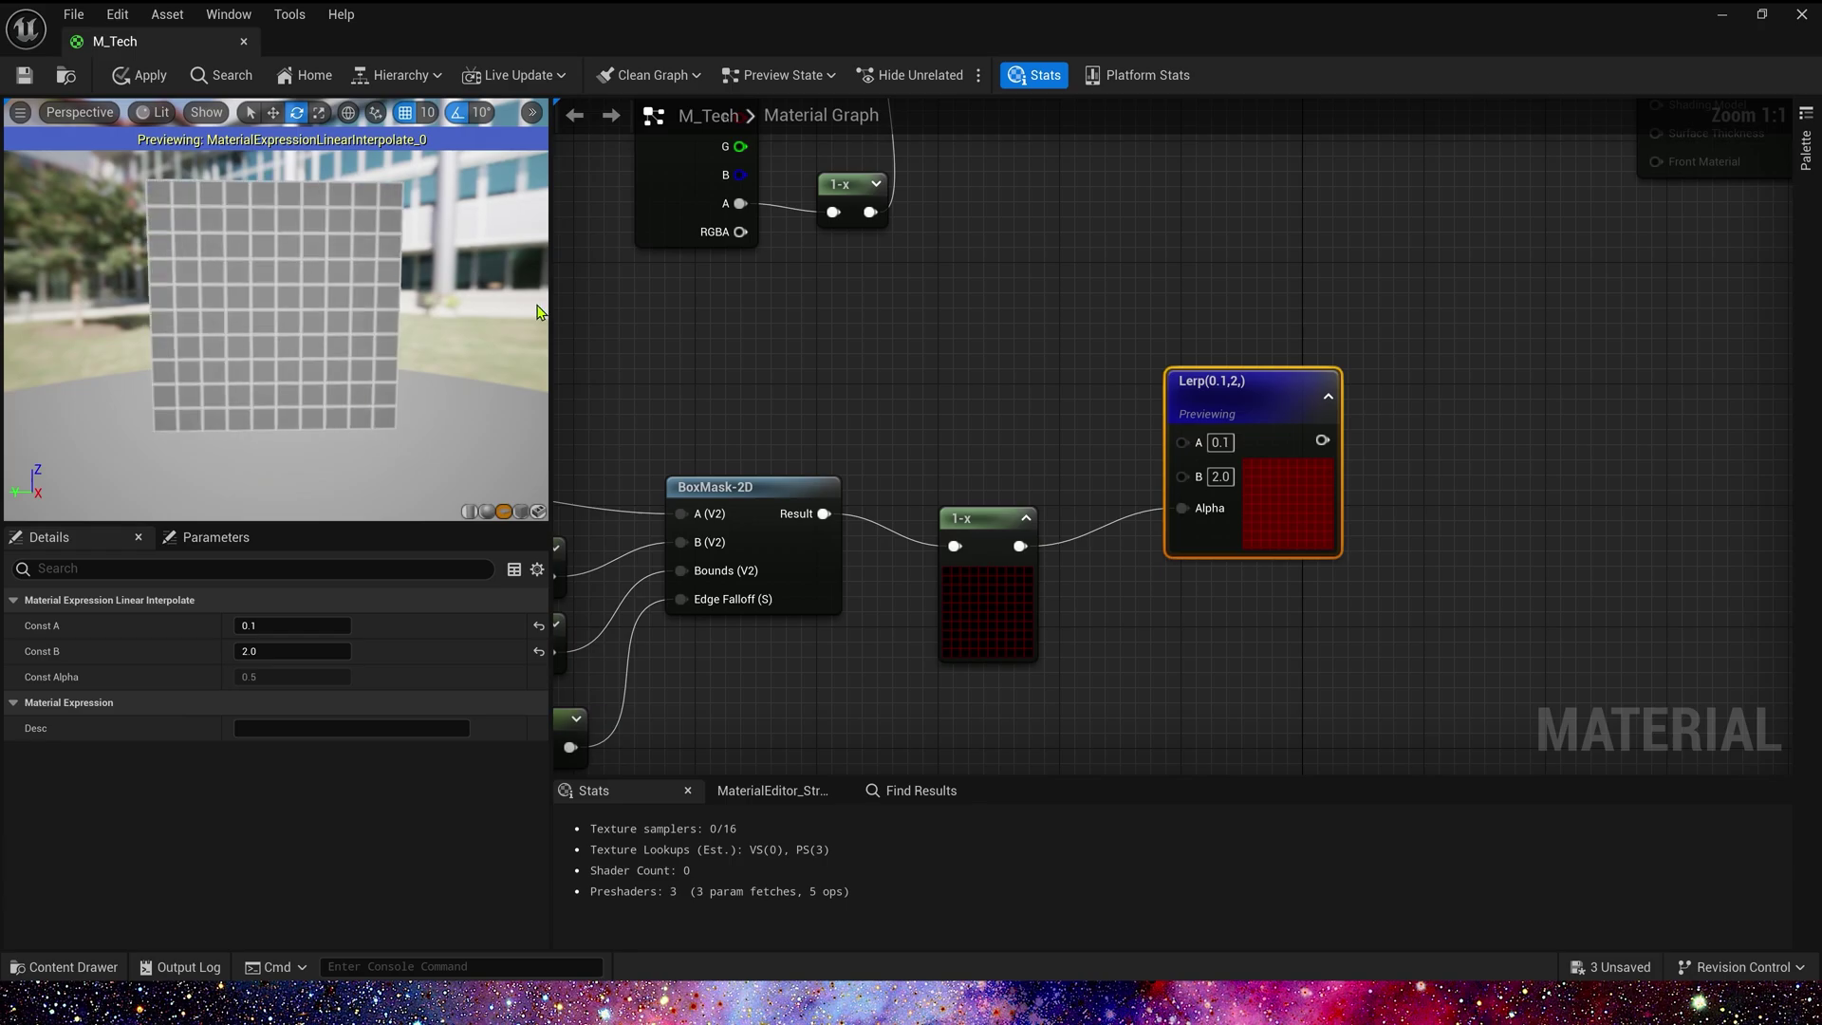
Reposition the grid mask nodes and connect the Lerp output to the B input of the Multiply node after Subtract.
right_drag(561, 448, 979, 429)
scroll(979, 429, down, 2)
scroll(912, 381, down, 1)
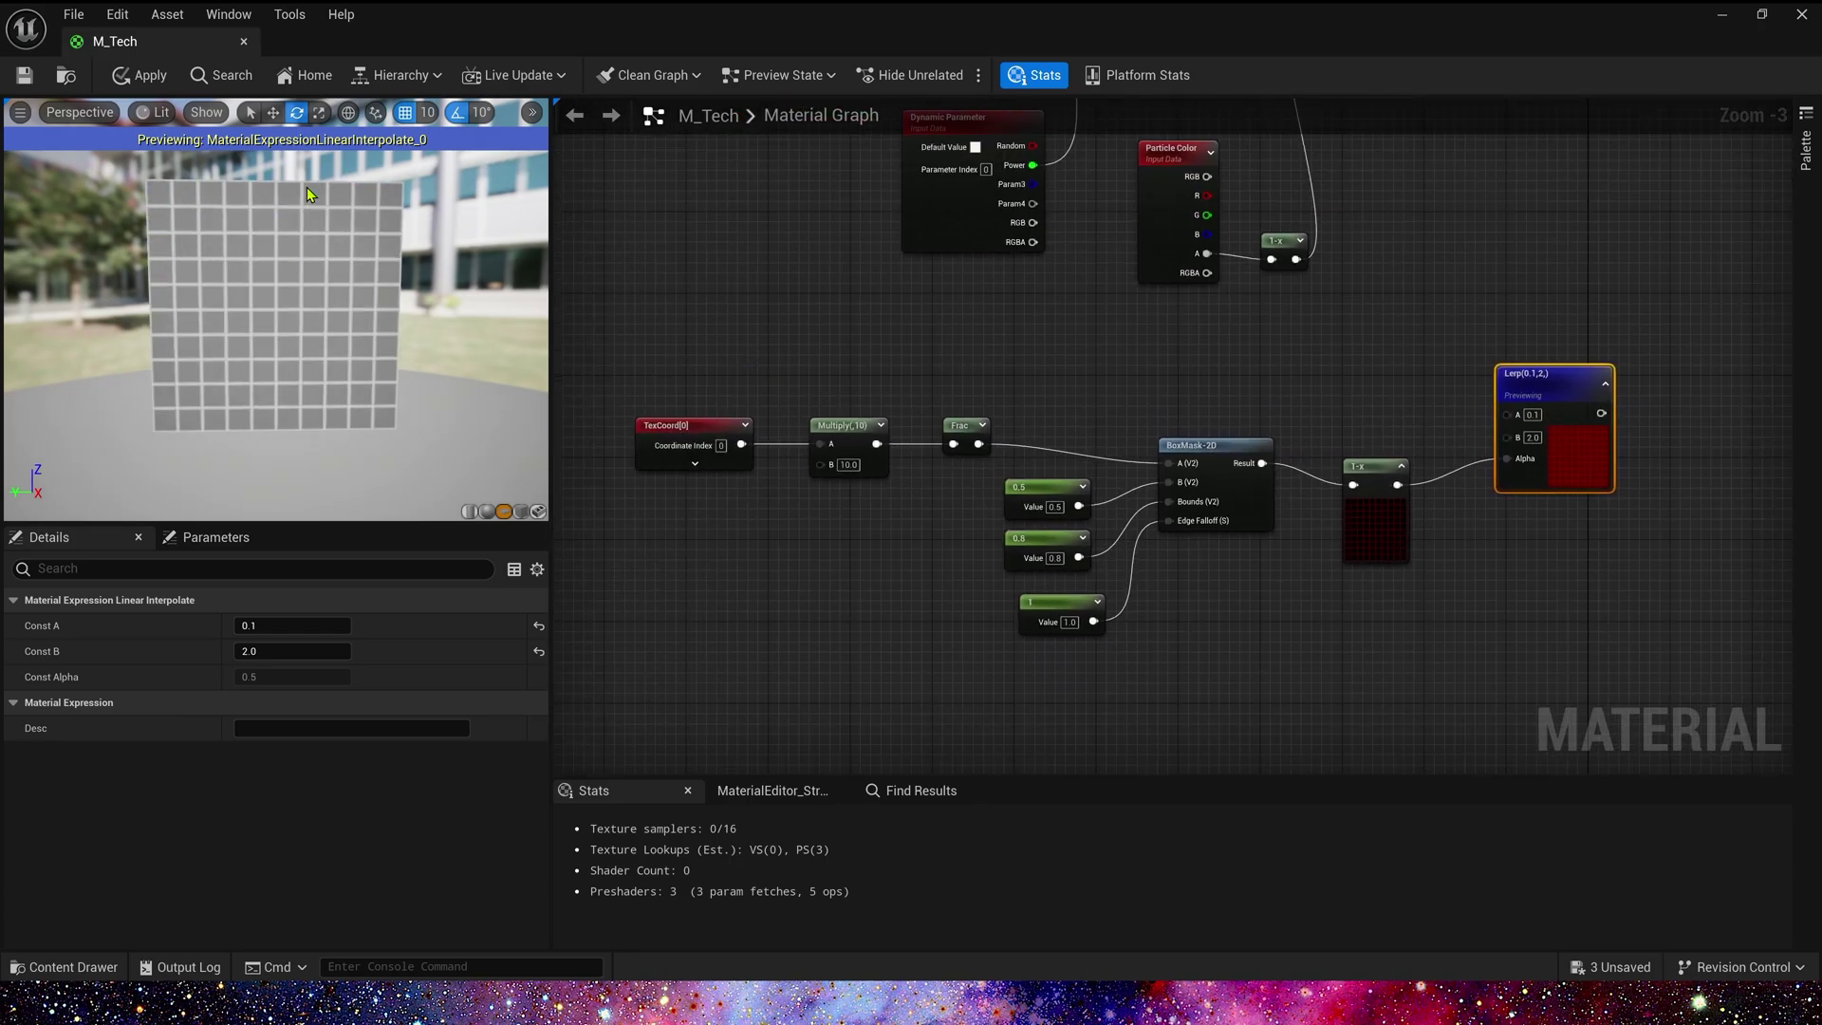
scroll(1195, 476, down, 1)
drag(1414, 455, 650, 697)
drag(1352, 533, 1212, 537)
click(1310, 513)
right_drag(1309, 512, 1217, 578)
drag(1145, 592, 1269, 271)
Add a Depth Fade node after the Multiply node, connect its output to the material's Opacity, and reposition the M_Tech result node.
right_drag(1354, 278, 1112, 428)
scroll(1112, 429, up, 3)
right_drag(1198, 332, 1106, 366)
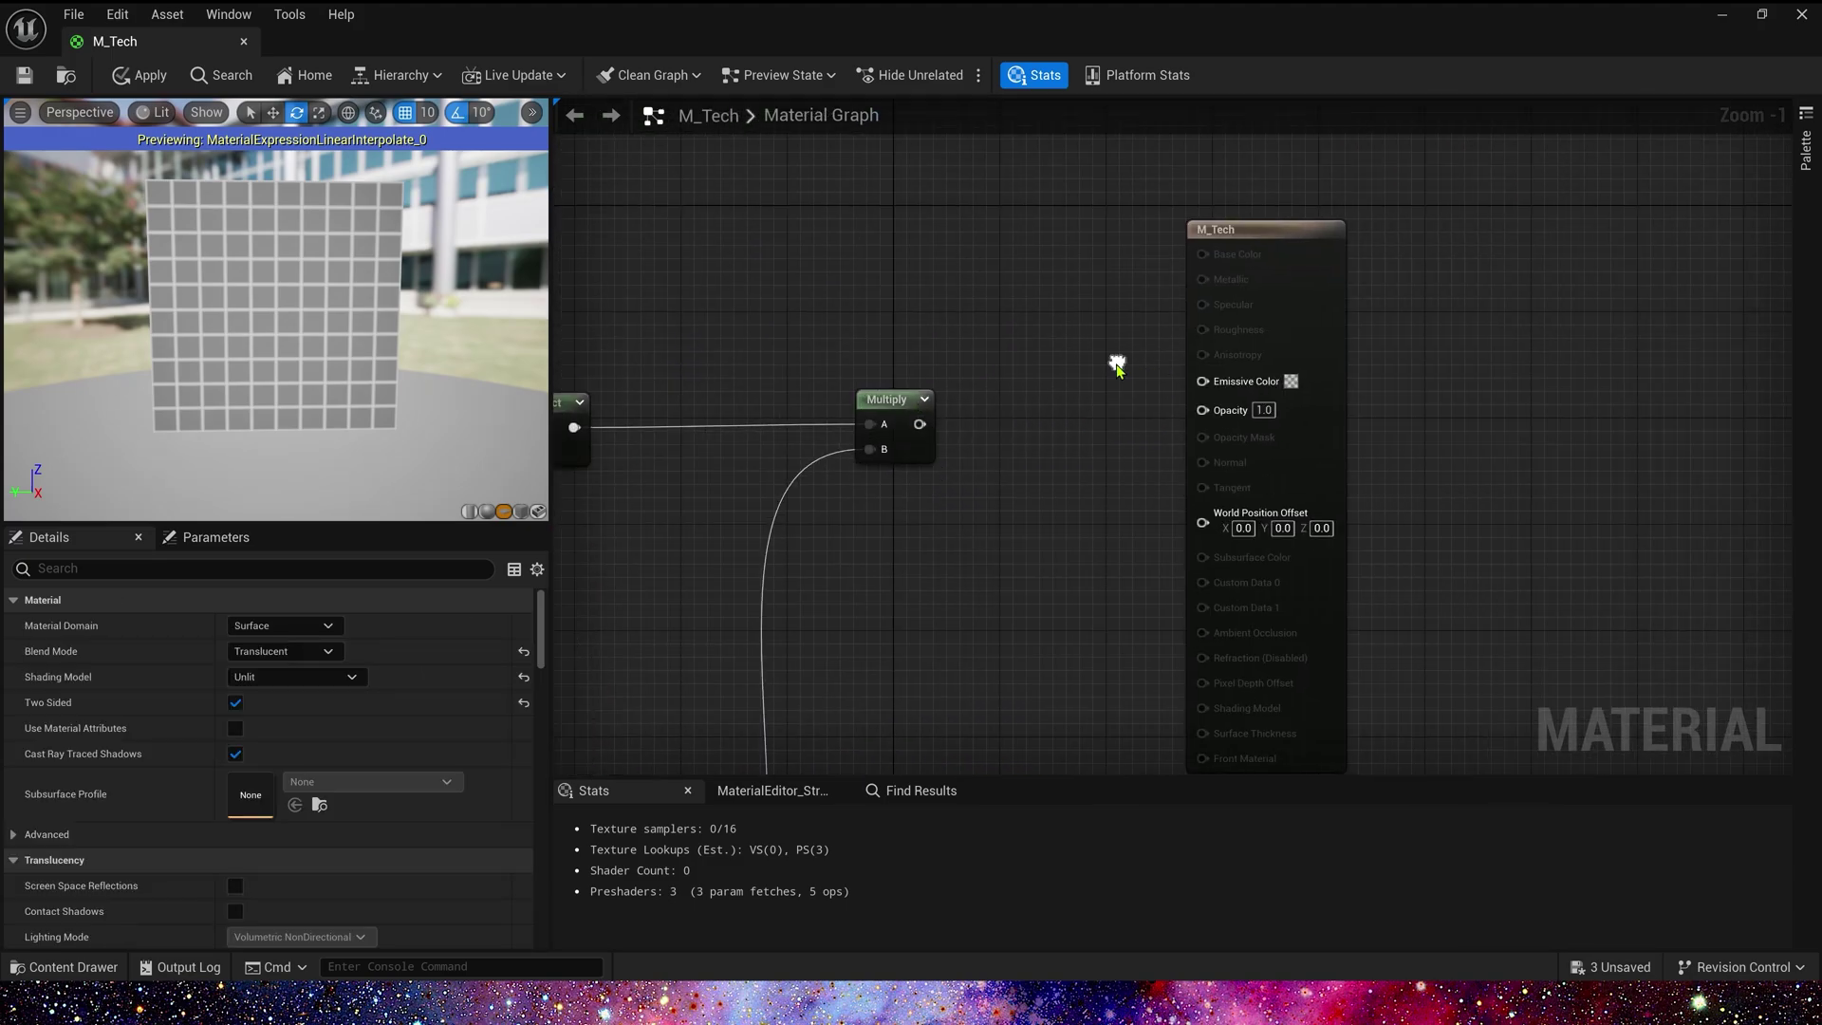
drag(919, 425, 1051, 416)
text(de)
click(1108, 630)
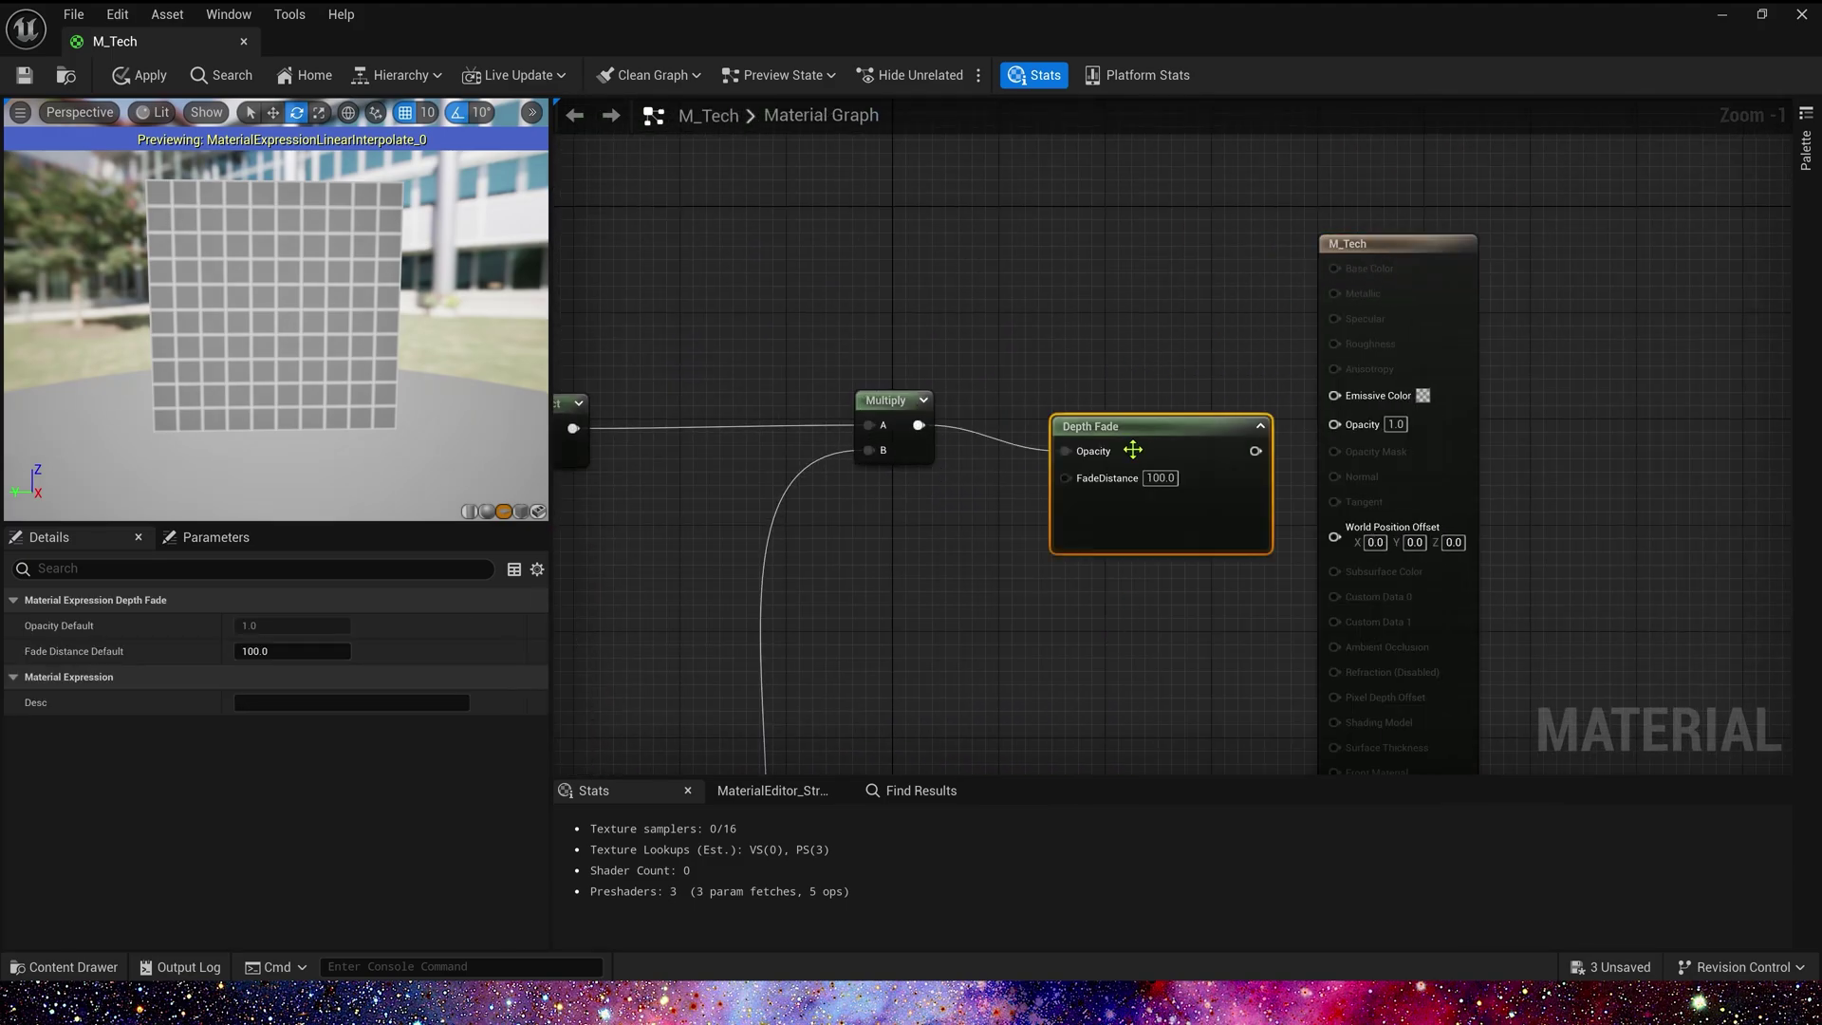
drag(1345, 427, 1343, 426)
drag(1367, 239, 1424, 224)
scroll(1161, 307, down, 2)
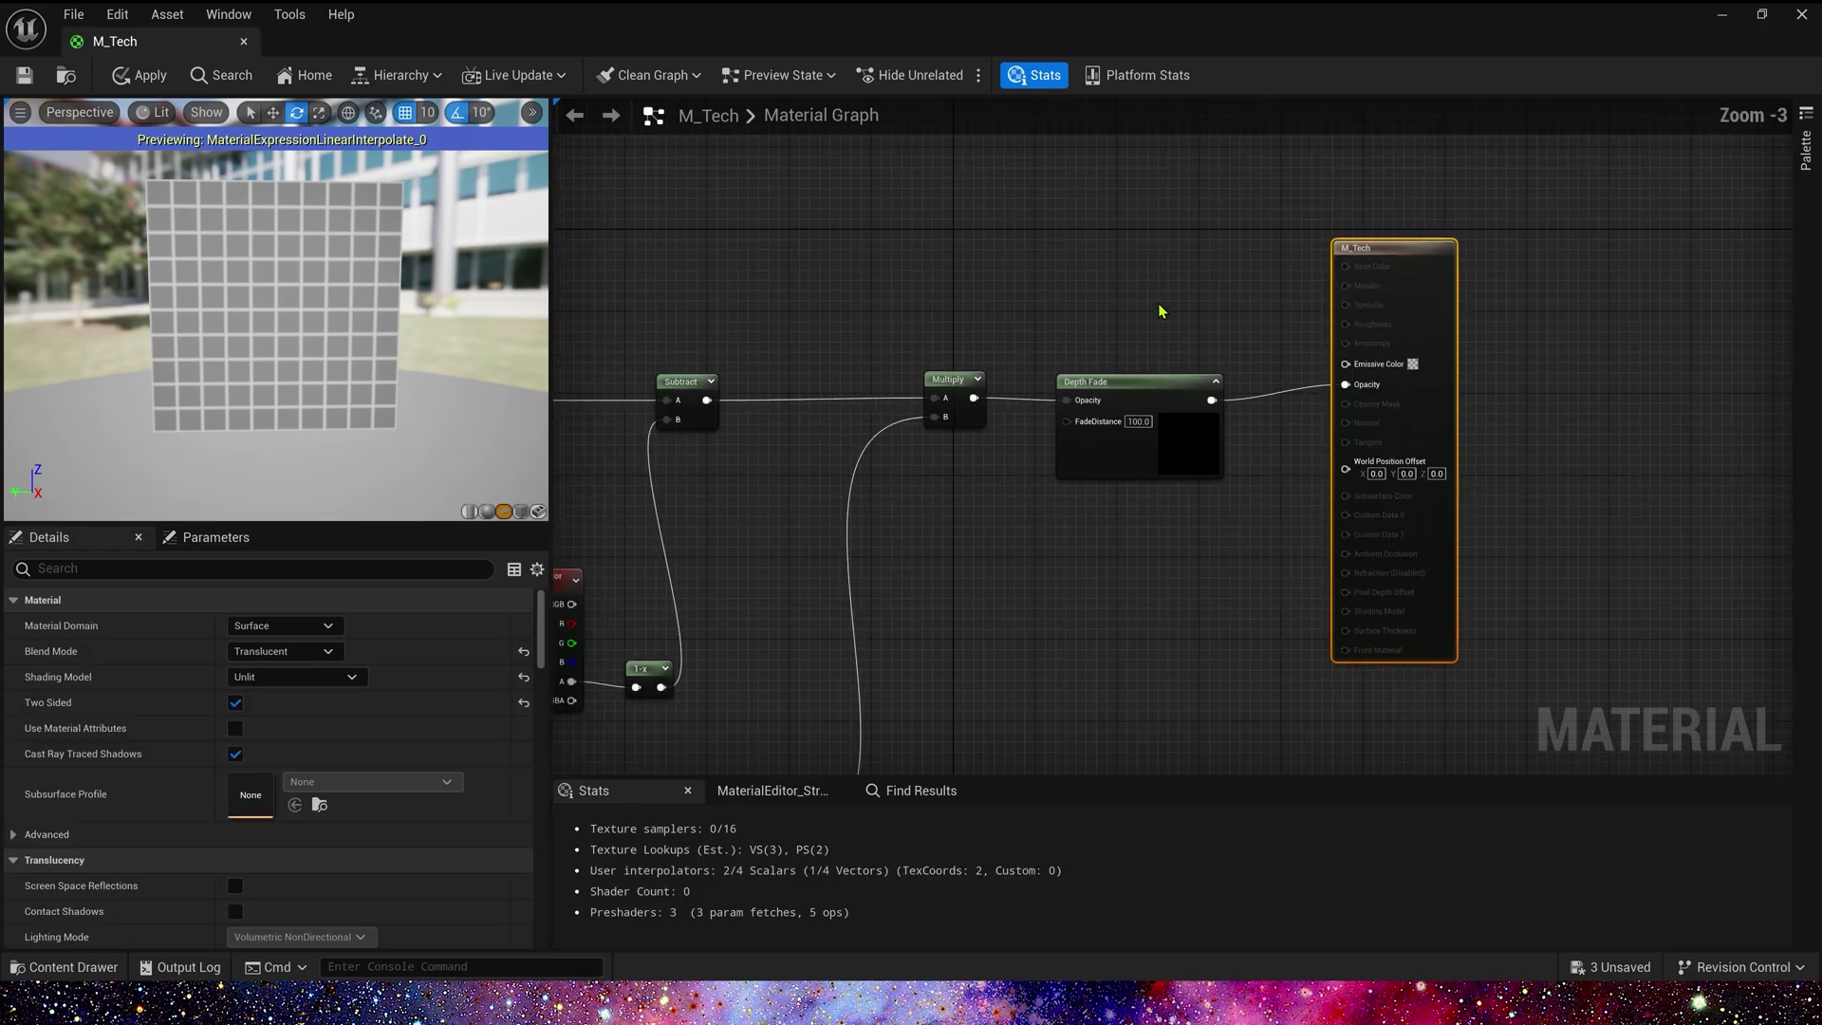
Stop previewing the Lerp node so the preview uses the full material.
scroll(1057, 394, down, 1)
right_drag(809, 707, 1155, 490)
right_click(1154, 491)
click(1233, 576)
right_click(1164, 500)
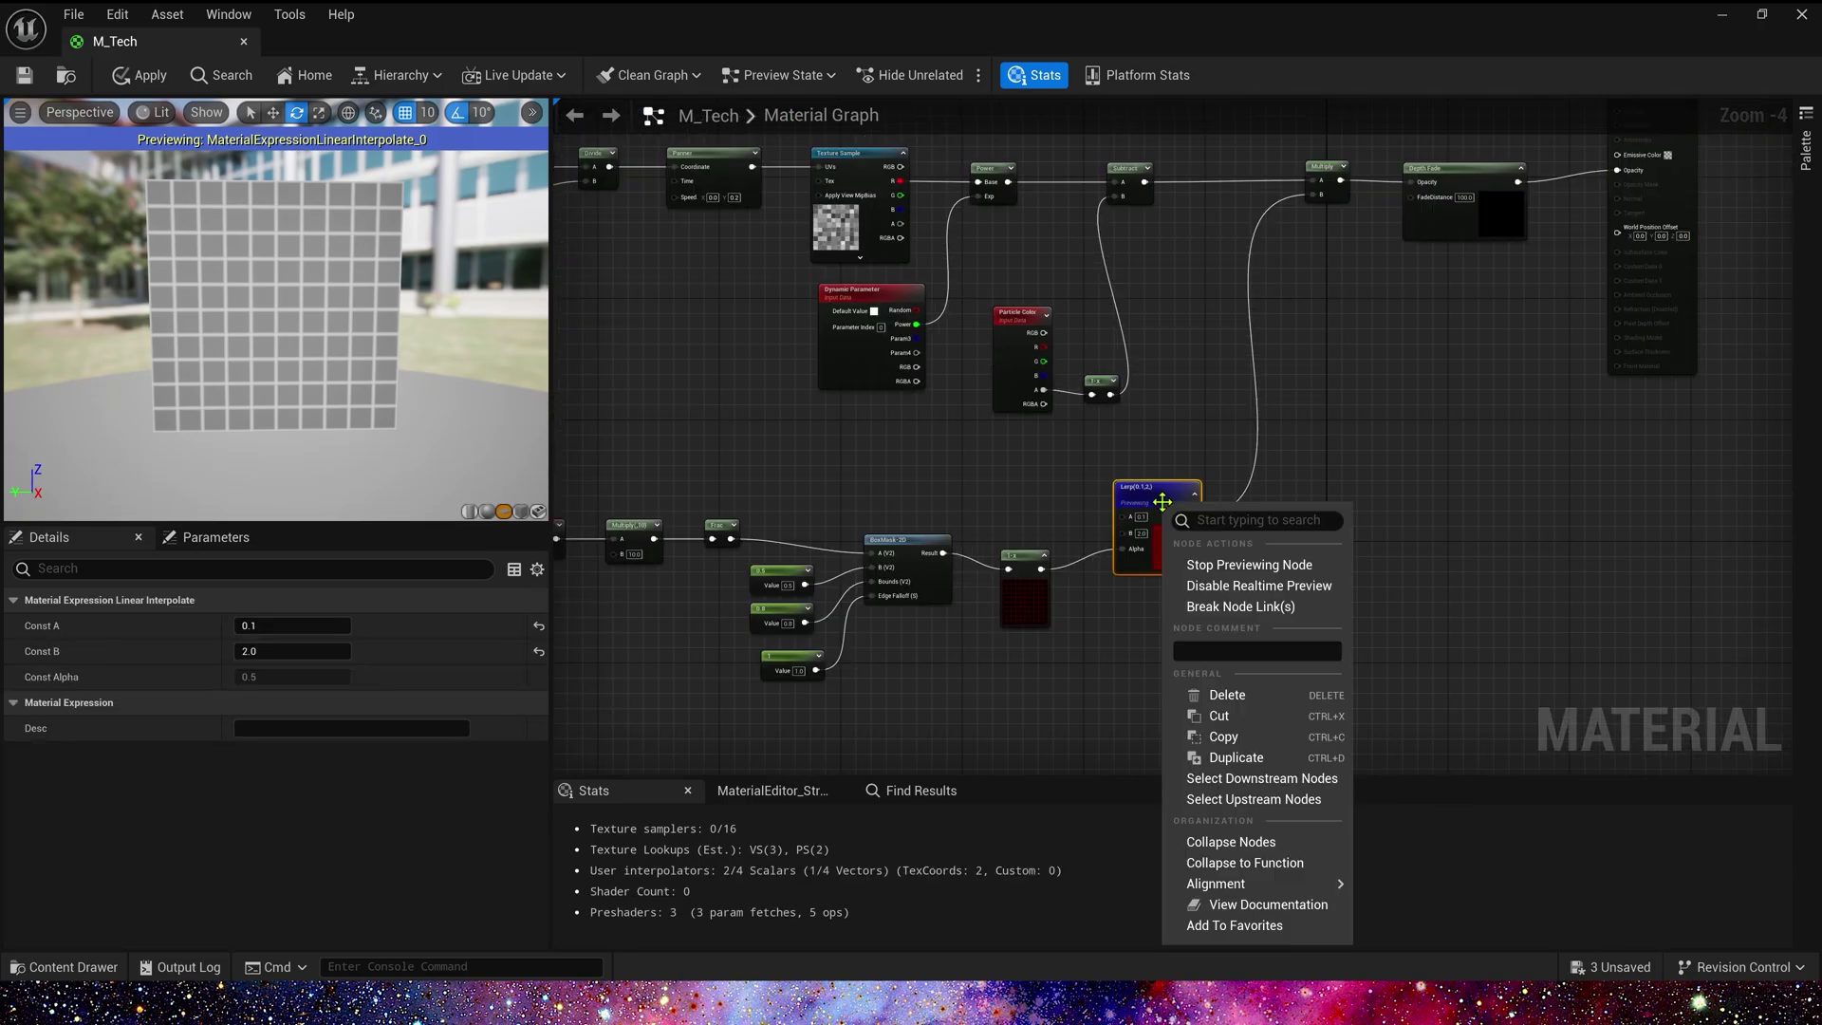
click(1219, 566)
right_drag(1158, 350, 1100, 436)
drag(361, 370, 349, 324)
scroll(1013, 361, up, 1)
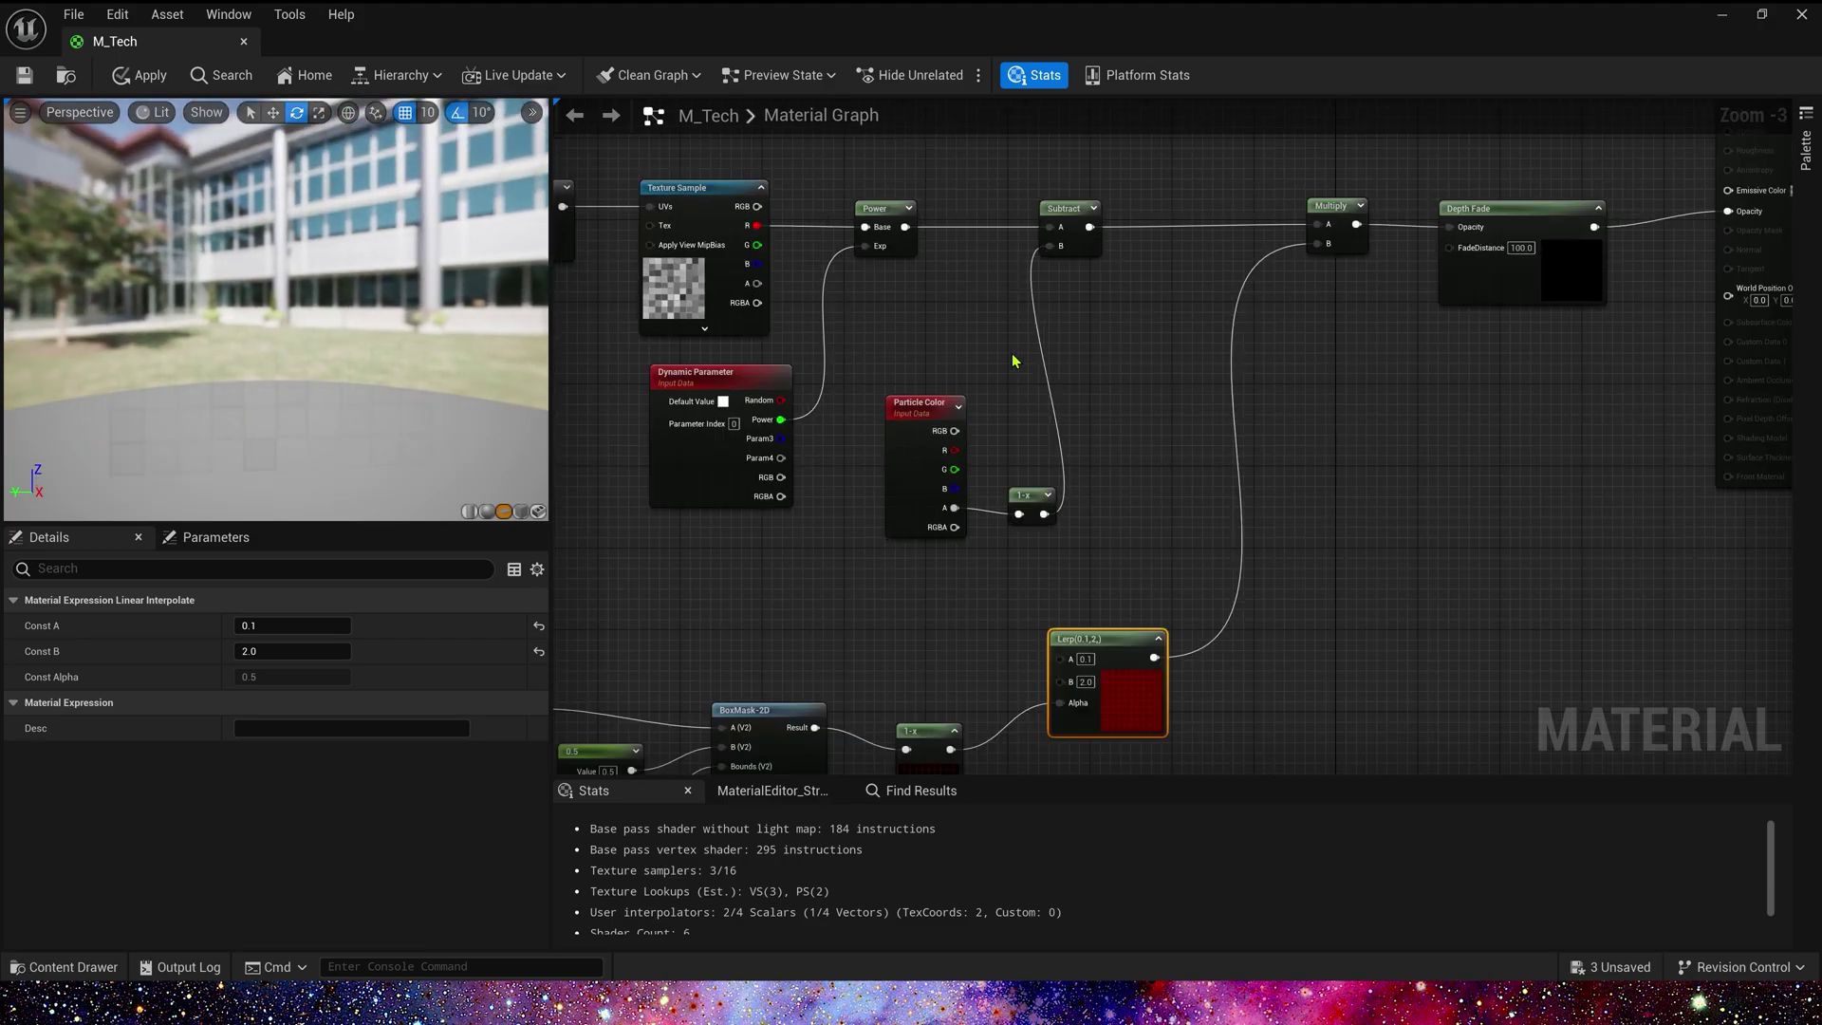
Add a Texture Sample node above the Subtract and Multiply chain and assign it the UVEditorColorGrid_Color texture.
right_drag(1046, 360, 1151, 542)
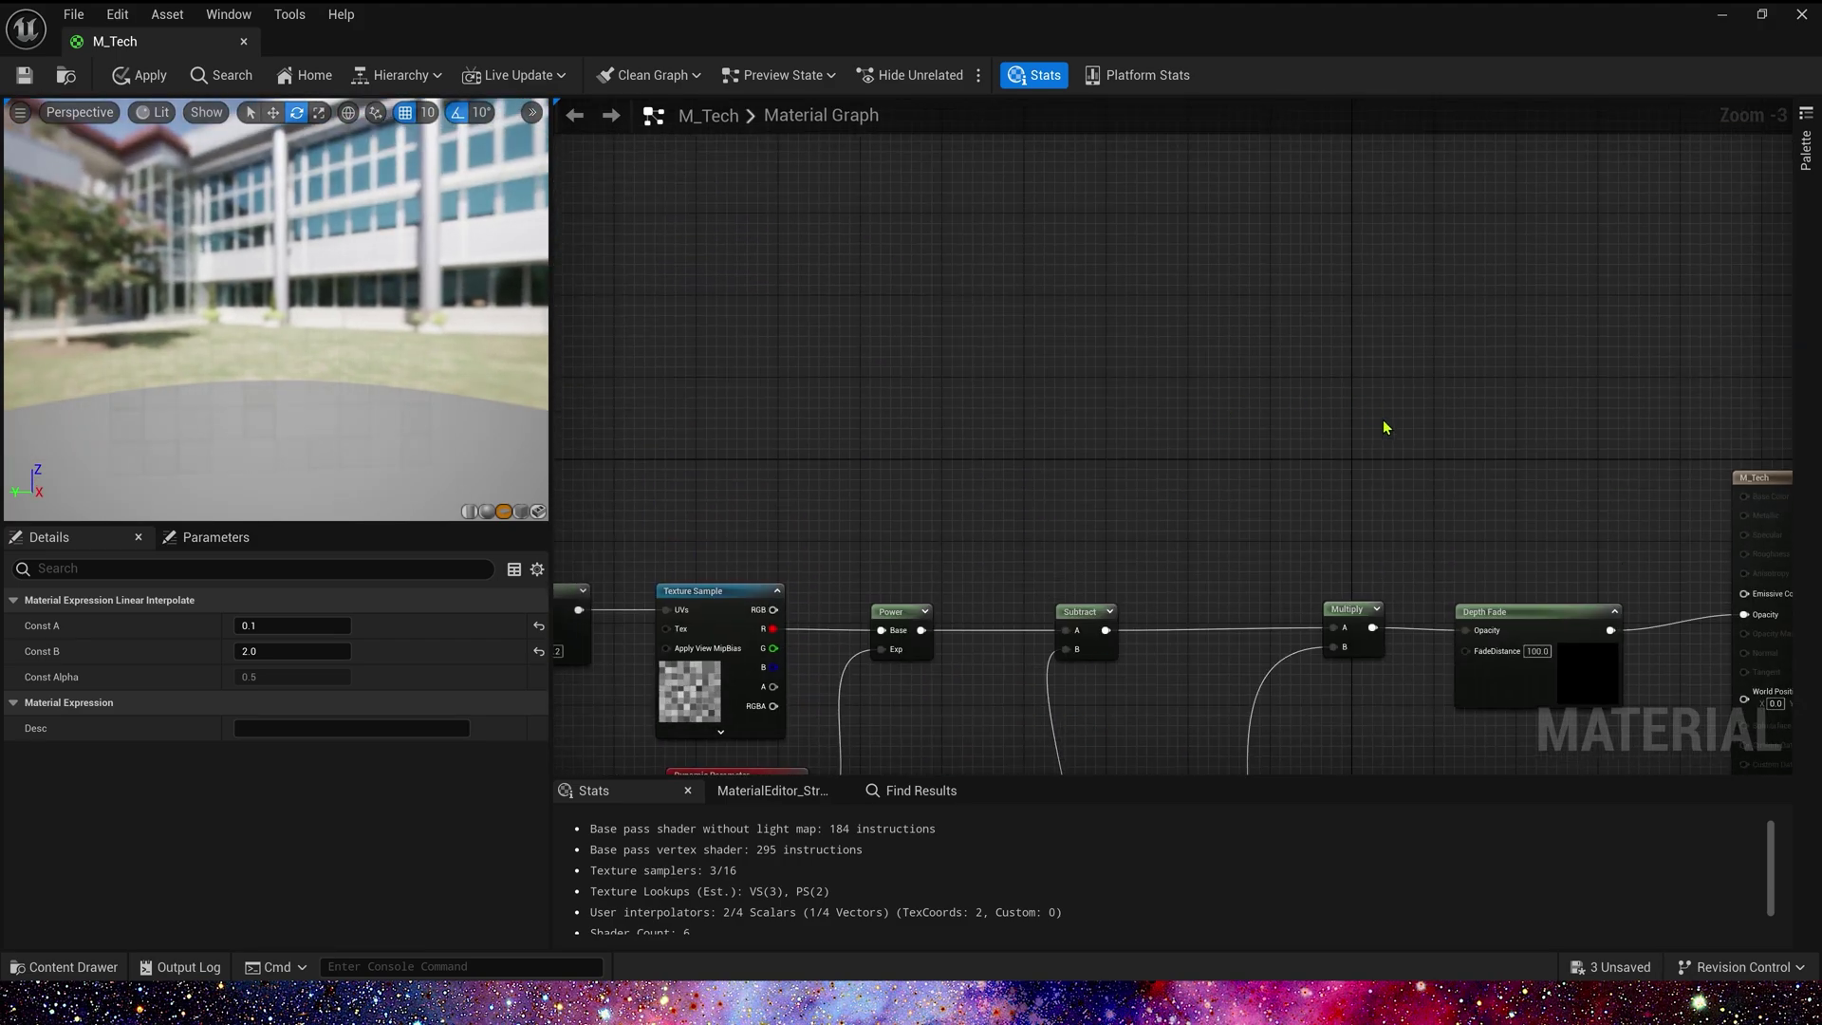
right_drag(1263, 393, 1215, 370)
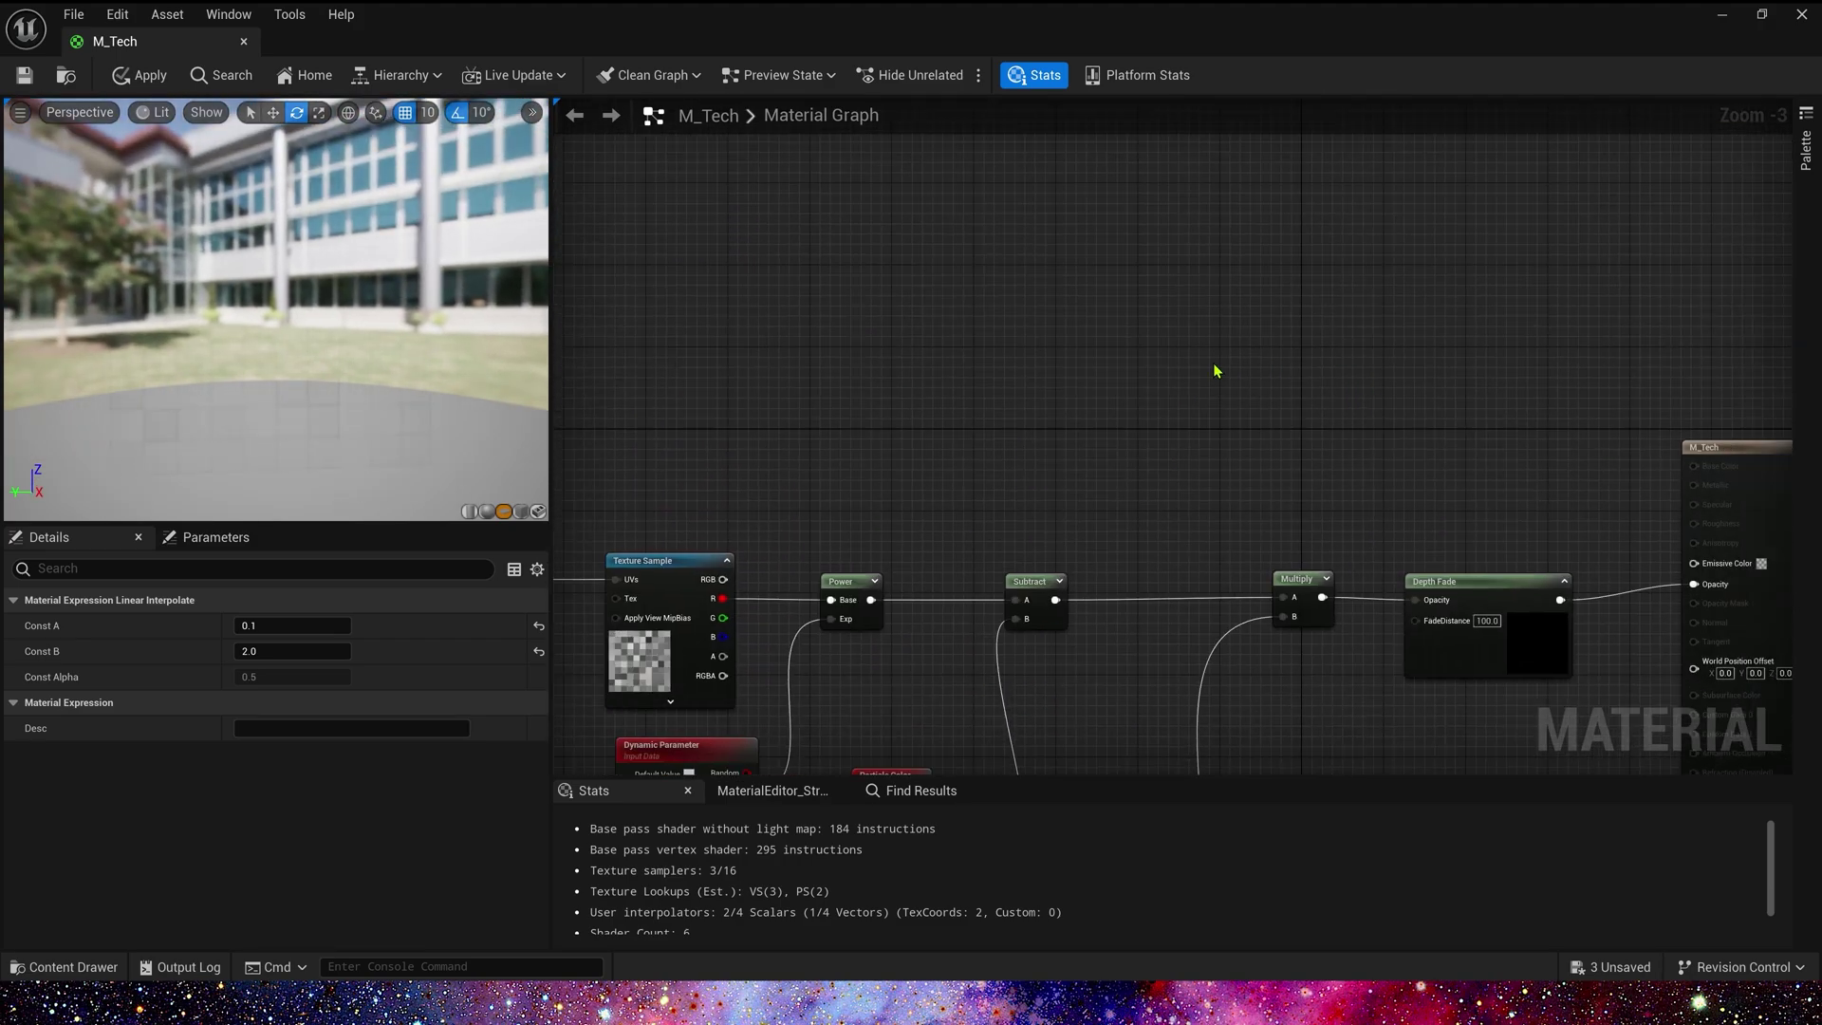
click(1155, 351)
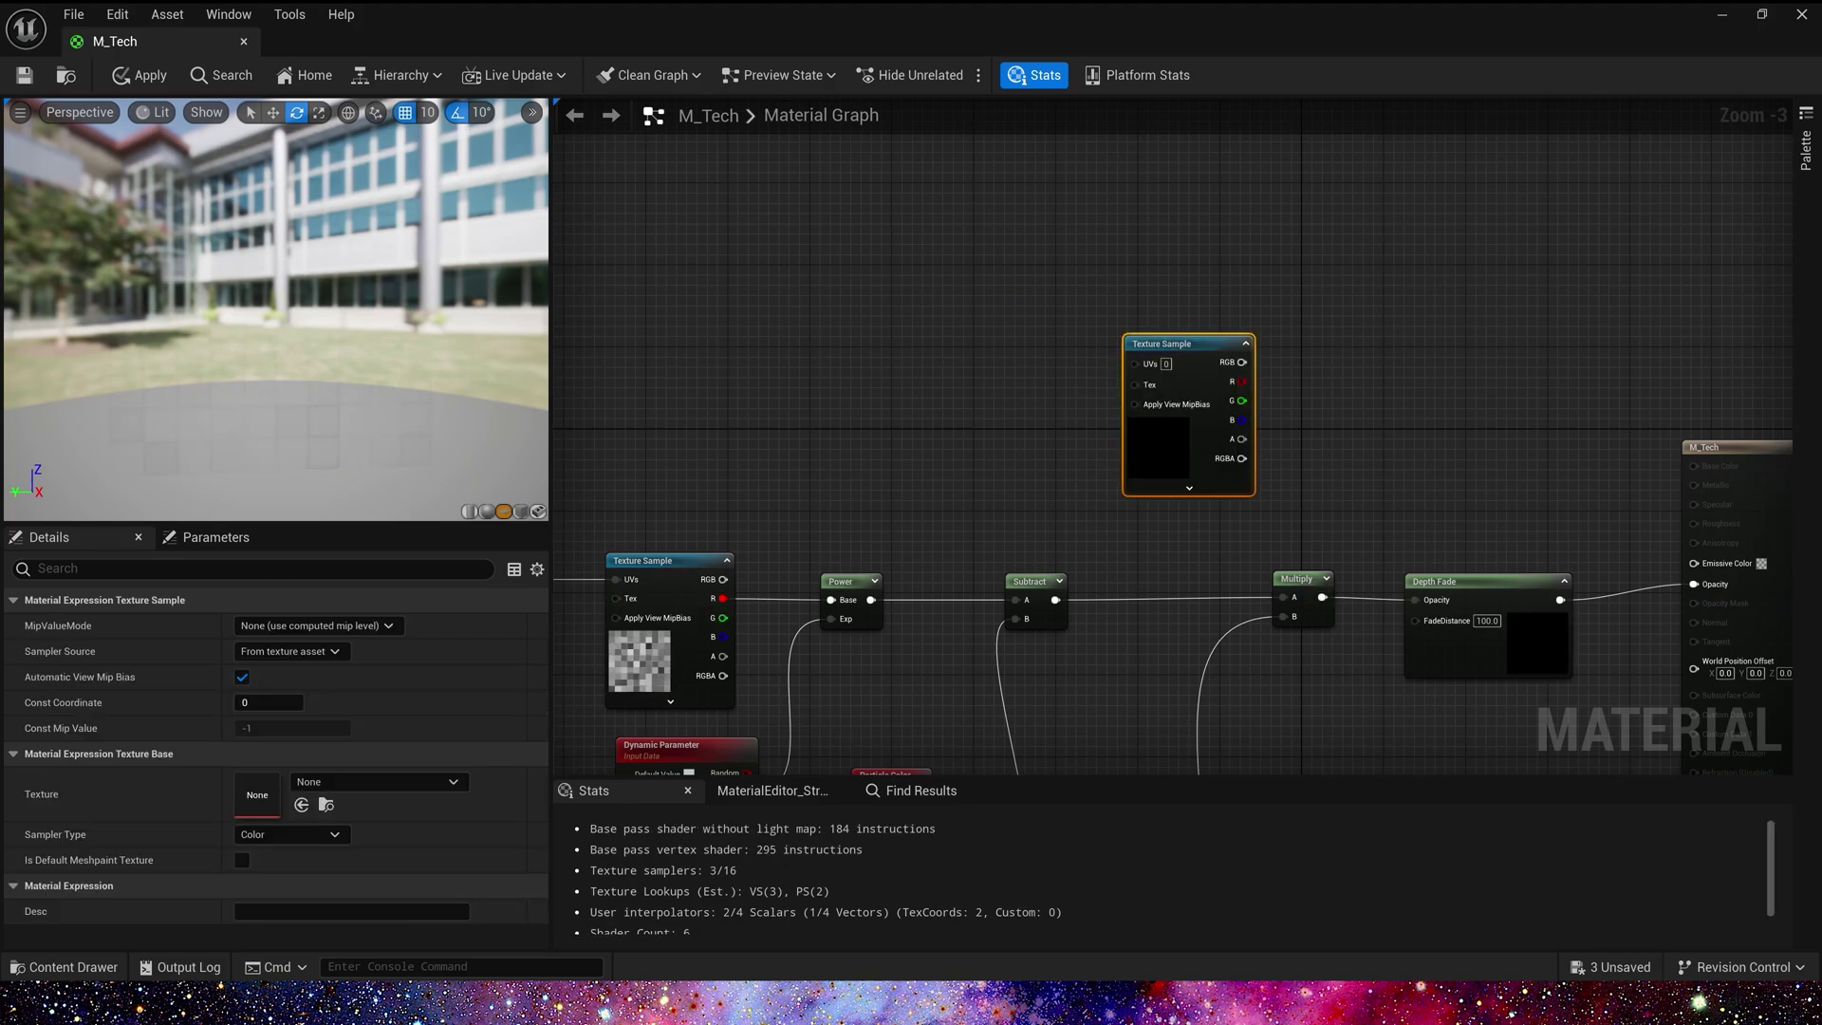
click(377, 781)
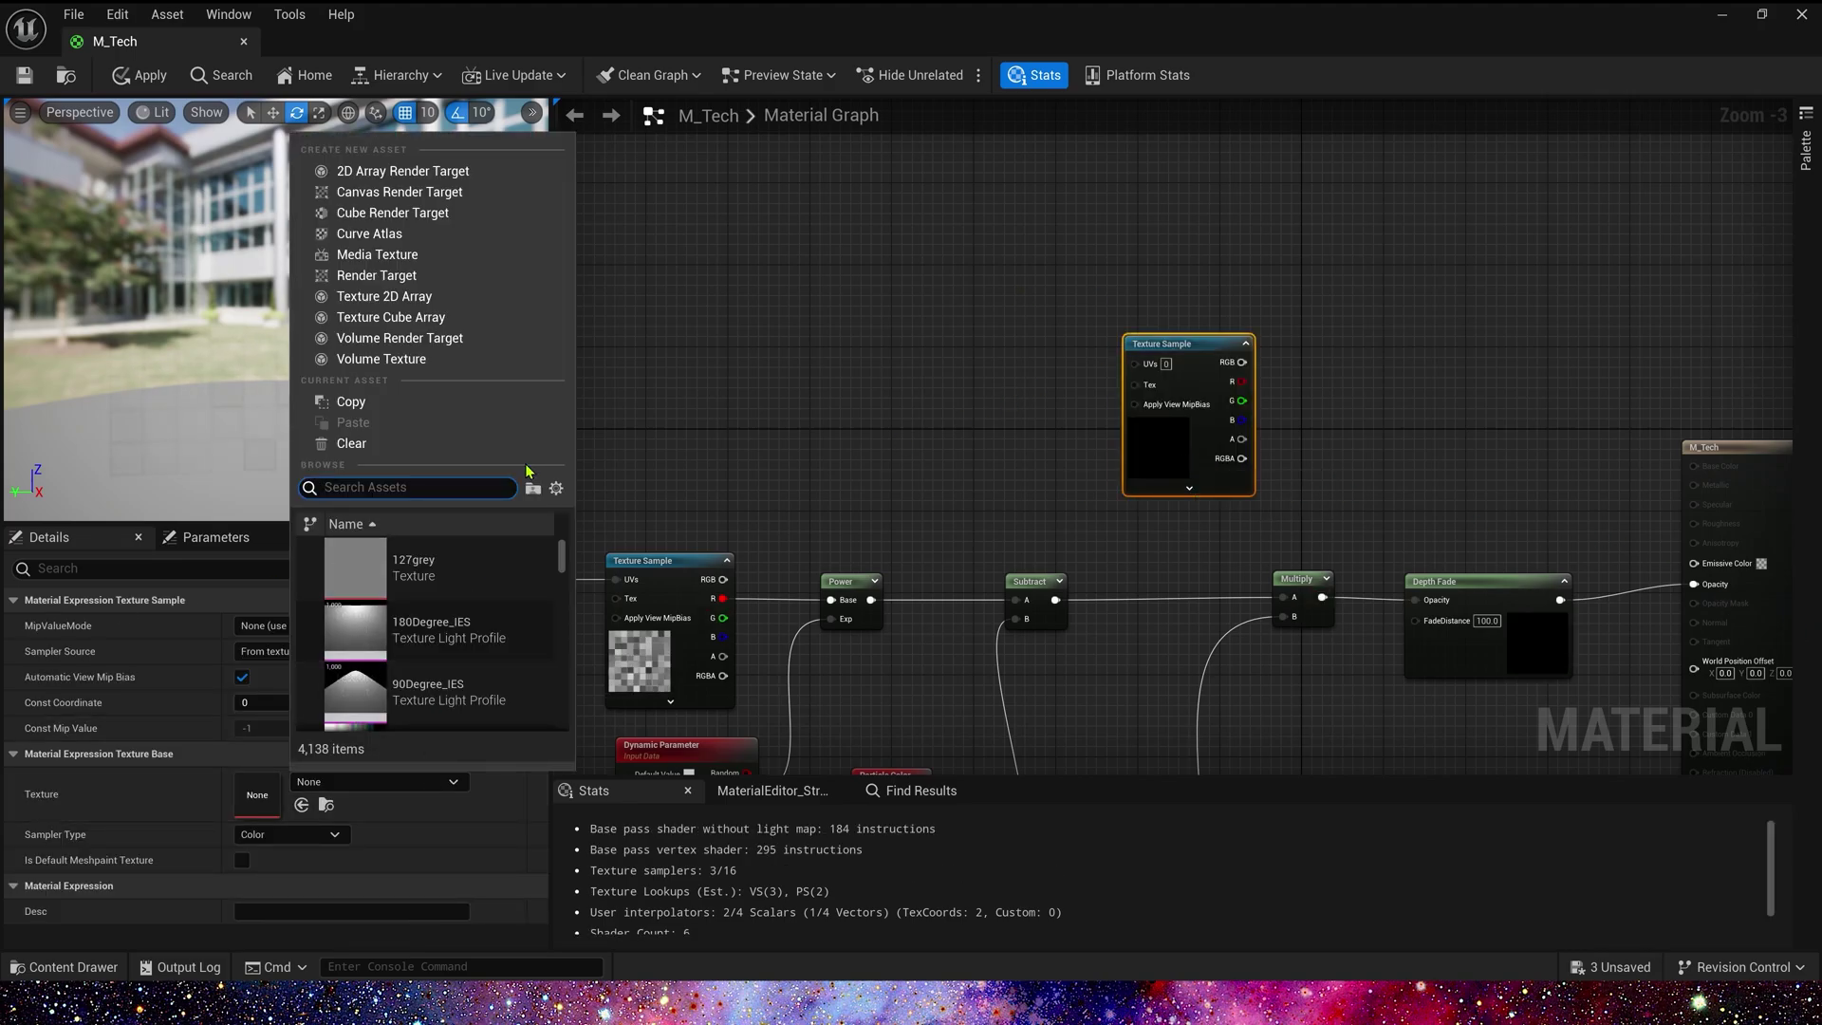
text(uved)
scroll(474, 625, down, 1)
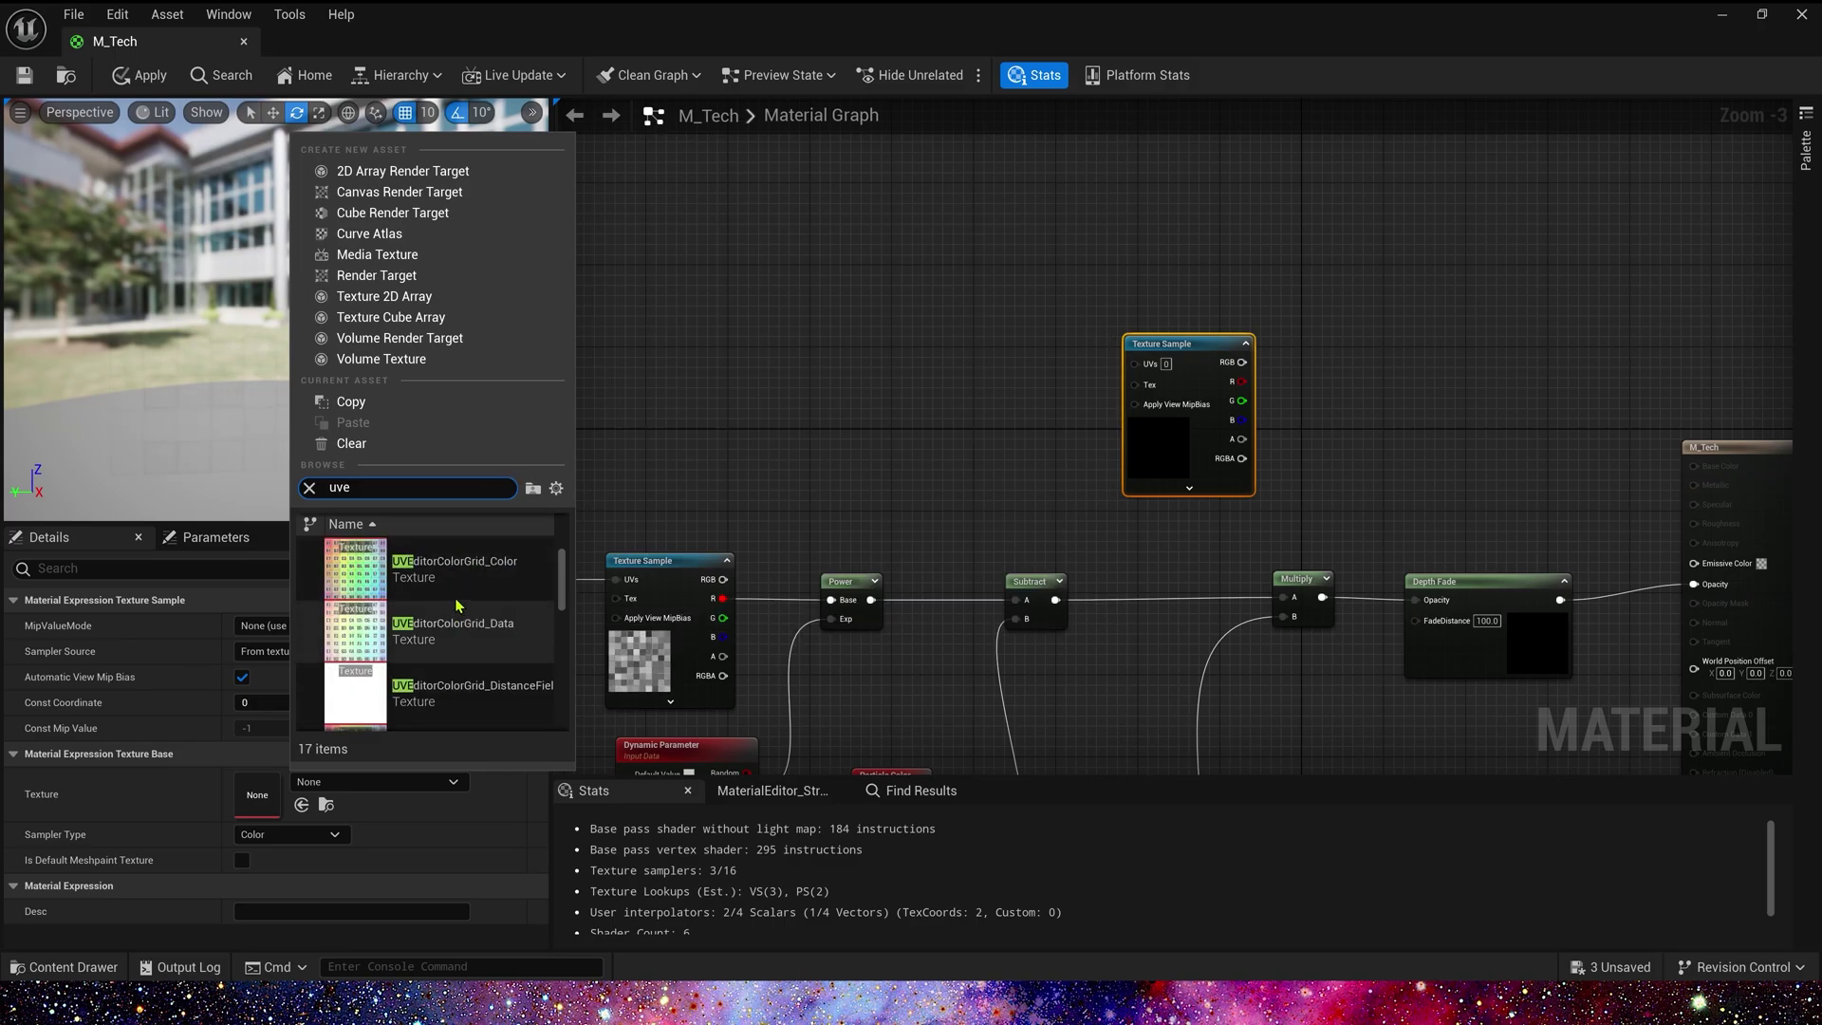
click(450, 577)
Examine the UVEditorColorGrid_Color texture's cell layout in its own editor and return to the M_Tech graph.
double_click(263, 791)
scroll(598, 474, down, 6)
scroll(849, 517, up, 6)
scroll(851, 520, down, 4)
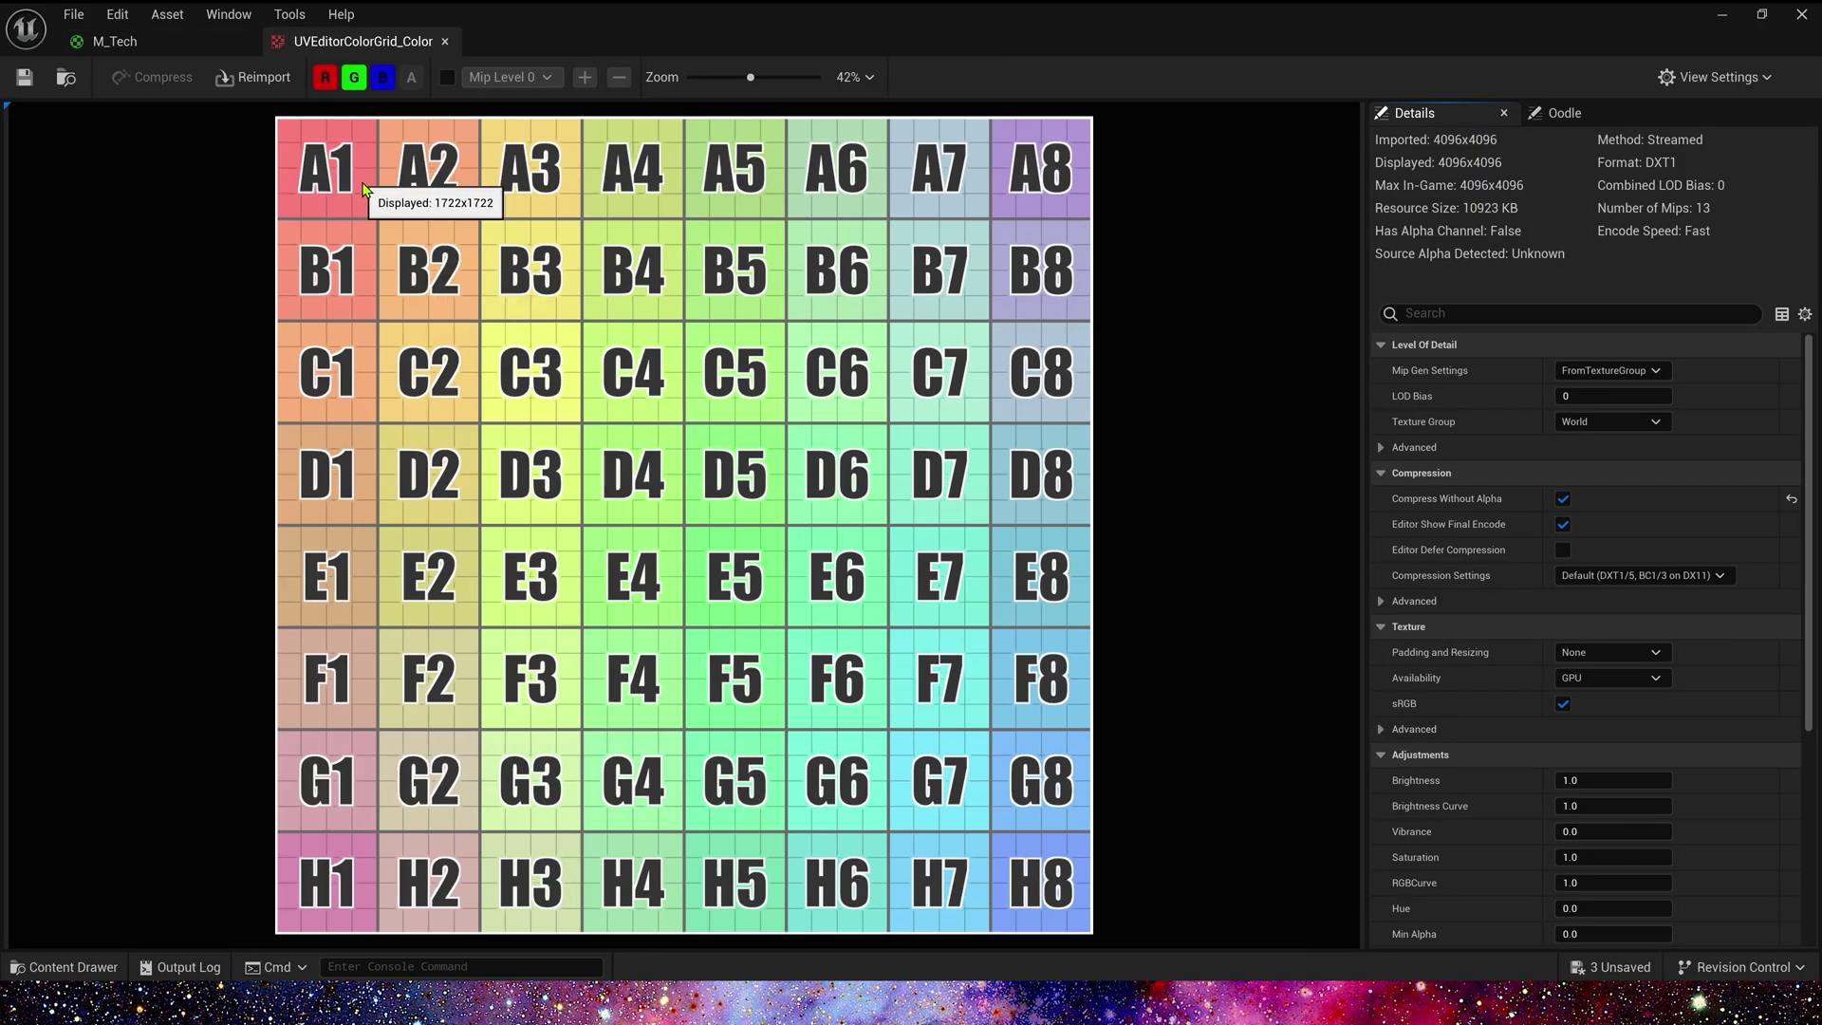
click(180, 45)
Add a TexCoord node feeding the color grid Texture Sample's UVs, with UTiling and VTiling set to 1.25.
right_drag(914, 491, 1100, 133)
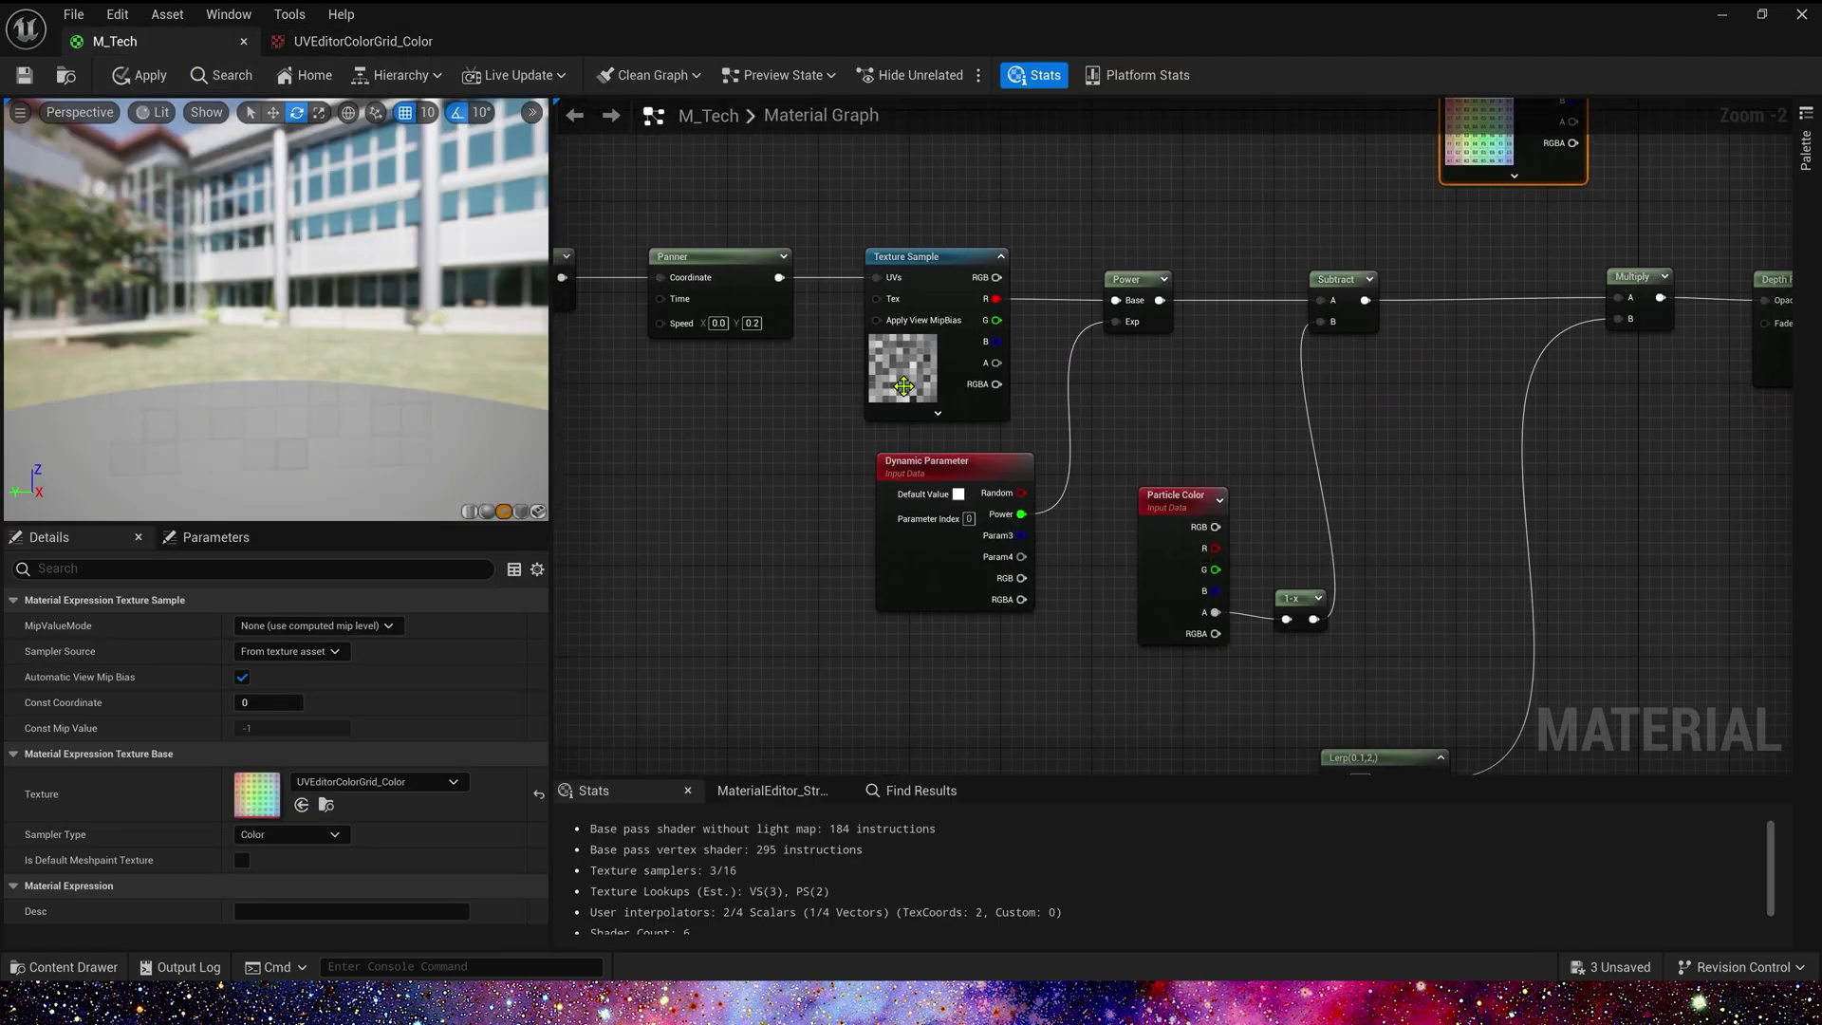
click(925, 254)
right_drag(803, 351, 767, 467)
right_drag(1024, 222, 1095, 287)
click(982, 279)
scroll(1105, 318, up, 2)
drag(1099, 302, 1288, 327)
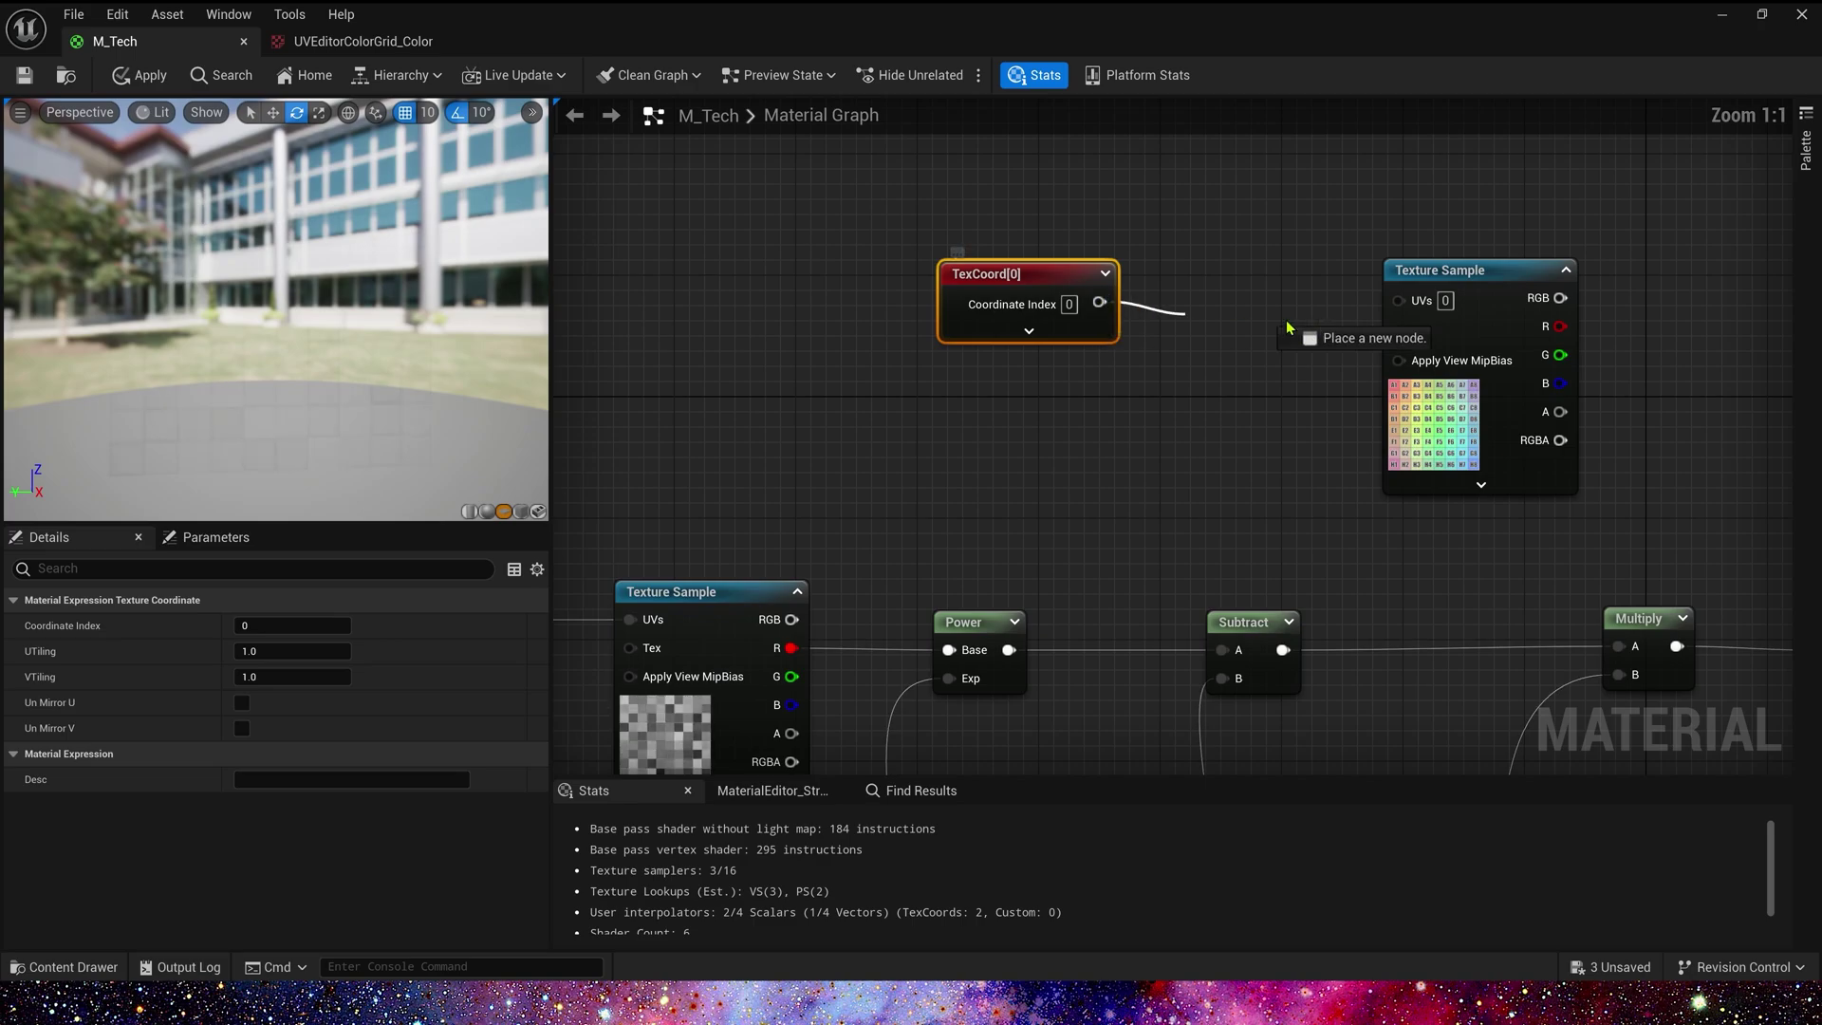
drag(1437, 313, 1438, 313)
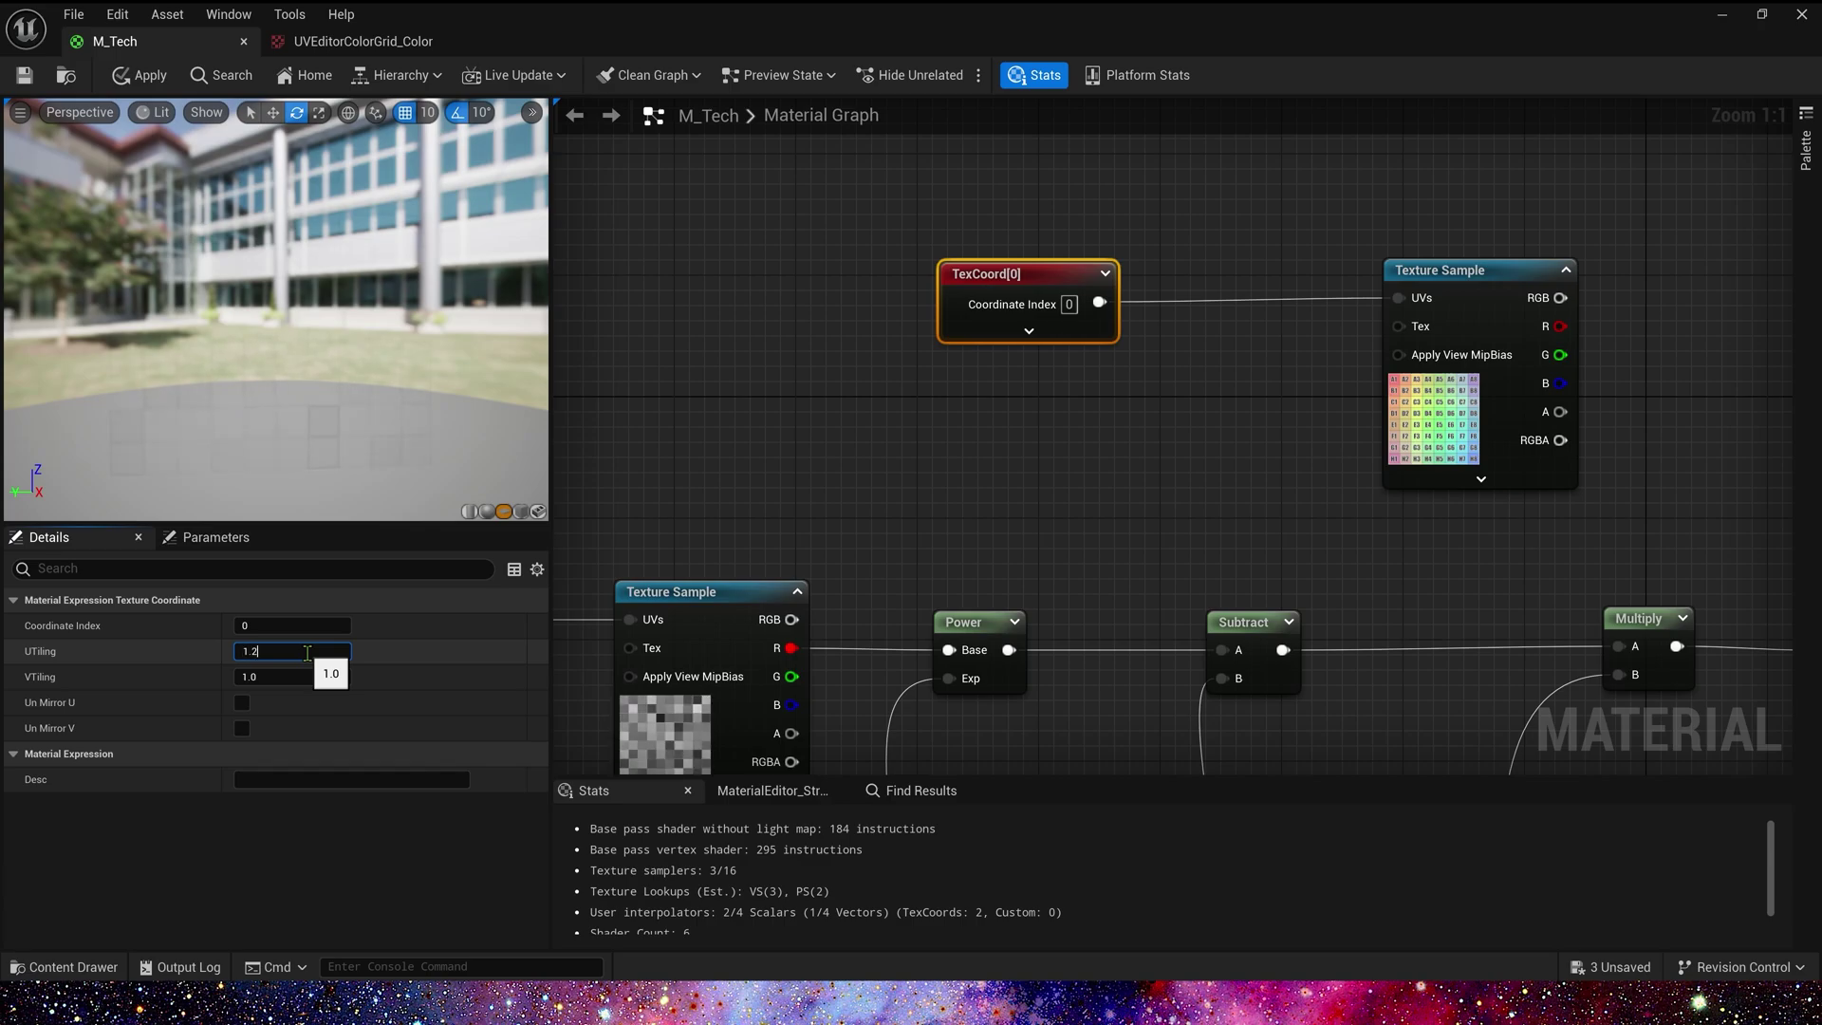
key(Tab)
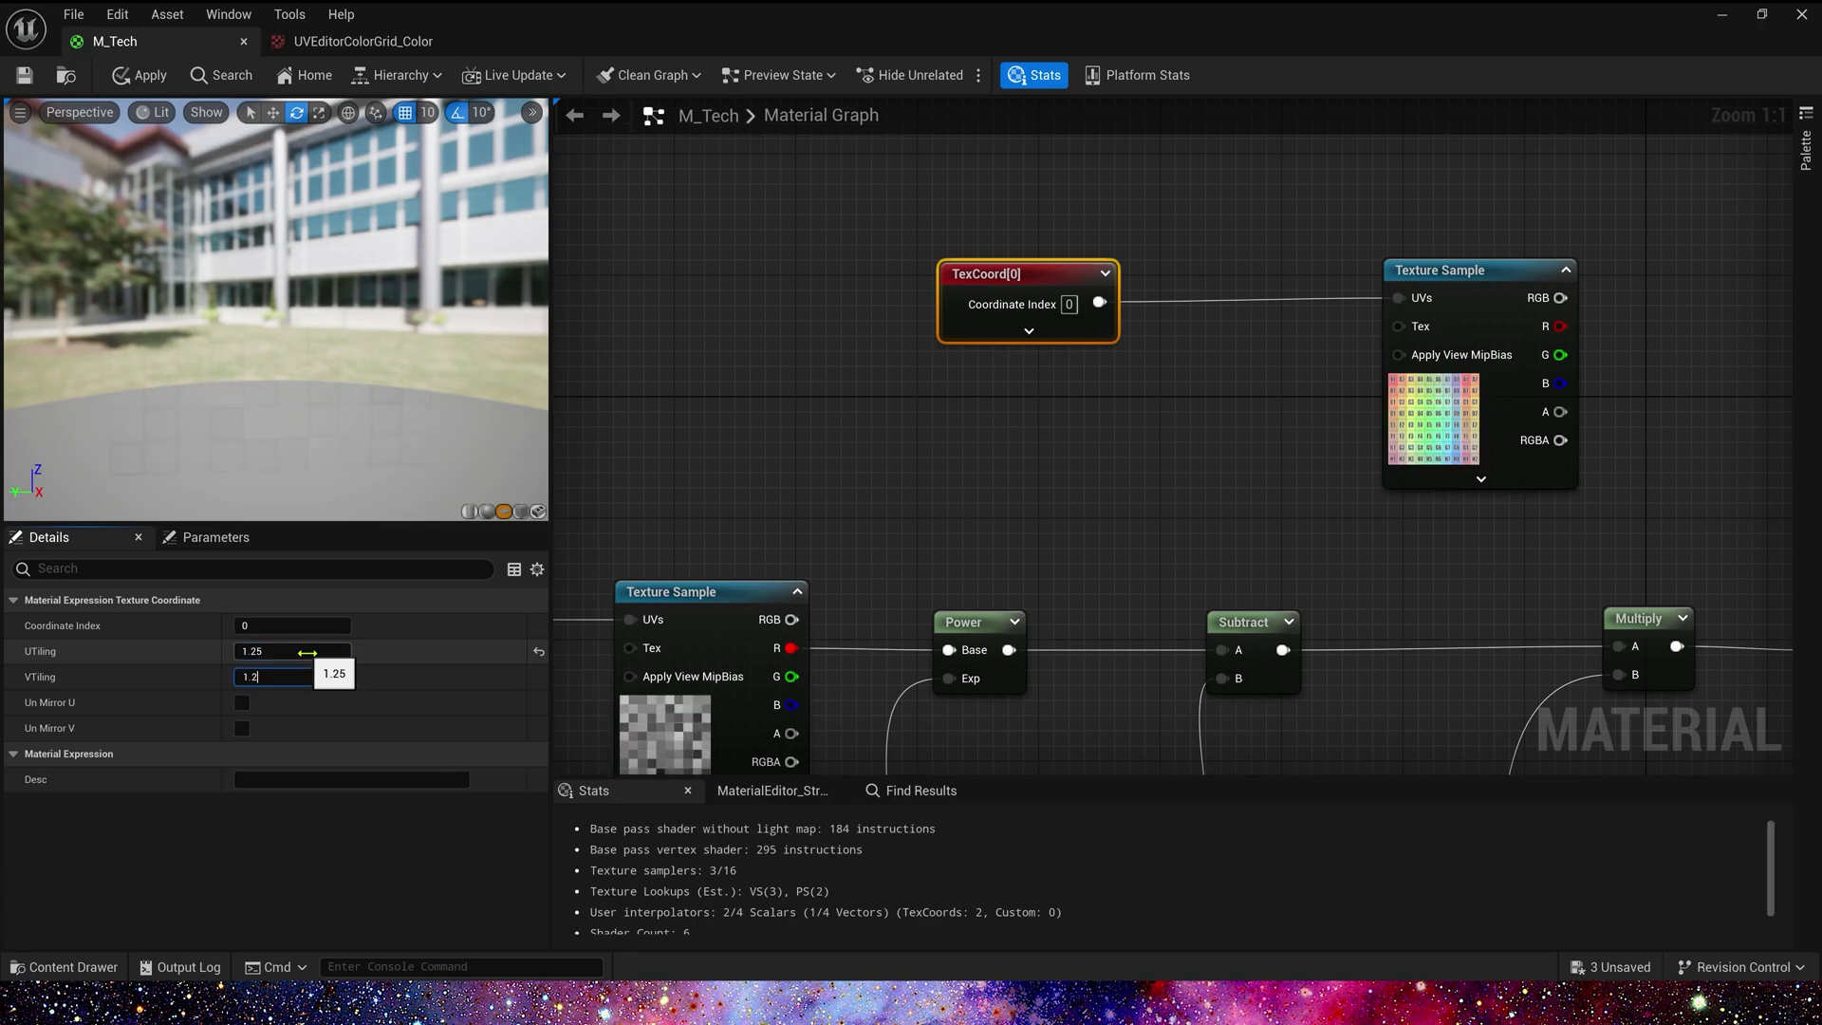
key(Return)
Preview the color grid Texture Sample node and orient the preview plane to face the camera.
click(1447, 432)
right_drag(1447, 433, 1211, 493)
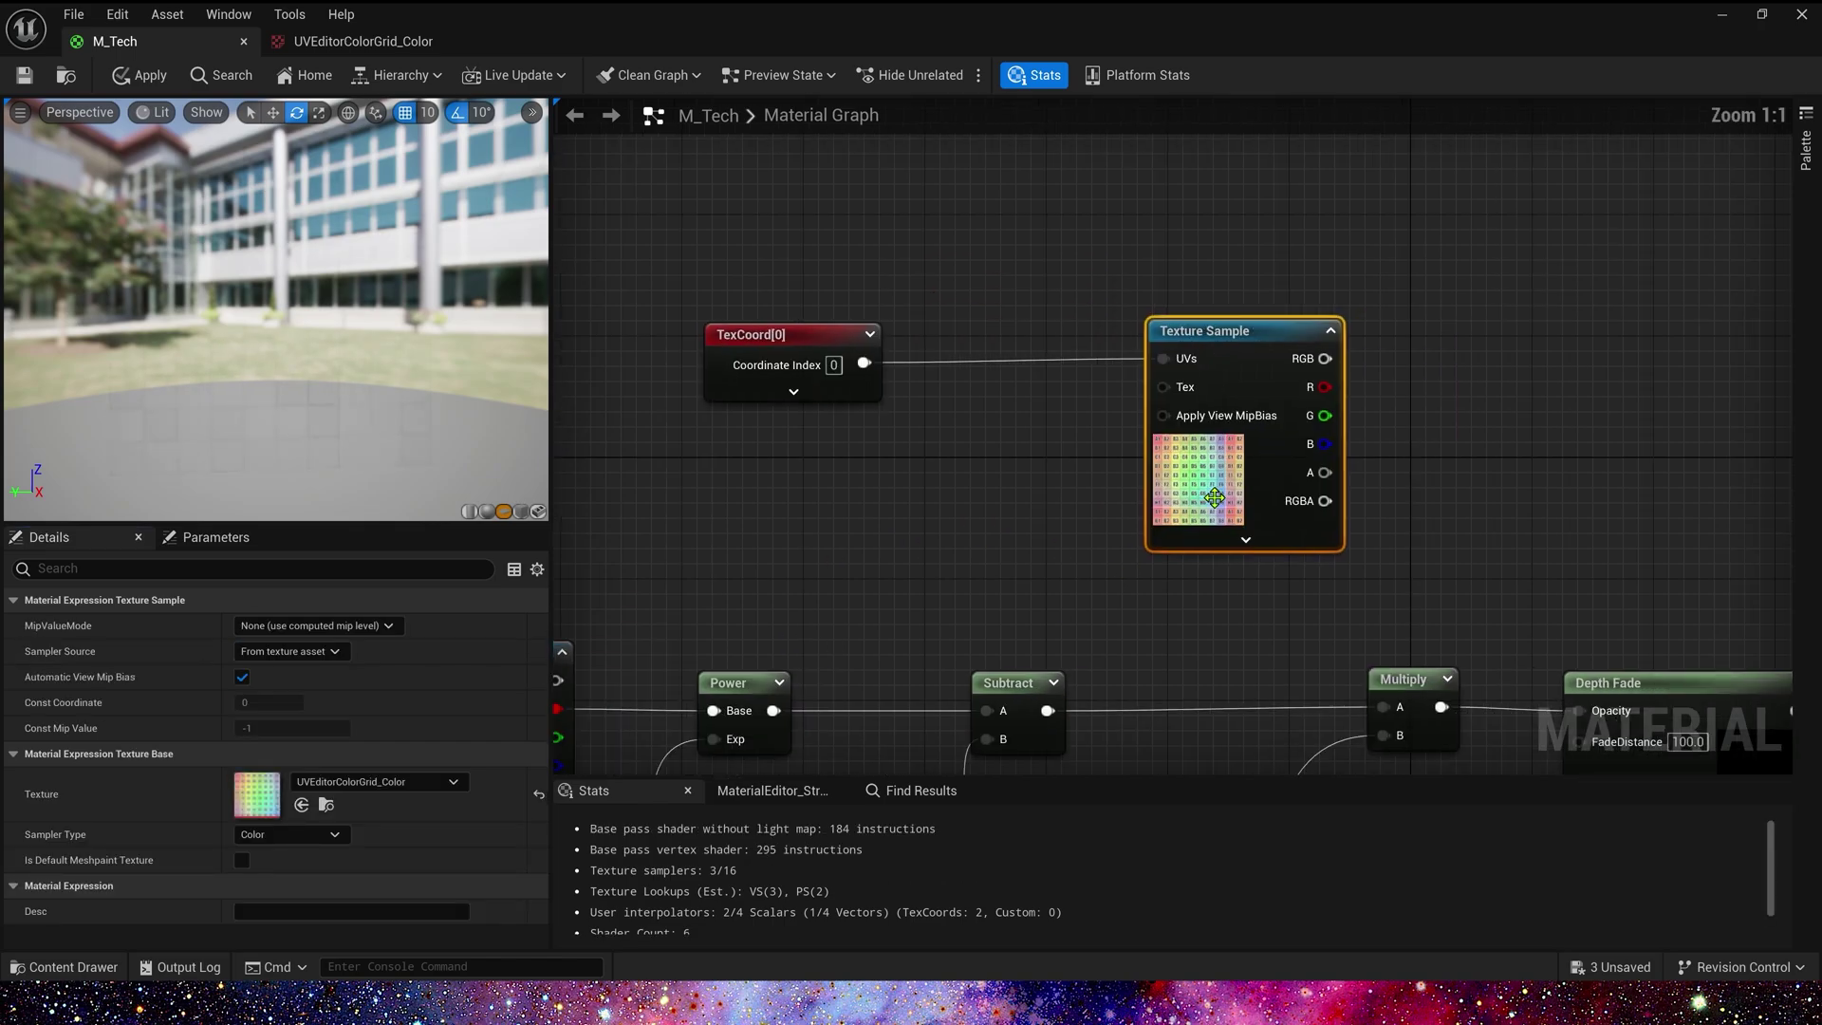
right_click(1213, 493)
click(1351, 474)
drag(380, 323, 274, 269)
drag(385, 218, 436, 220)
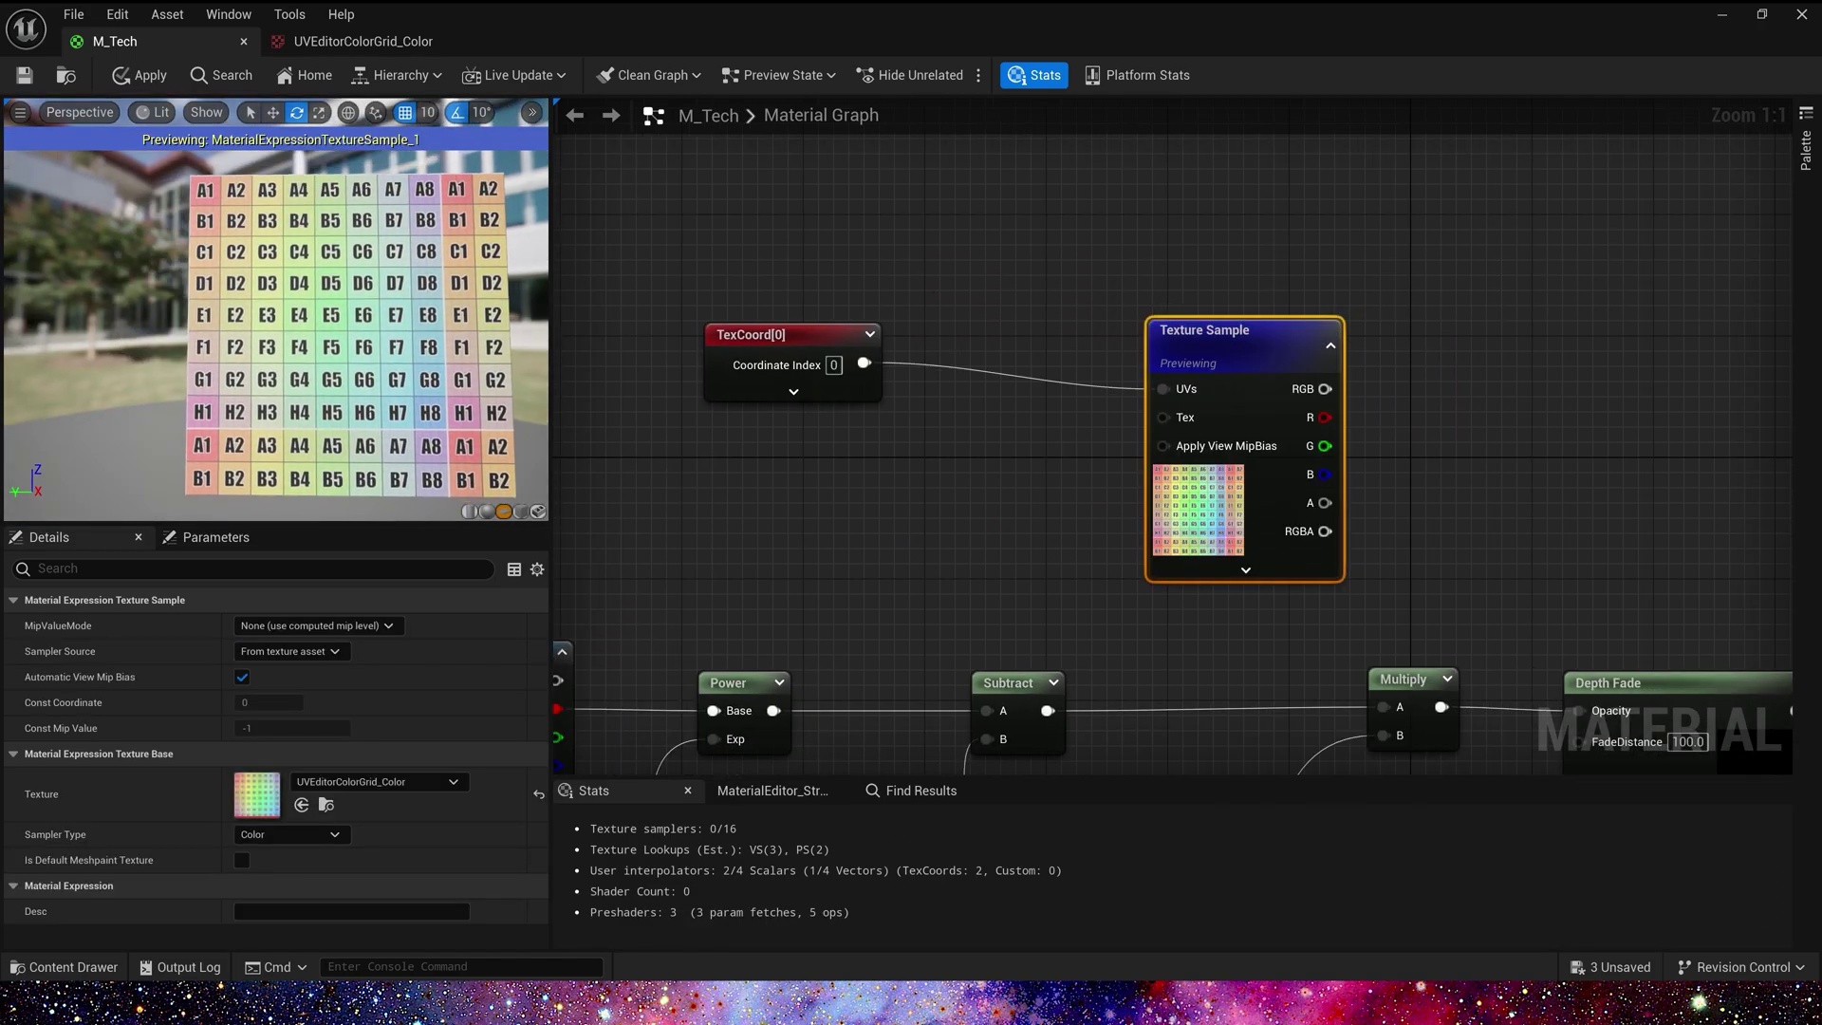
Insert a Panner between the TexCoord and the color grid Texture Sample, set its Speed Y to 0.1, and align the nodes.
click(940, 346)
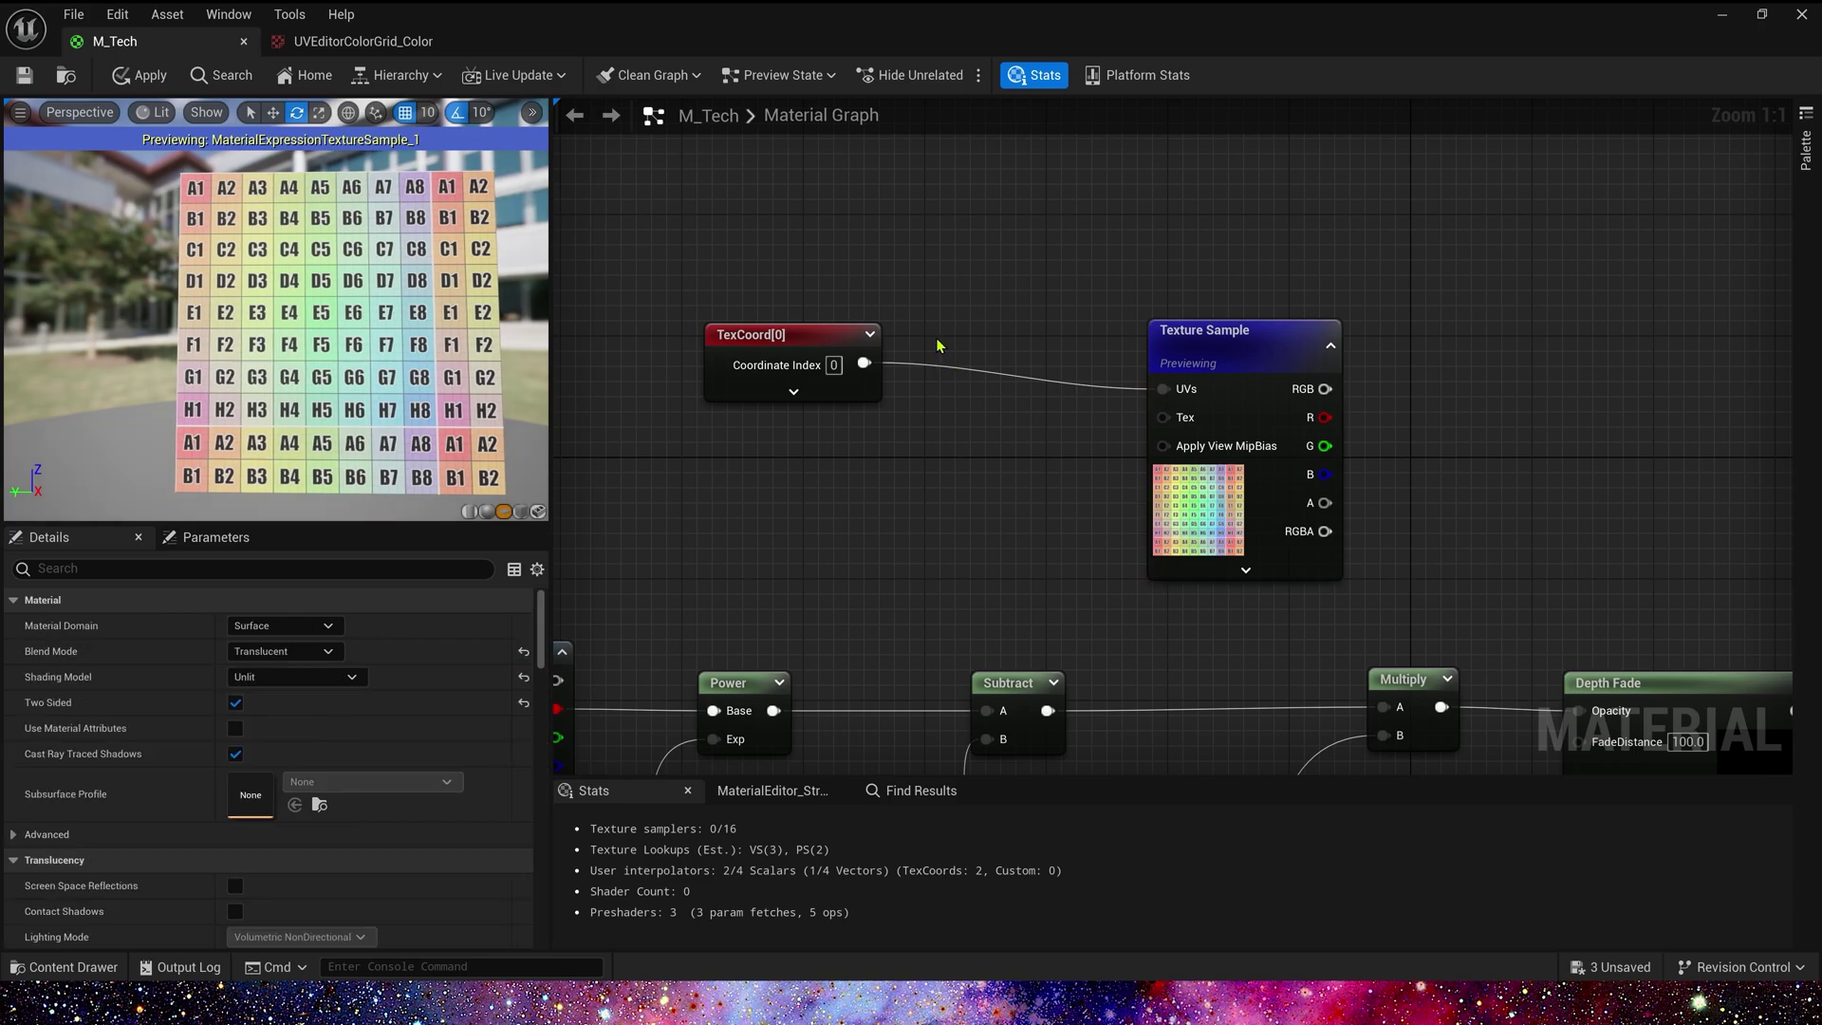
click(940, 346)
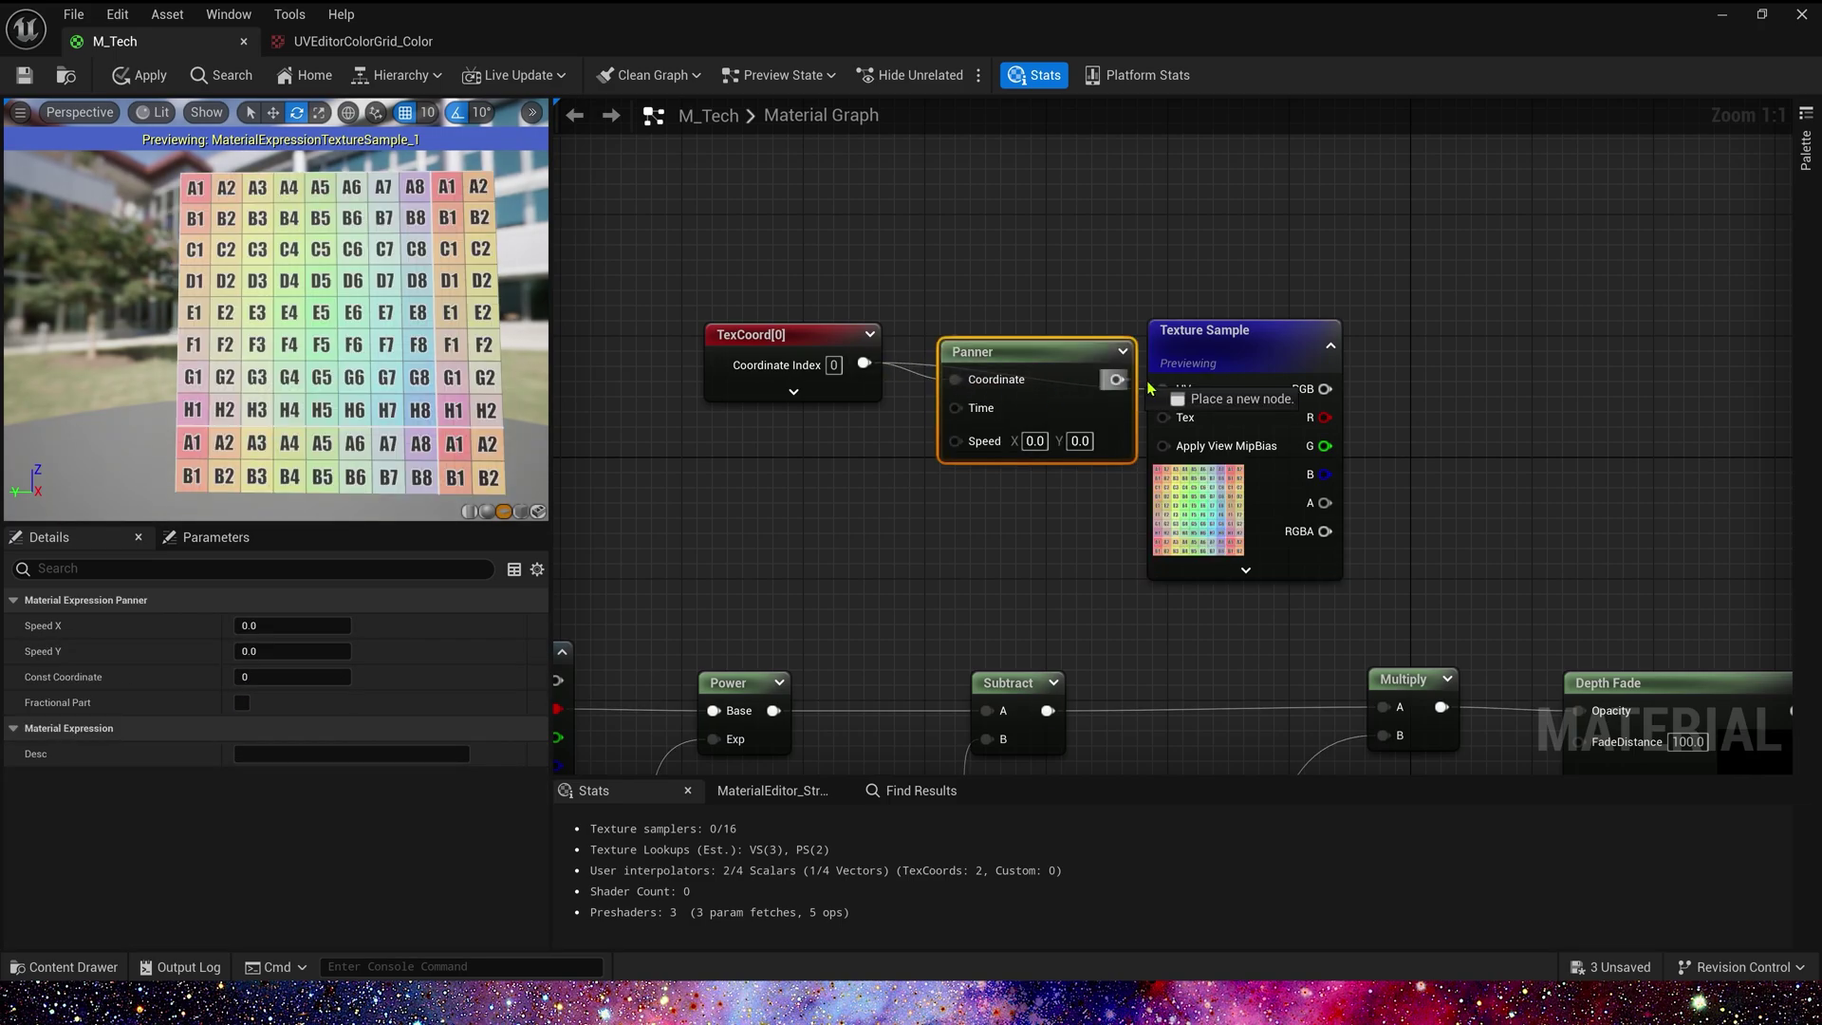
drag(816, 332, 733, 346)
drag(1018, 356, 973, 353)
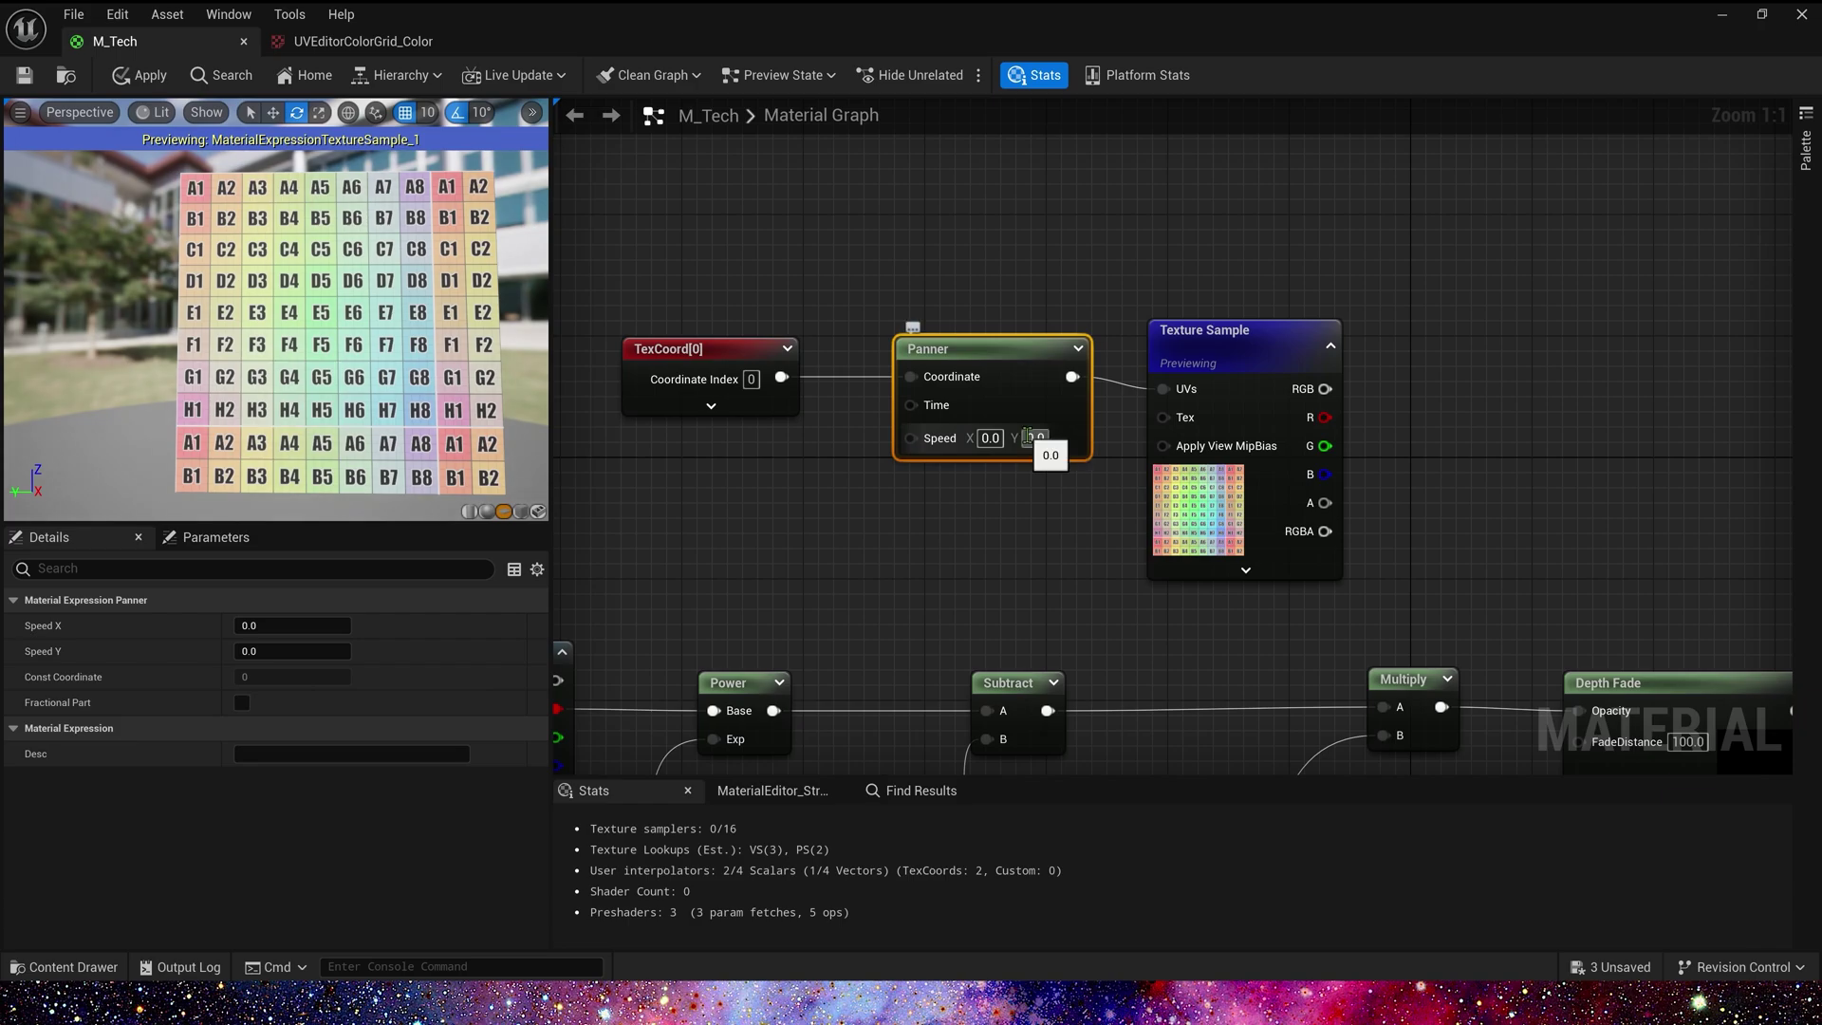
right_drag(794, 495, 910, 431)
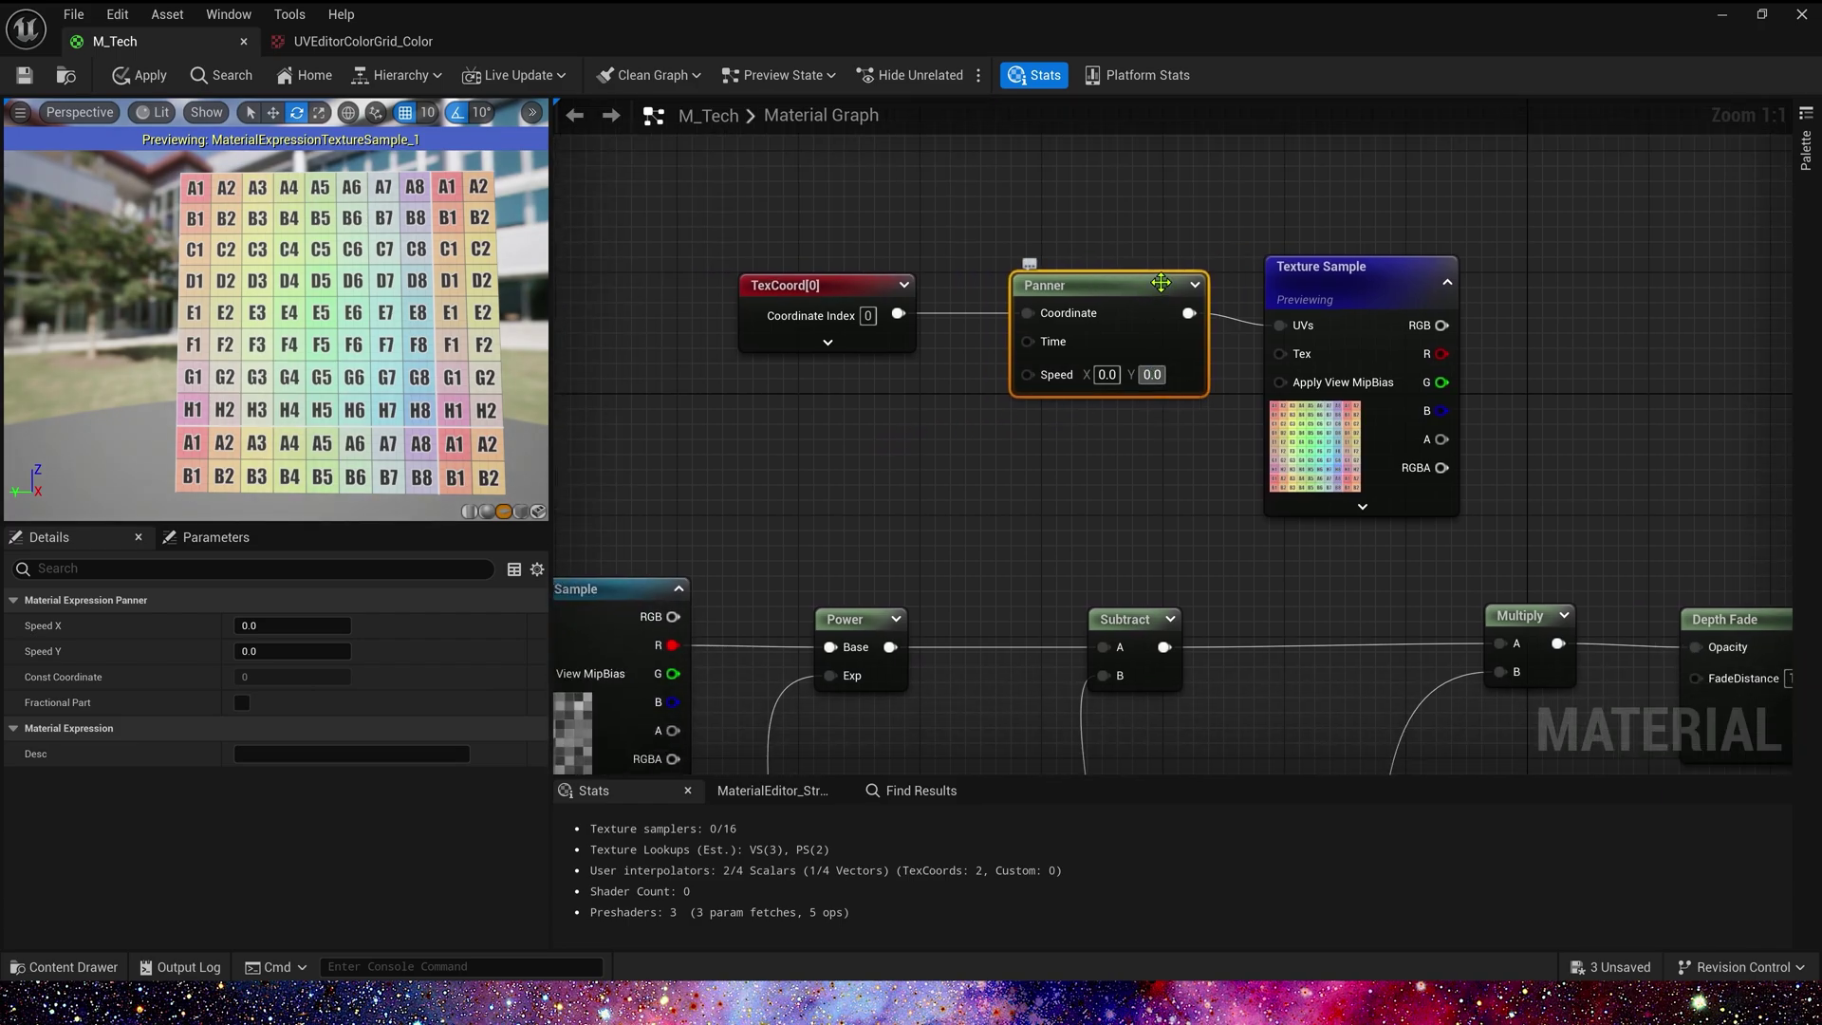
click(1151, 376)
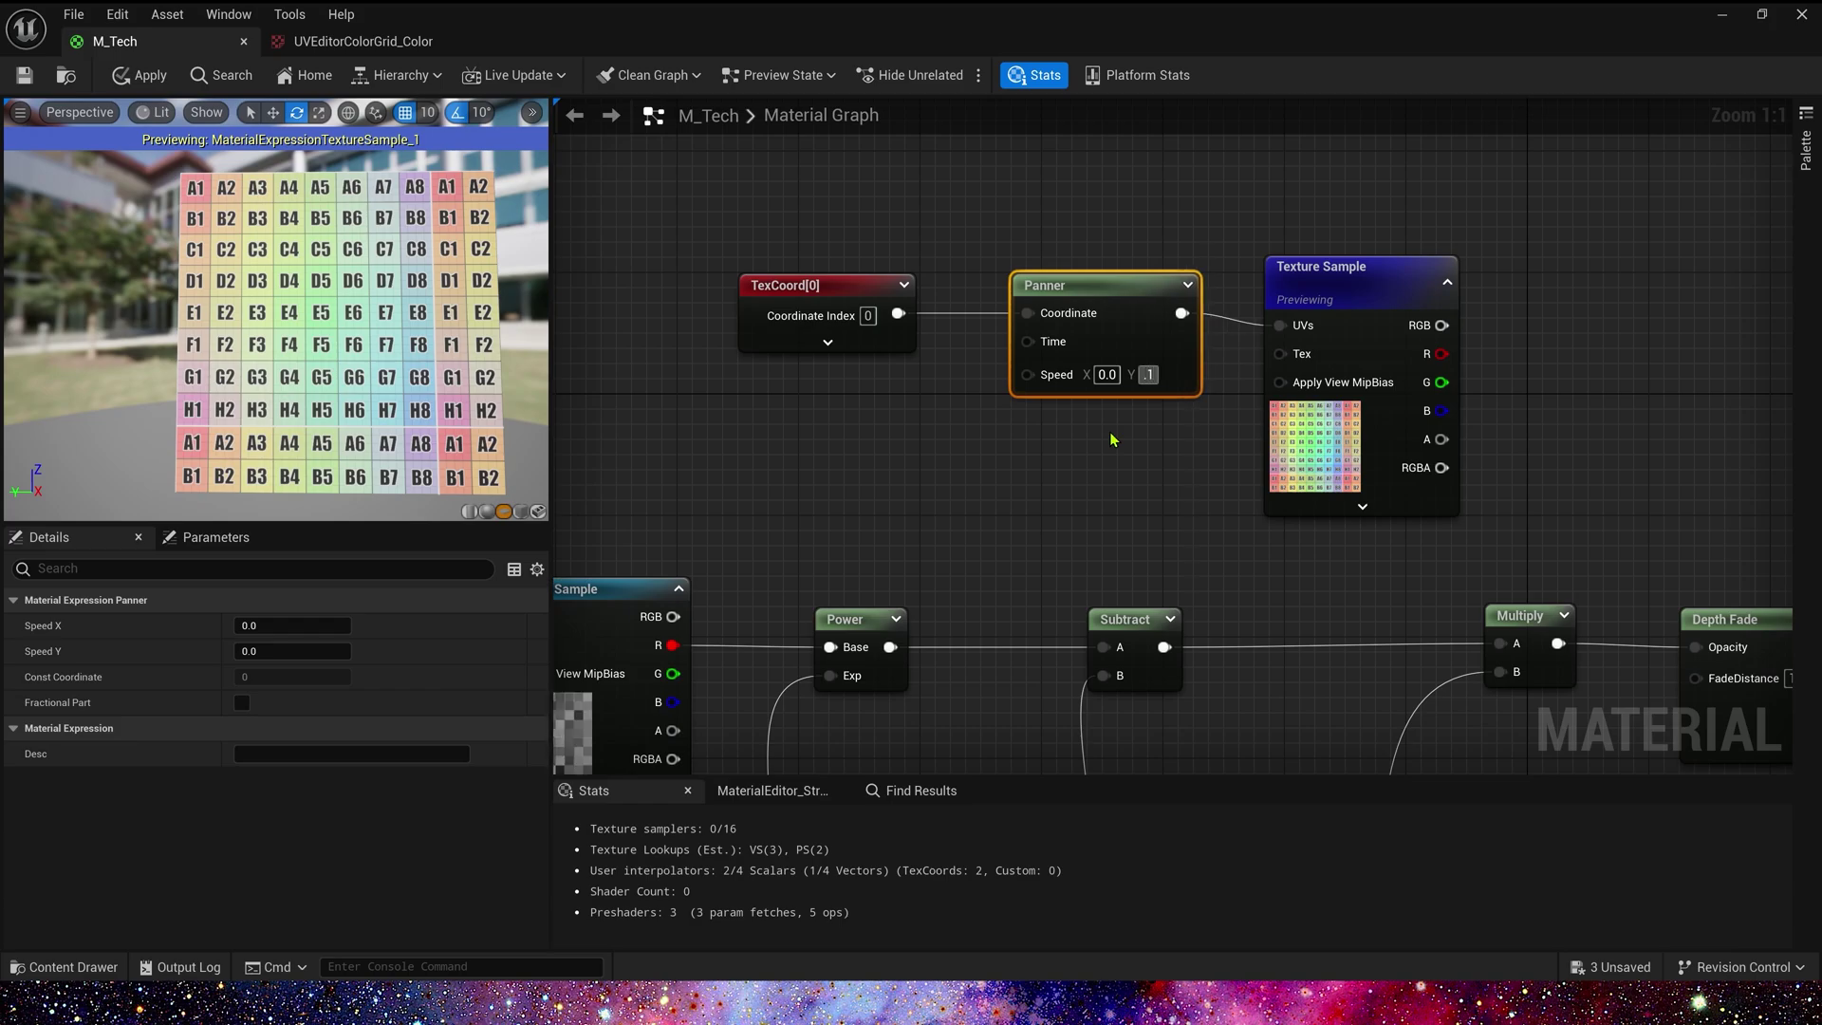
key(Return)
drag(1361, 289, 1364, 277)
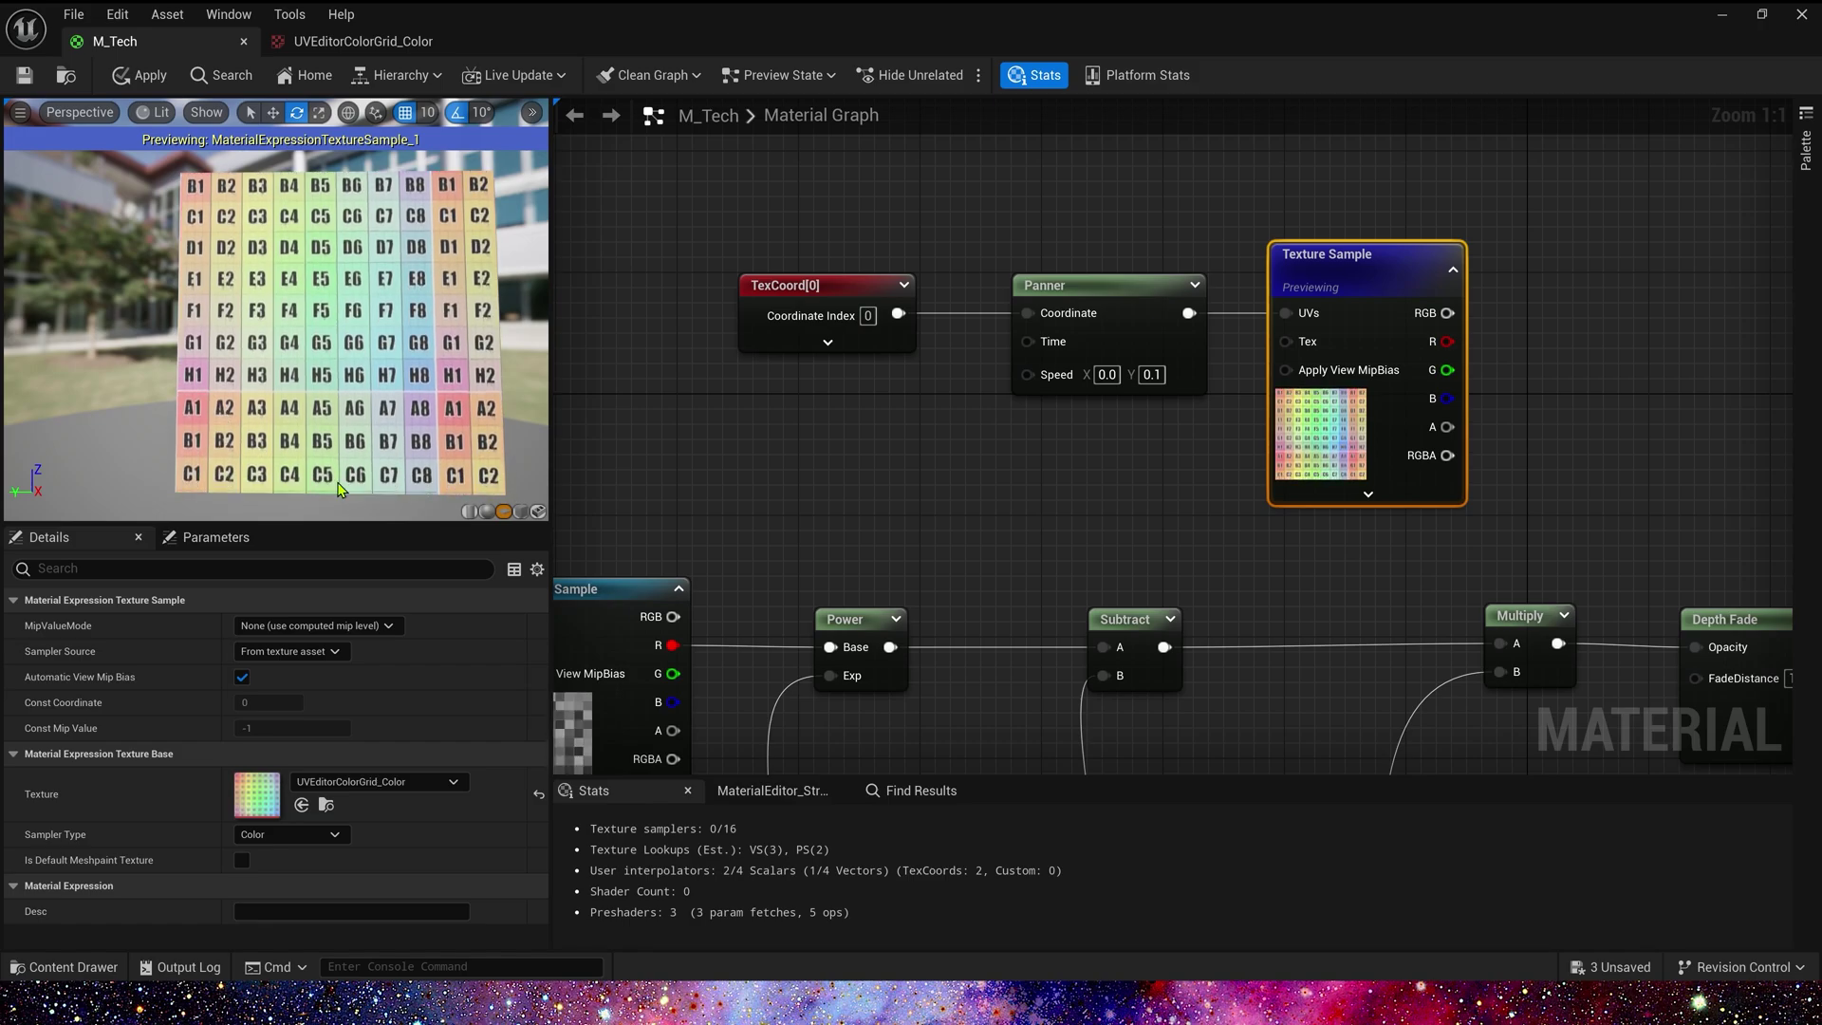
Add a Time node followed by a Floor node and connect the Floor output to the new Panner's Time input.
right_drag(722, 475, 993, 315)
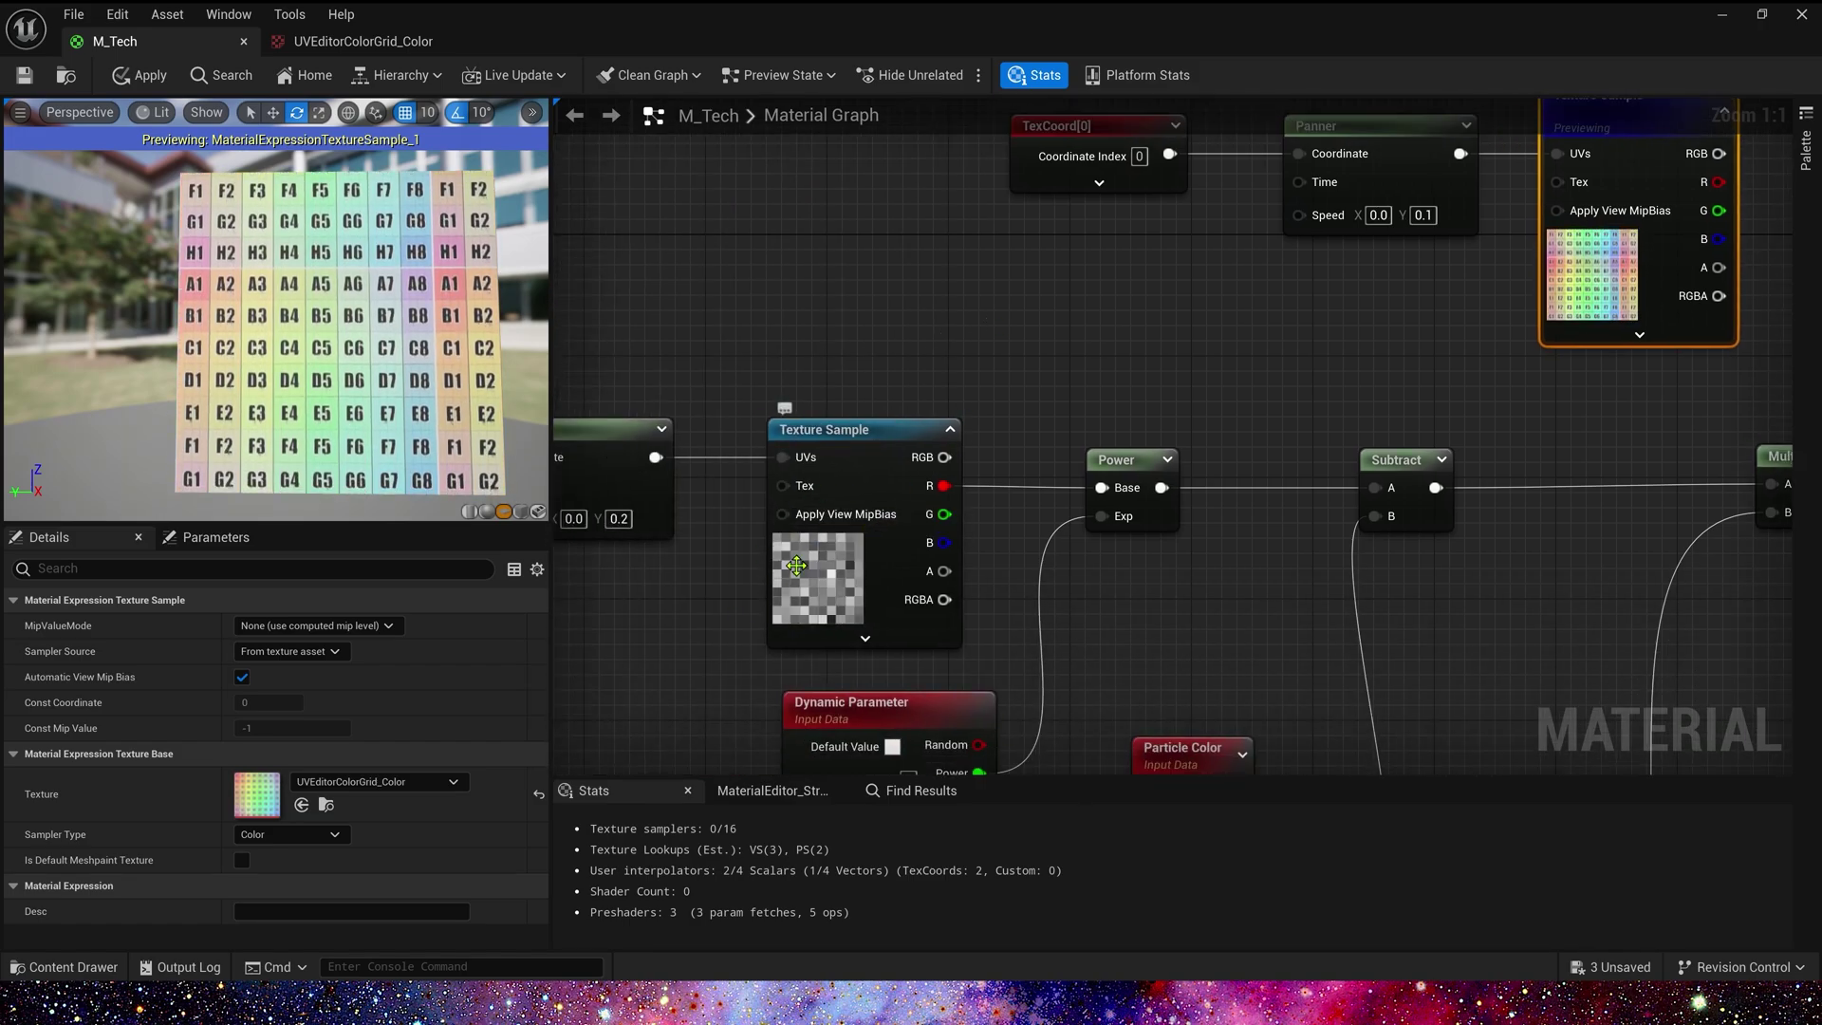
right_drag(1180, 272, 1094, 371)
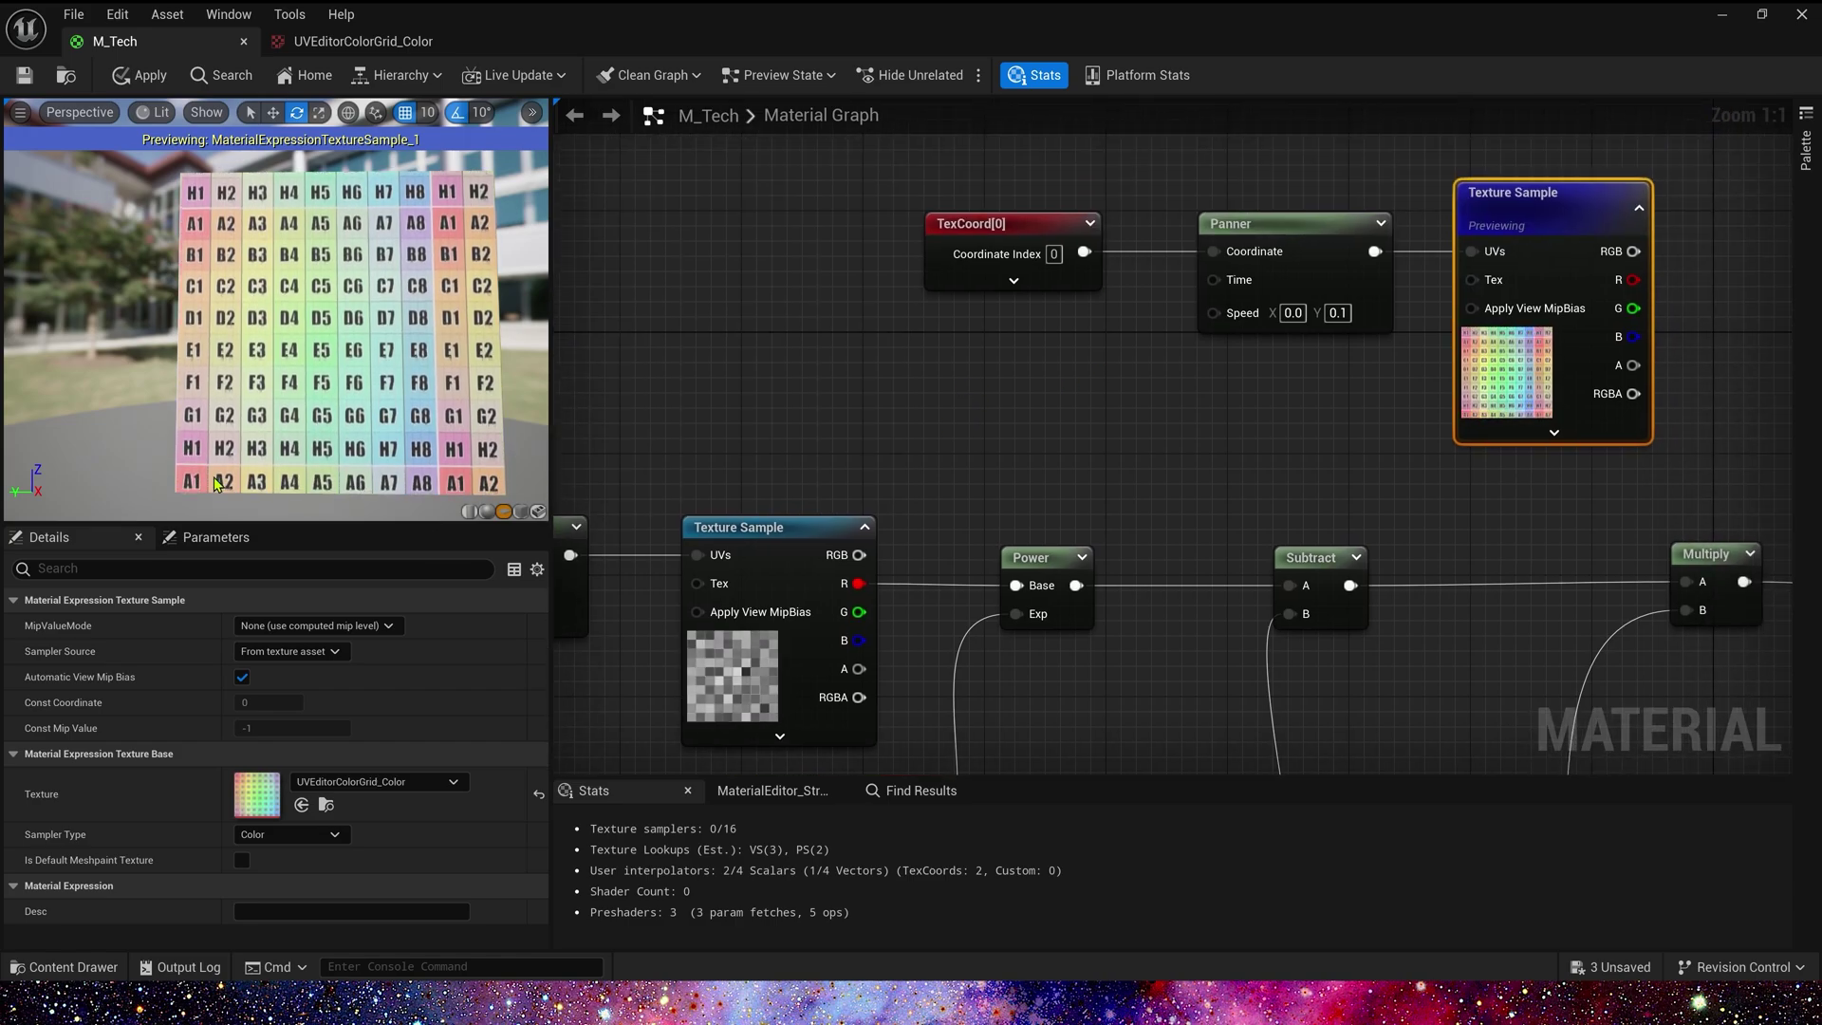
right_click(764, 323)
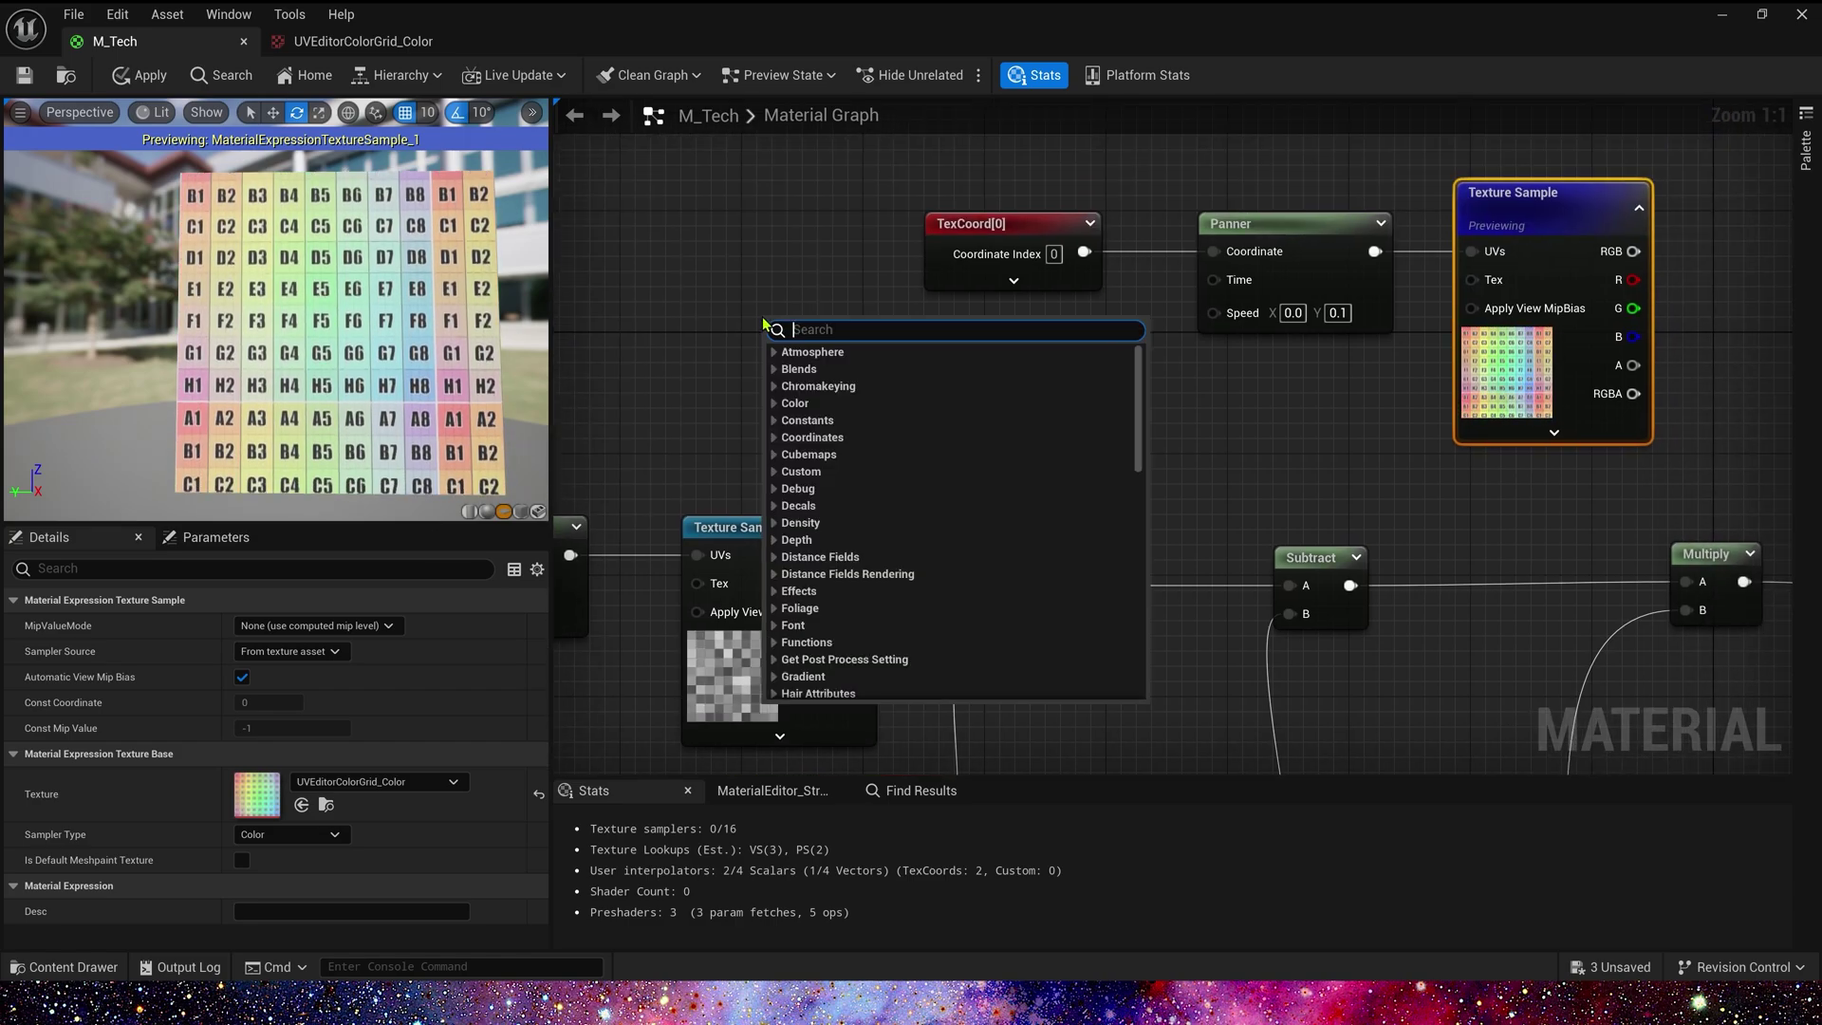
text(time)
key(Return)
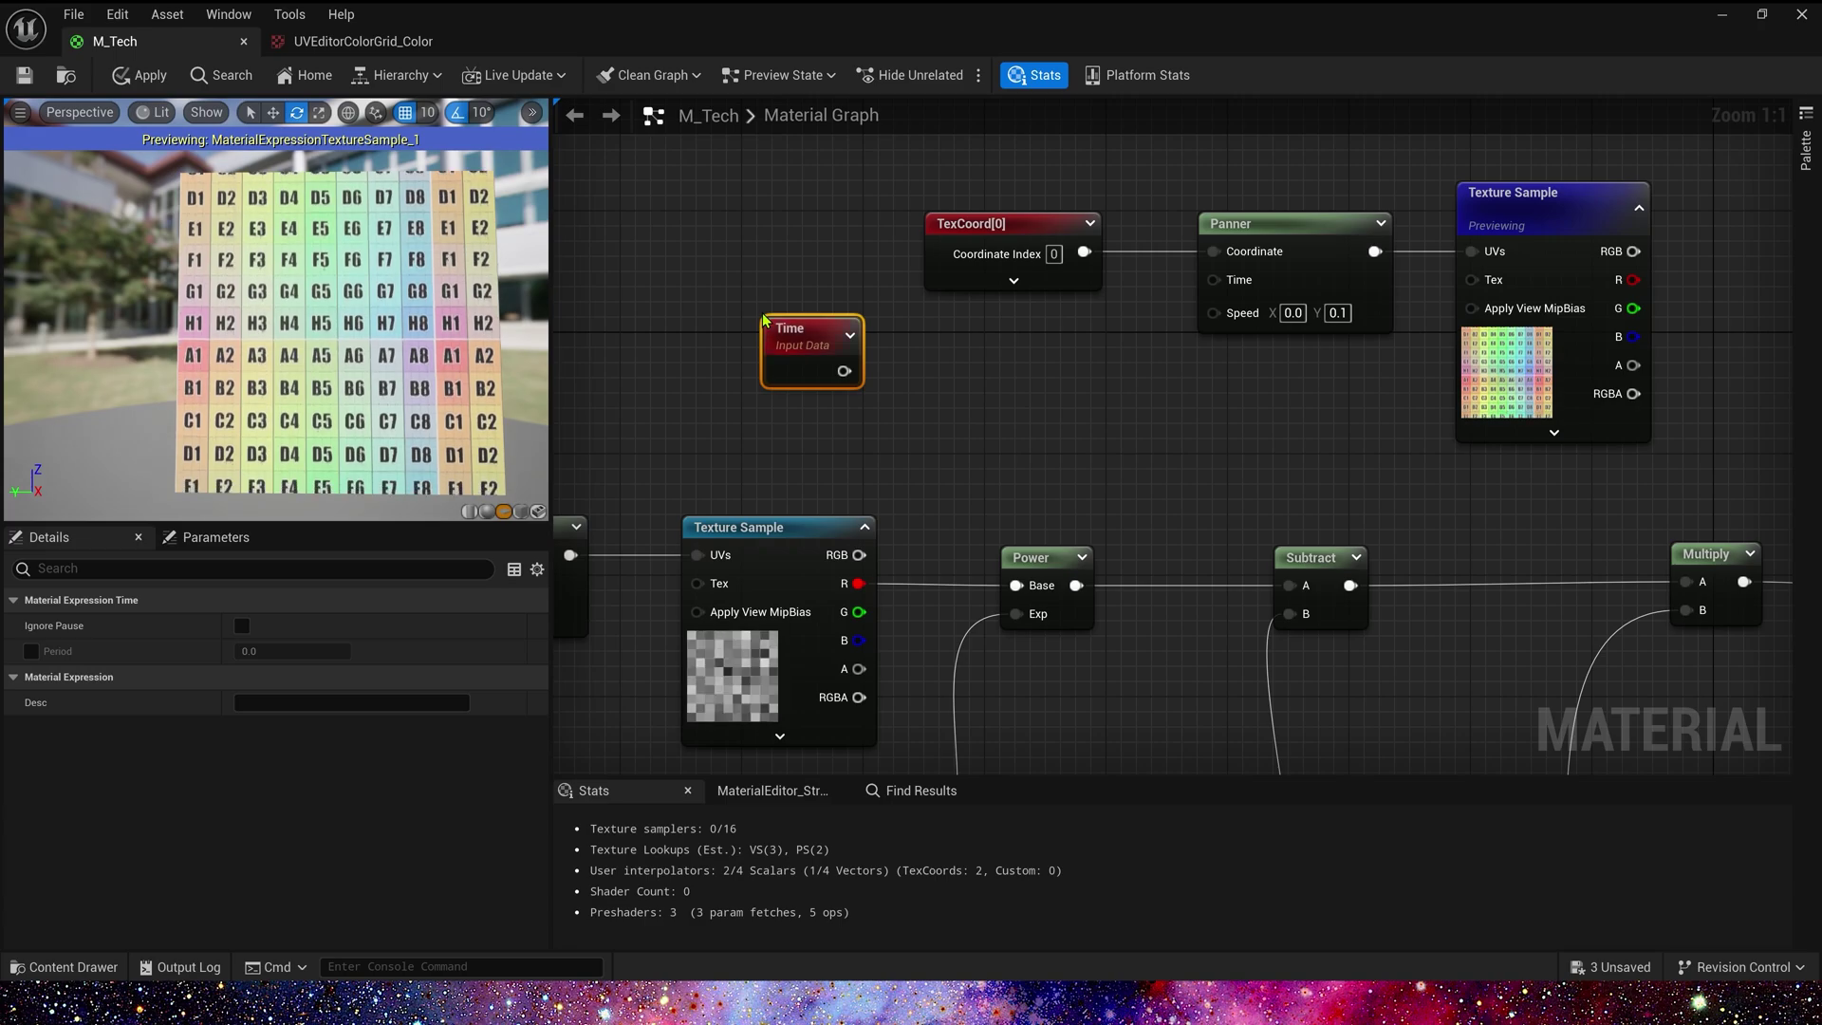
drag(844, 371, 968, 385)
text(floo)
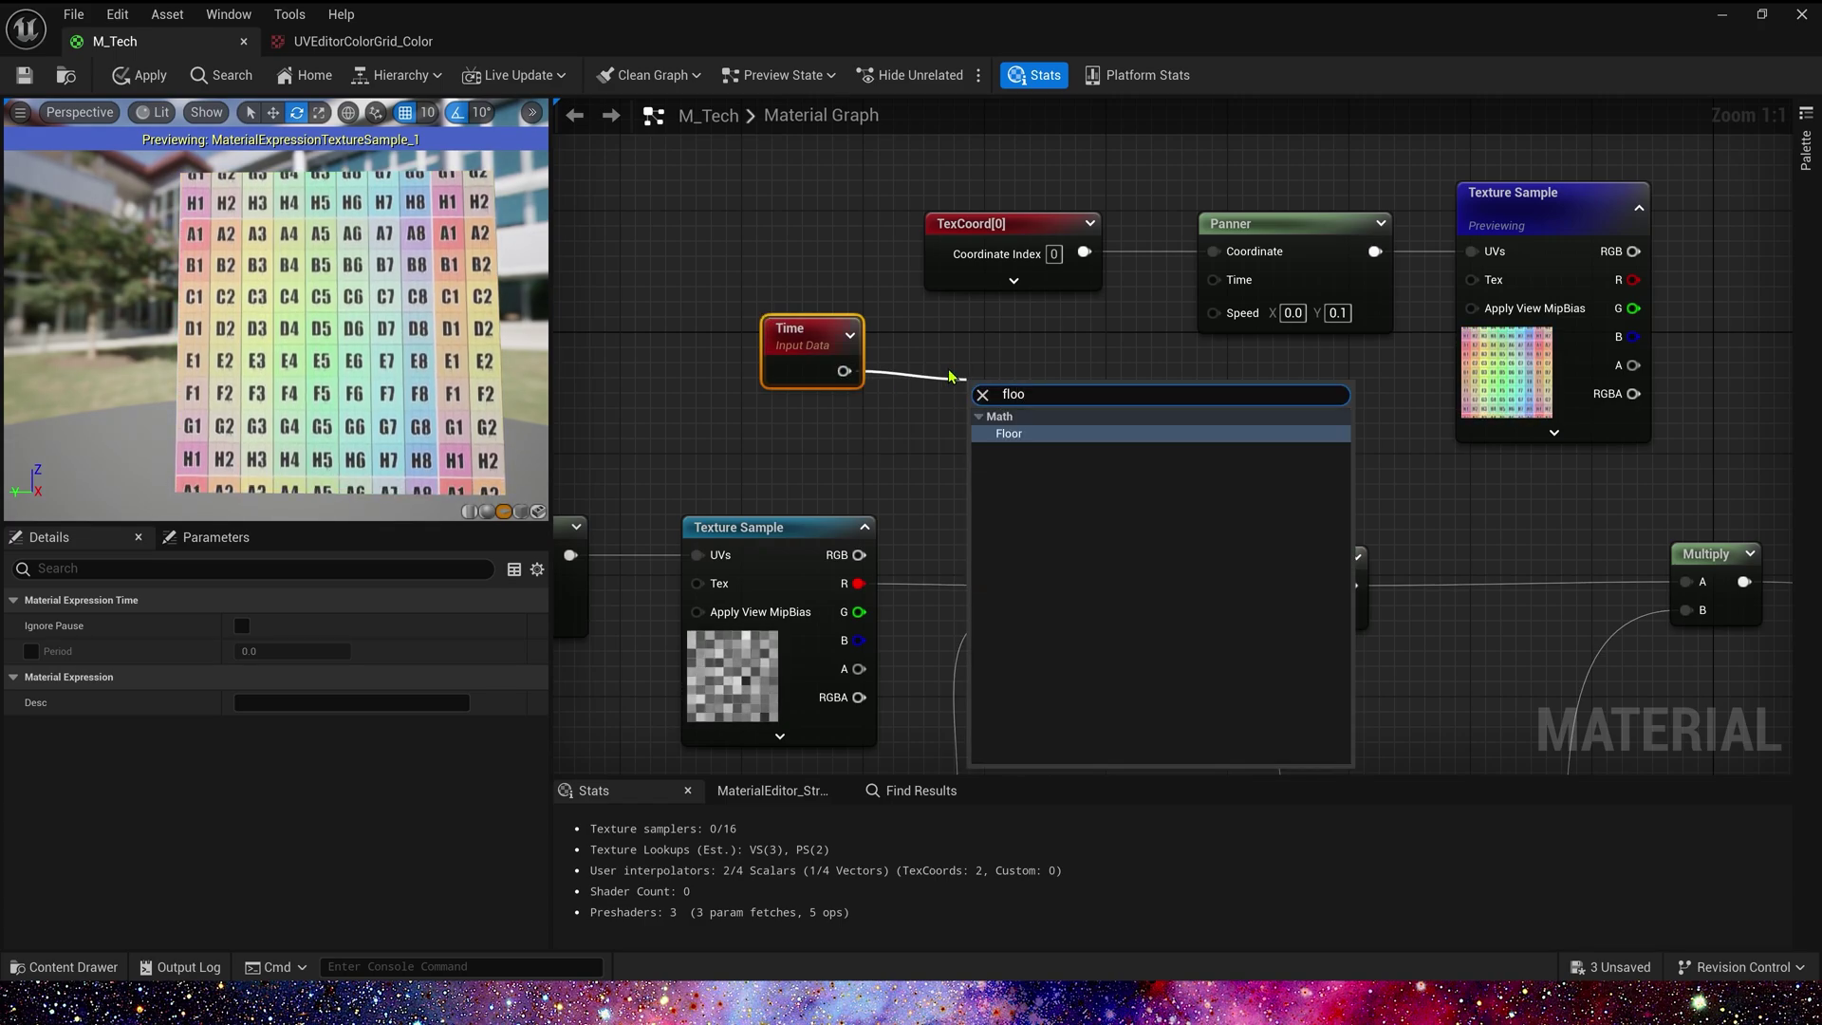
key(Return)
drag(1025, 420, 1214, 281)
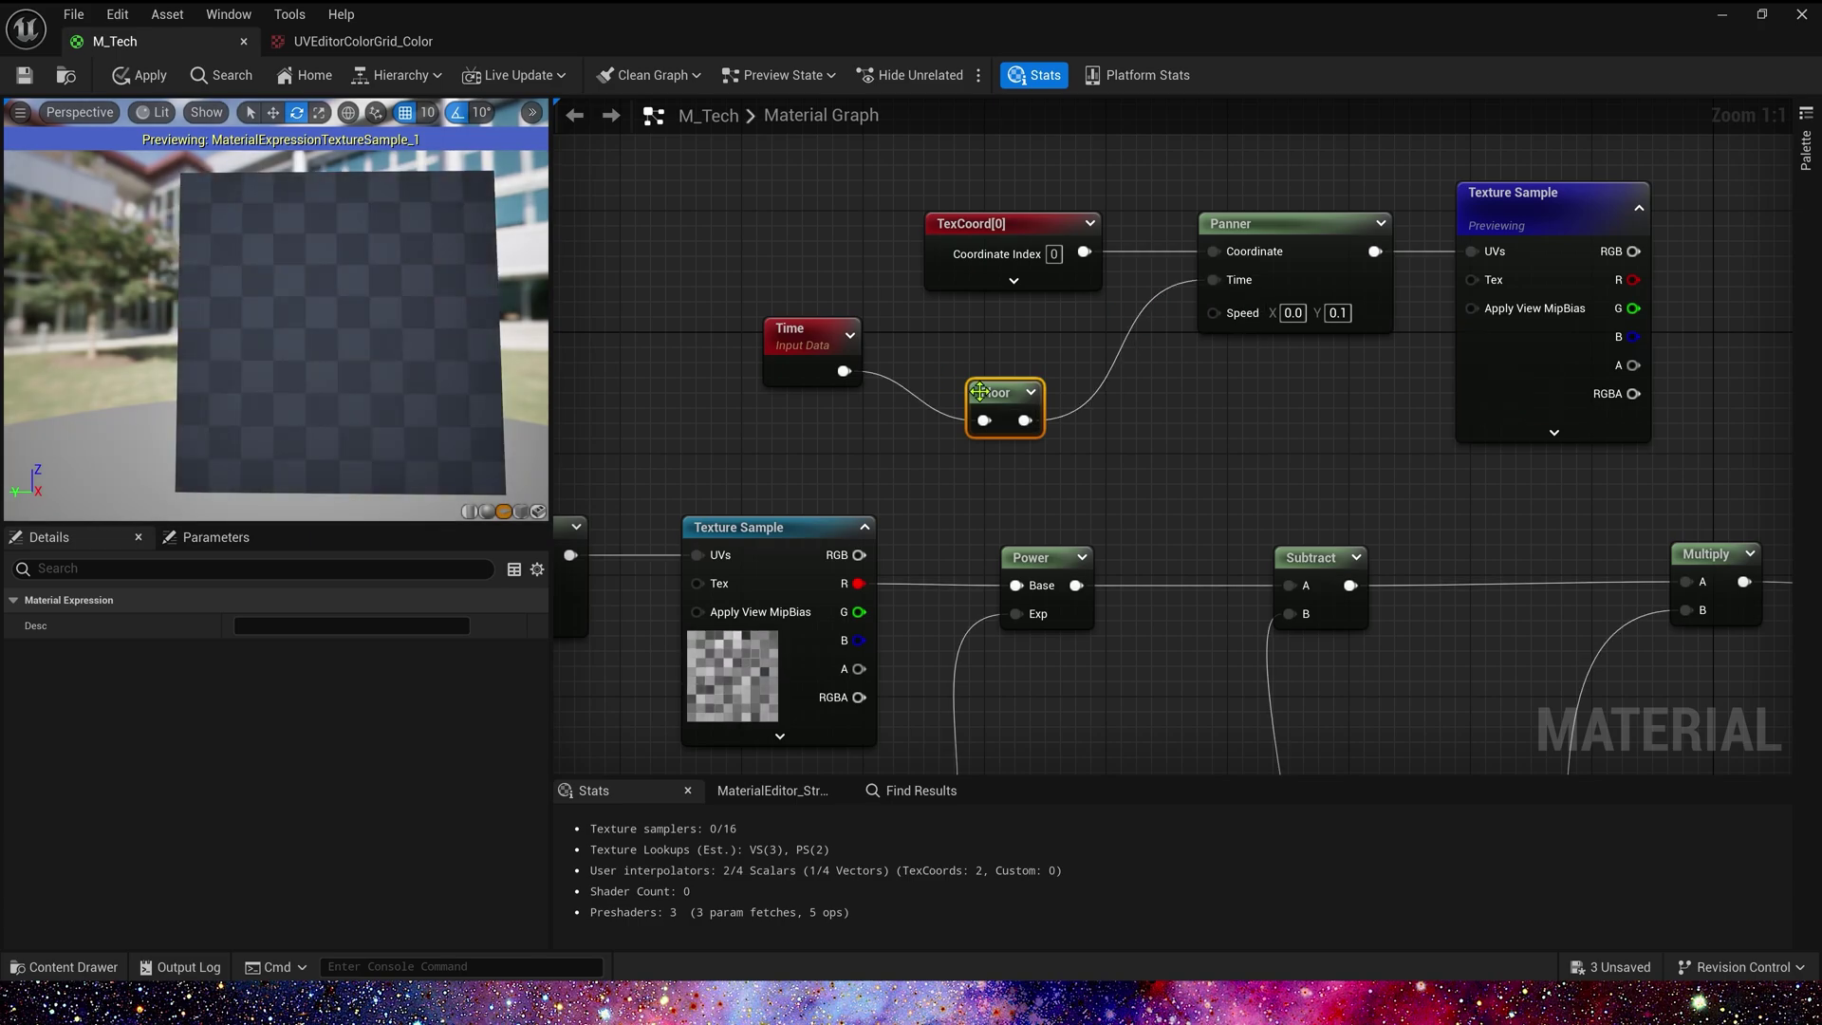
drag(979, 392, 981, 360)
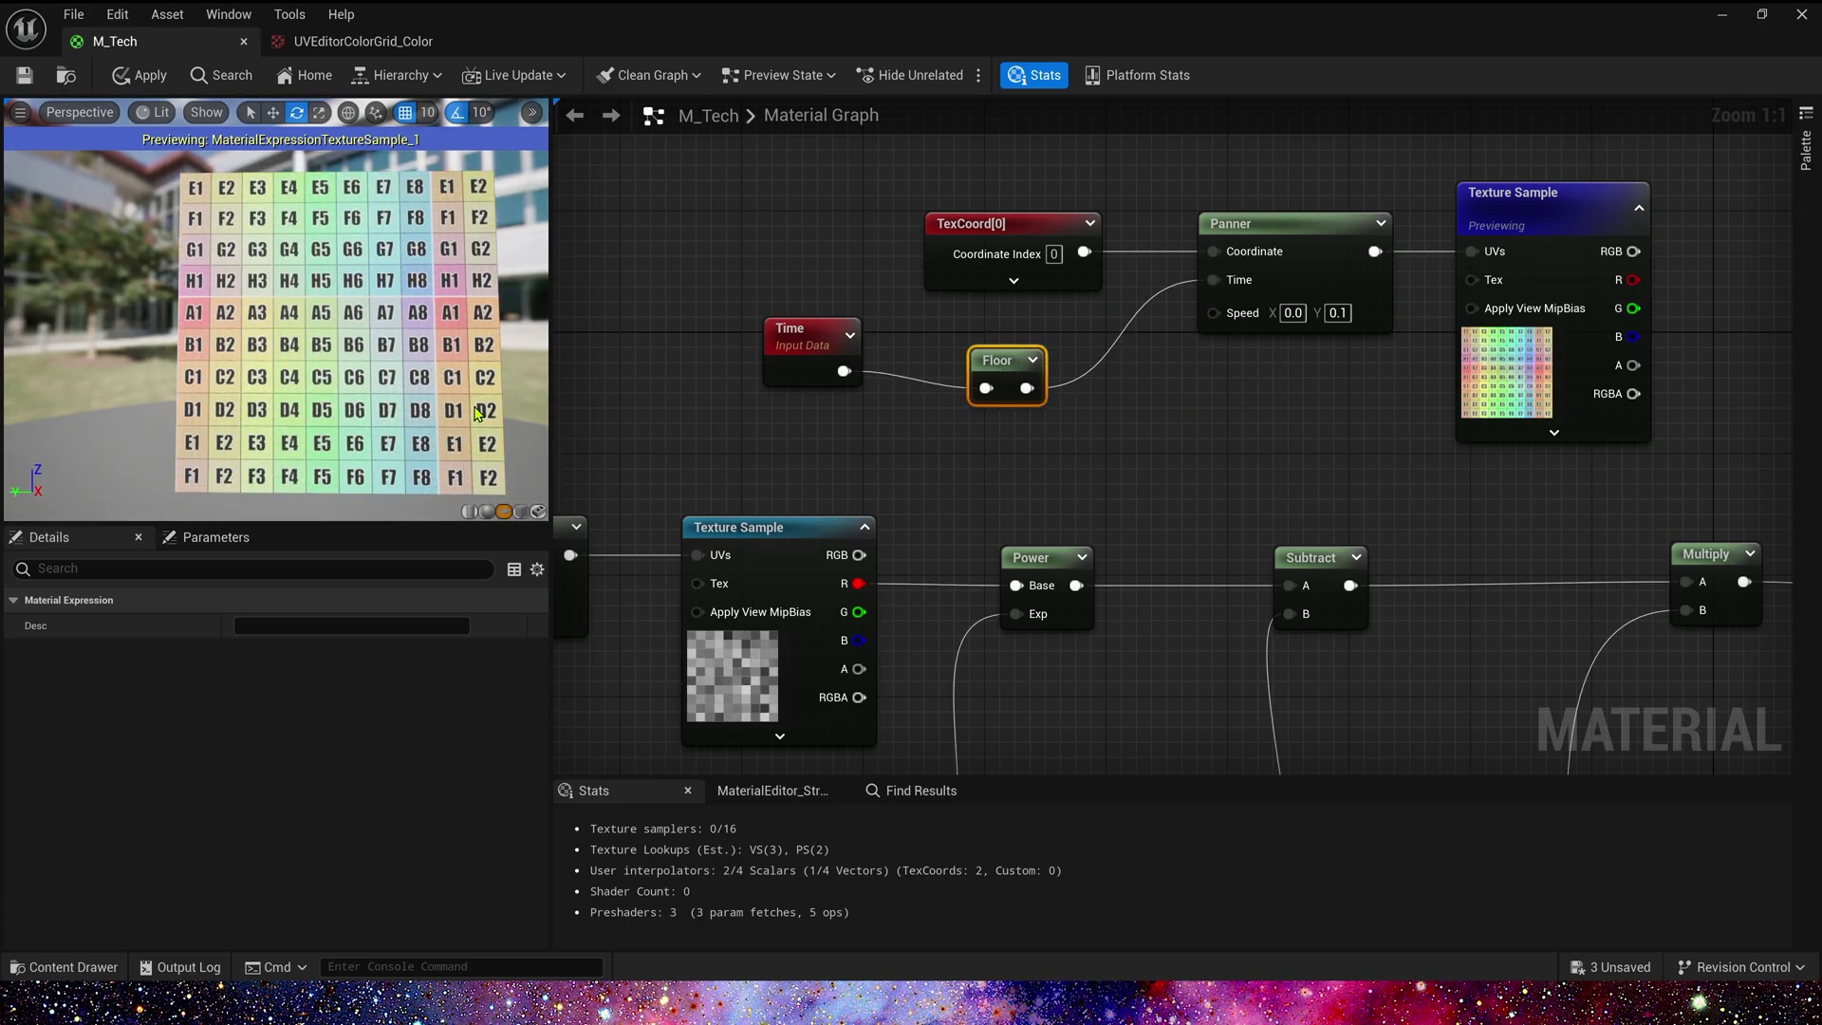
Insert a Multiply node between Time and Floor and set its B value to 2.
drag(806, 333, 867, 399)
key(m)
click(847, 363)
drag(893, 370, 986, 388)
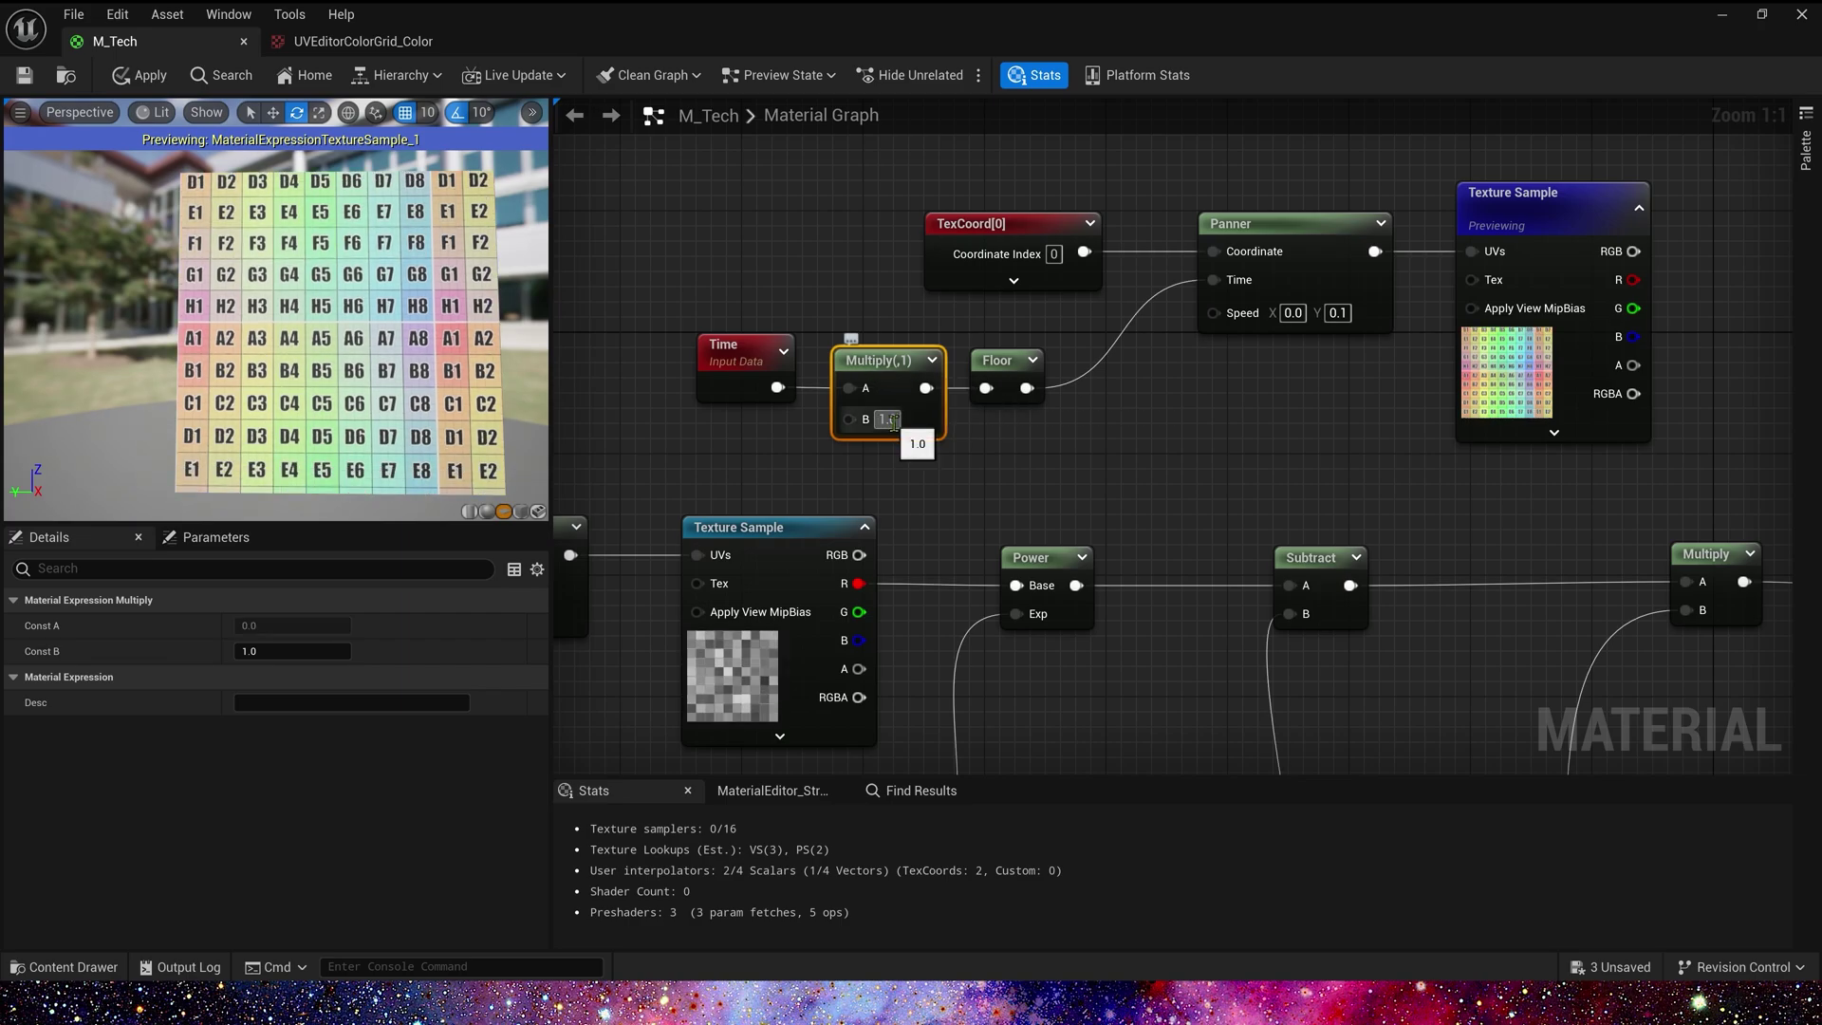
text(2)
key(Return)
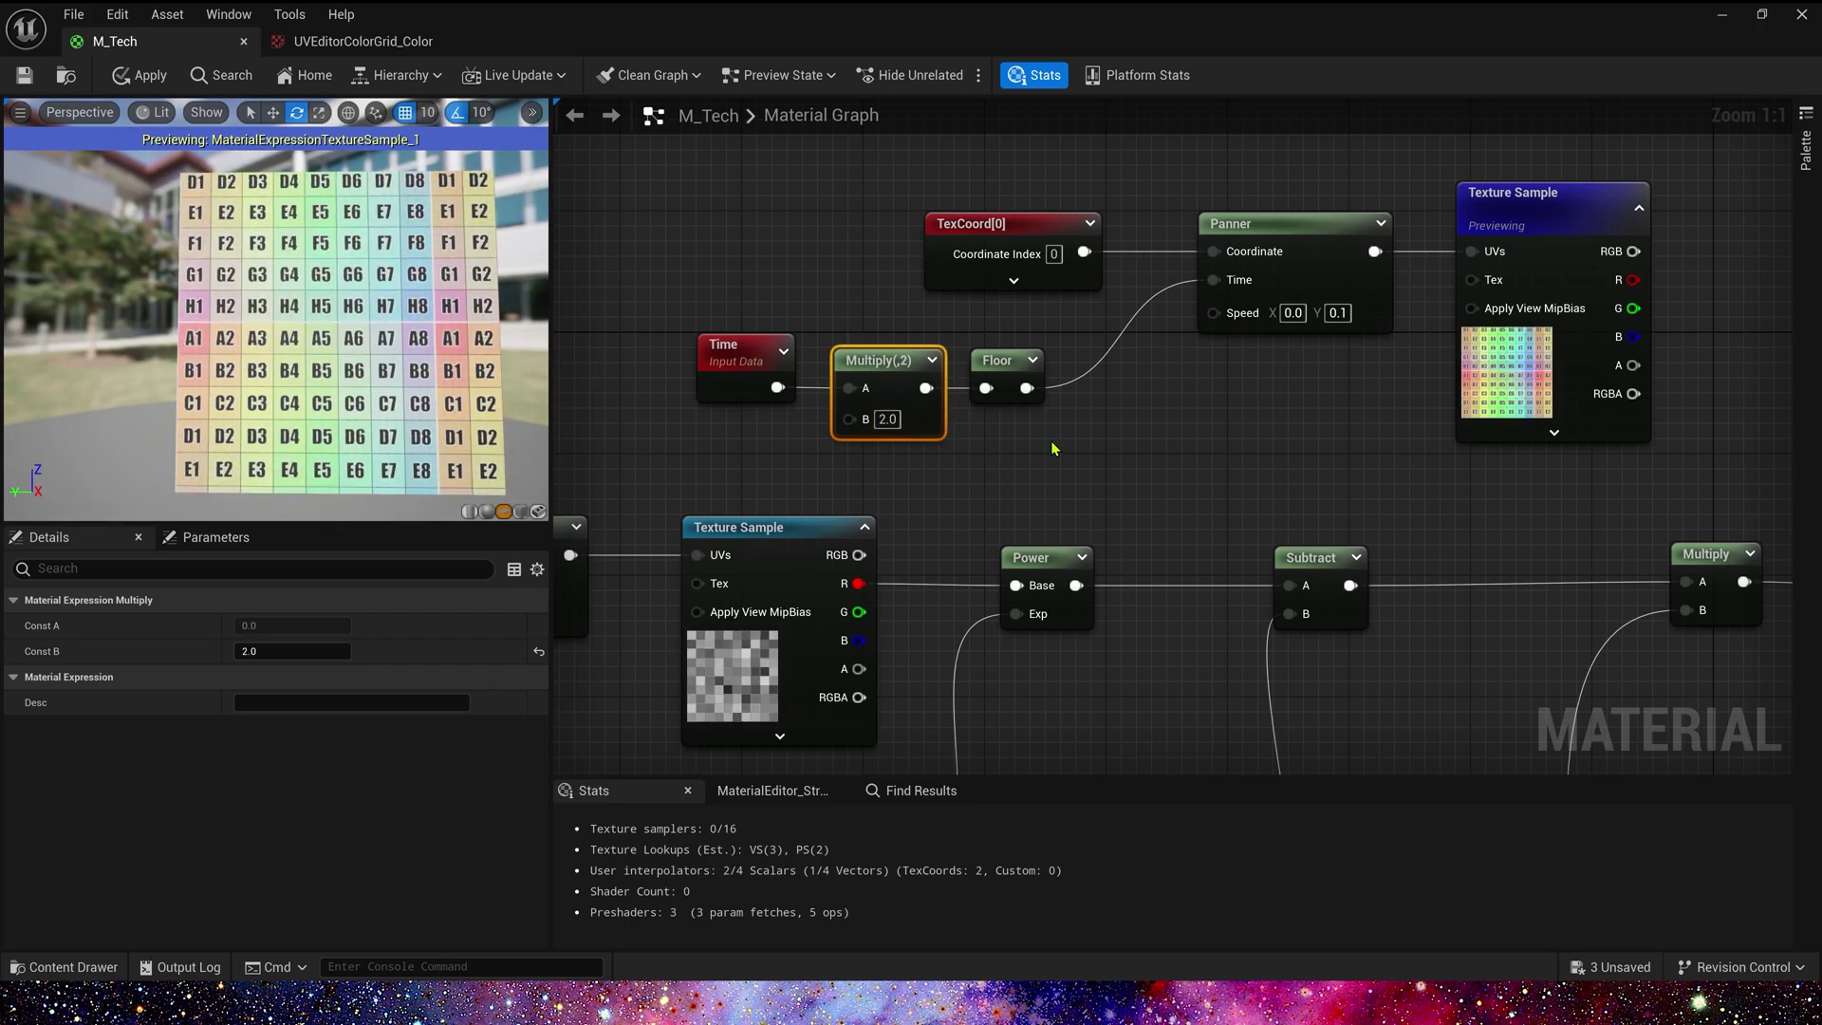
Set the color grid Panner's Speed X to 0.25 and Speed Y to 0.125.
right_drag(1266, 391, 983, 431)
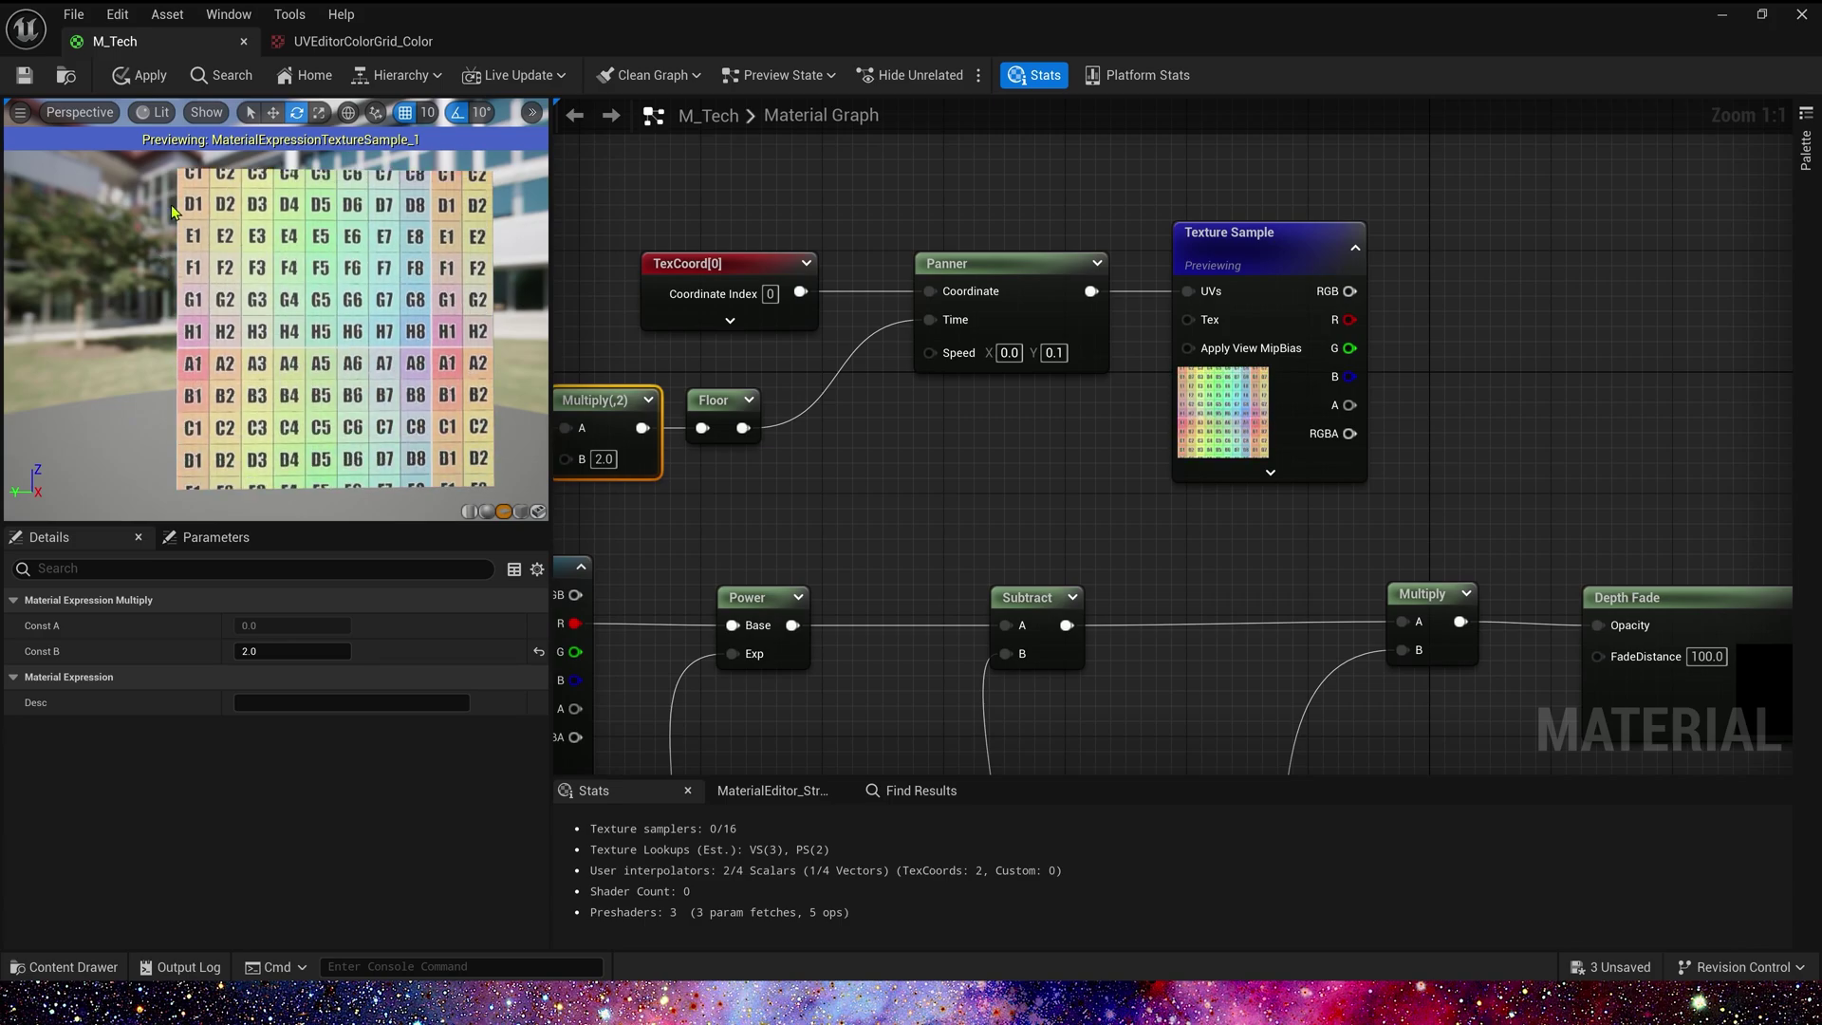
drag(173, 210, 194, 213)
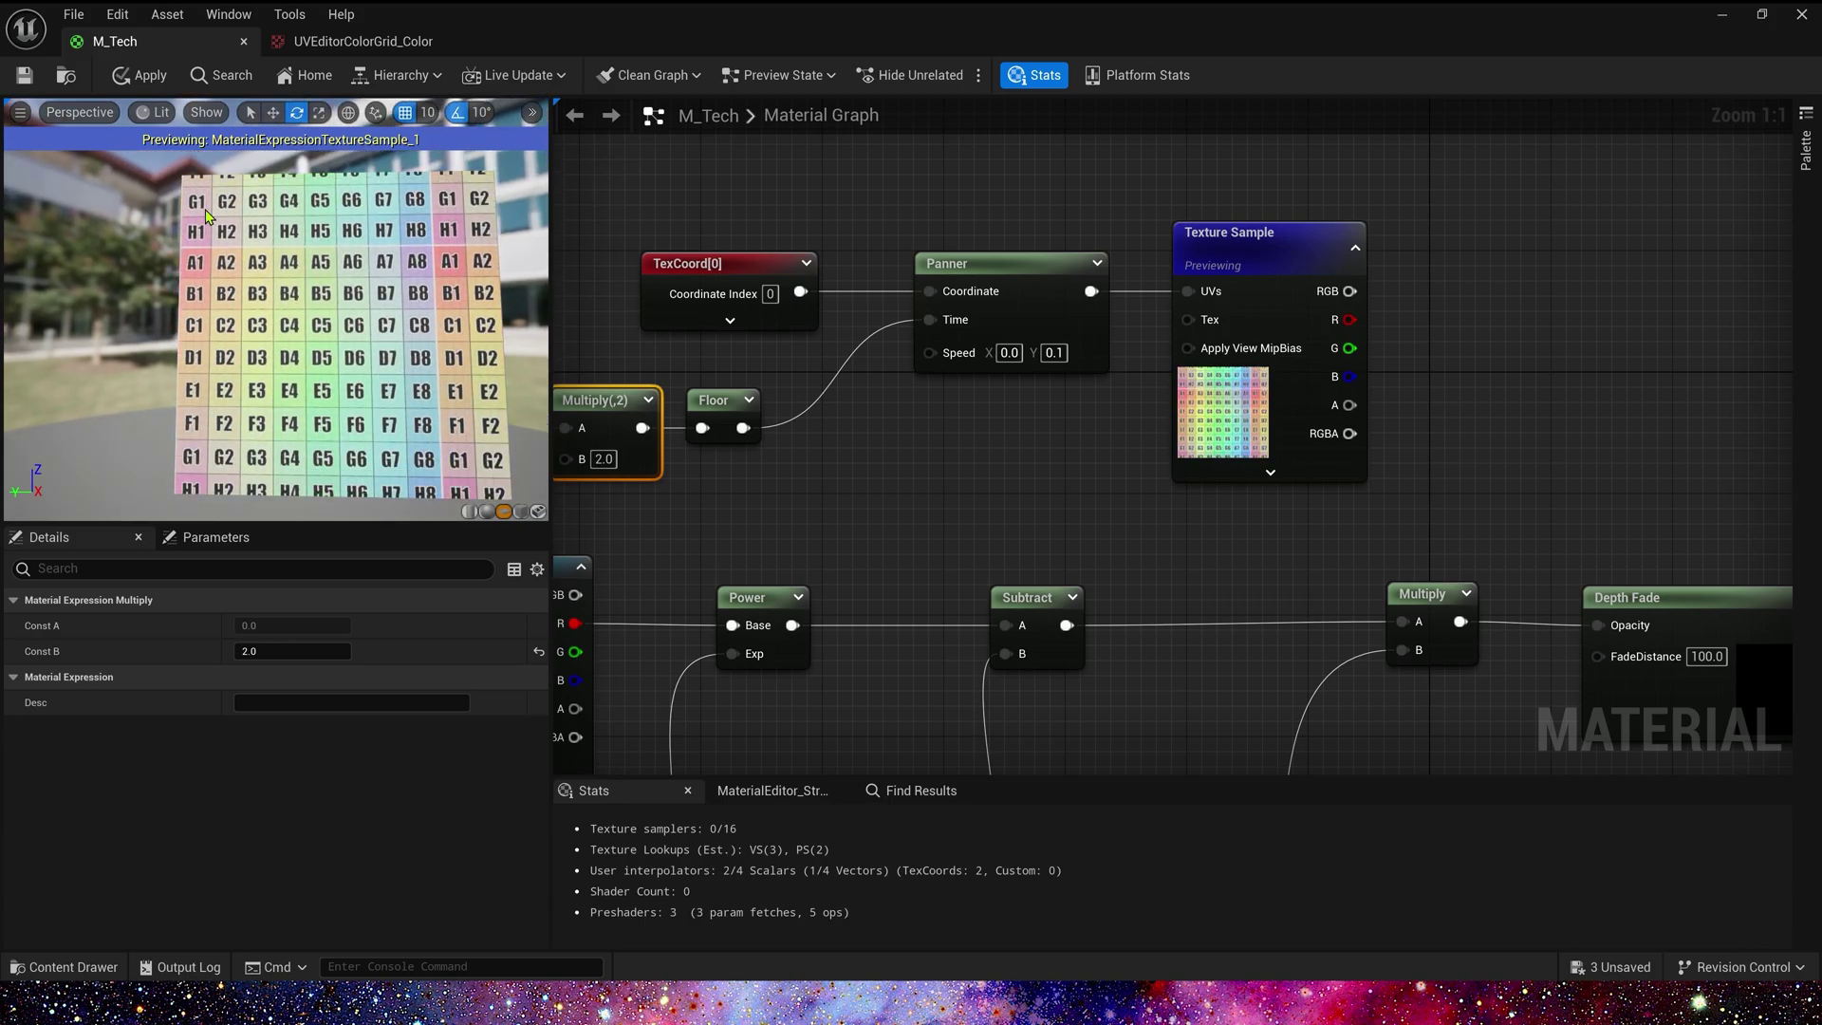
click(730, 264)
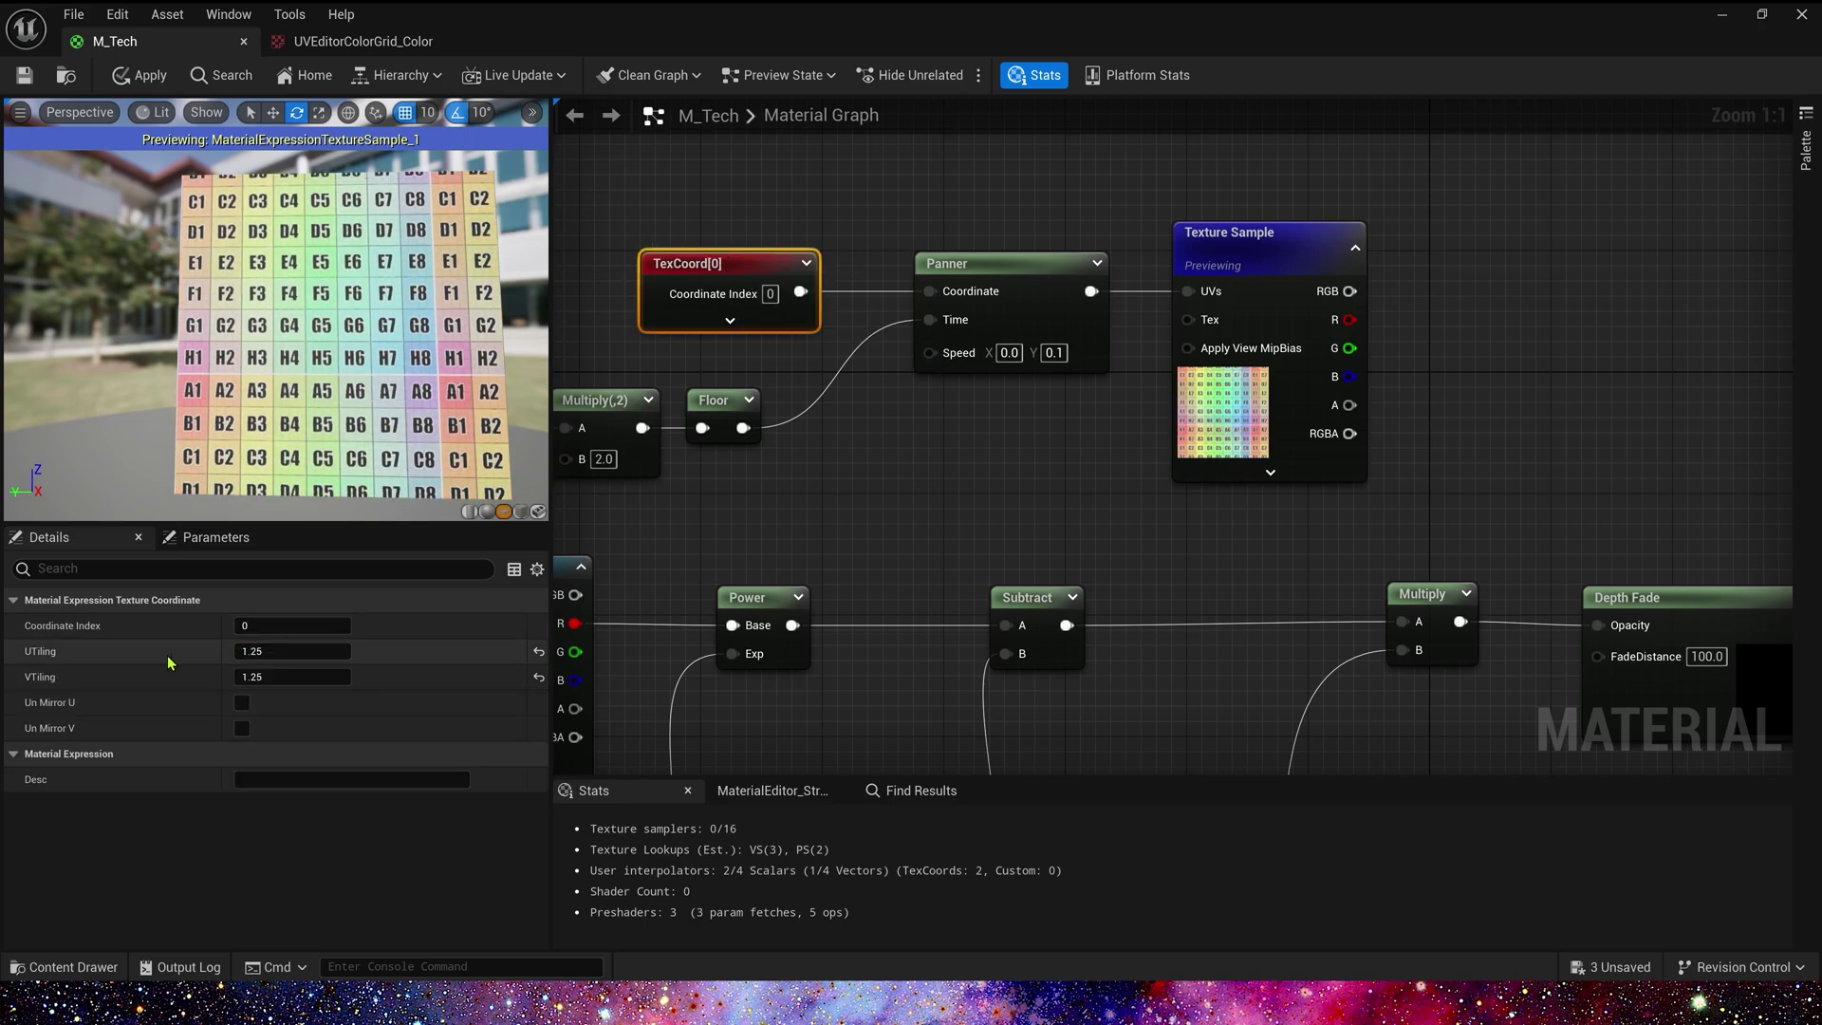
click(1069, 325)
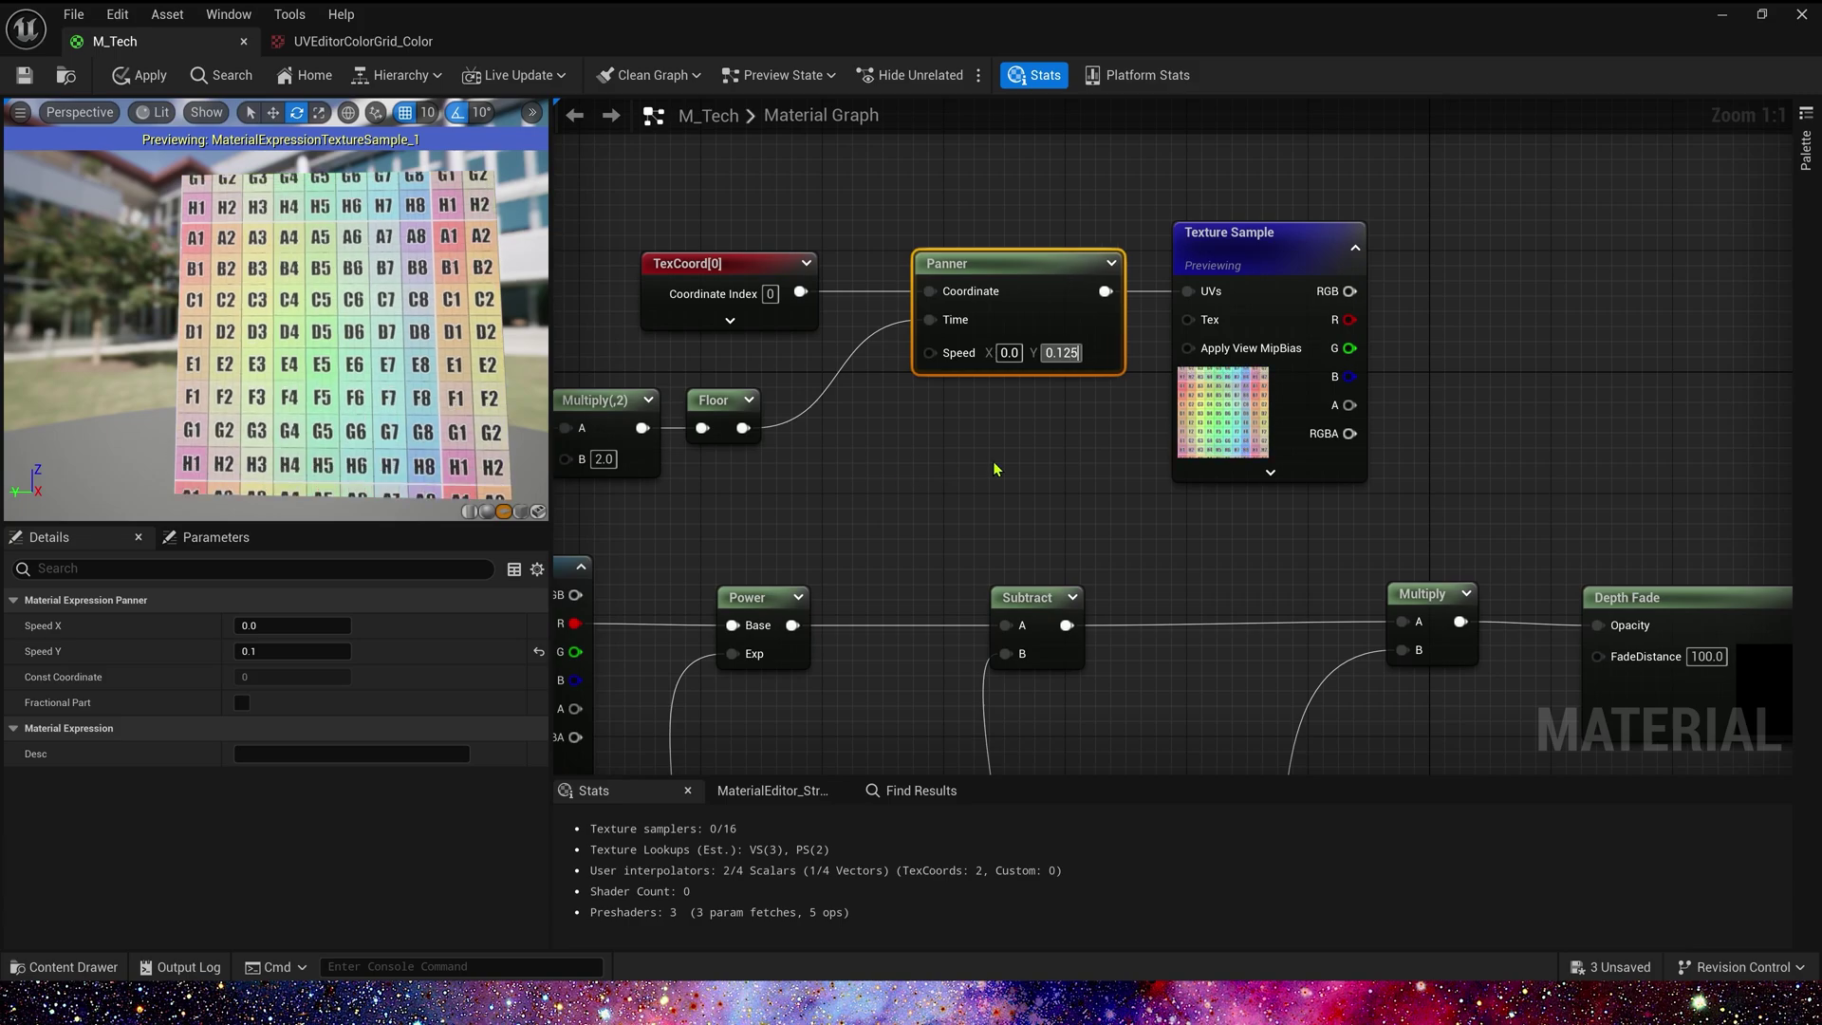
key(Return)
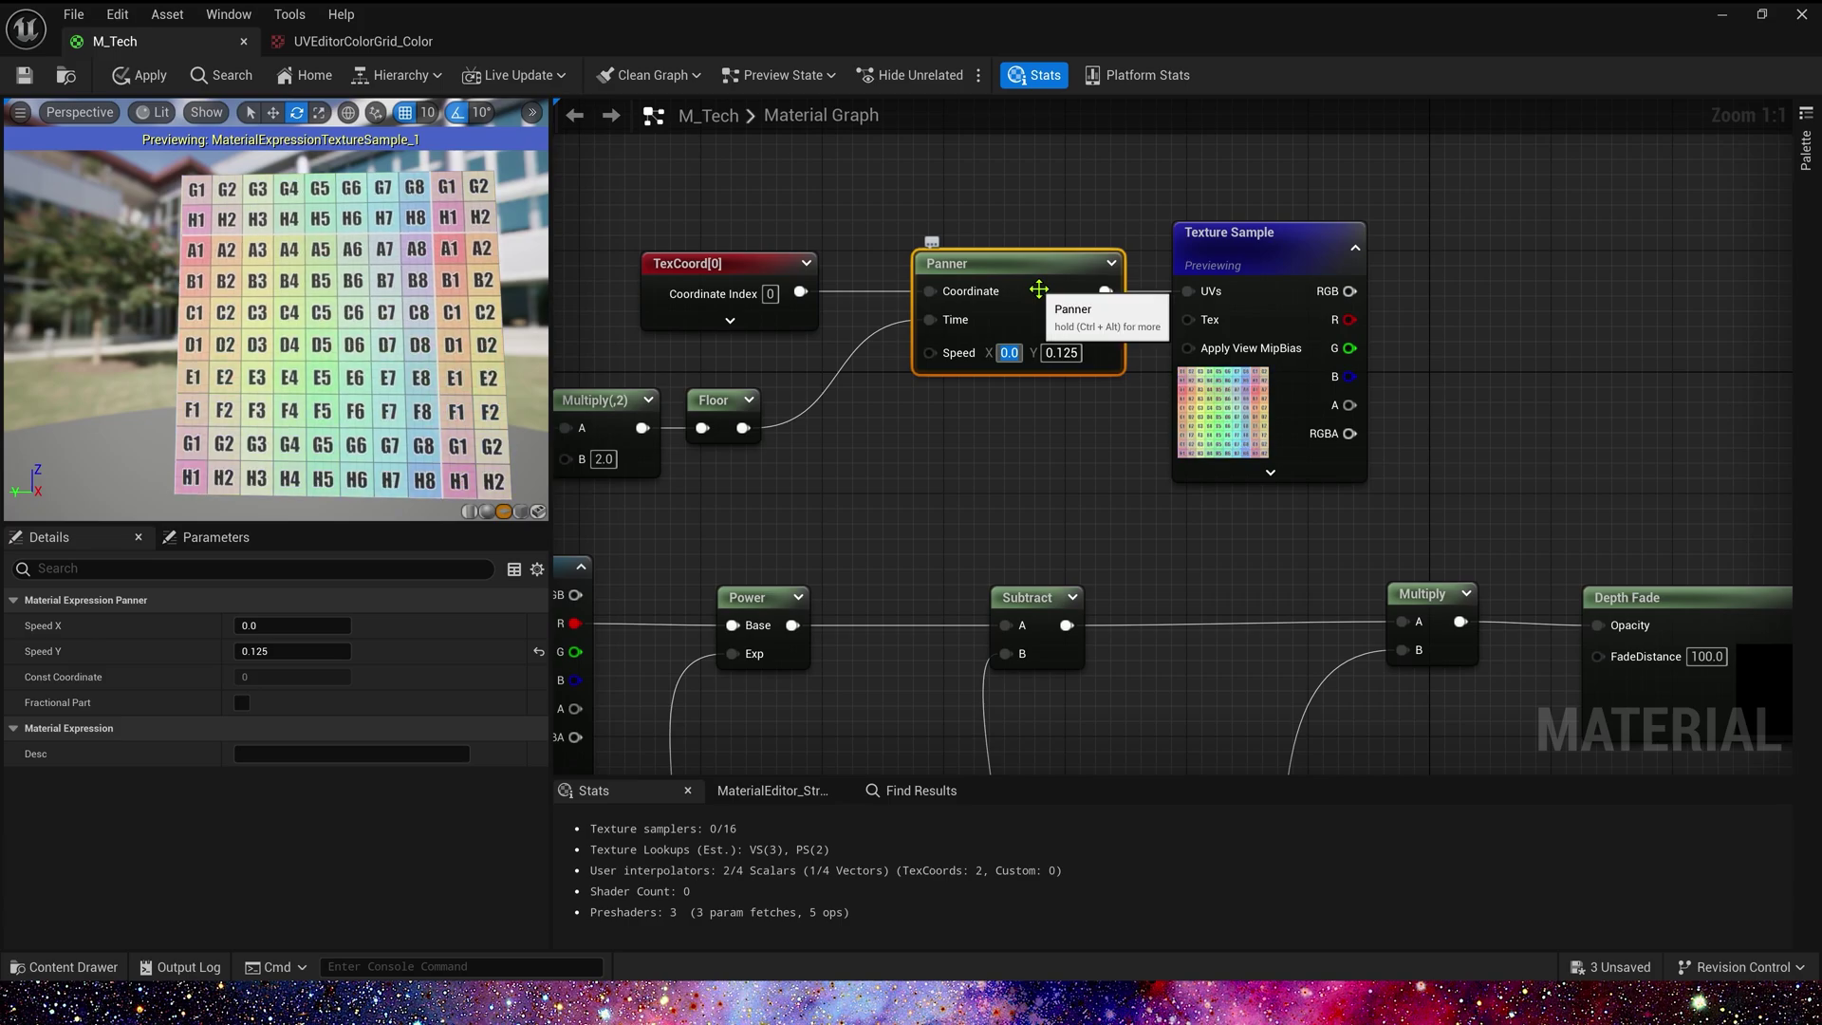
key(Tab)
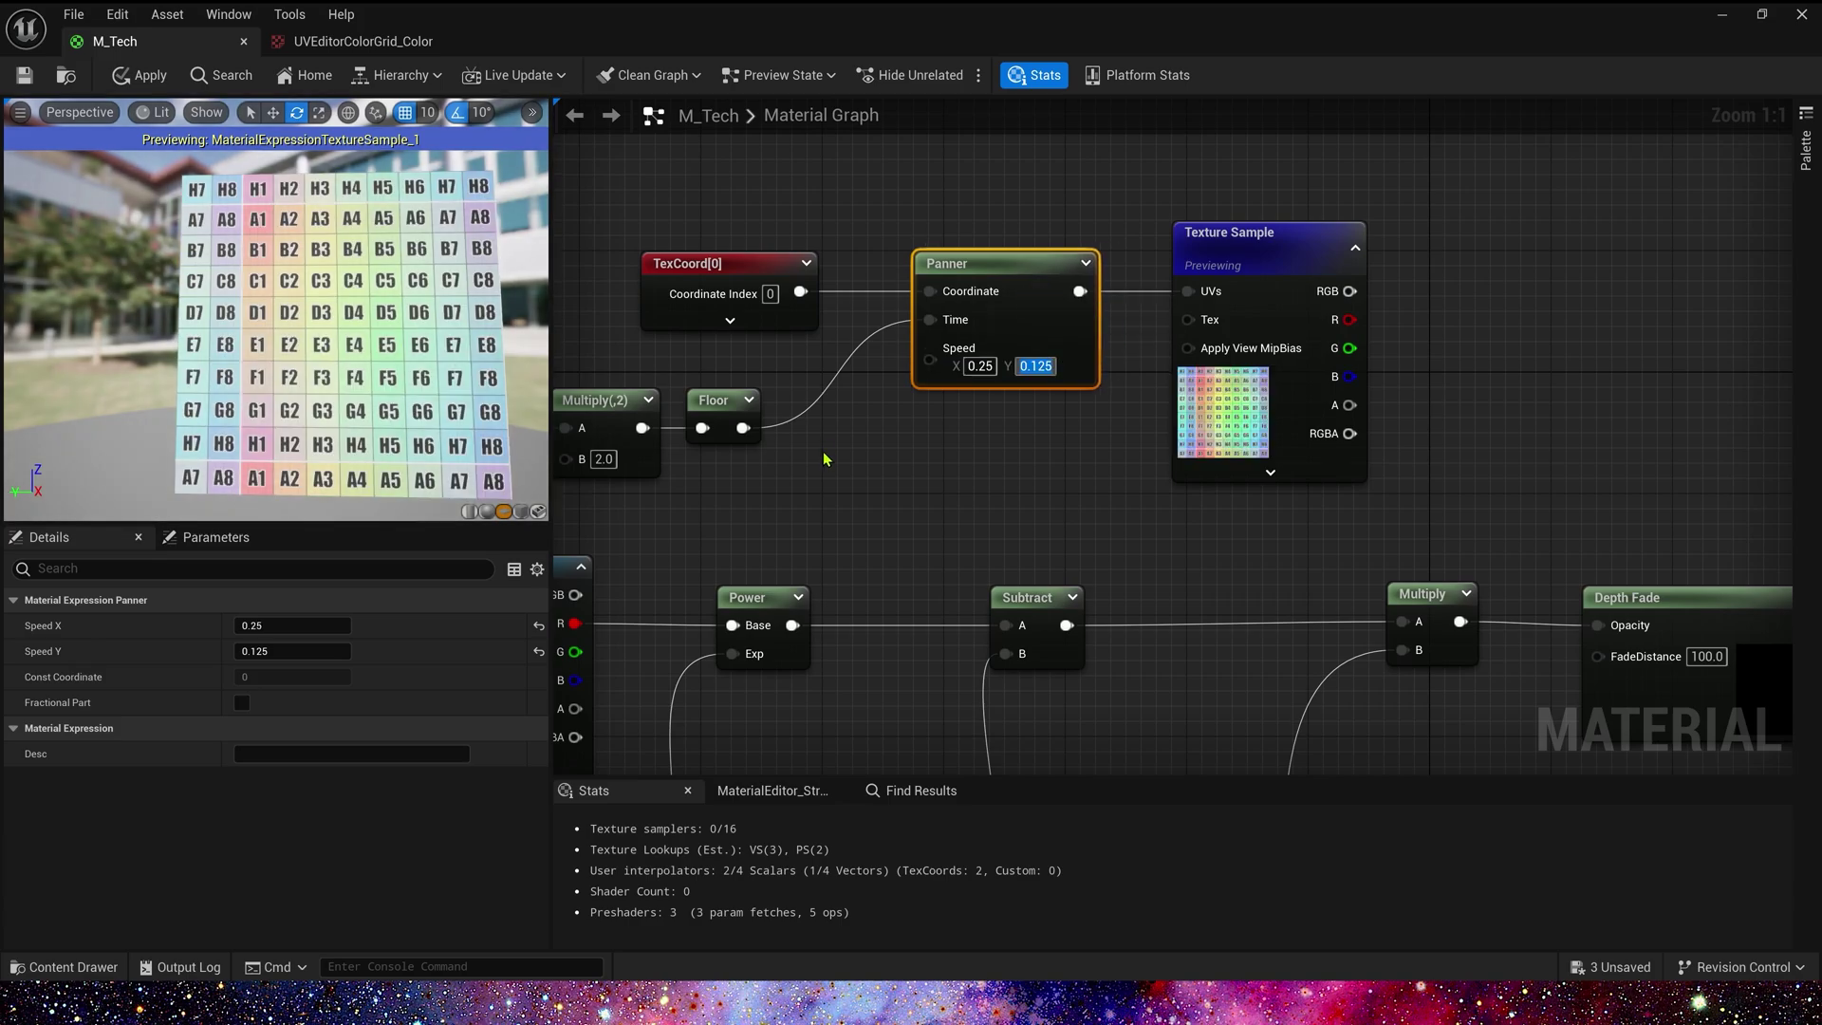
Add a Multiply node after the color grid Texture Sample and connect the sample's RGB output to its B input.
right_drag(1468, 359, 1094, 339)
scroll(1174, 222, down, 1)
right_drag(1191, 180, 1104, 494)
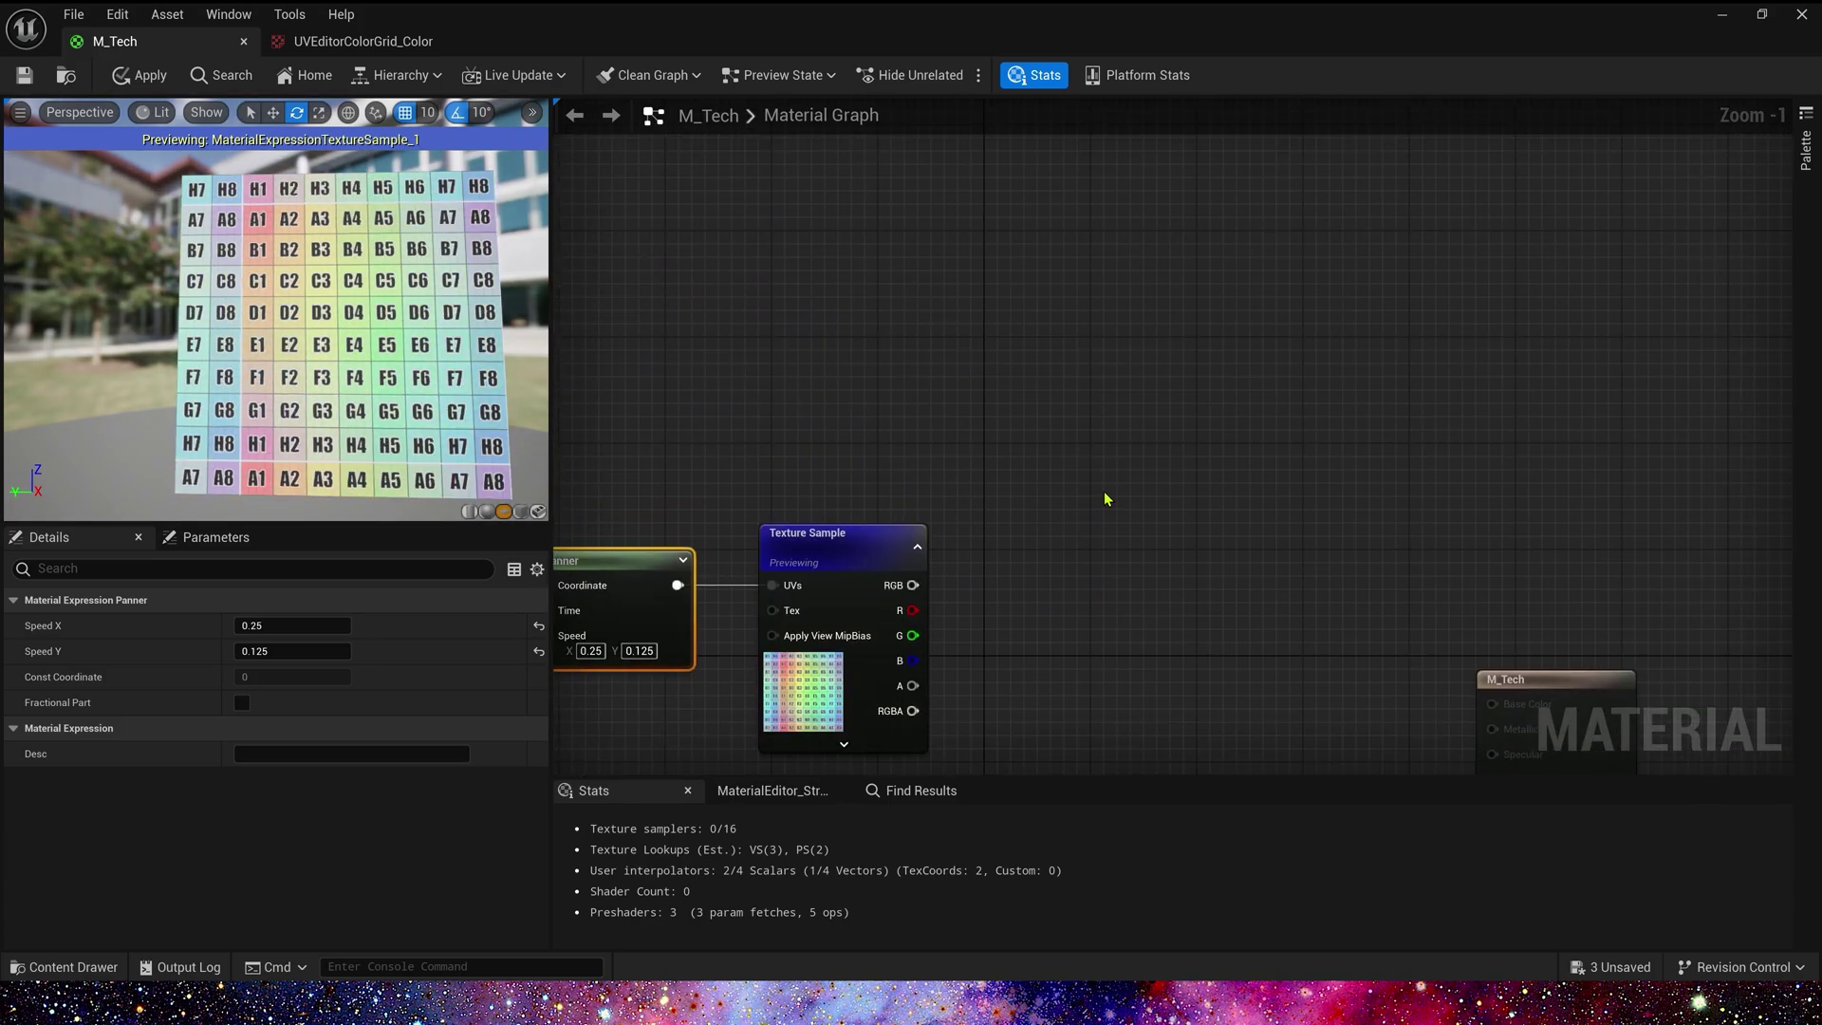
key(m)
click(1135, 390)
drag(913, 584, 1146, 452)
Connect a new Particle Color node's RGB to the Multiply's A input, feed the Multiply into Emissive Color, and apply the material.
right_click(774, 168)
text(par)
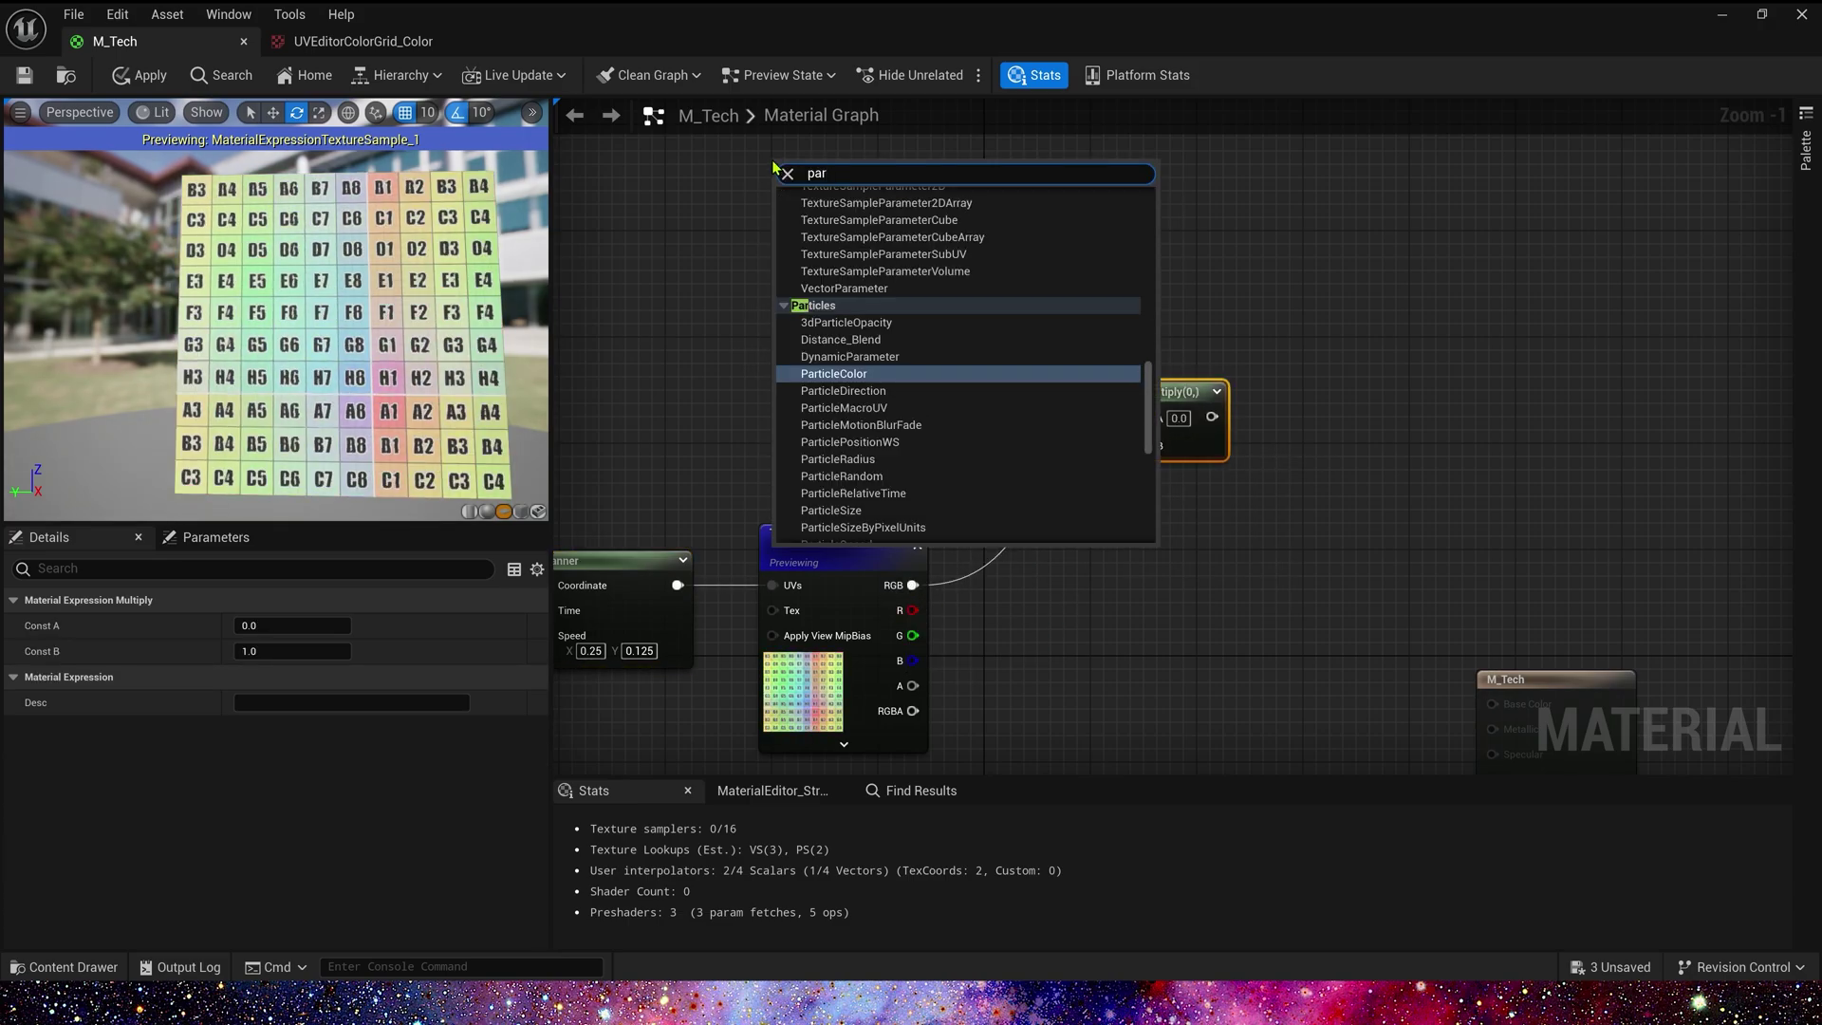
click(832, 378)
drag(824, 177, 849, 222)
drag(888, 251, 1147, 417)
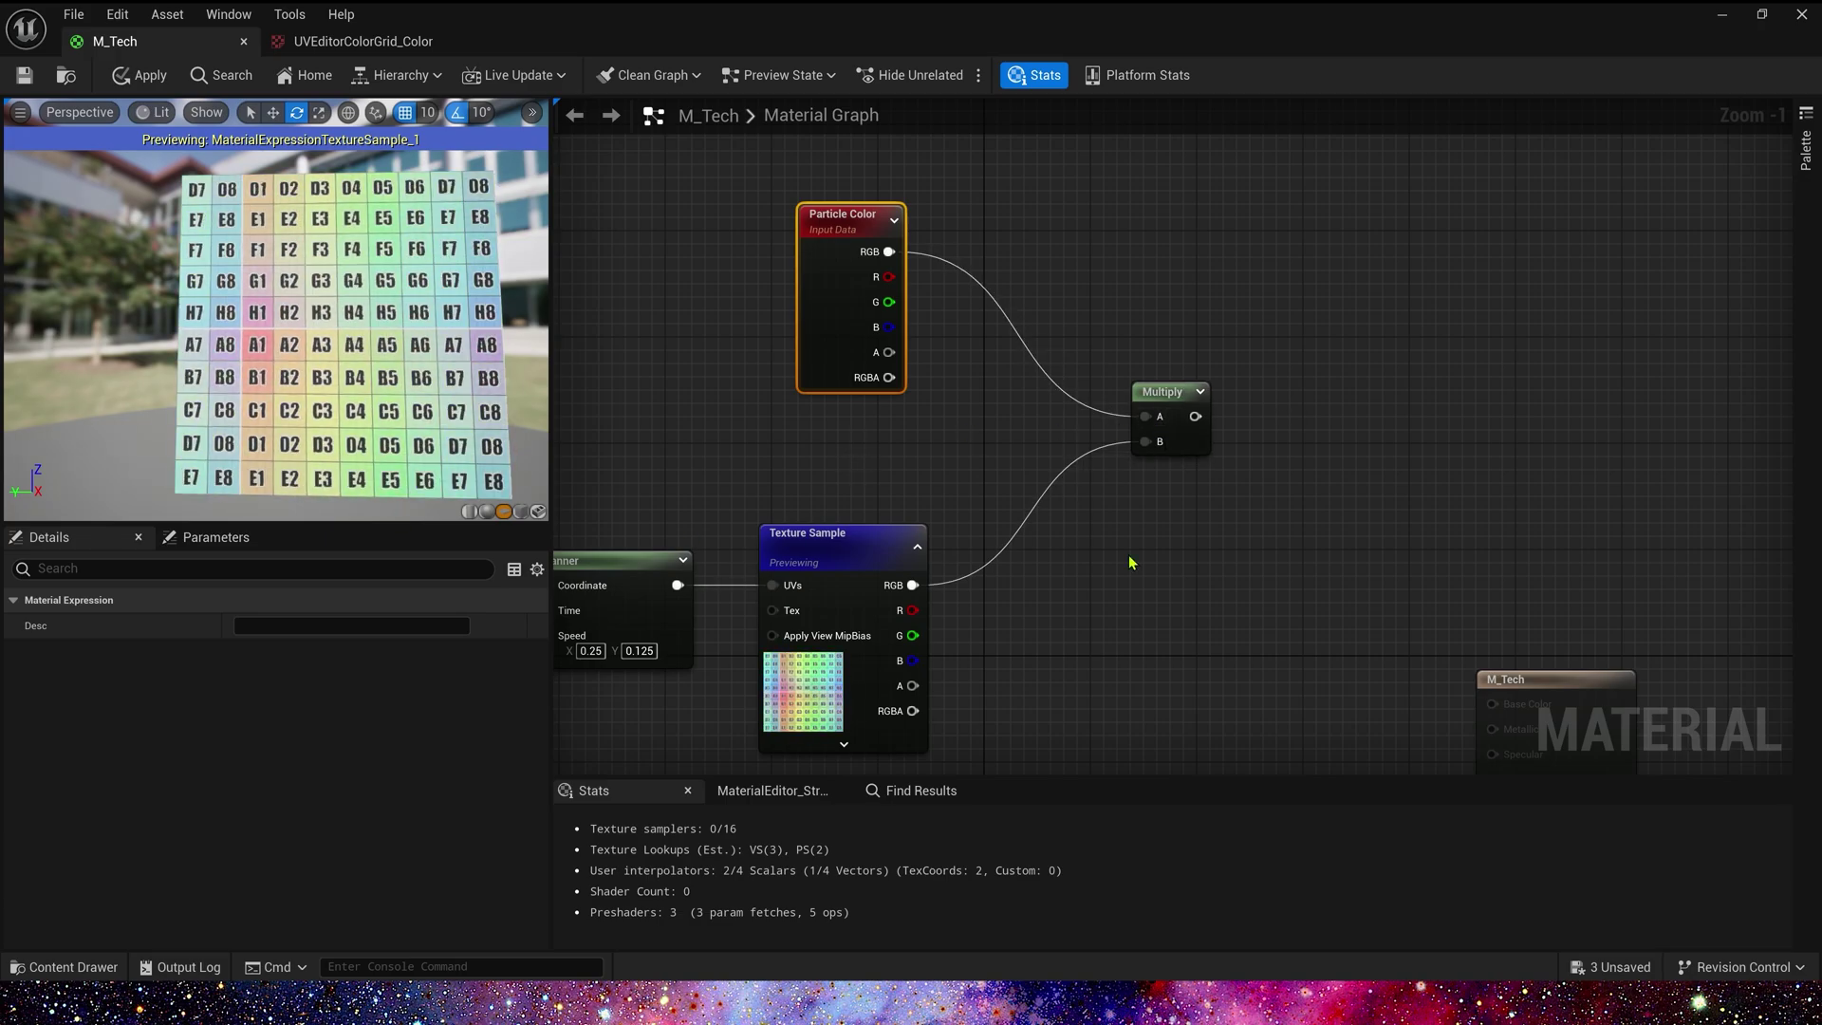
right_drag(1129, 563, 834, 412)
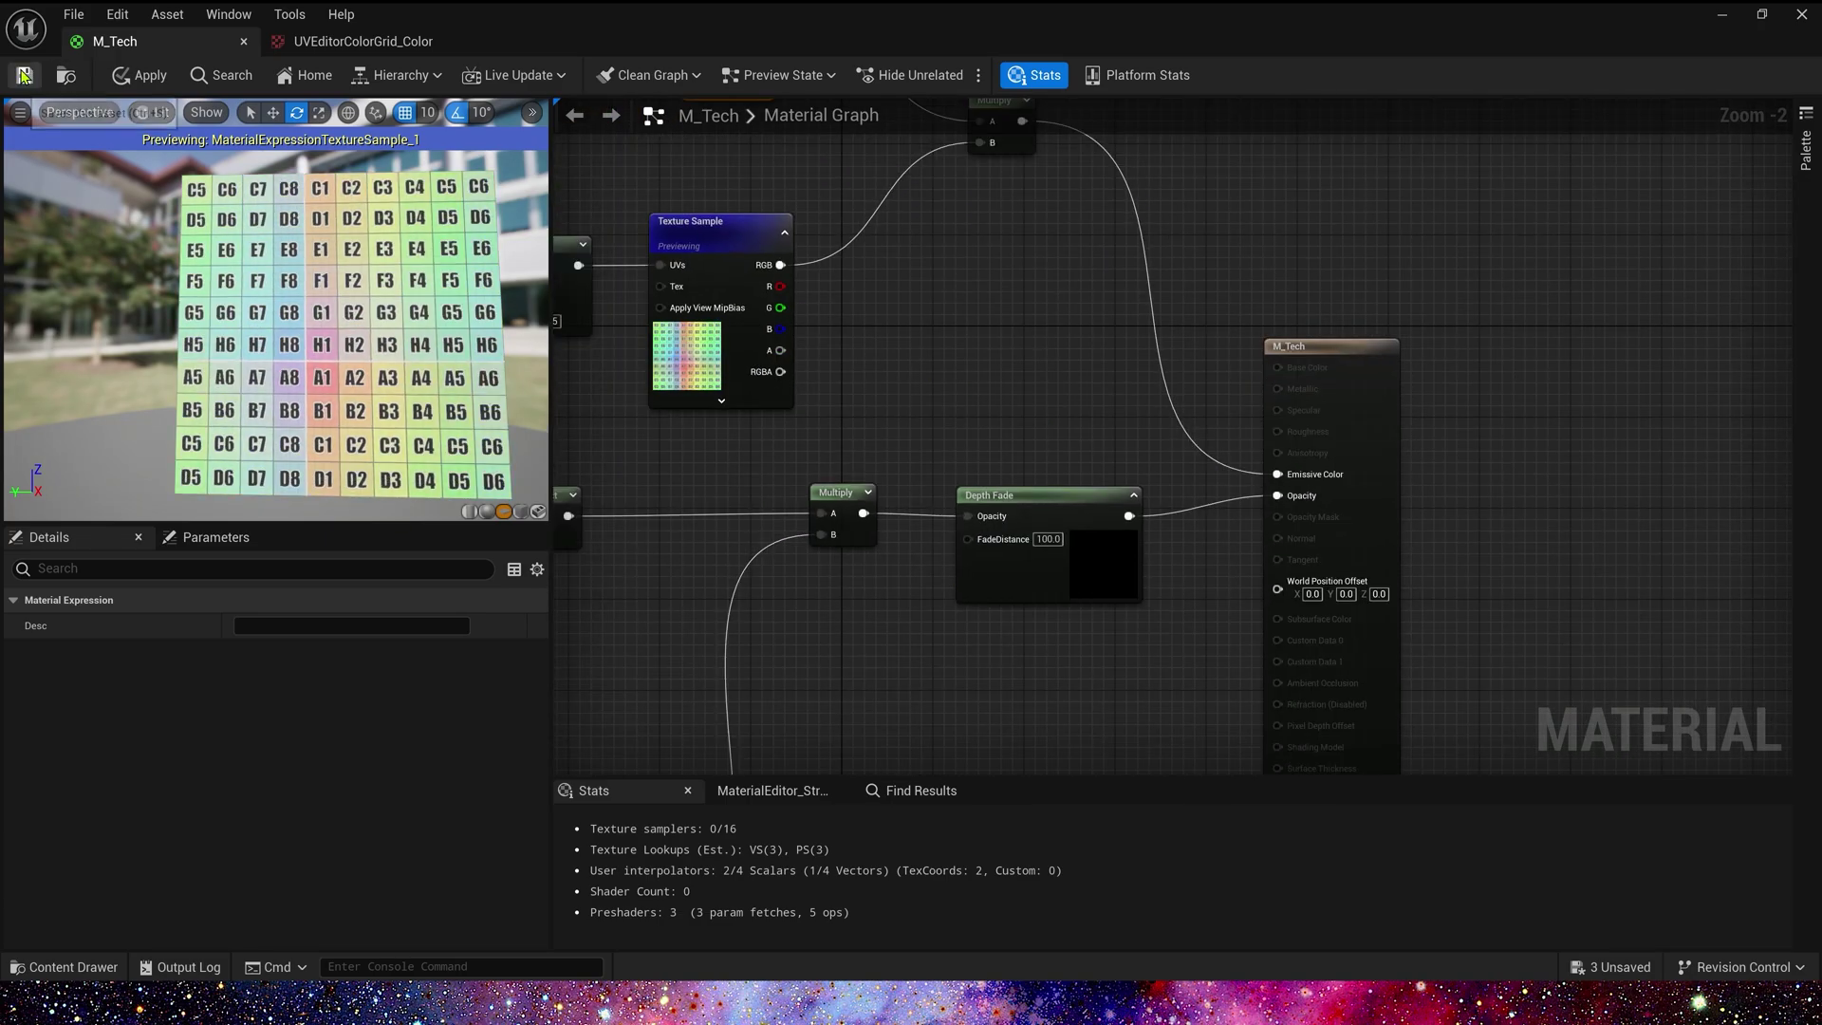
click(140, 74)
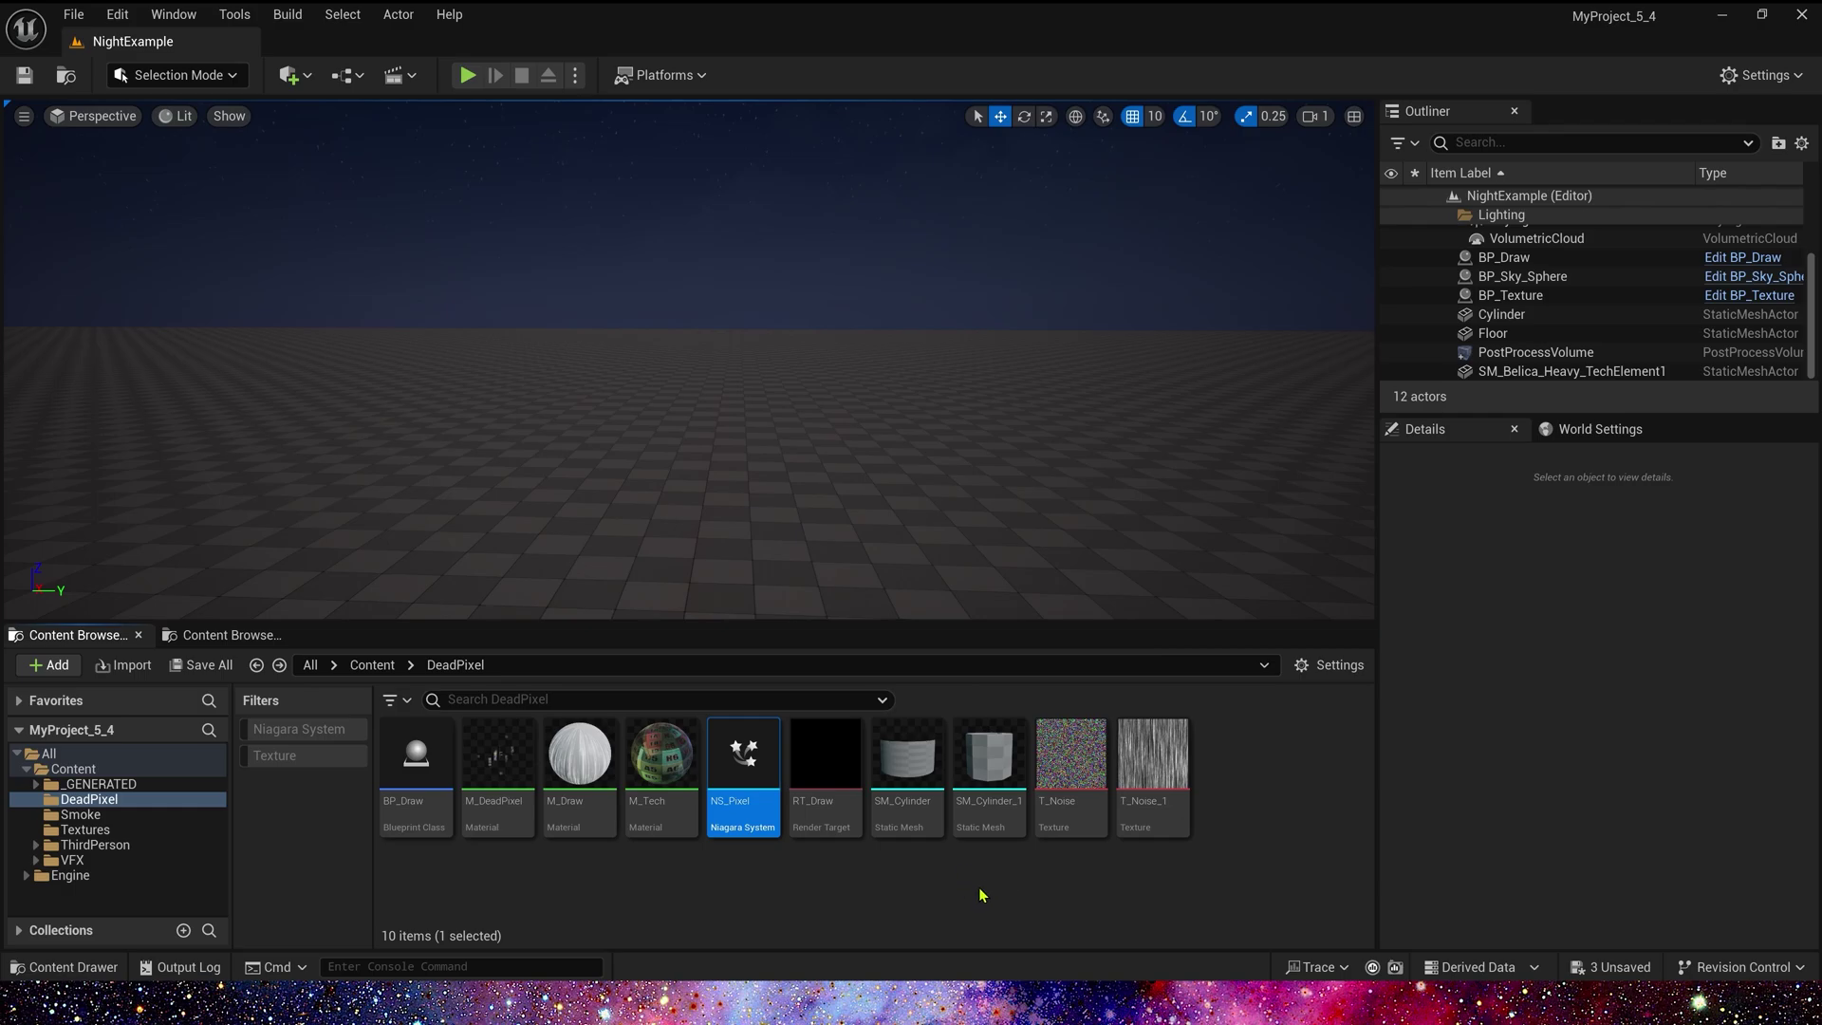
Open the NS_Pixel Niagara system and add an Empty template emitter to it.
double_click(744, 785)
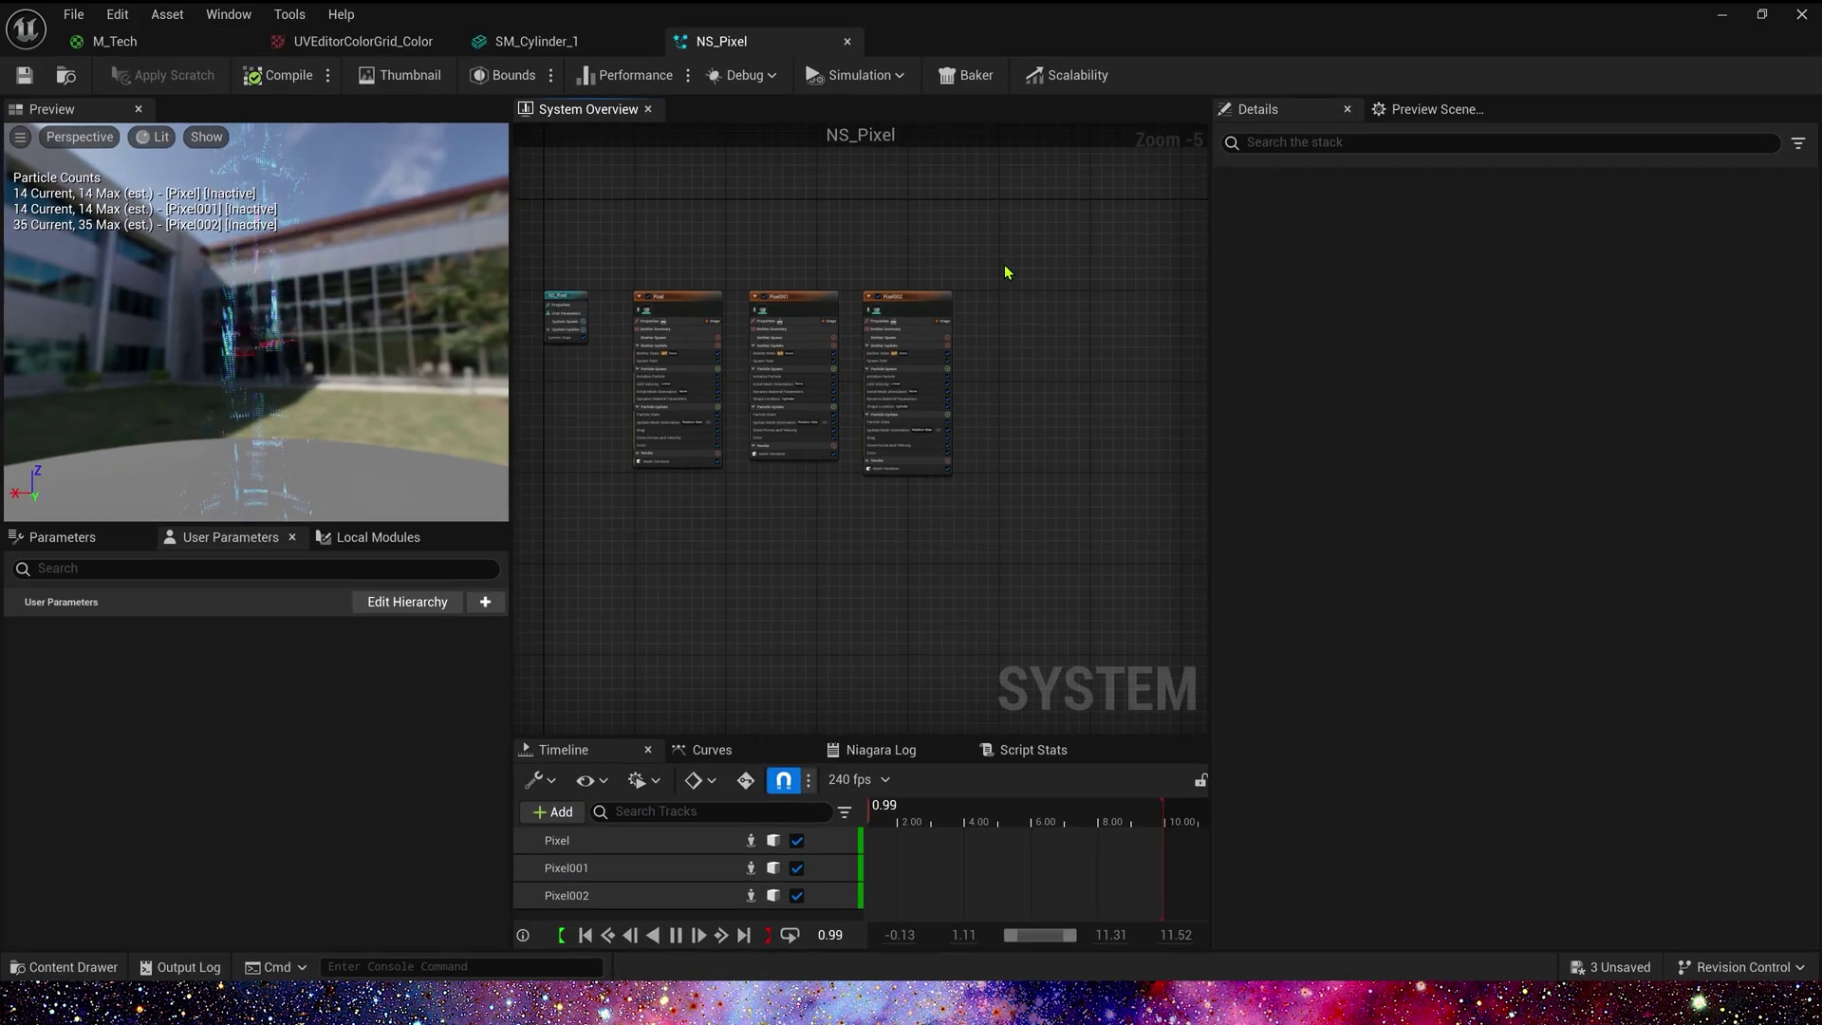
scroll(862, 366, up, 2)
right_click(855, 322)
click(992, 338)
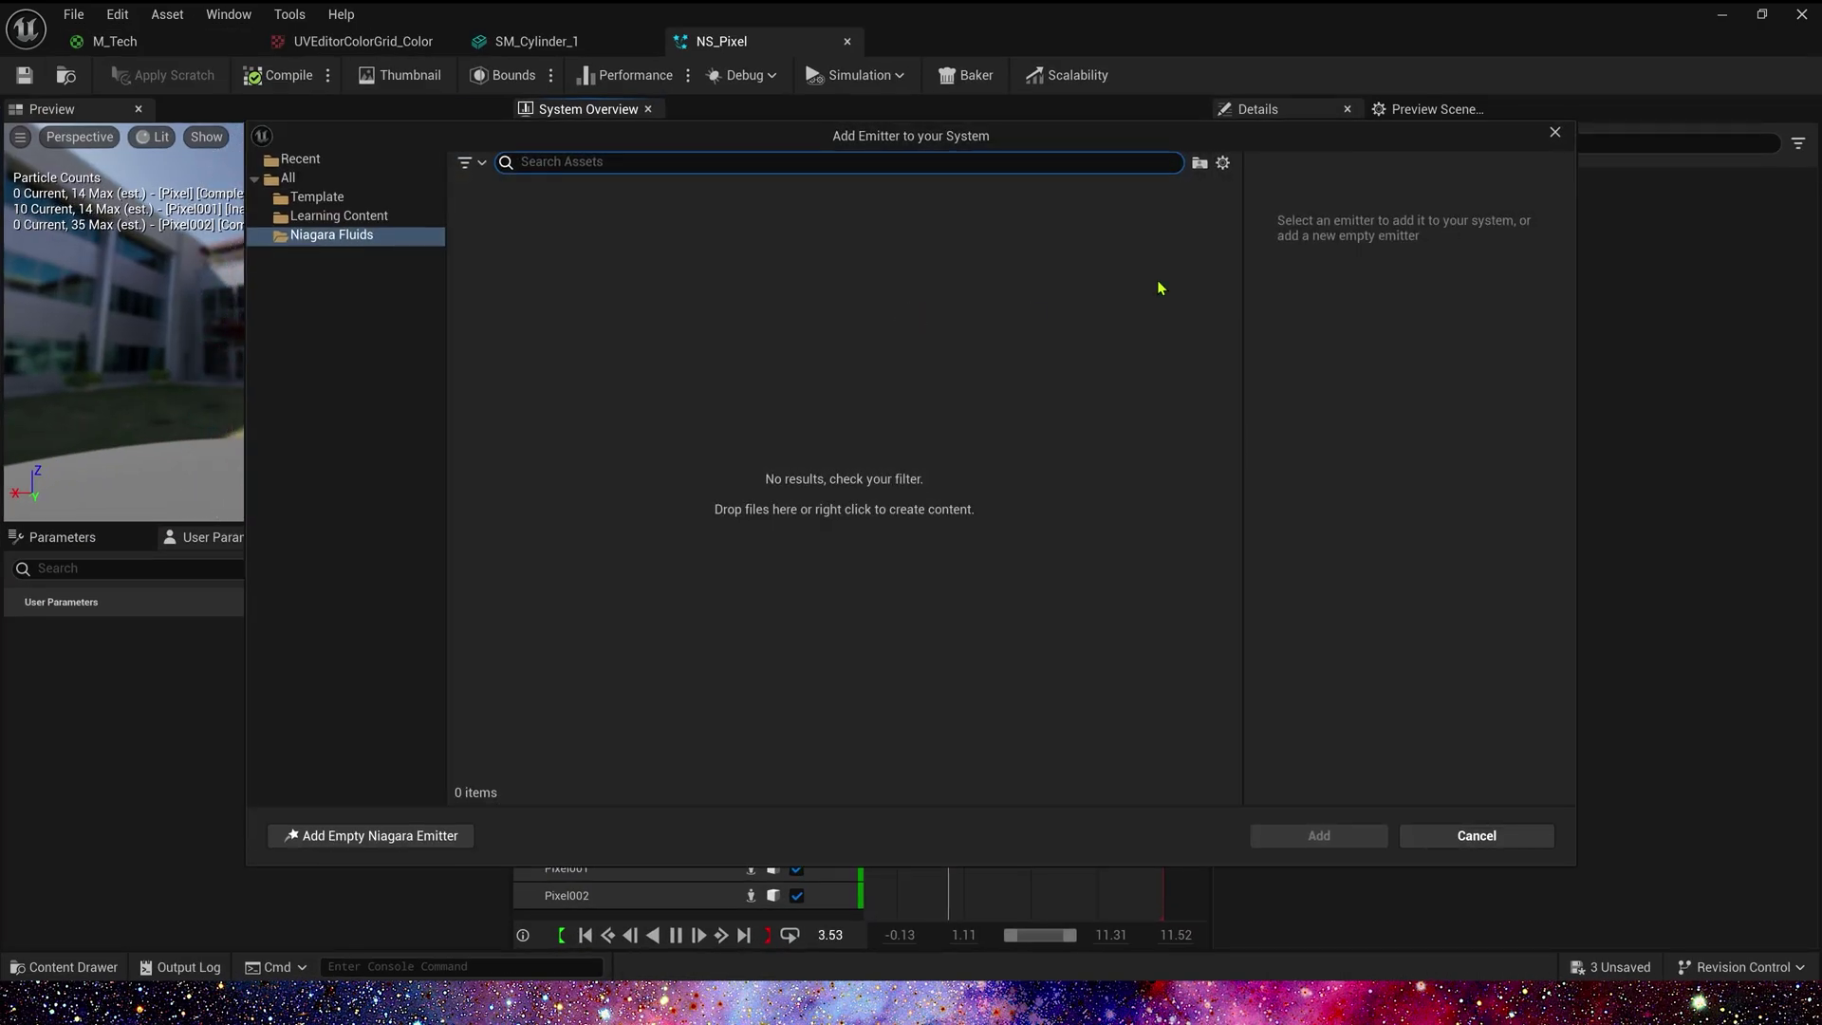
click(317, 197)
double_click(569, 541)
click(829, 443)
Rename the new empty emitter as Tech.
right_drag(1002, 484, 1096, 401)
double_click(963, 206)
text(T)
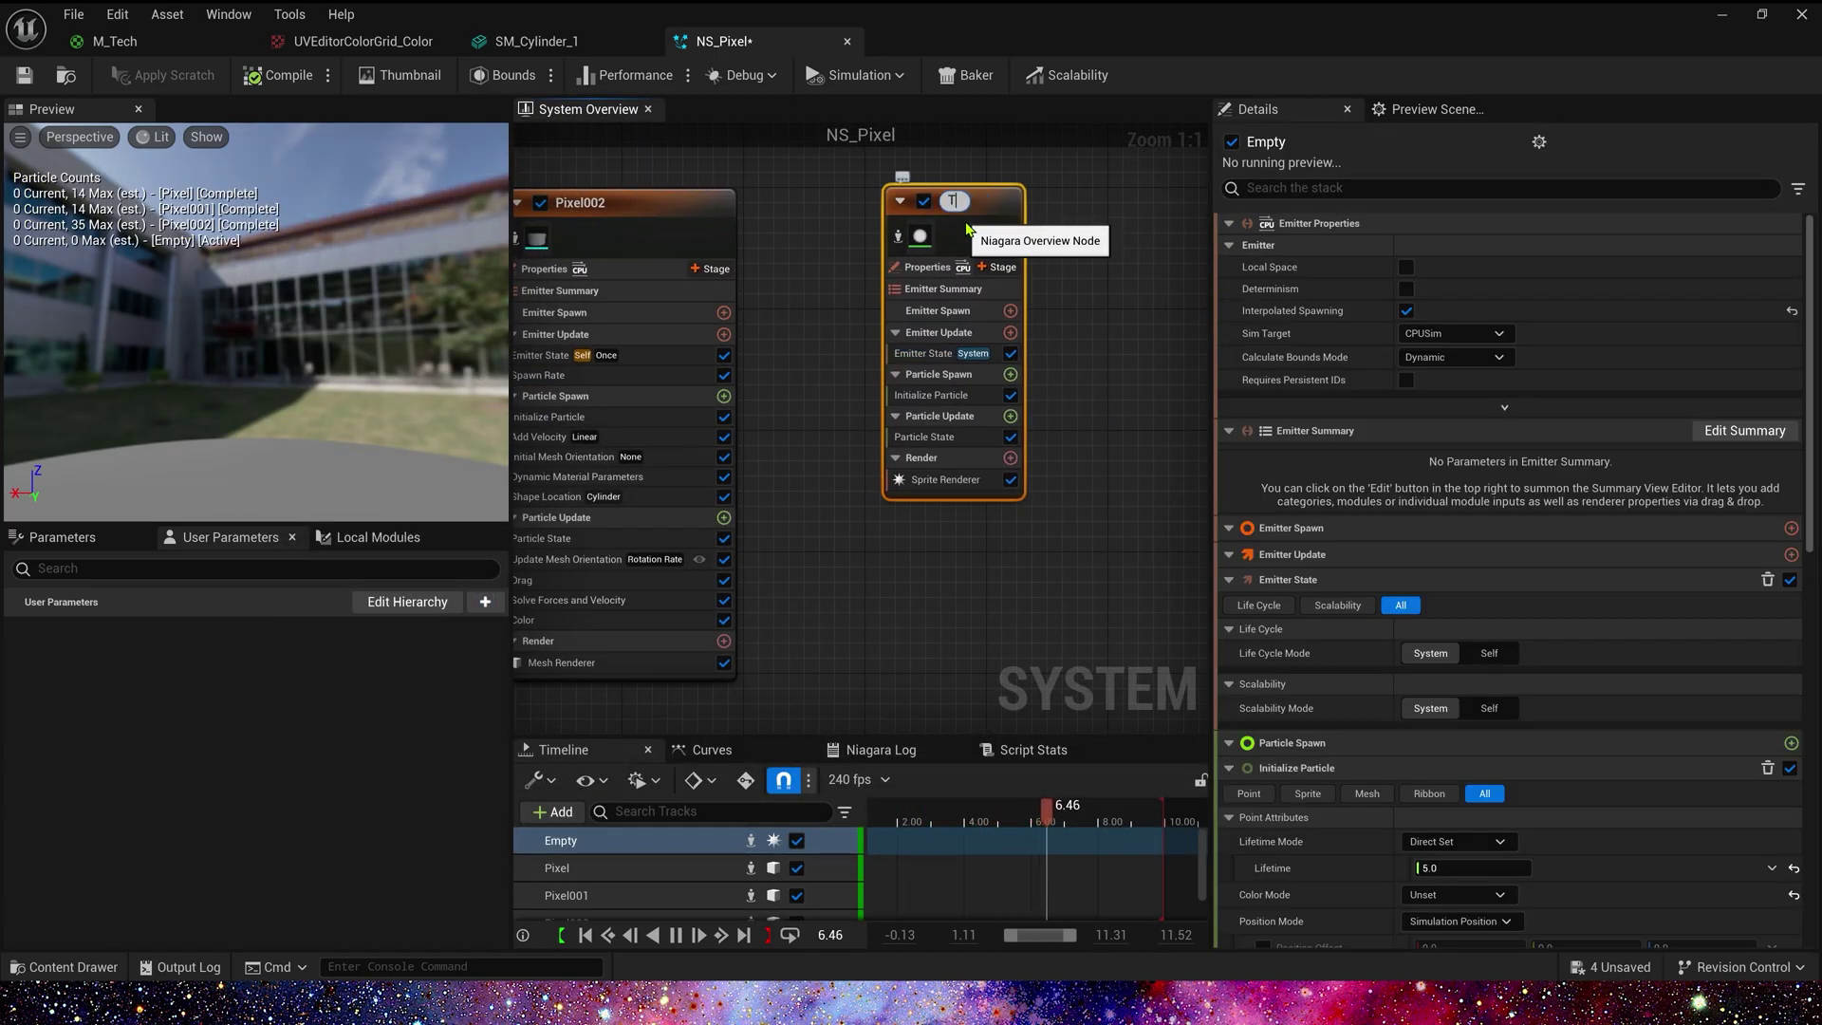
text(ech)
Set the Tech emitter's Life Cycle Mode to Self, Loop Behavior to Once and Loop Duration to 0.2.
click(925, 353)
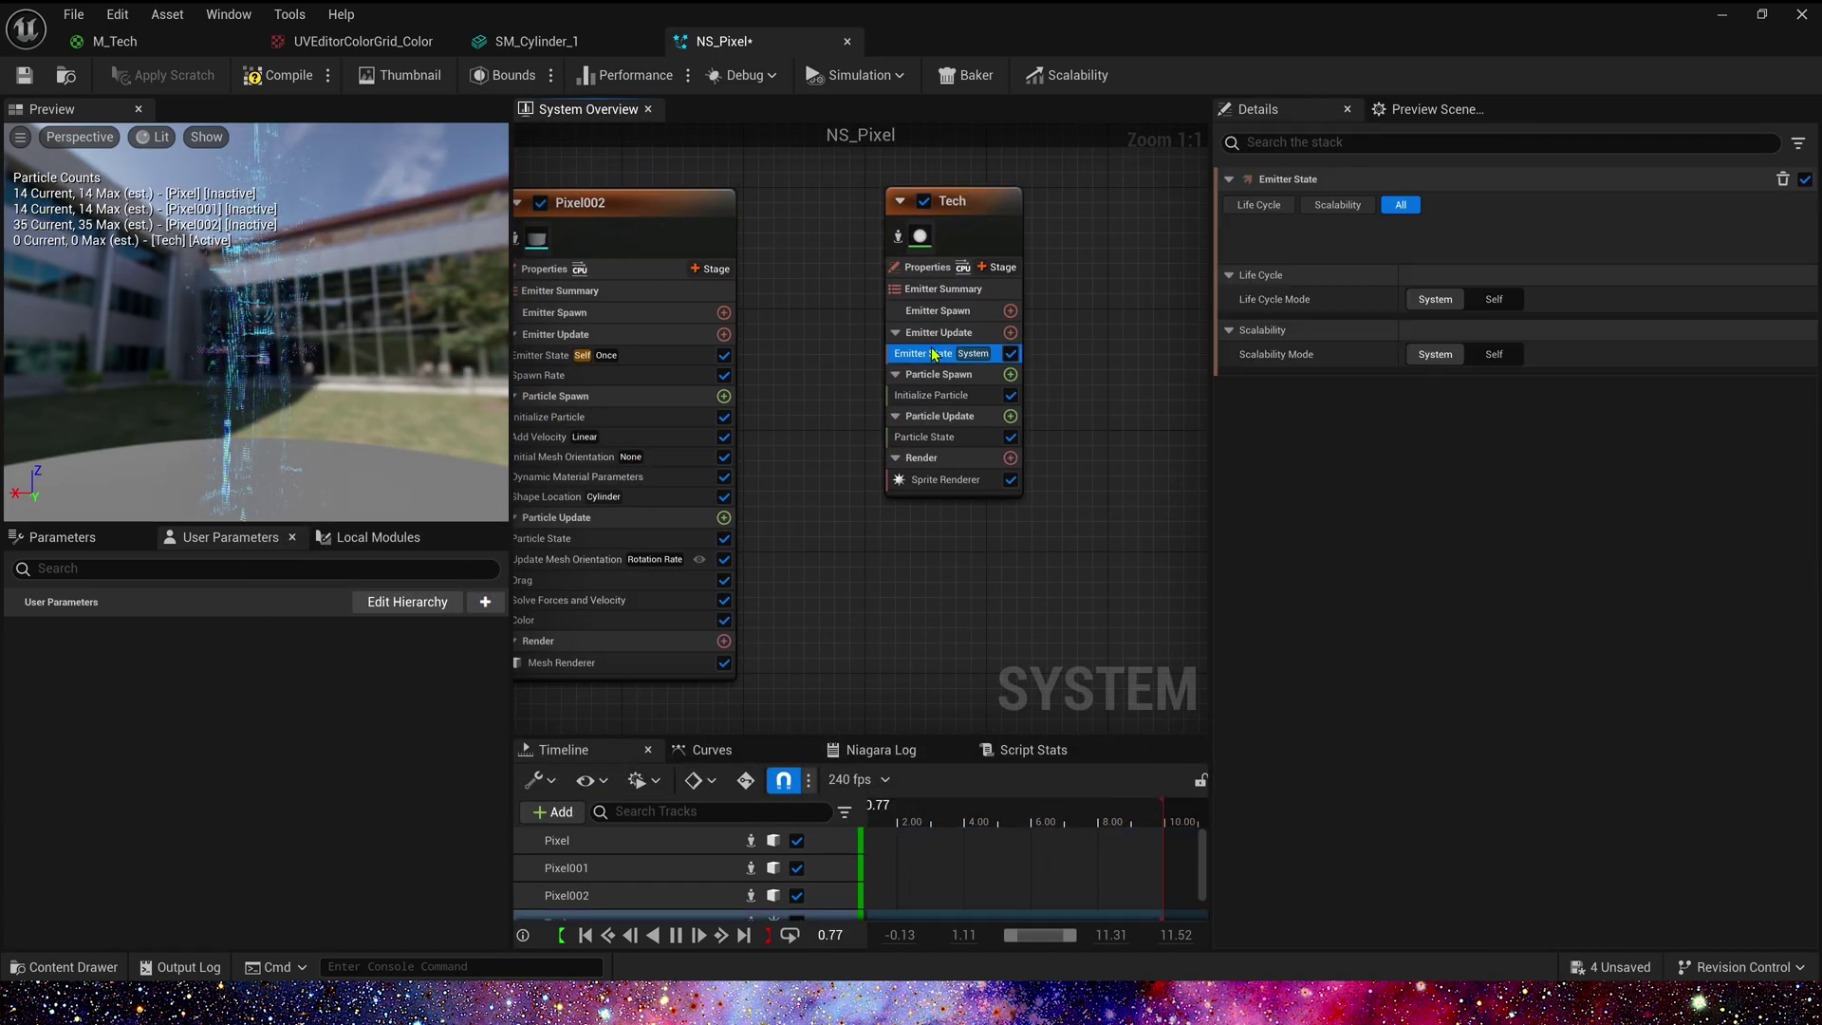
click(1494, 298)
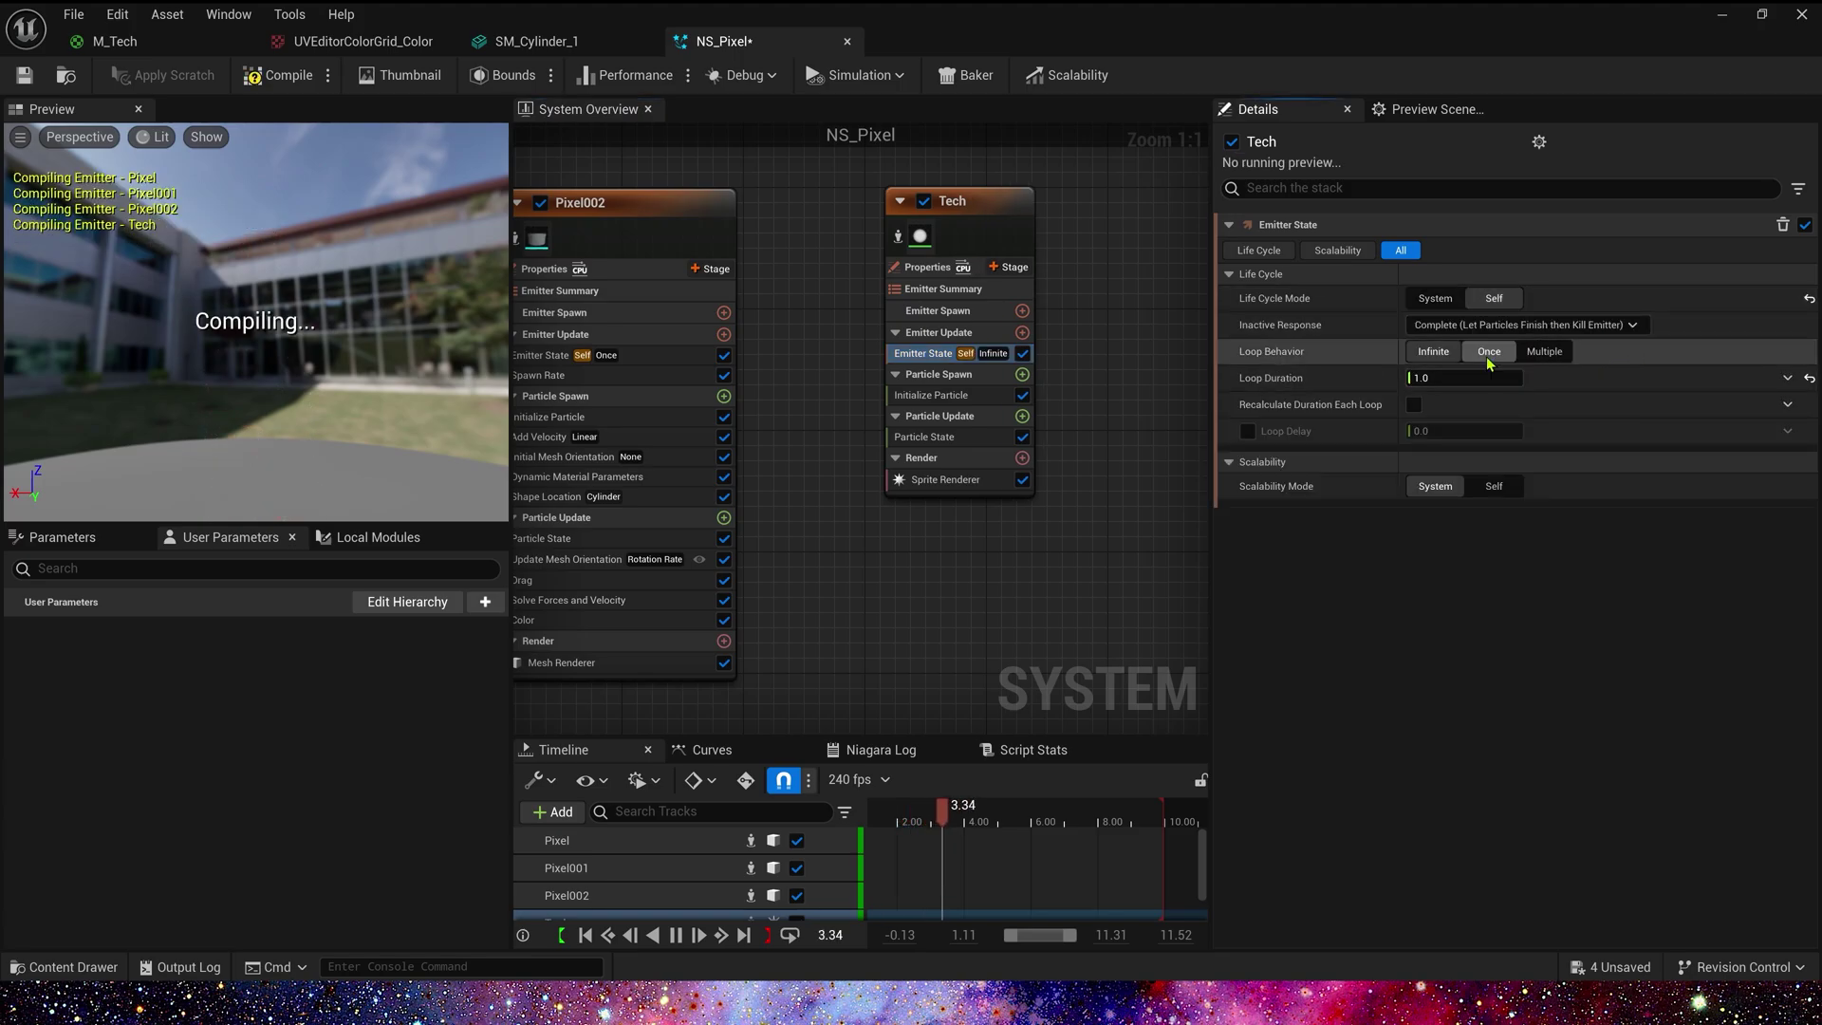
click(1489, 351)
click(1464, 404)
text(.2)
key(Return)
Add a Spawn Rate module to Tech's Emitter Update and set its SpawnRate to 1000.
click(1015, 332)
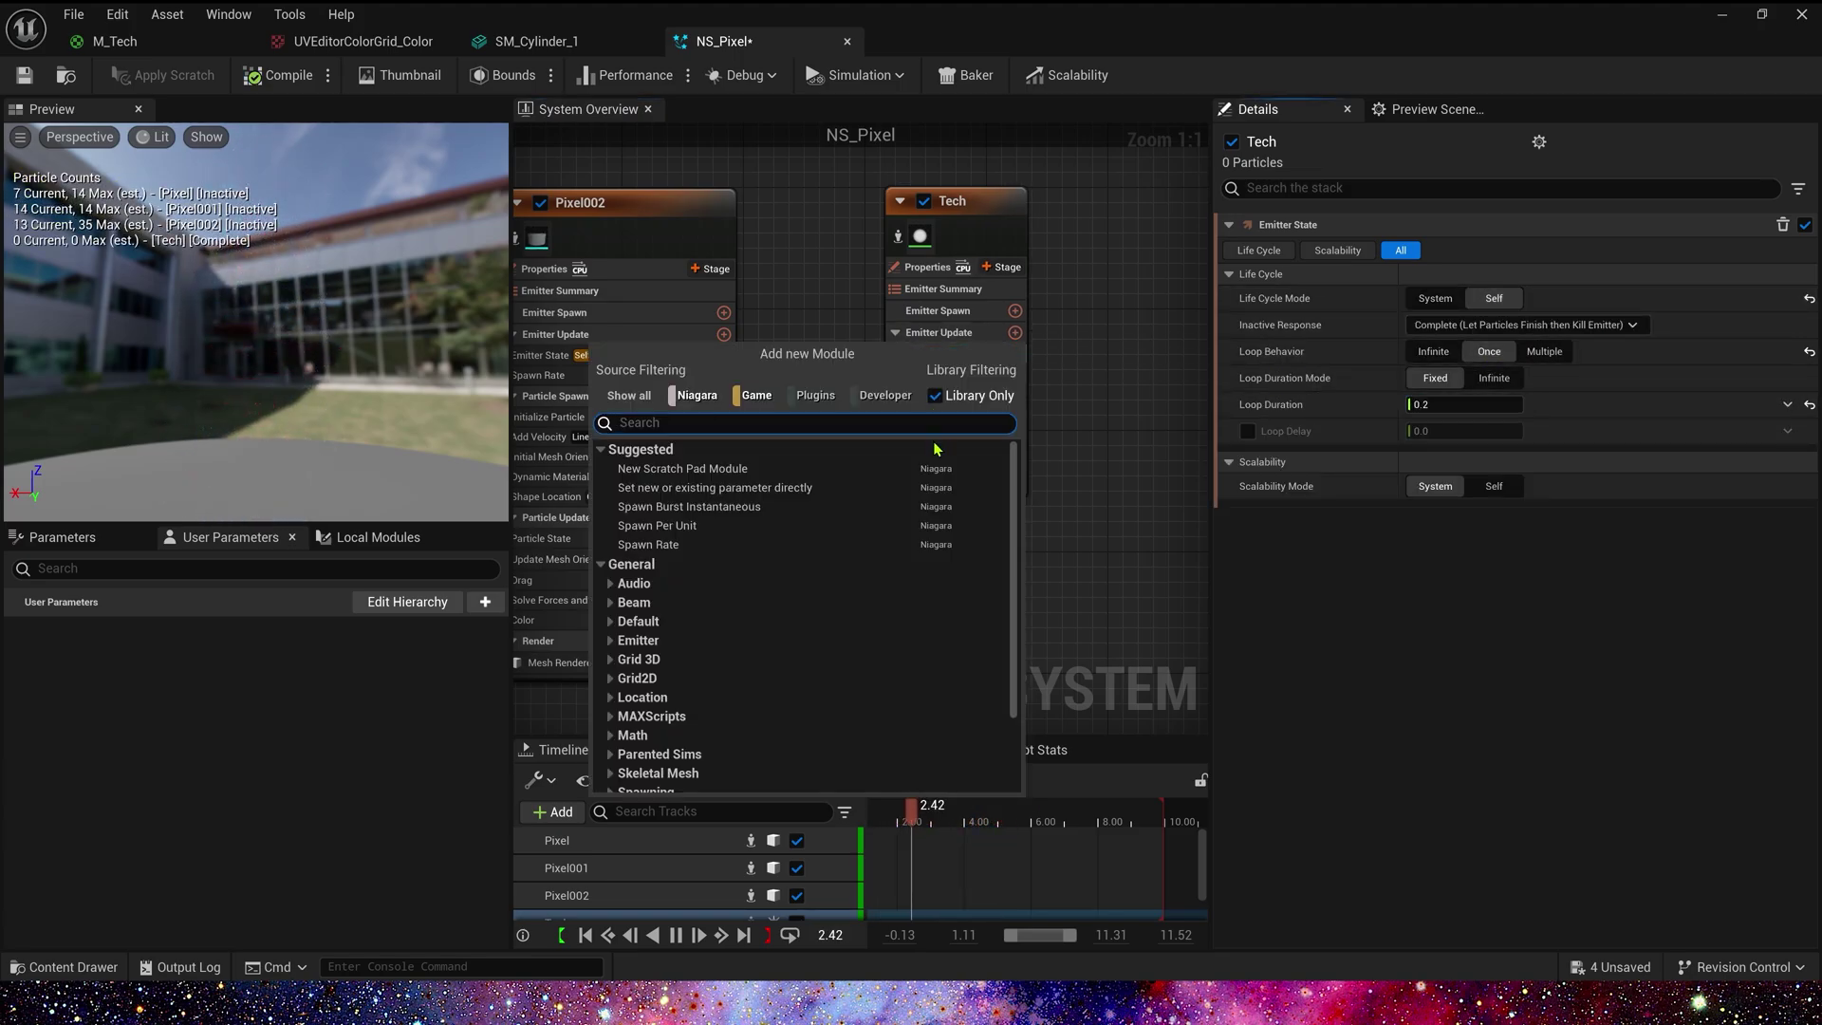
click(806, 548)
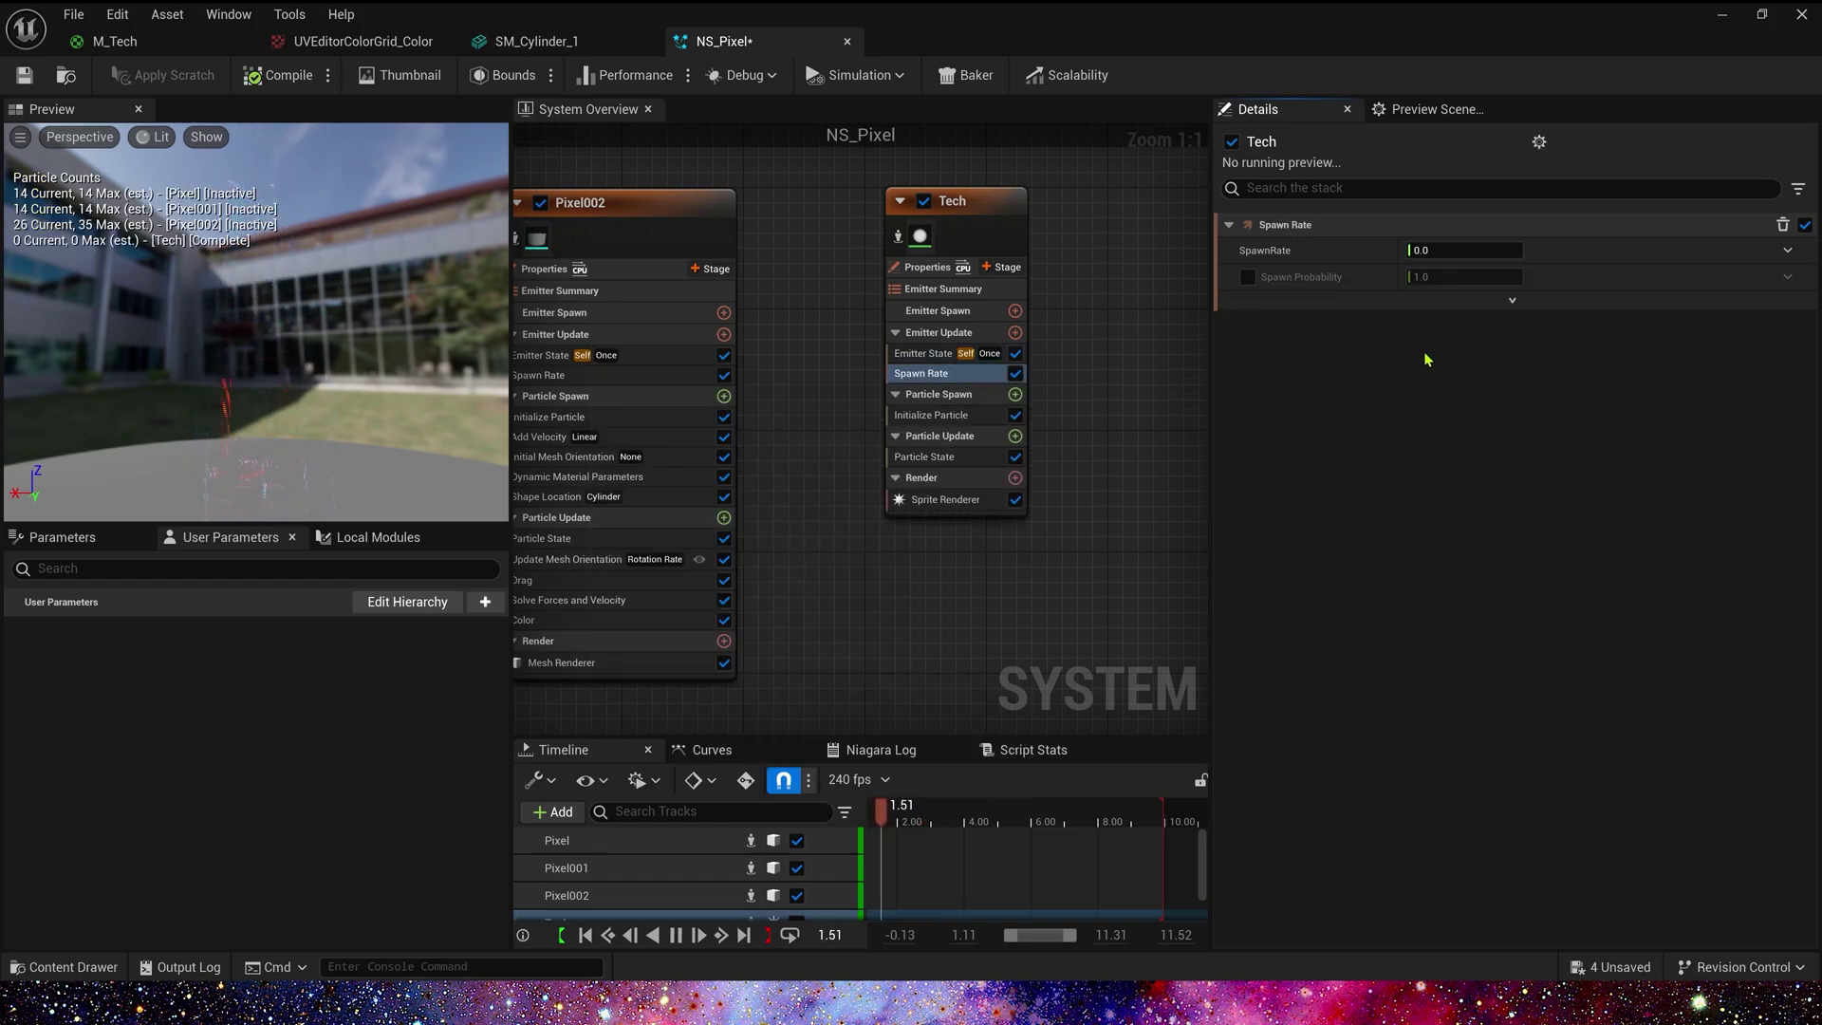
click(1456, 249)
text(10)
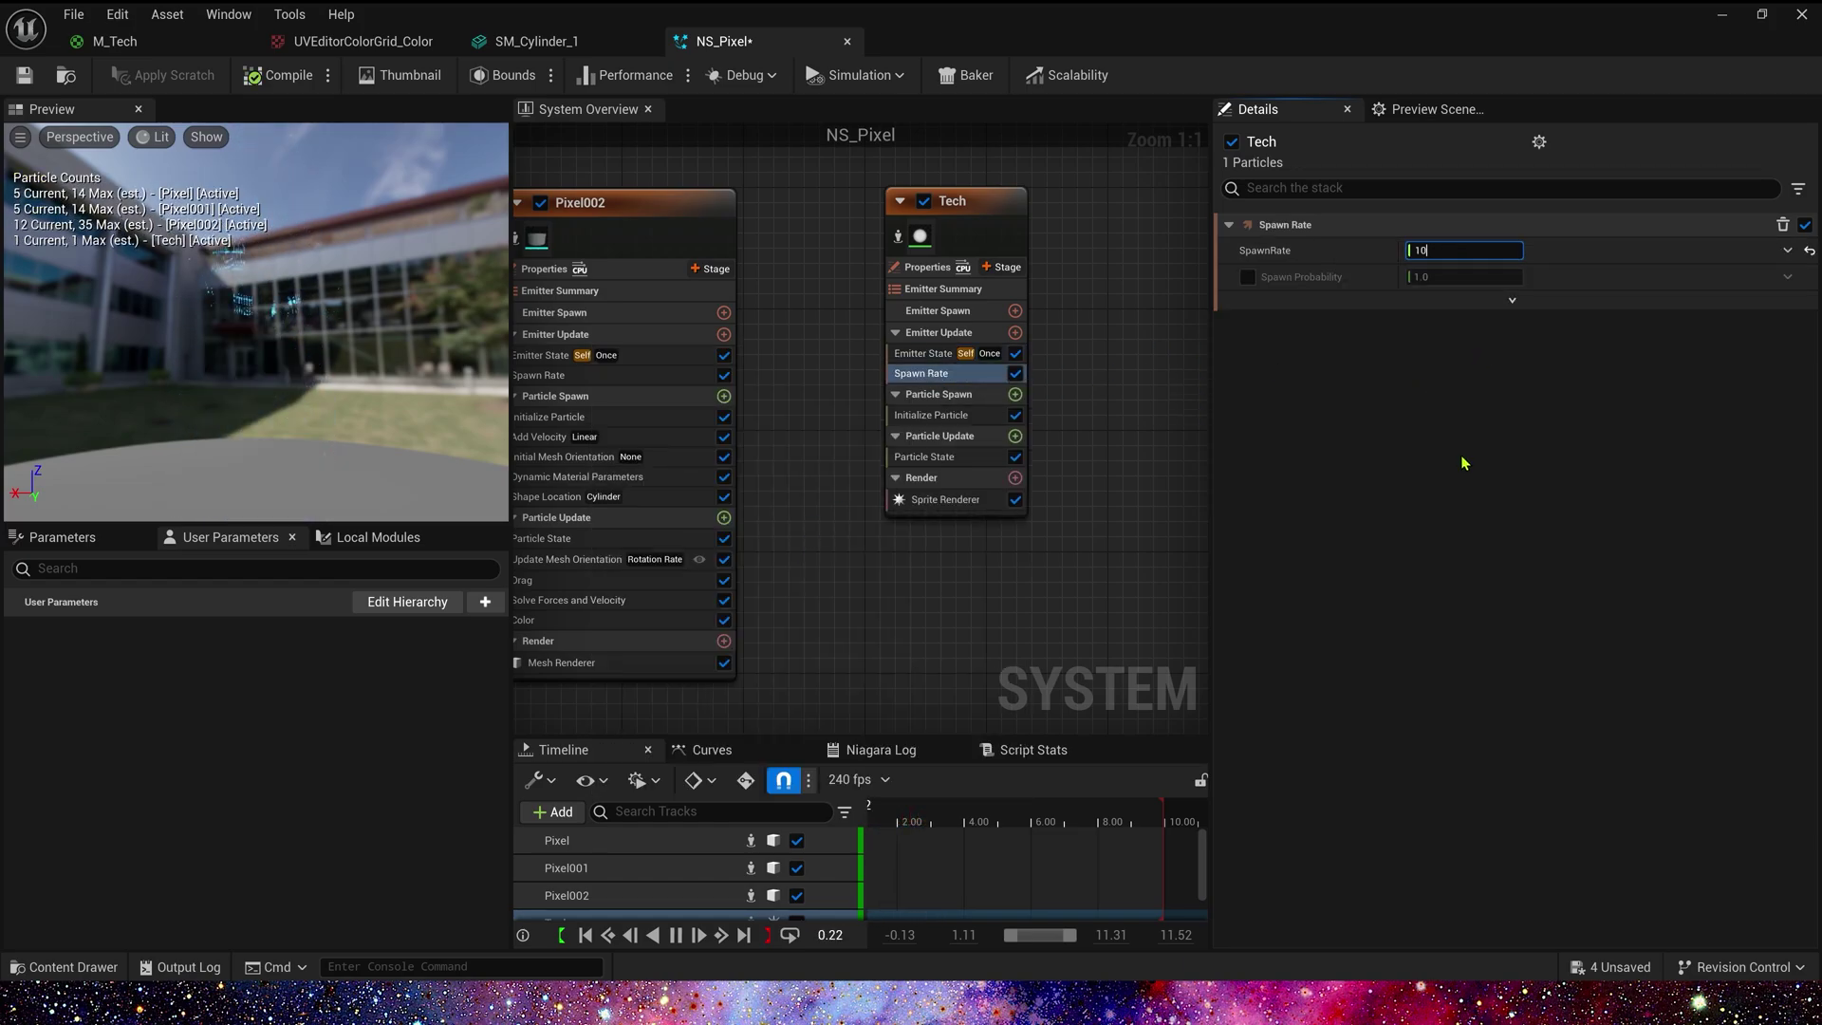
key(Return)
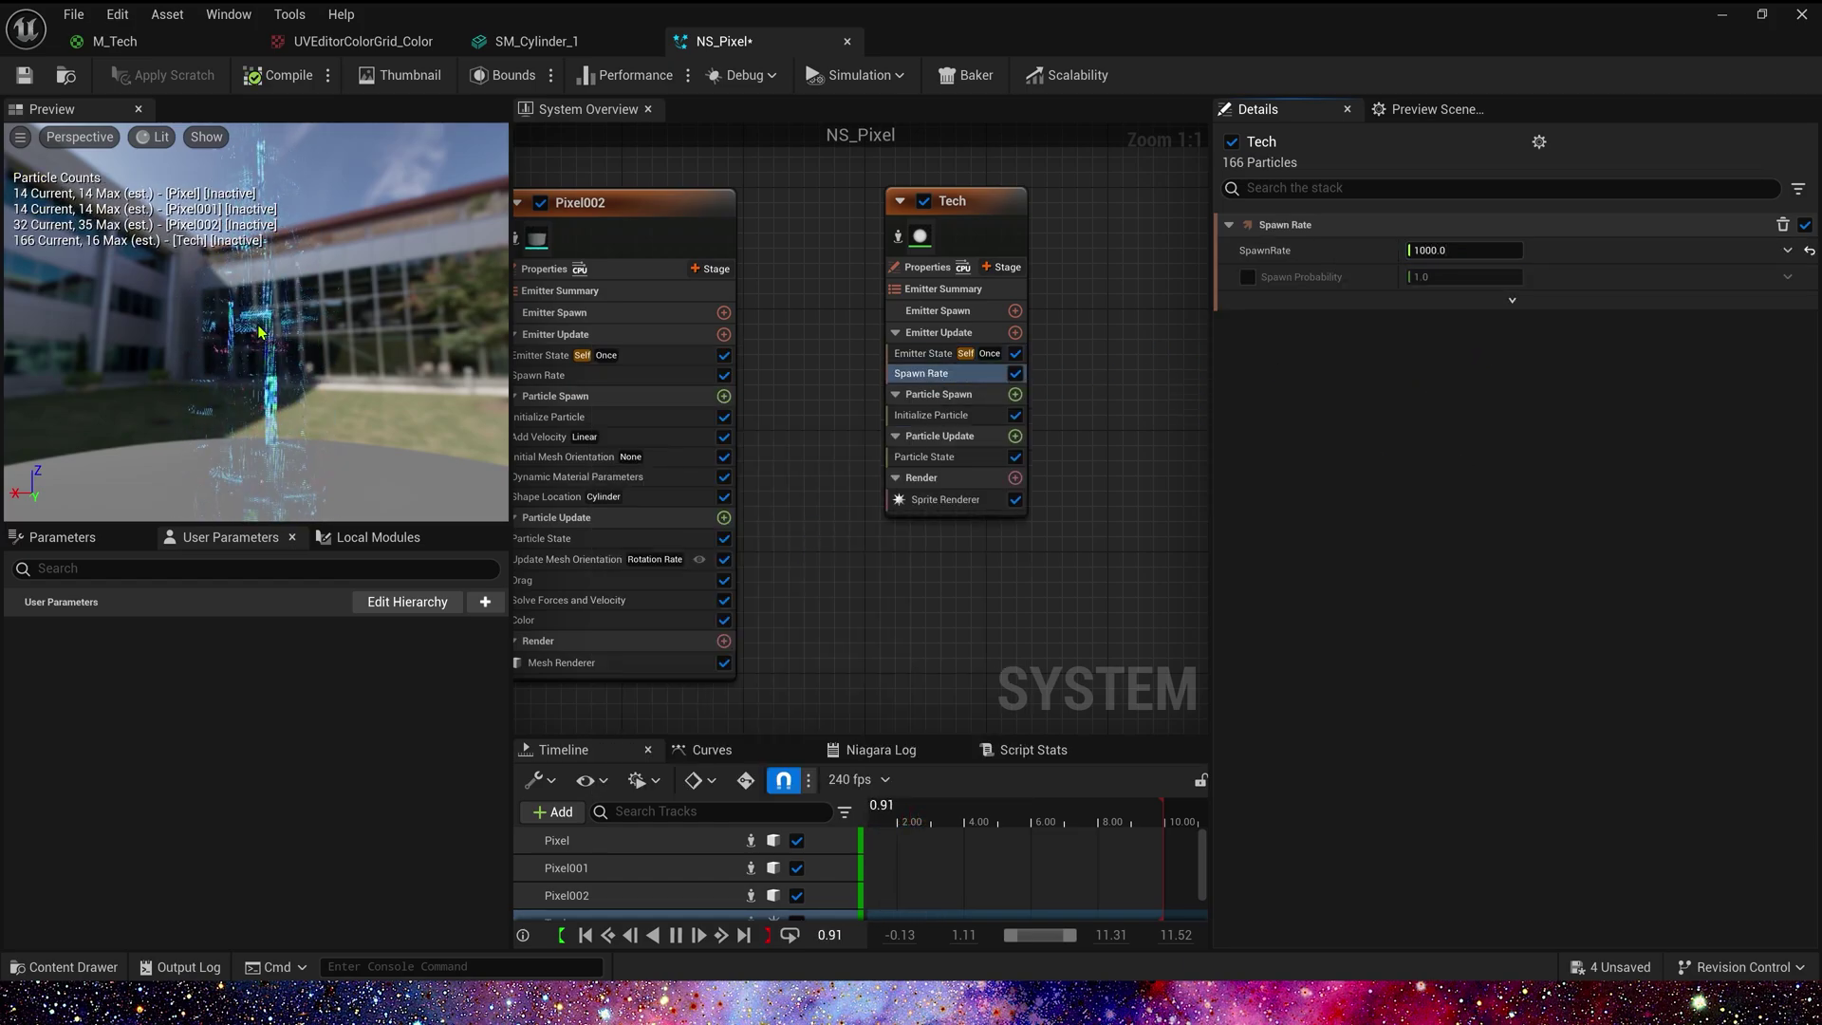
Replace Tech's Sprite Renderer with a copy of the Mesh Renderer from Pixel002.
click(913, 502)
key(Delete)
click(620, 665)
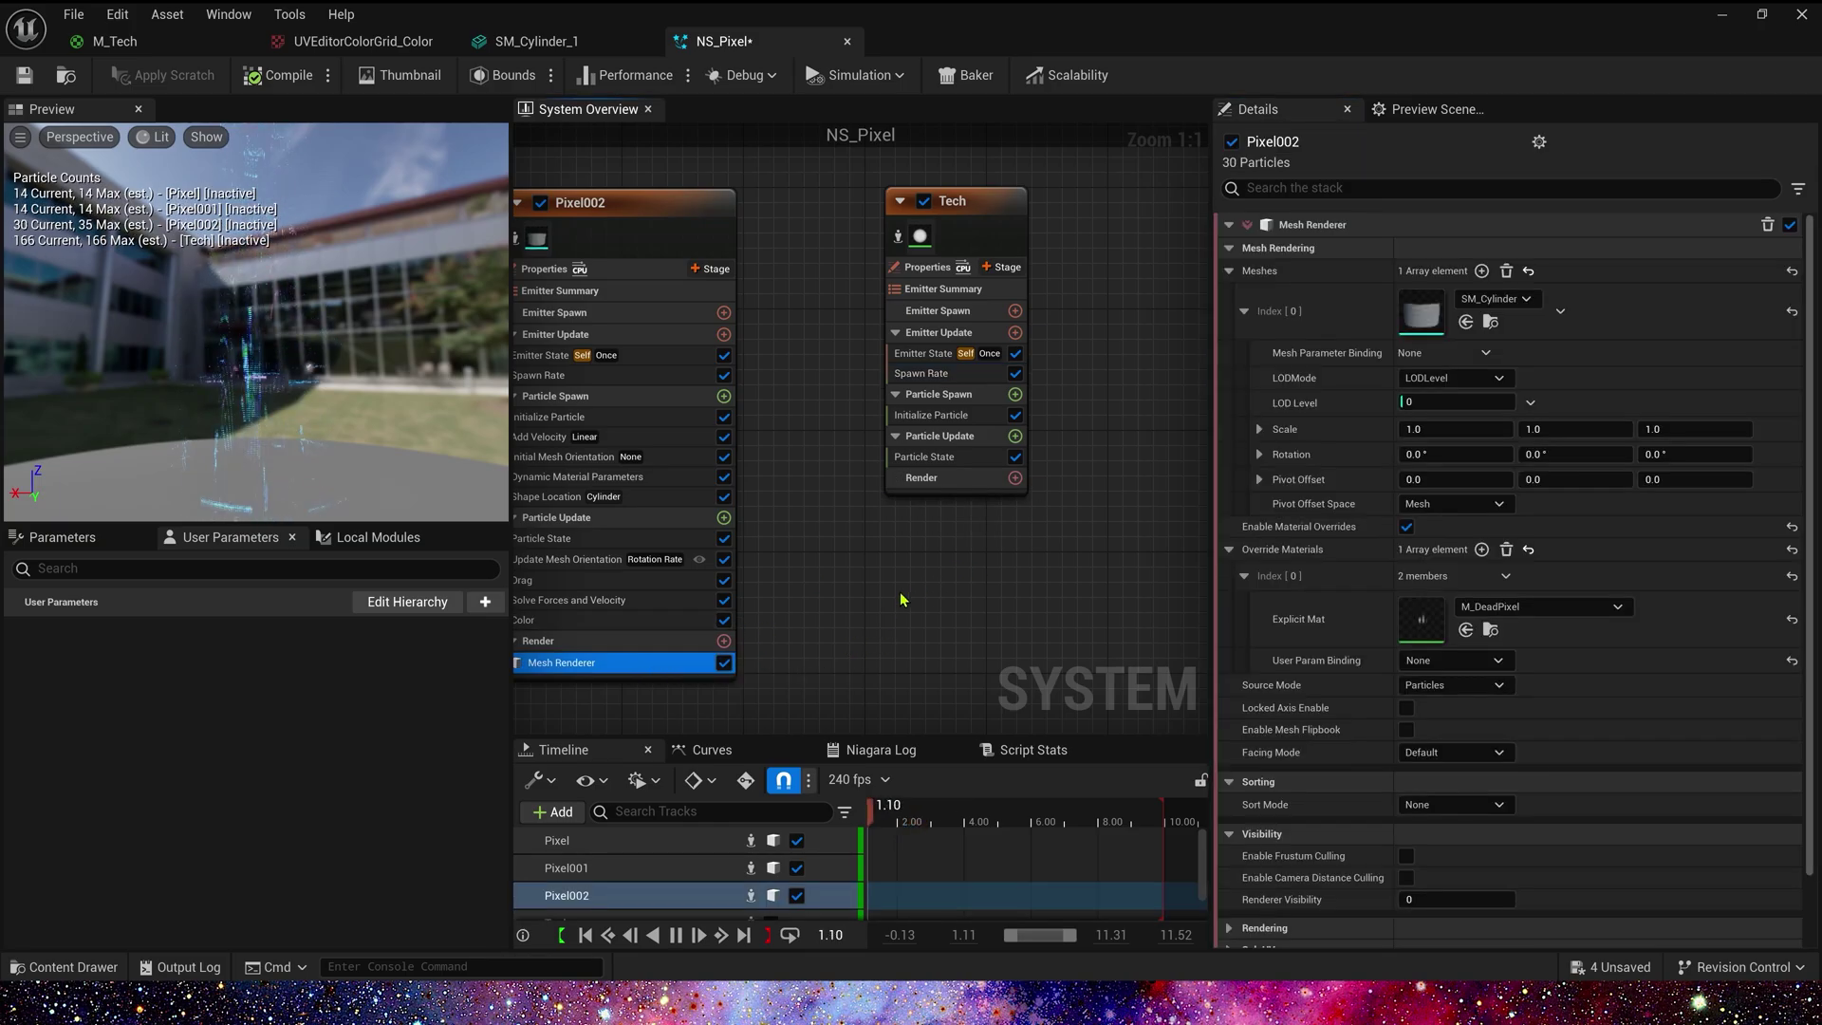
click(937, 483)
key(ctrl+v)
Assign SM_Cylinder_1 as the mesh and M_Tech as the override material in Tech's Mesh Renderer.
click(953, 502)
click(1231, 272)
click(1230, 373)
drag(857, 9, 340, 104)
click(556, 486)
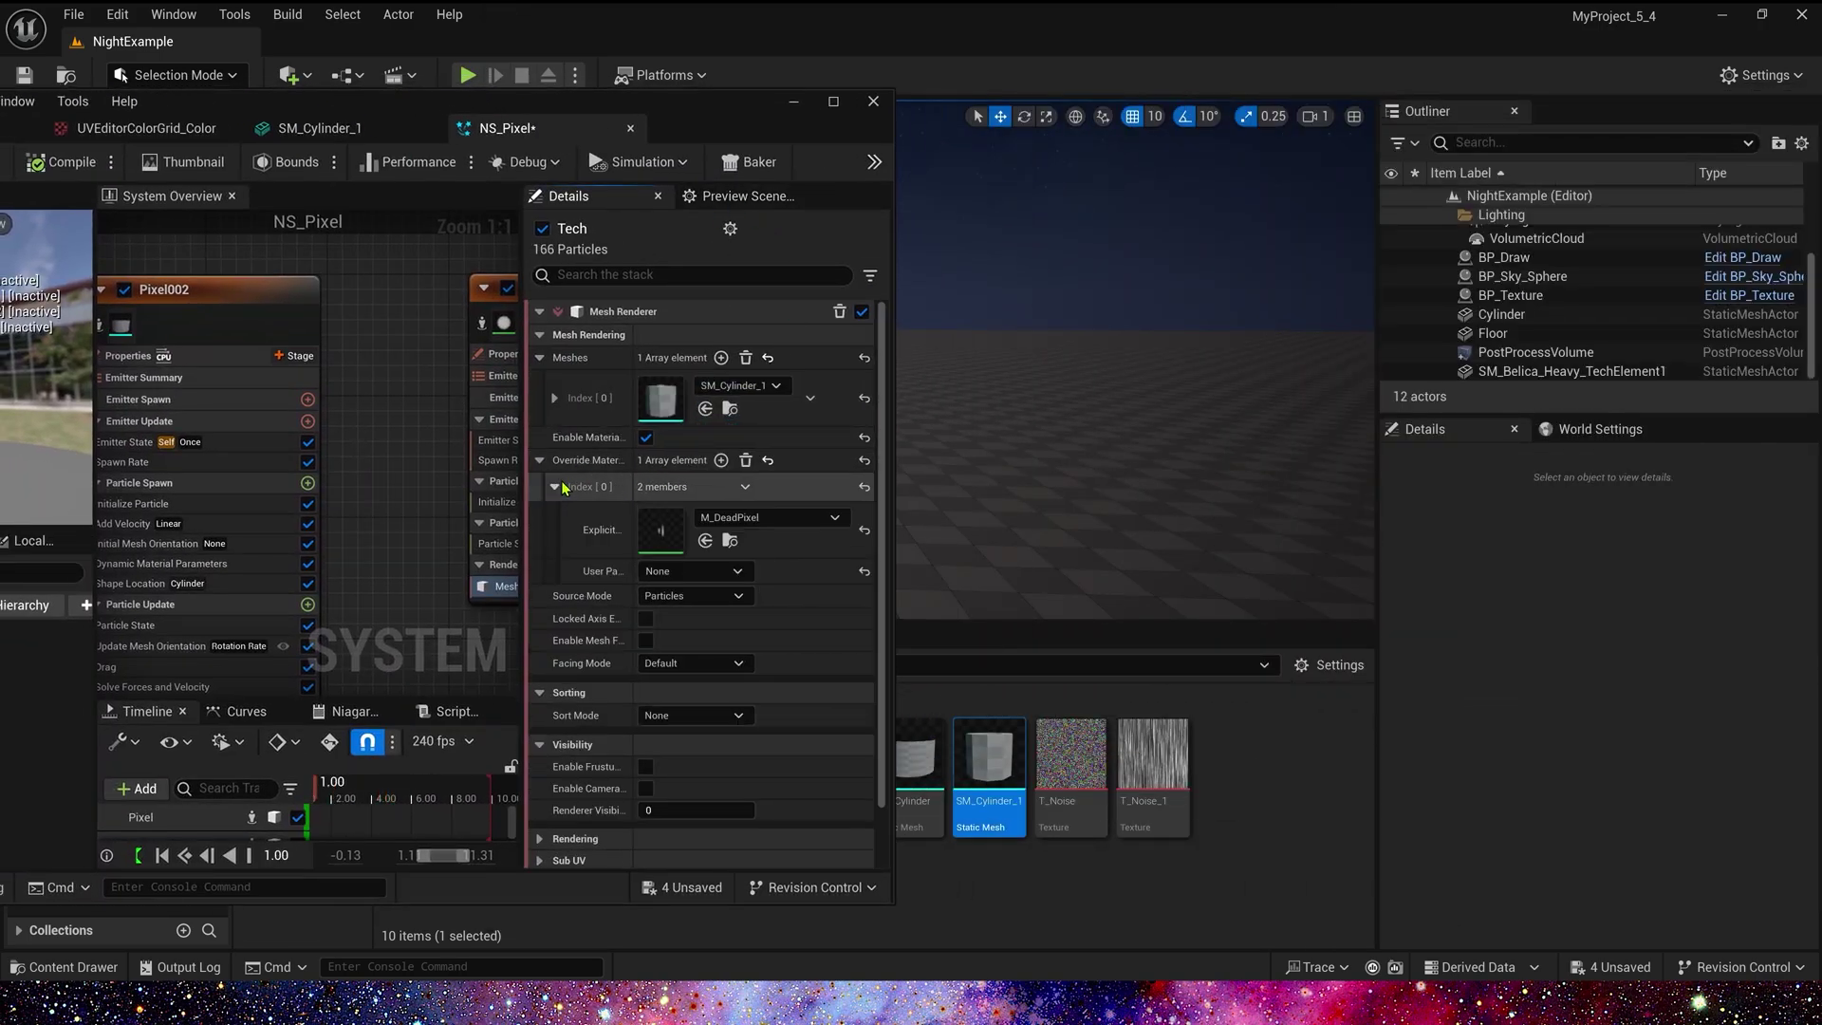
drag(664, 101, 386, 107)
drag(661, 754, 470, 544)
double_click(448, 132)
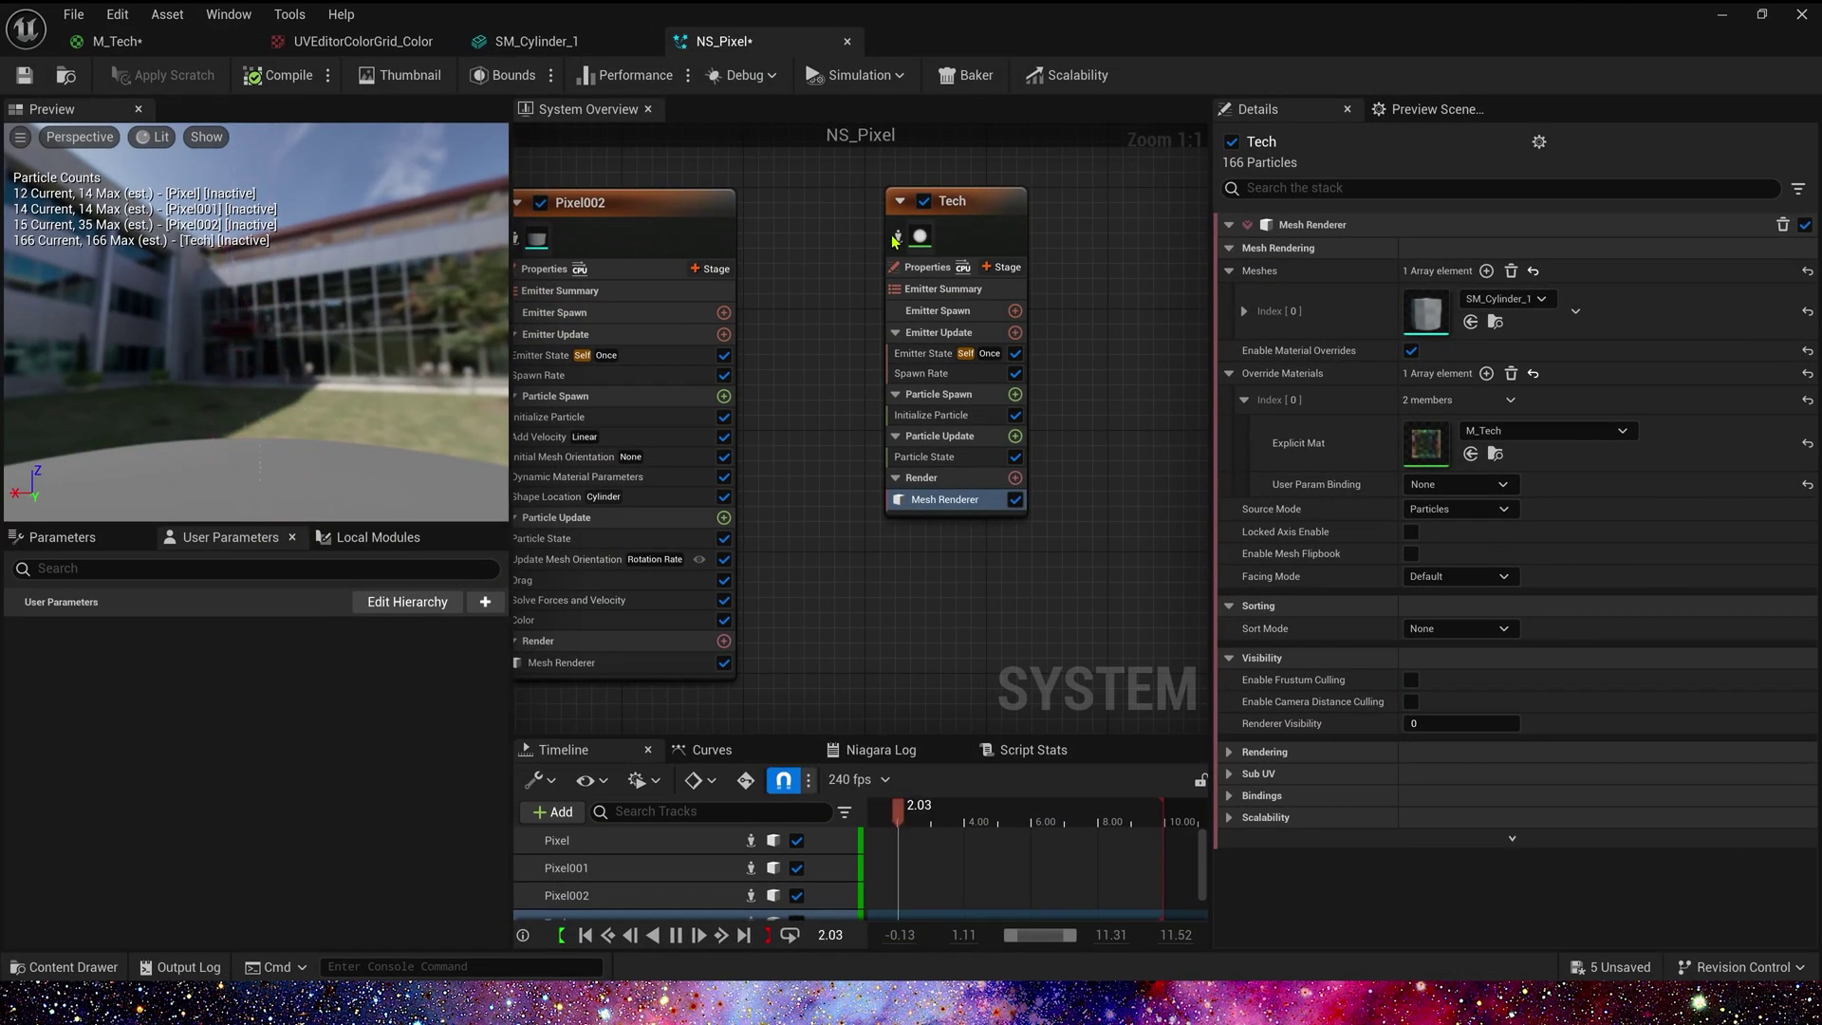
Set Lifetime Mode to Random in Tech's Initialize Particle module.
click(931, 415)
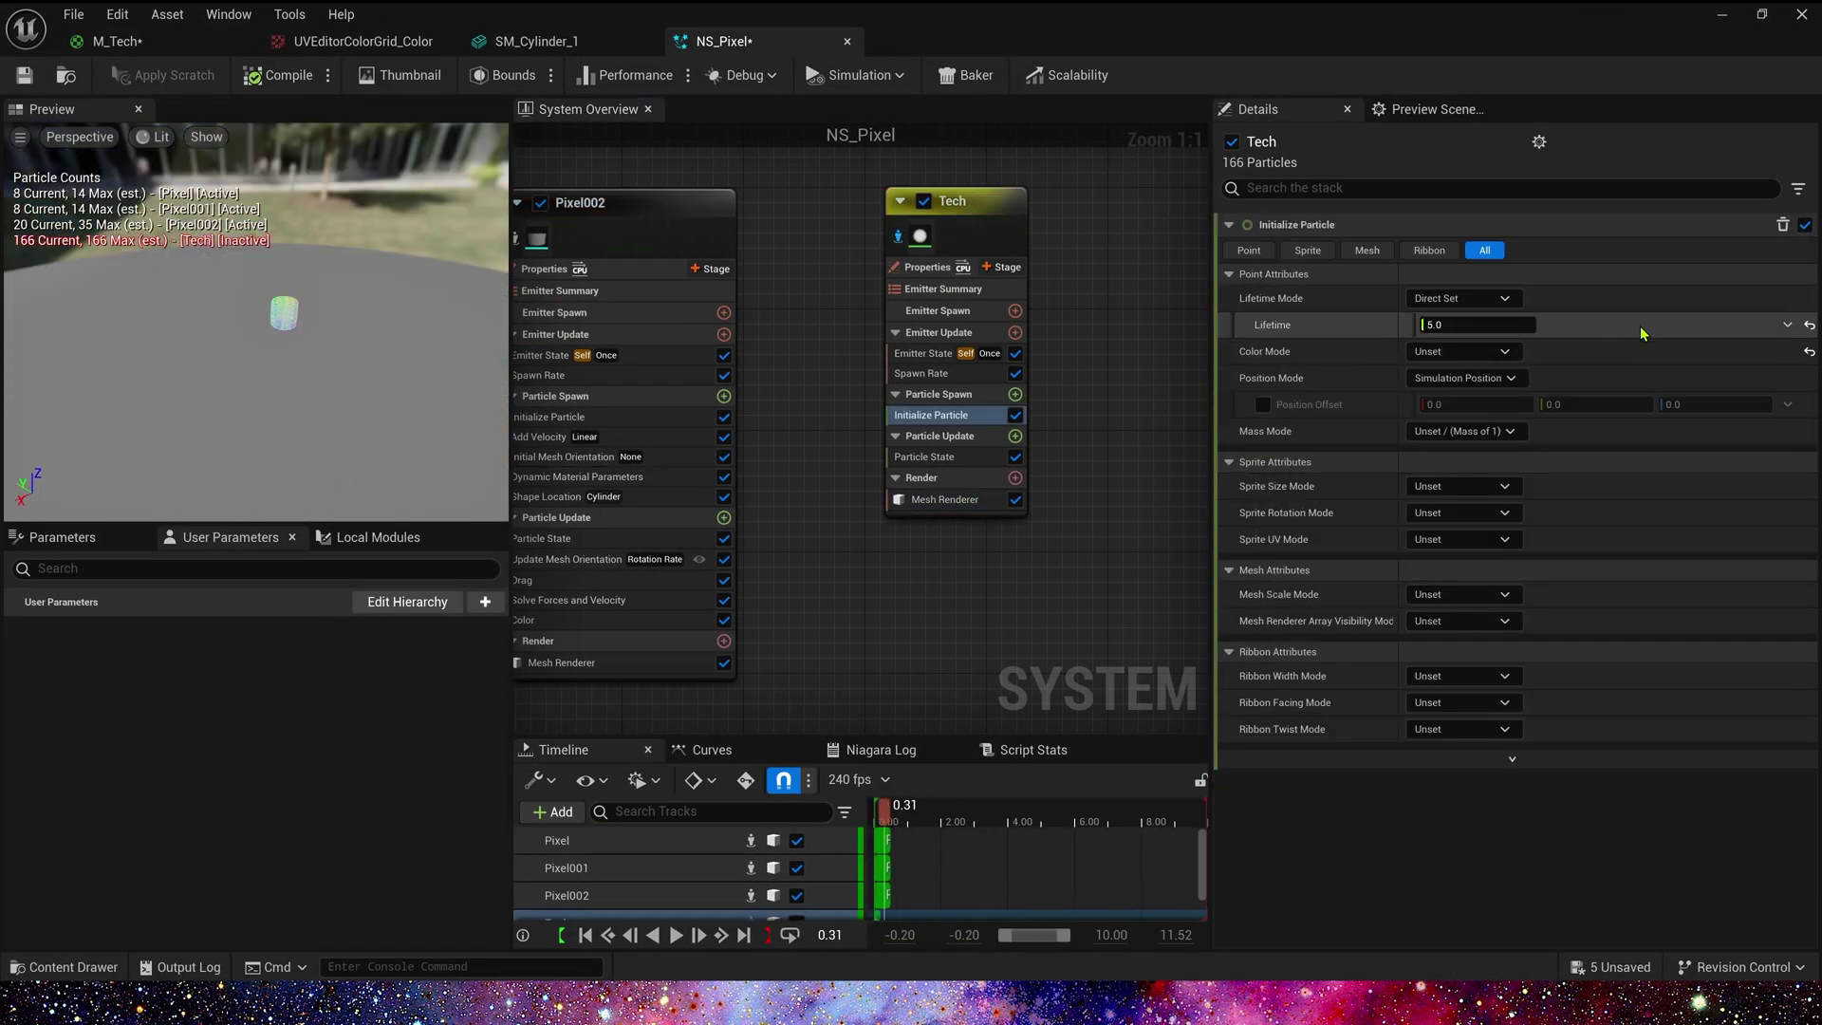
click(1480, 298)
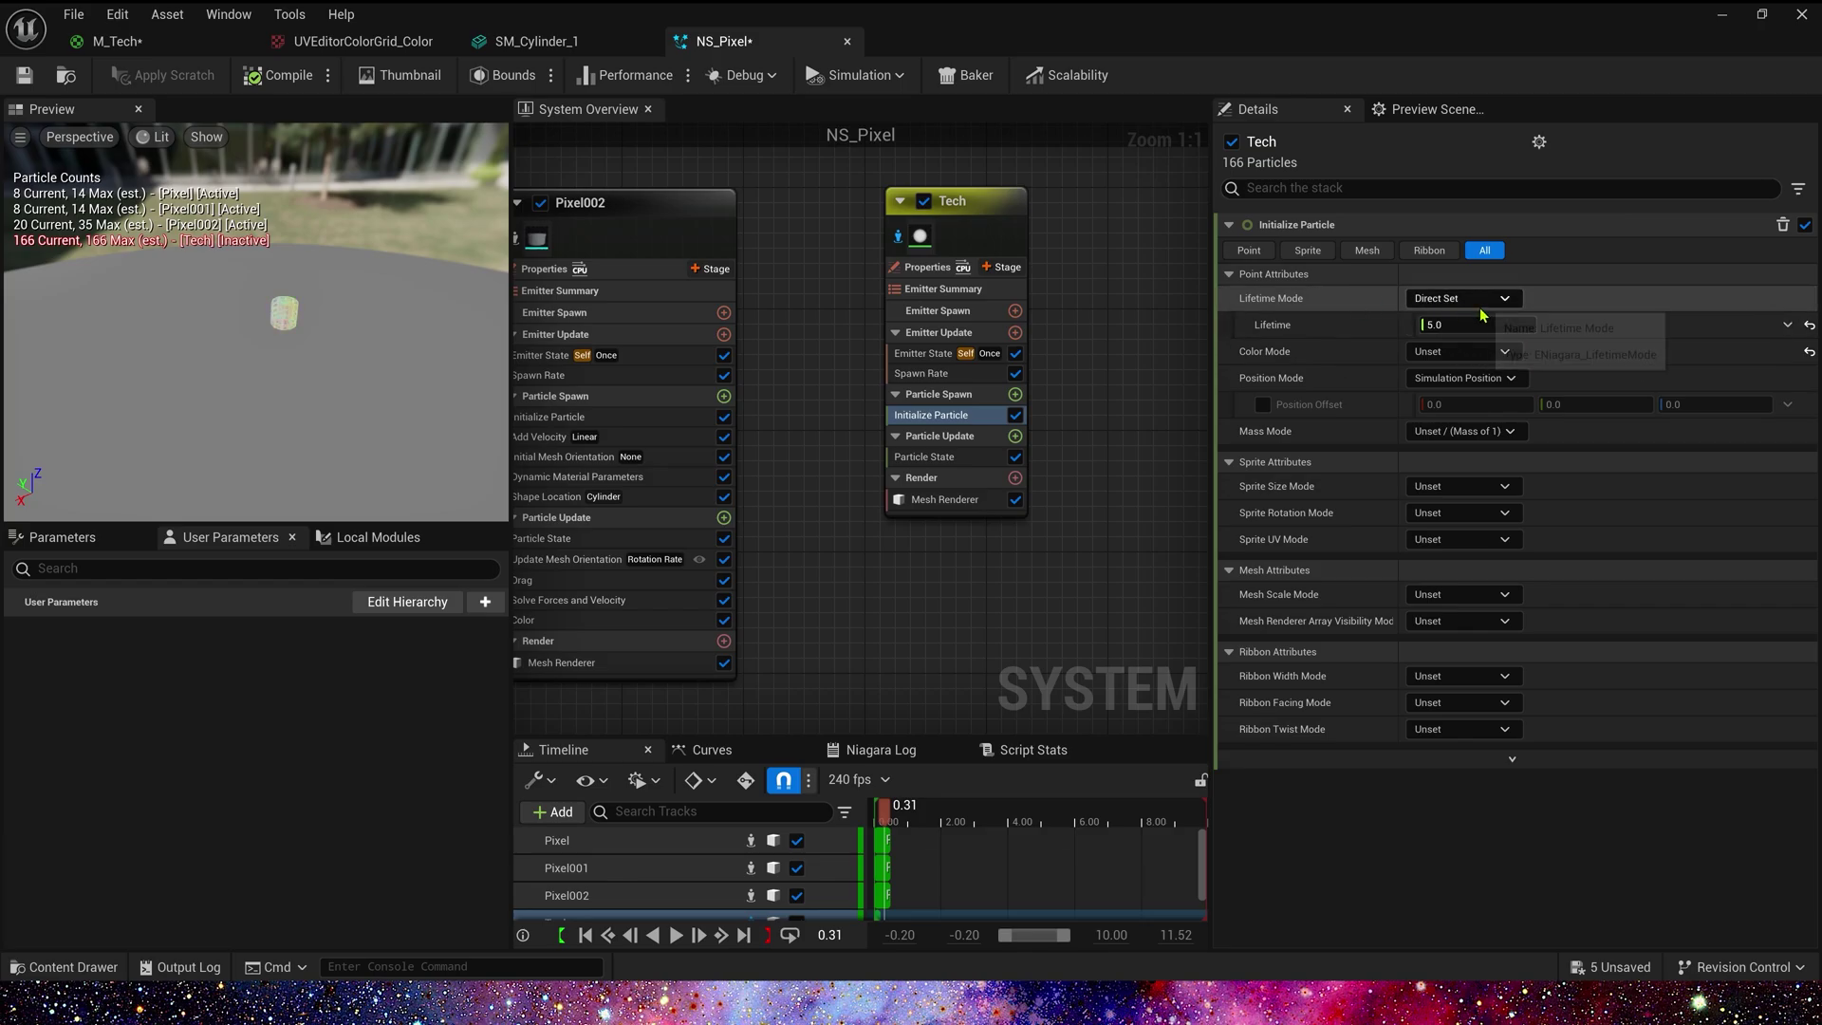
click(1475, 351)
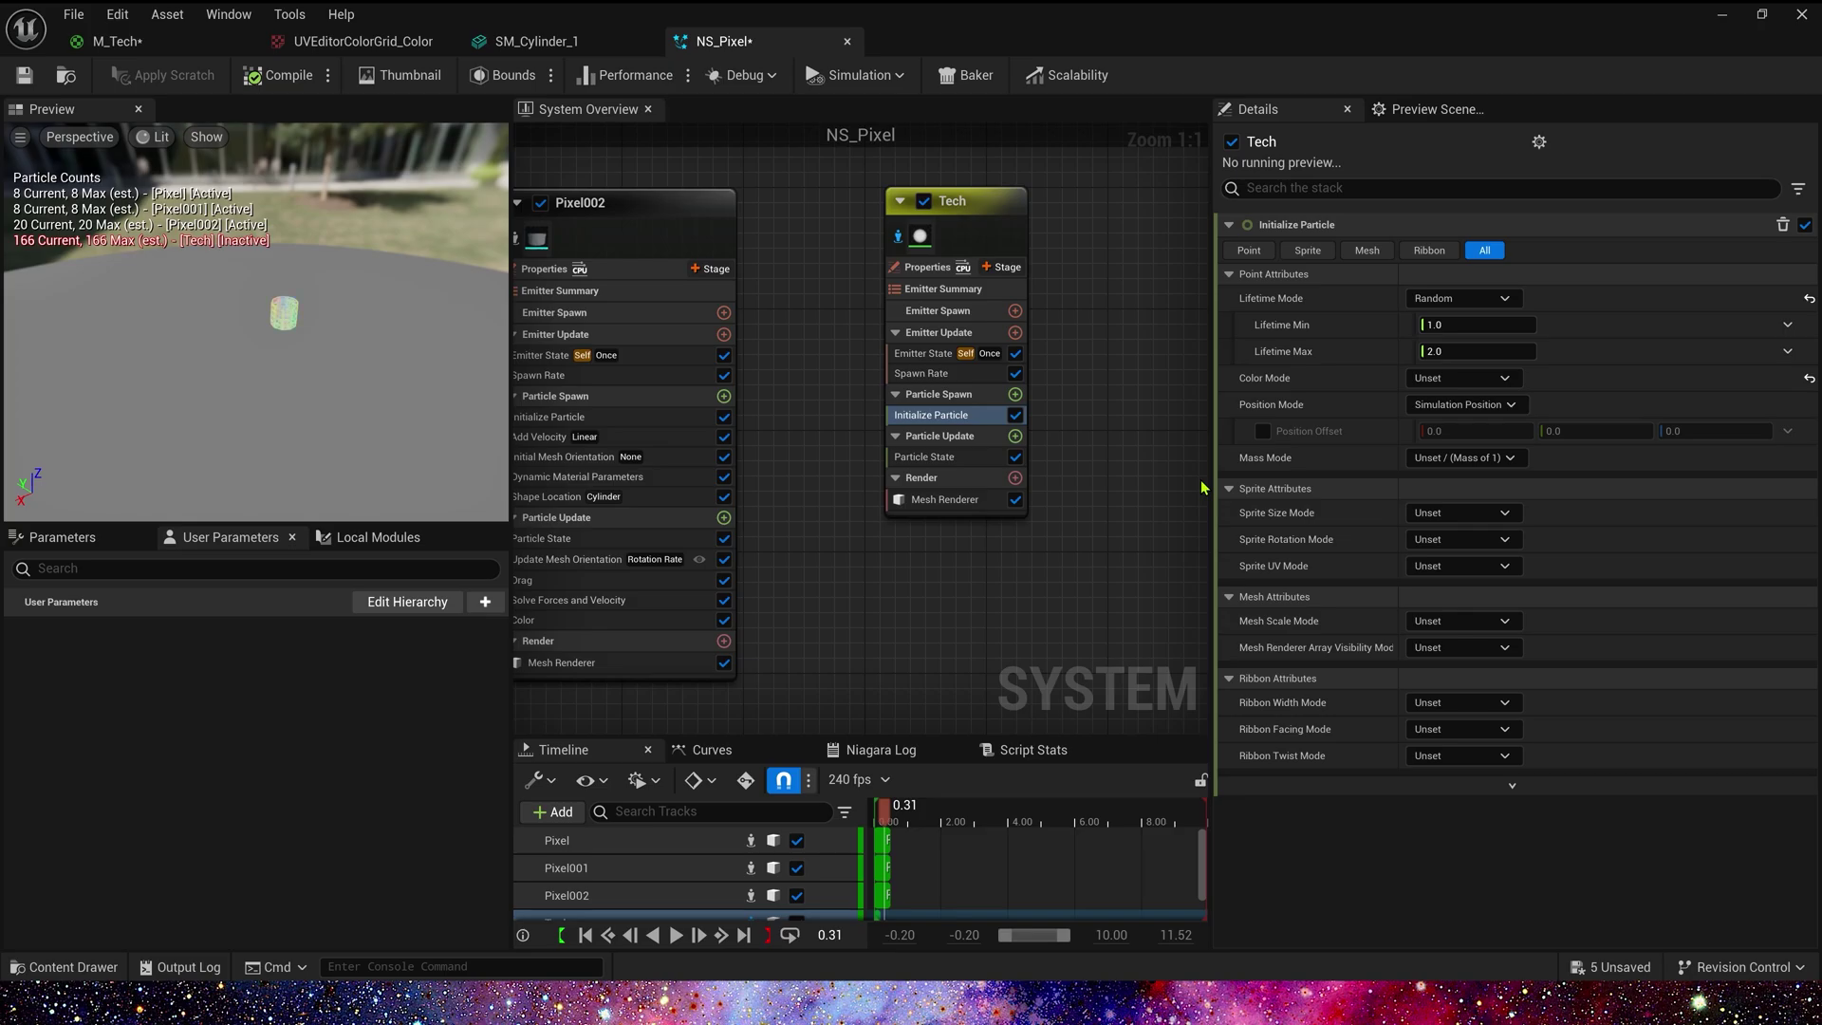
Copy the Color module from Pixel002 into Tech's Particle Update stage.
click(617, 619)
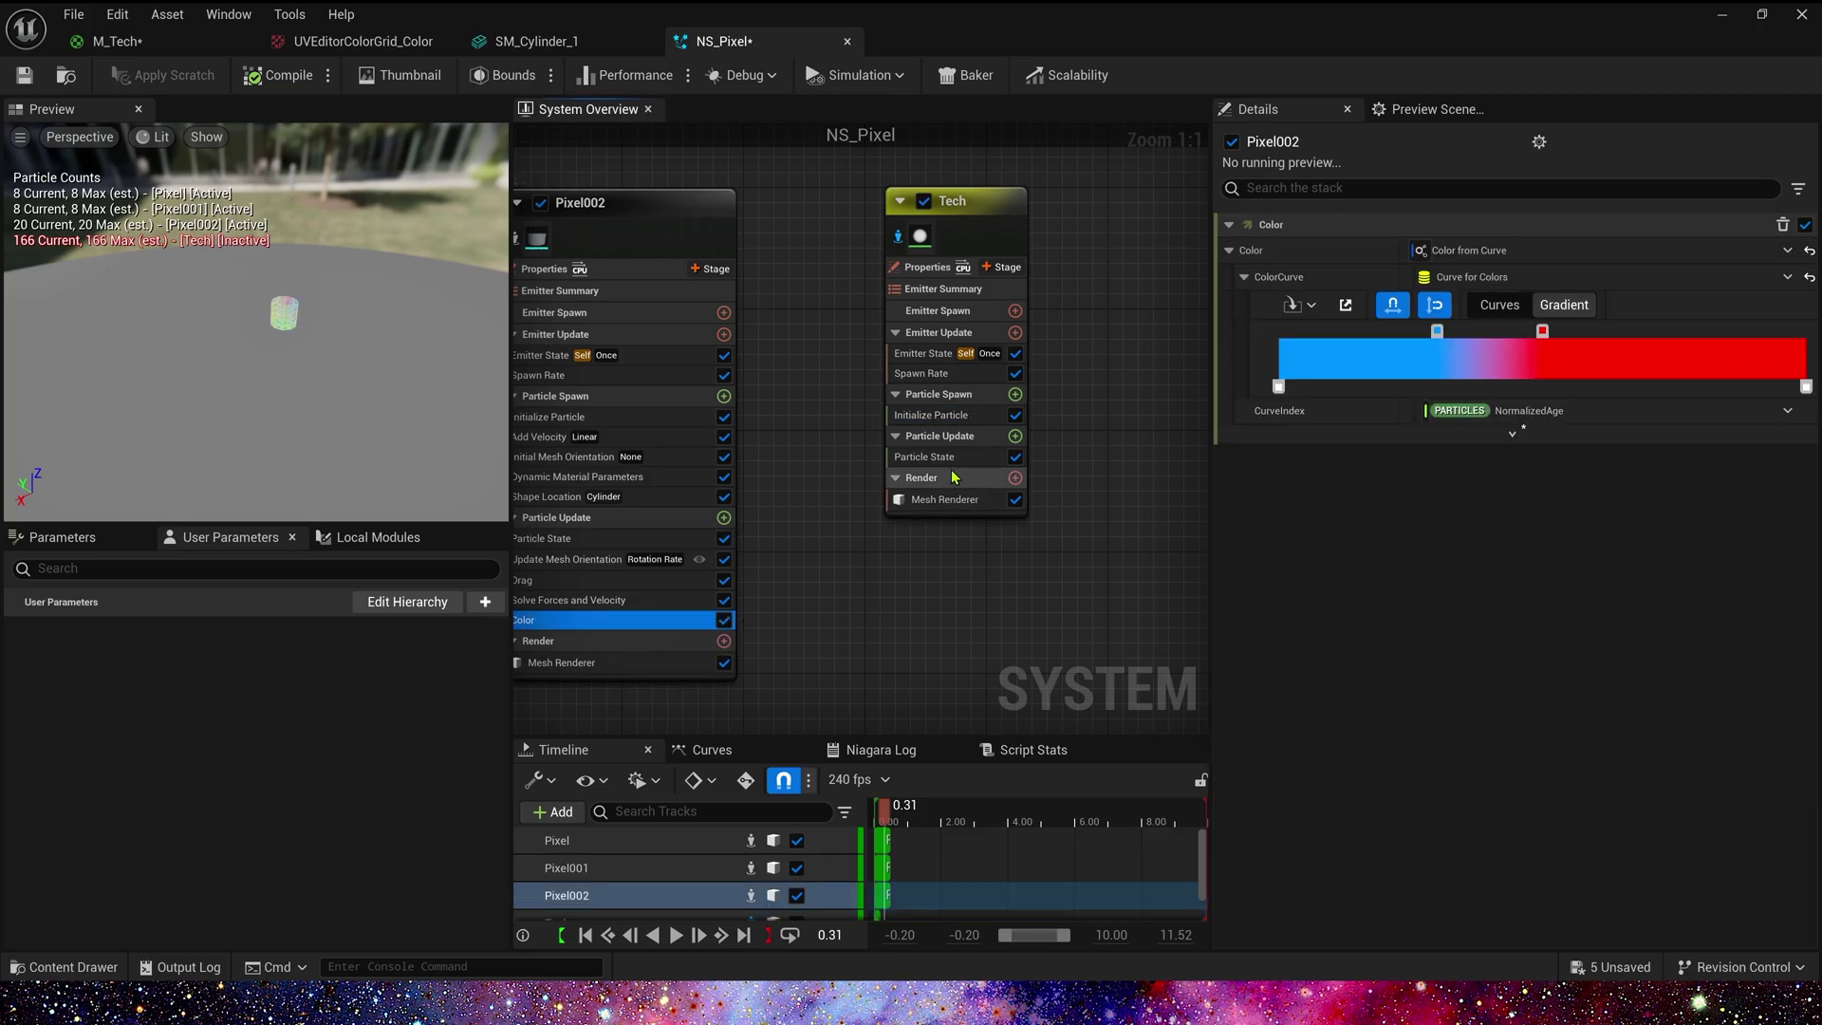
click(944, 457)
key(ctrl+v)
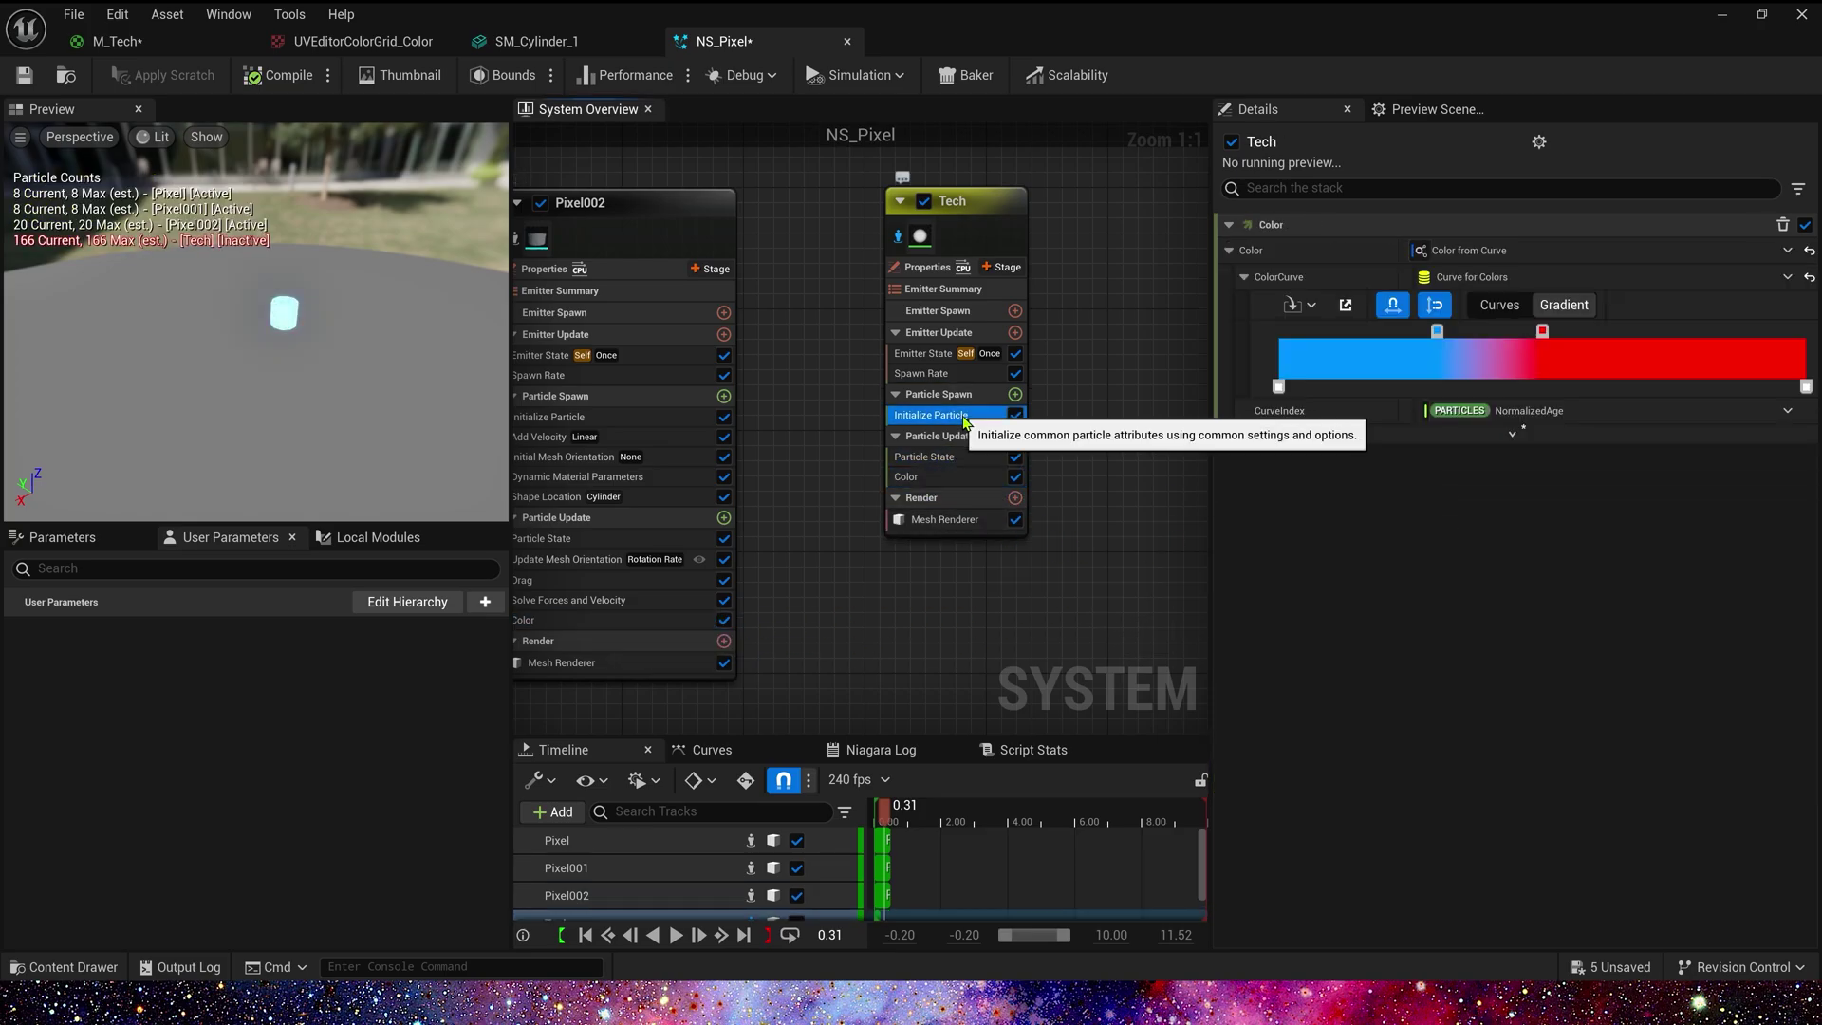
Set Tech's Mesh Scale Mode to Random Uniform with a minimum of 3 and a maximum of 8.
click(931, 415)
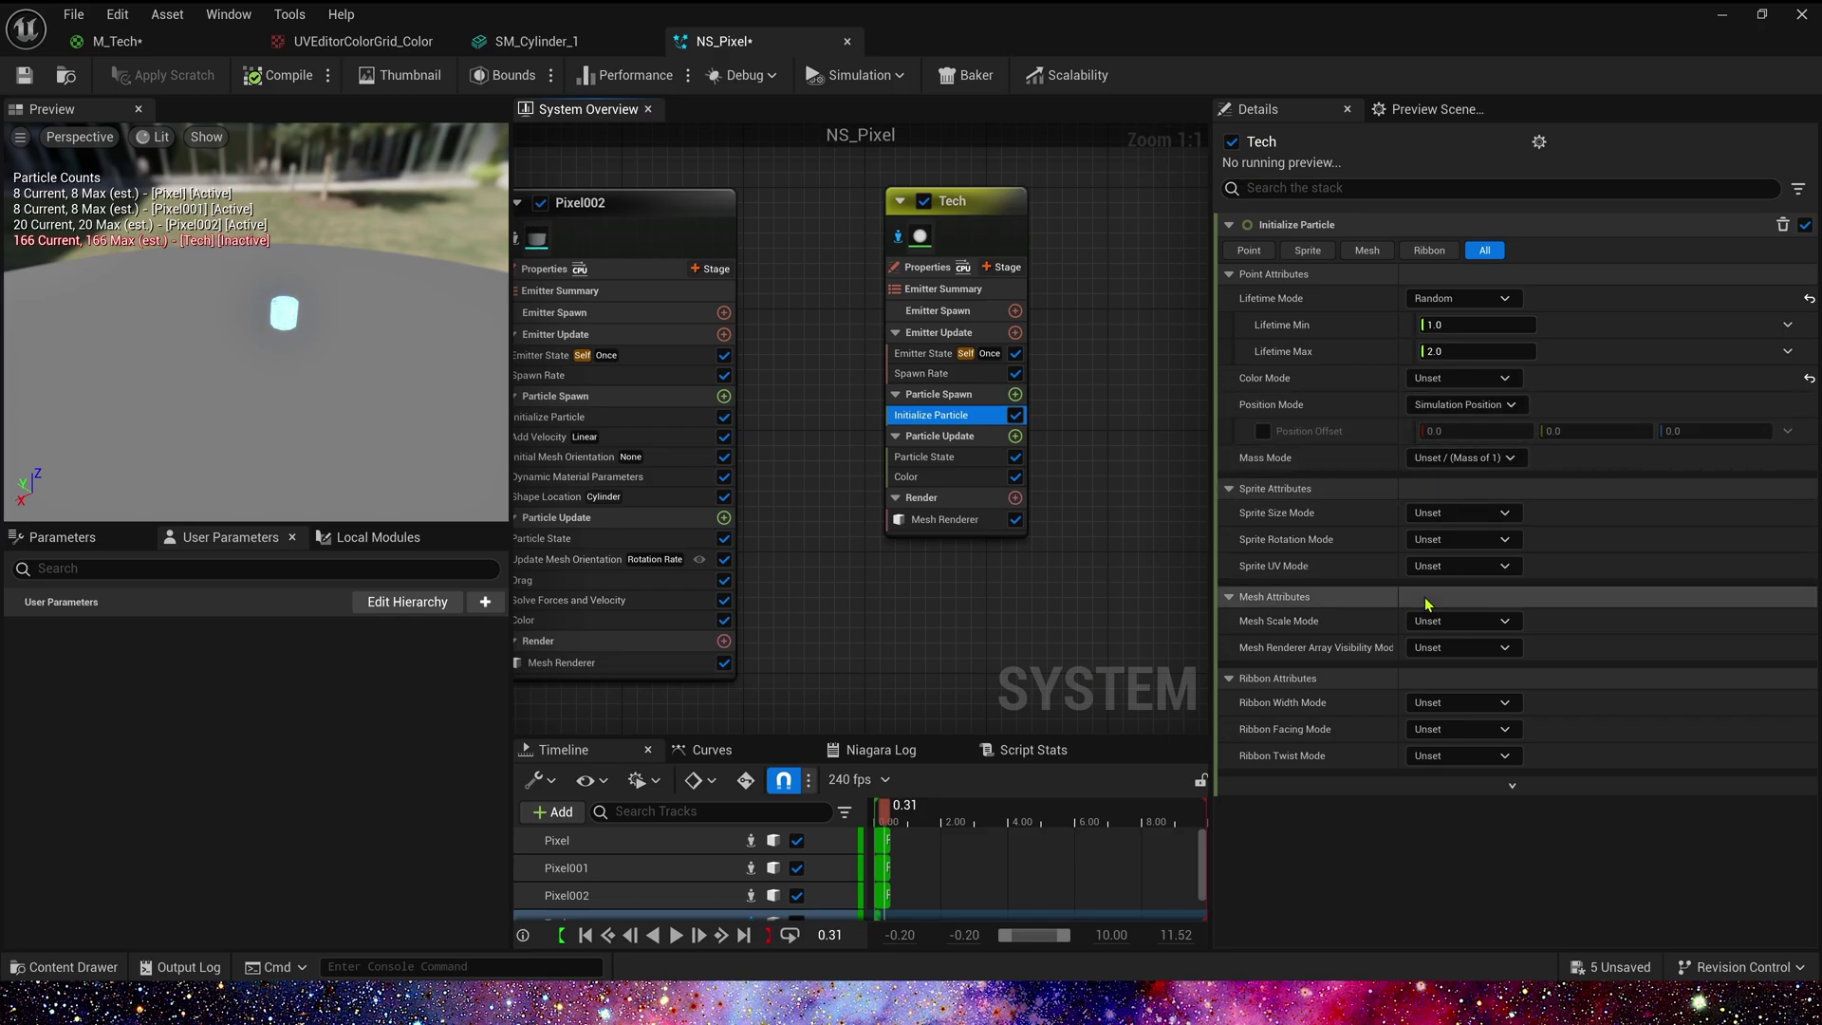
click(1461, 620)
click(1515, 700)
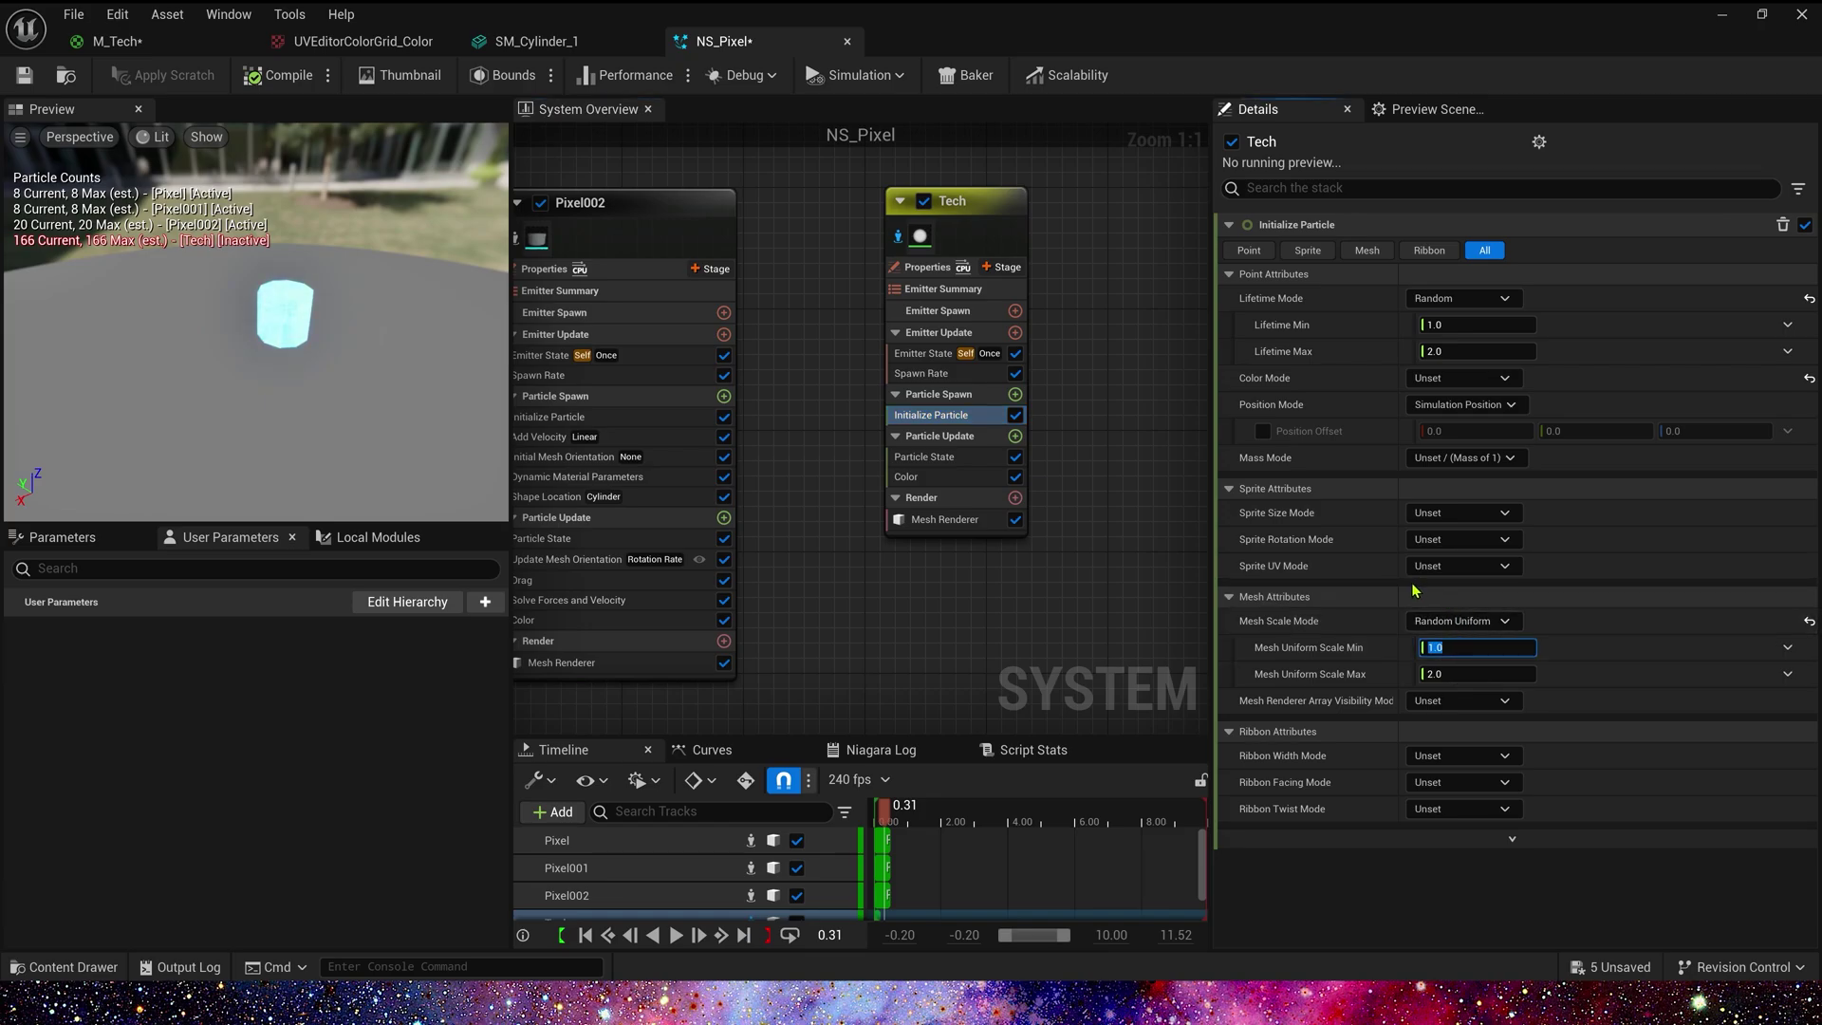
mouse_move(349, 420)
mouse_down()
mouse_move(293, 366)
mouse_move(327, 456)
mouse_move(337, 403)
mouse_up()
Add a Dynamic Material Parameters module to Tech's Particle Spawn, with only the Random and Power parameters enabled.
click(1015, 395)
text(dy)
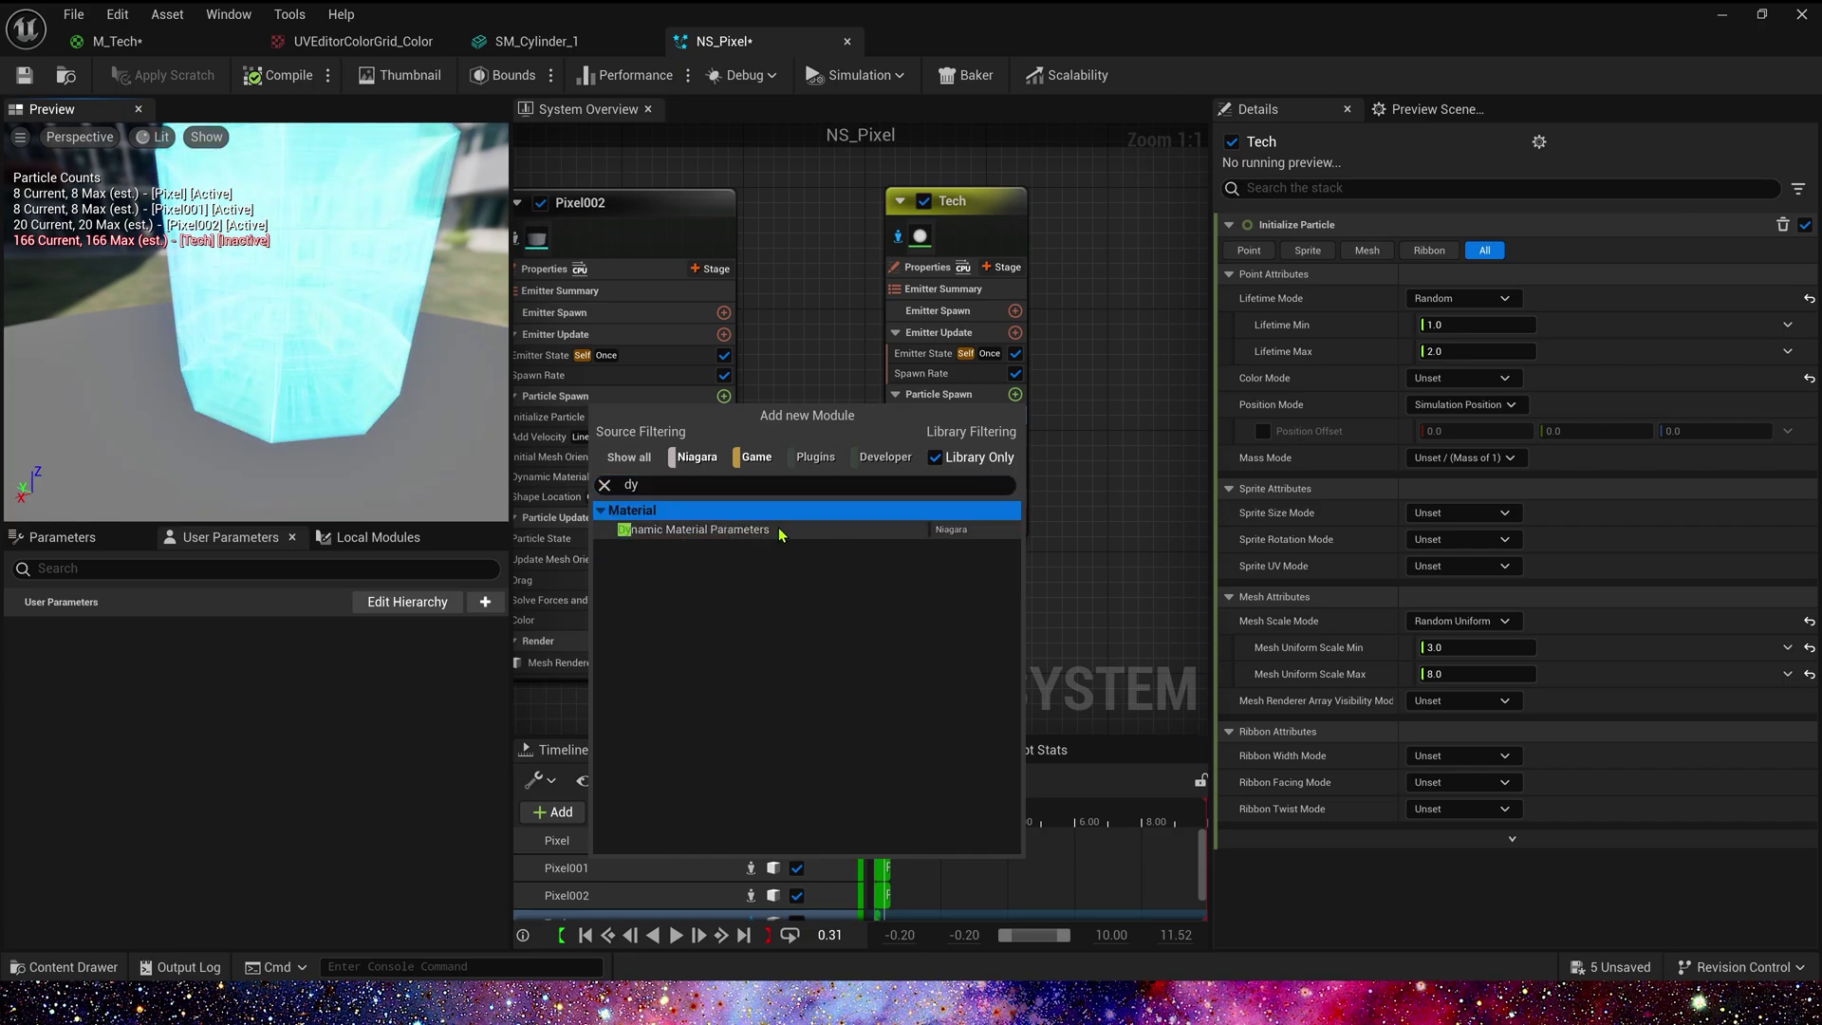
click(780, 531)
click(1250, 380)
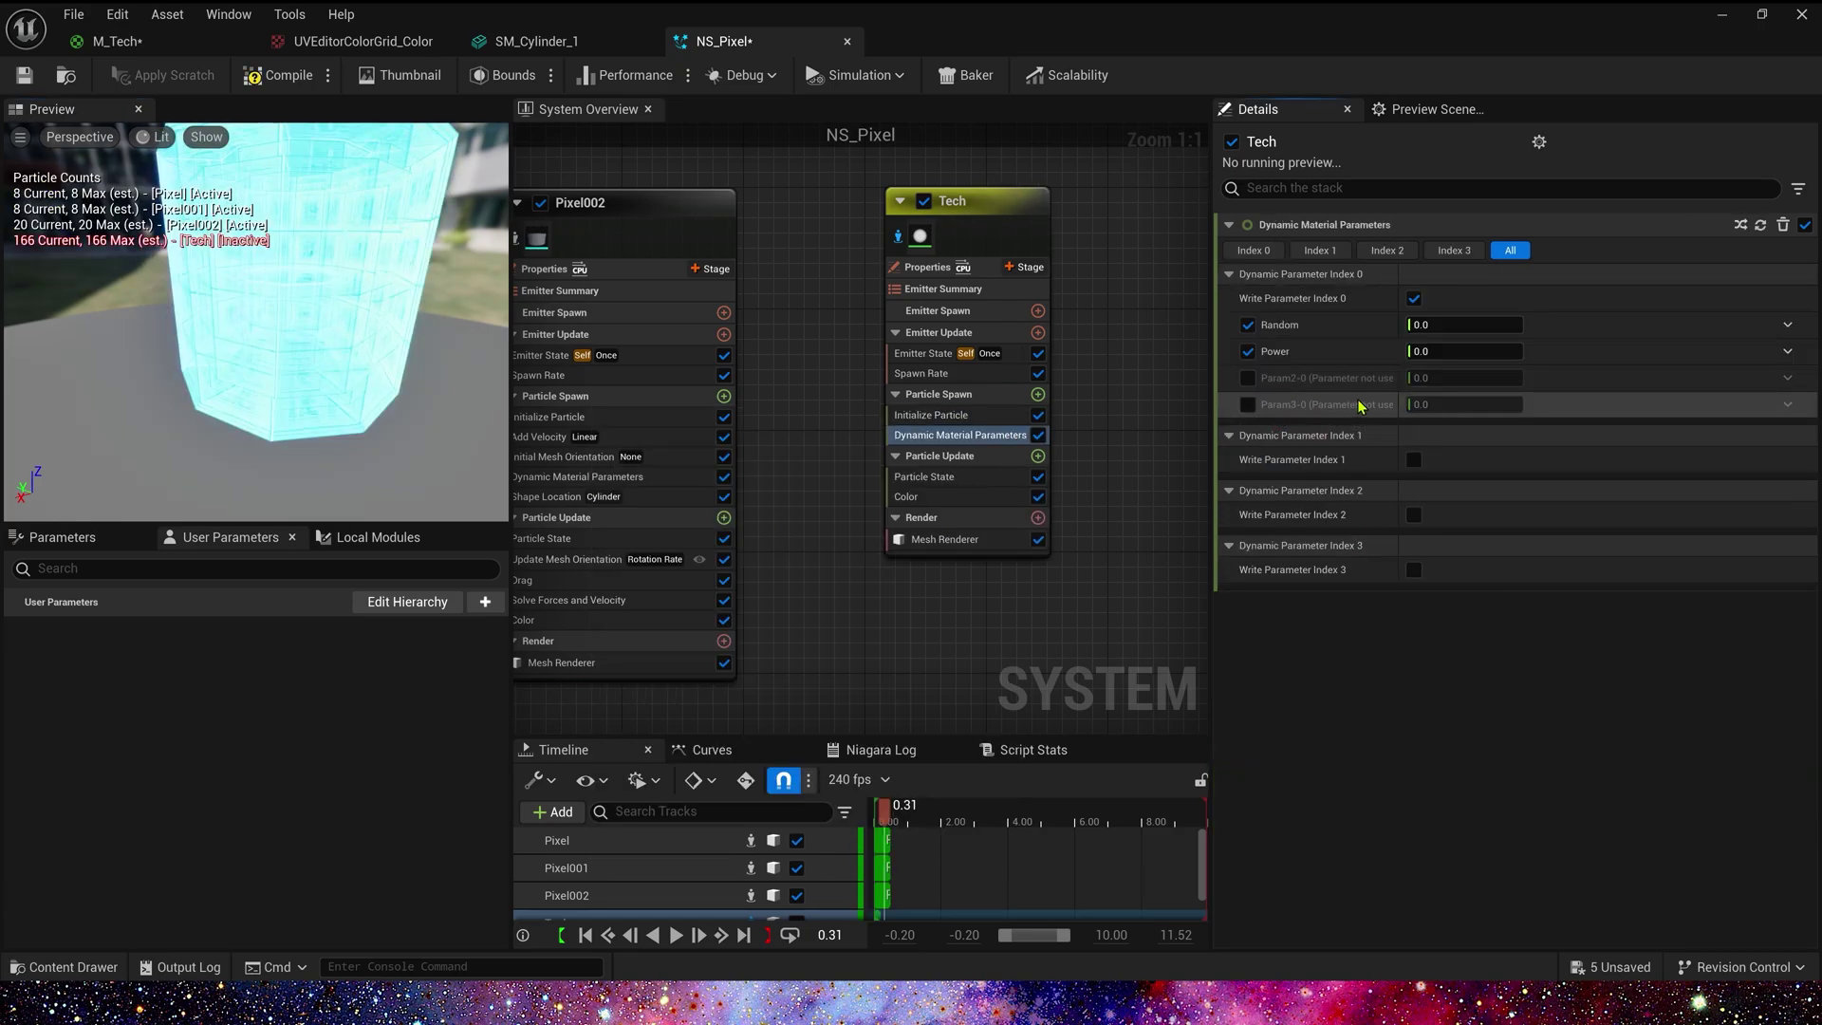
Drive the Random and Power parameters with Random Range Float, setting Power's range from 1 to 3.
click(1788, 324)
text(random)
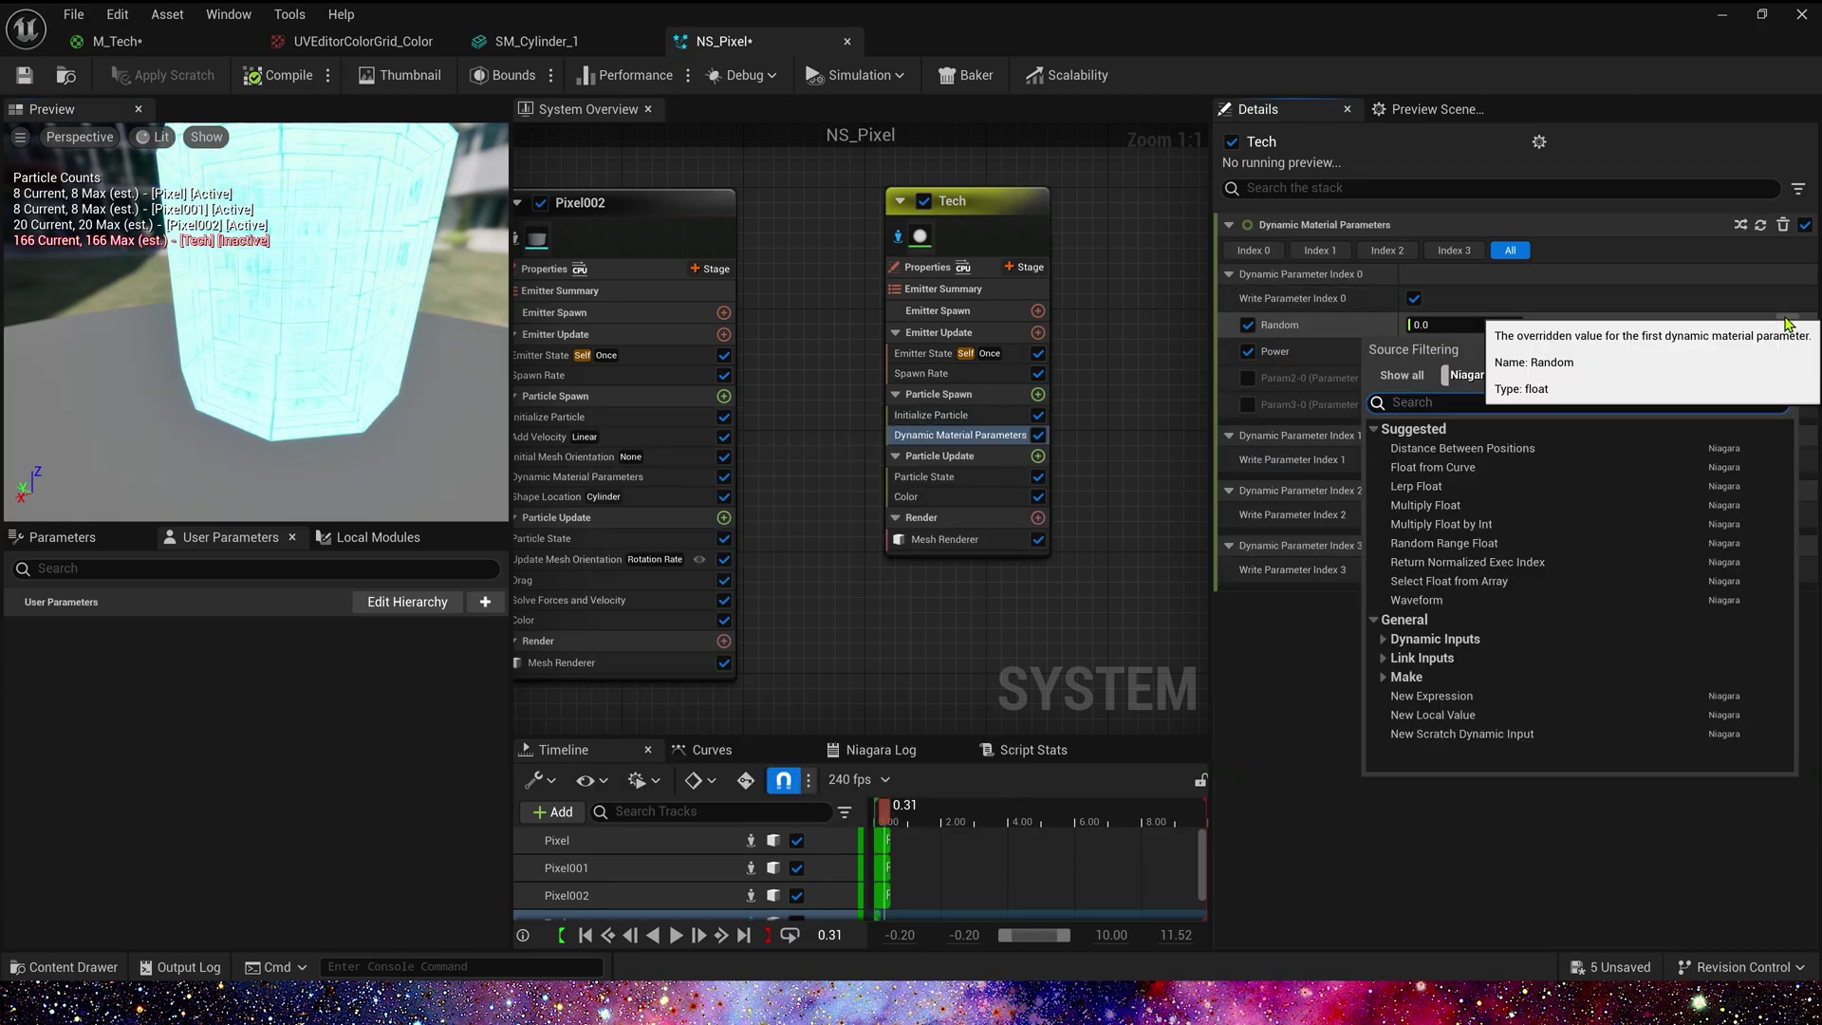
click(1477, 450)
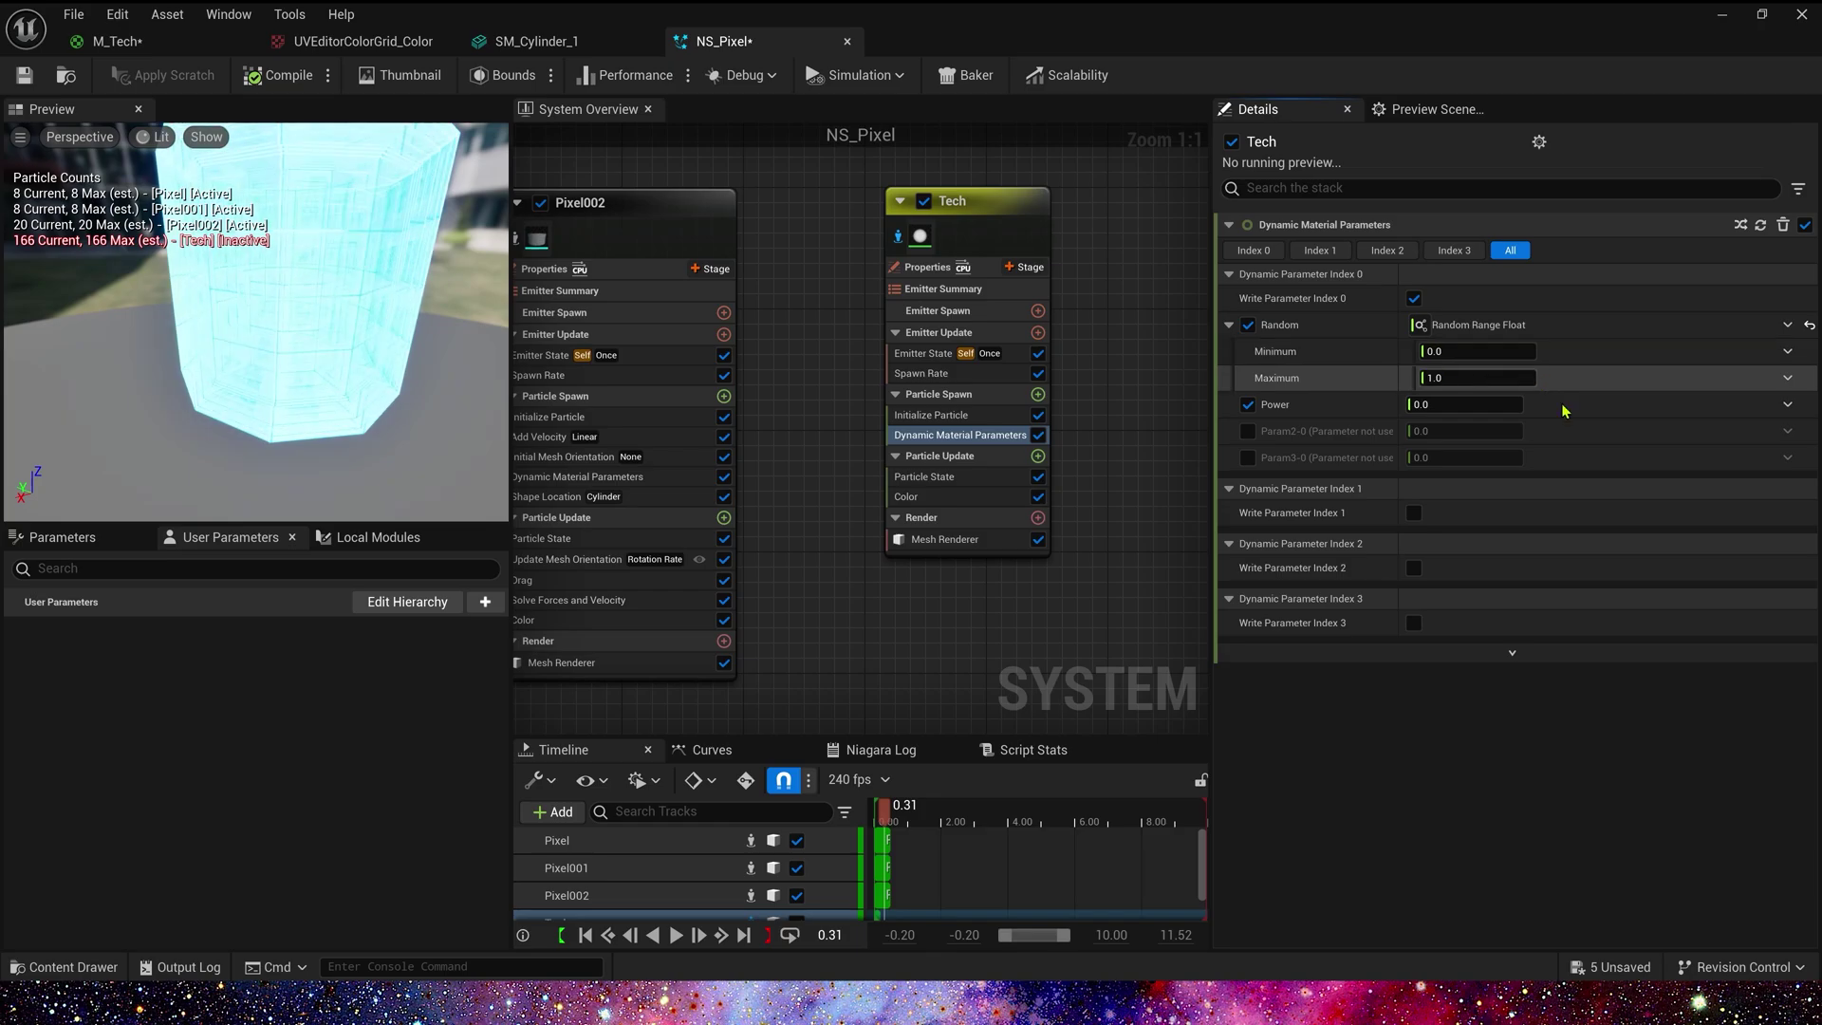
click(1787, 404)
text(random)
click(1476, 530)
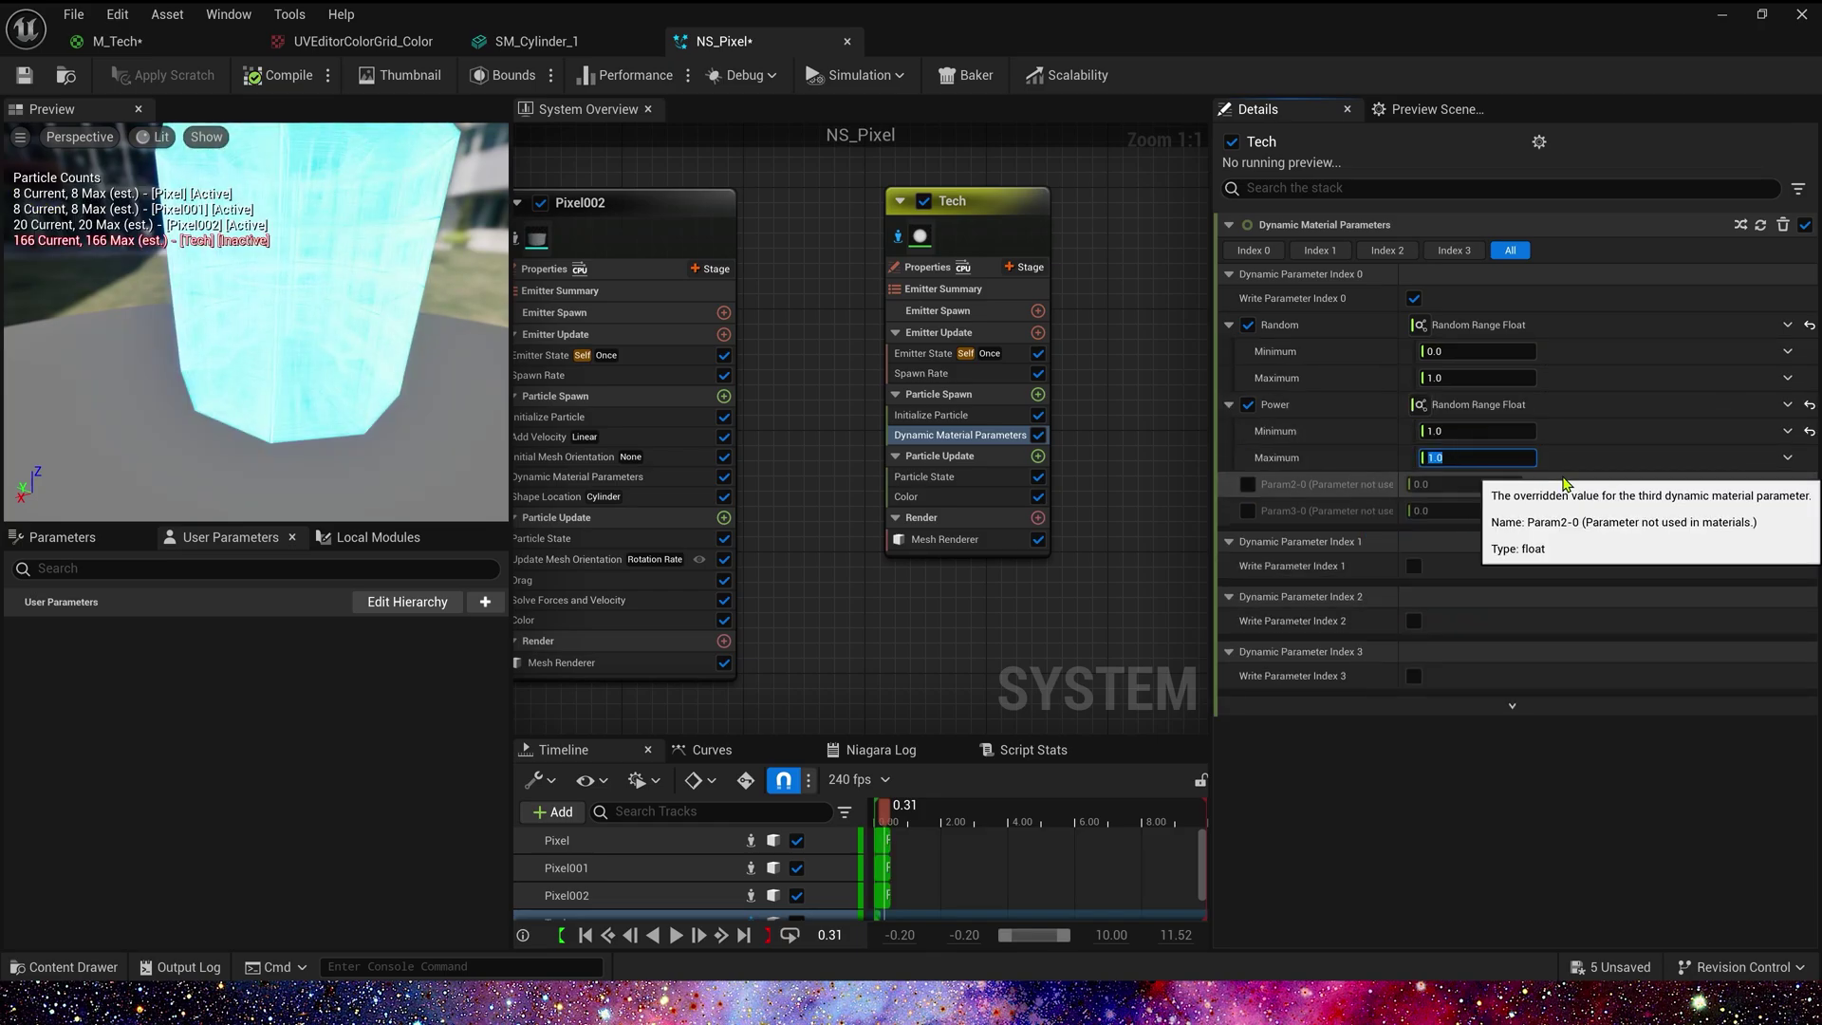
Add a Shape Location module to Tech's Particle Spawn using a Cylinder with height 1000 and radius 0.
click(1039, 395)
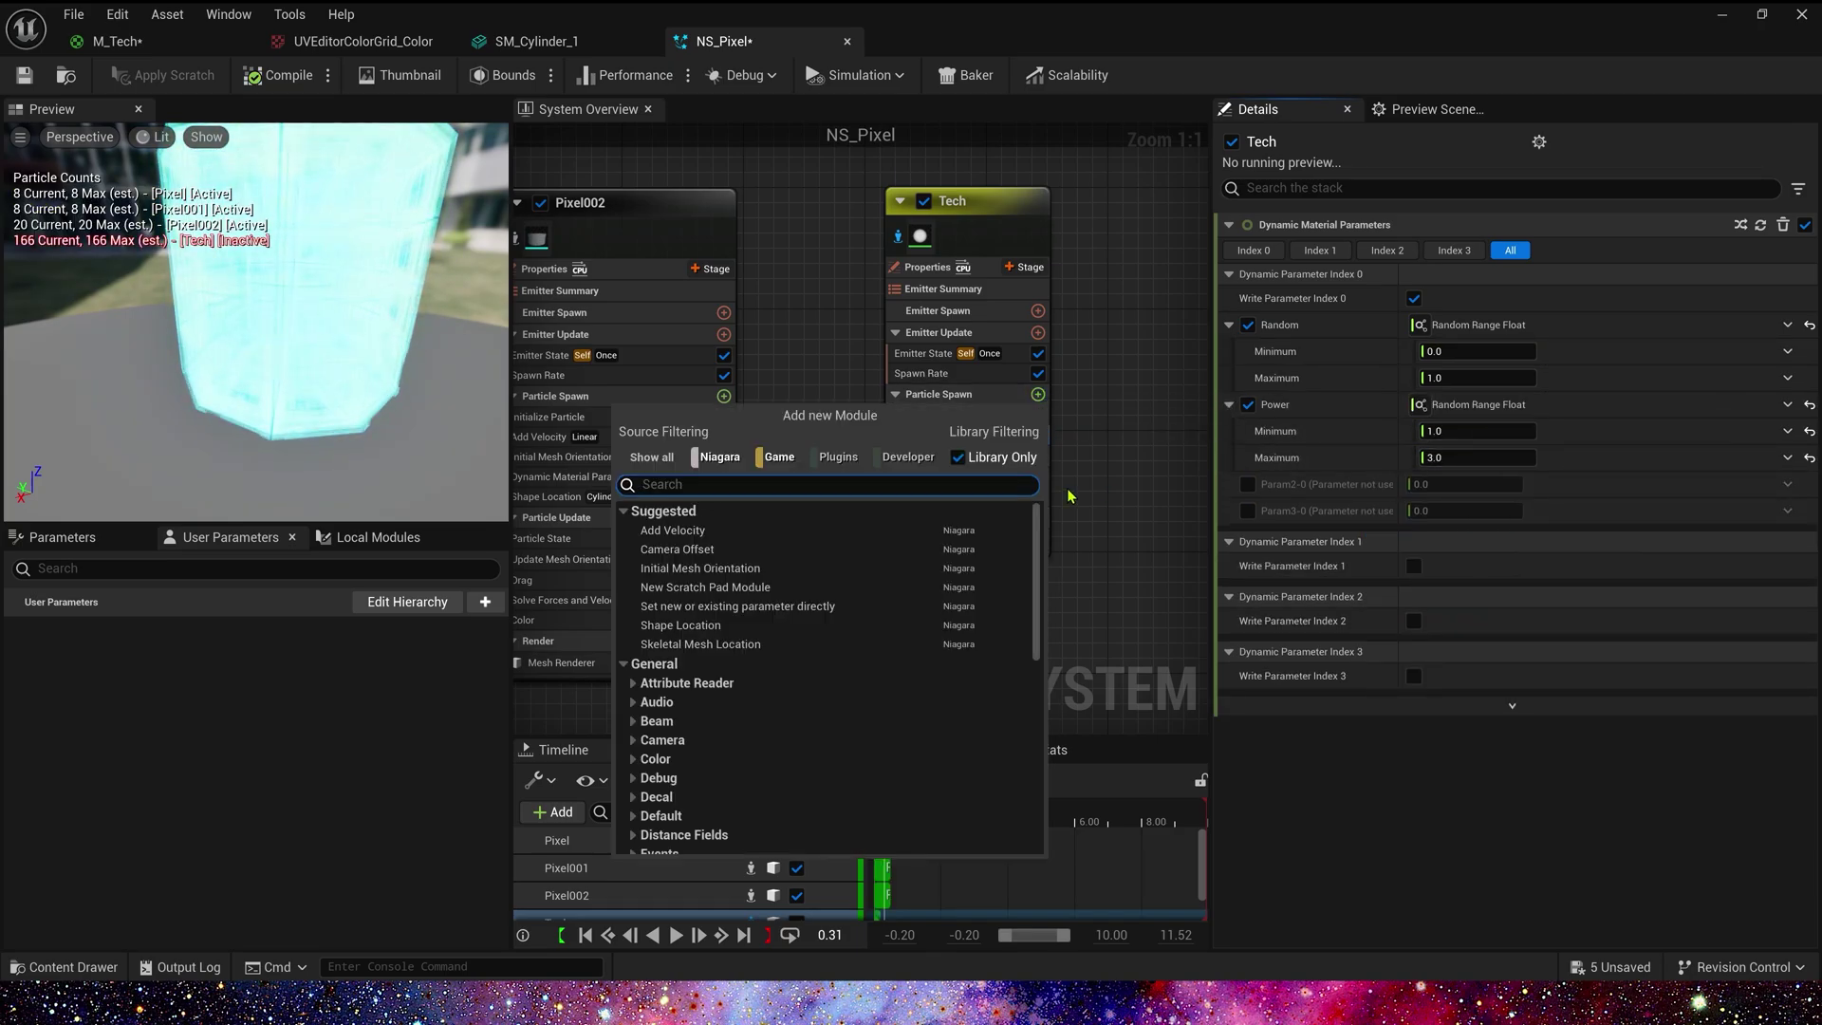
click(725, 626)
click(1478, 298)
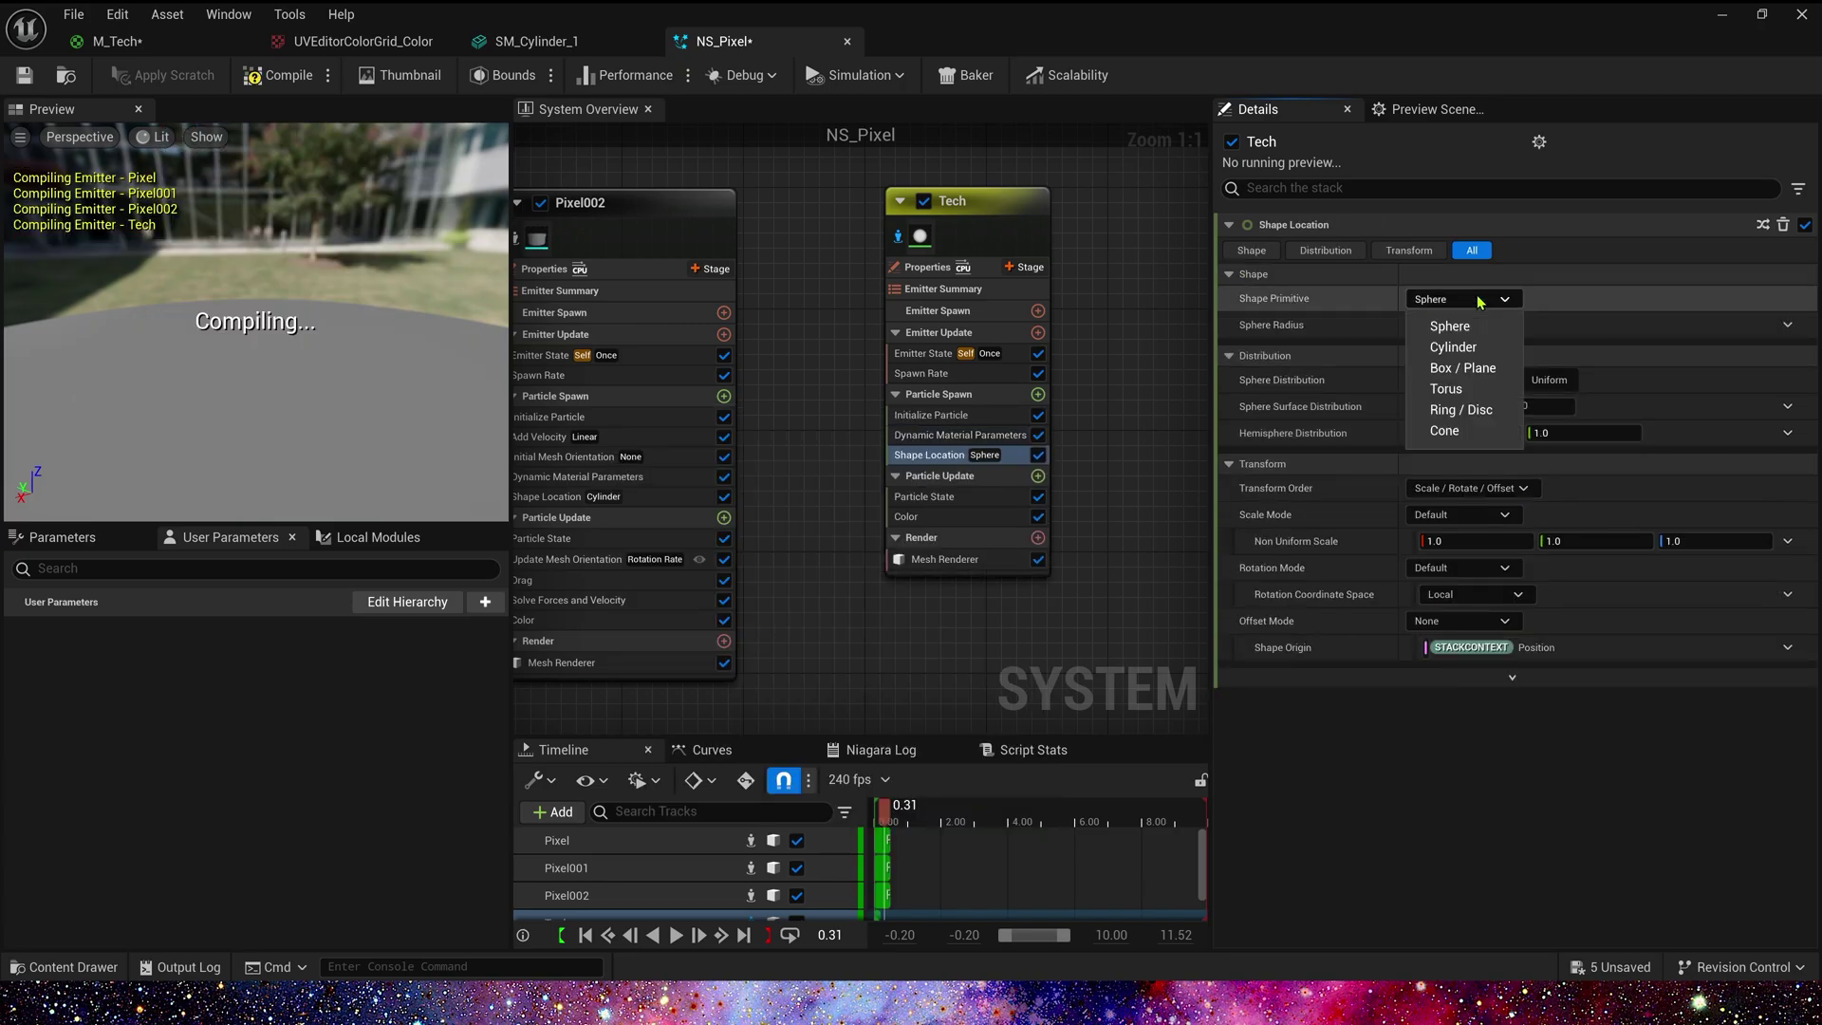
click(1469, 349)
click(1466, 325)
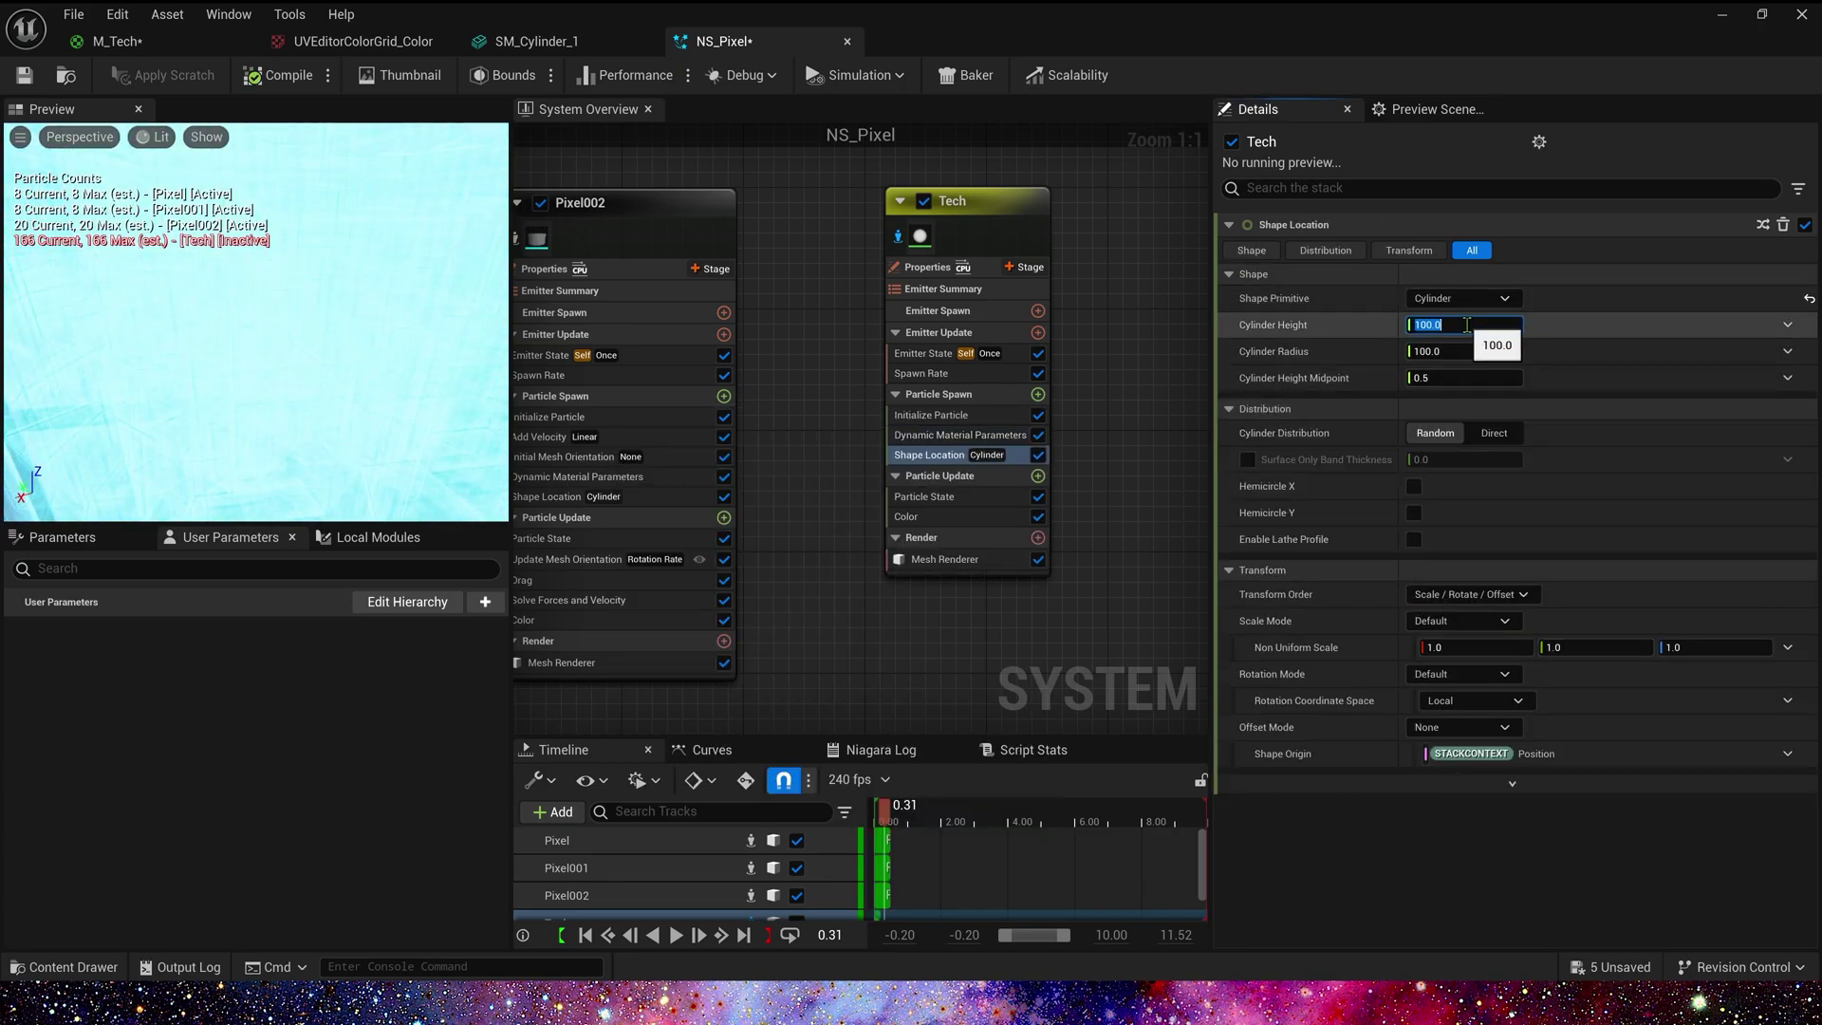
text(1000)
key(Tab)
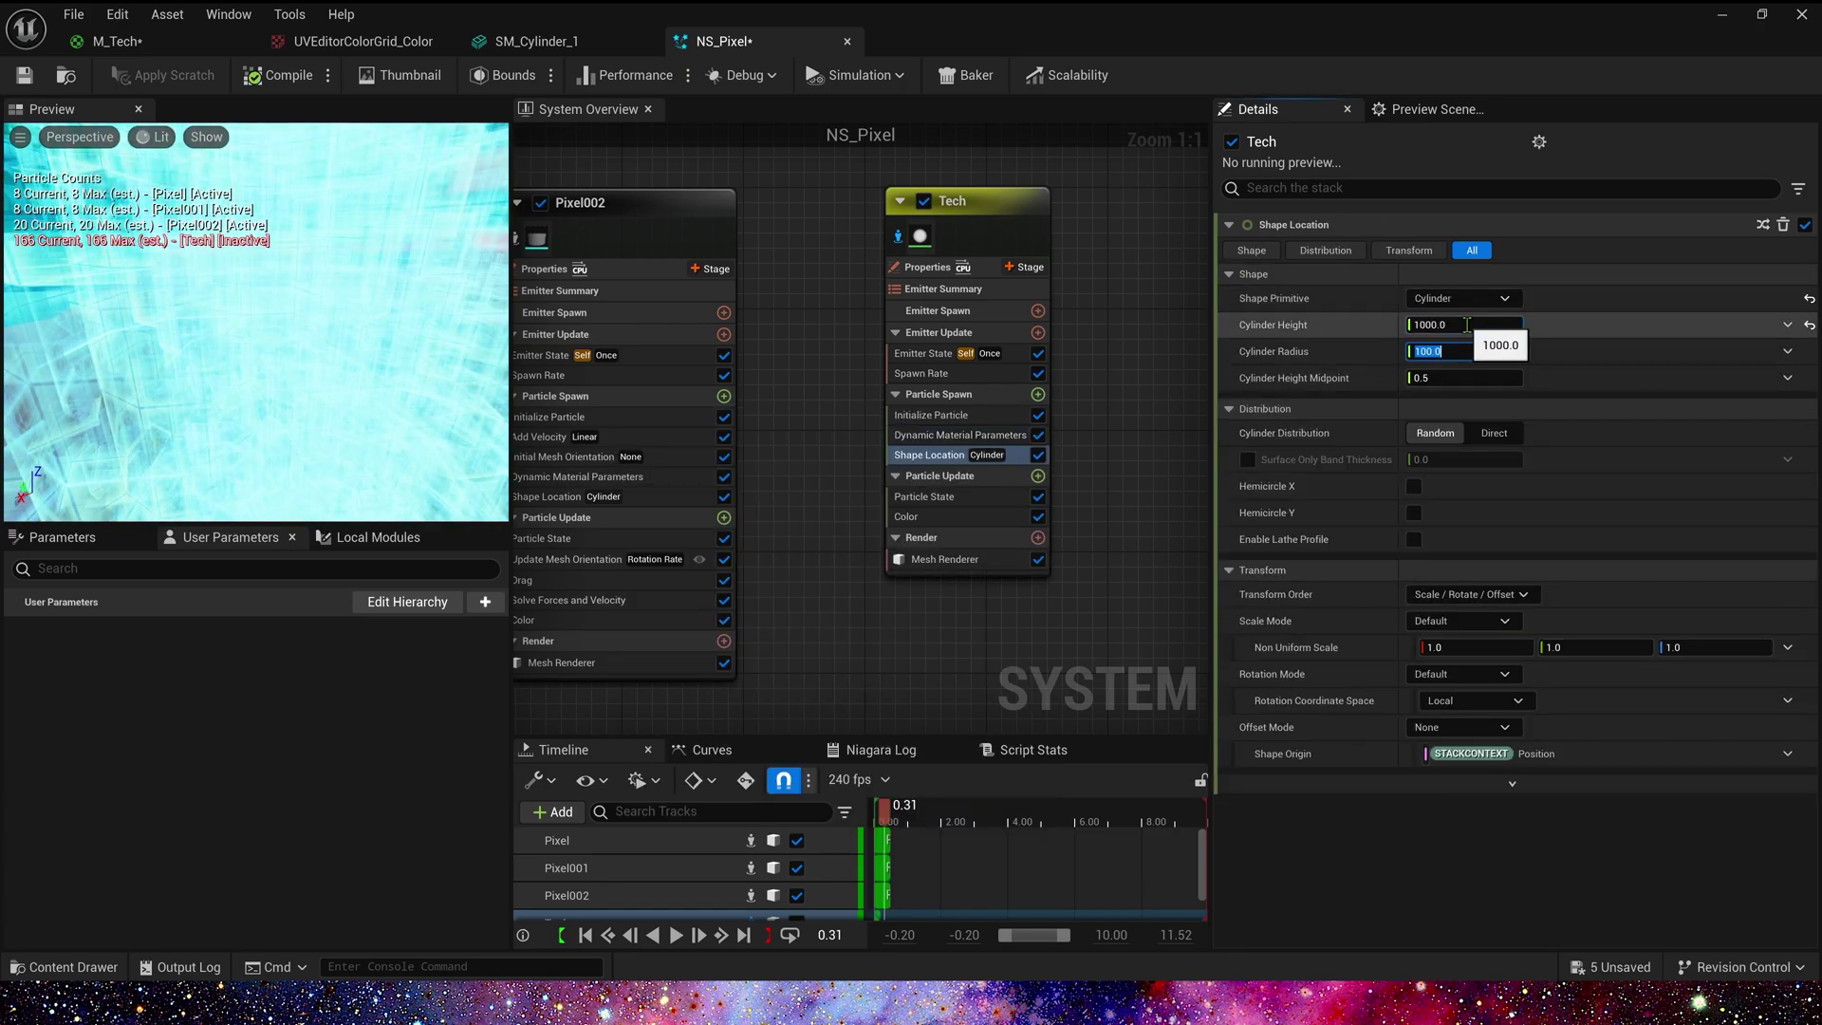
text(0)
key(Tab)
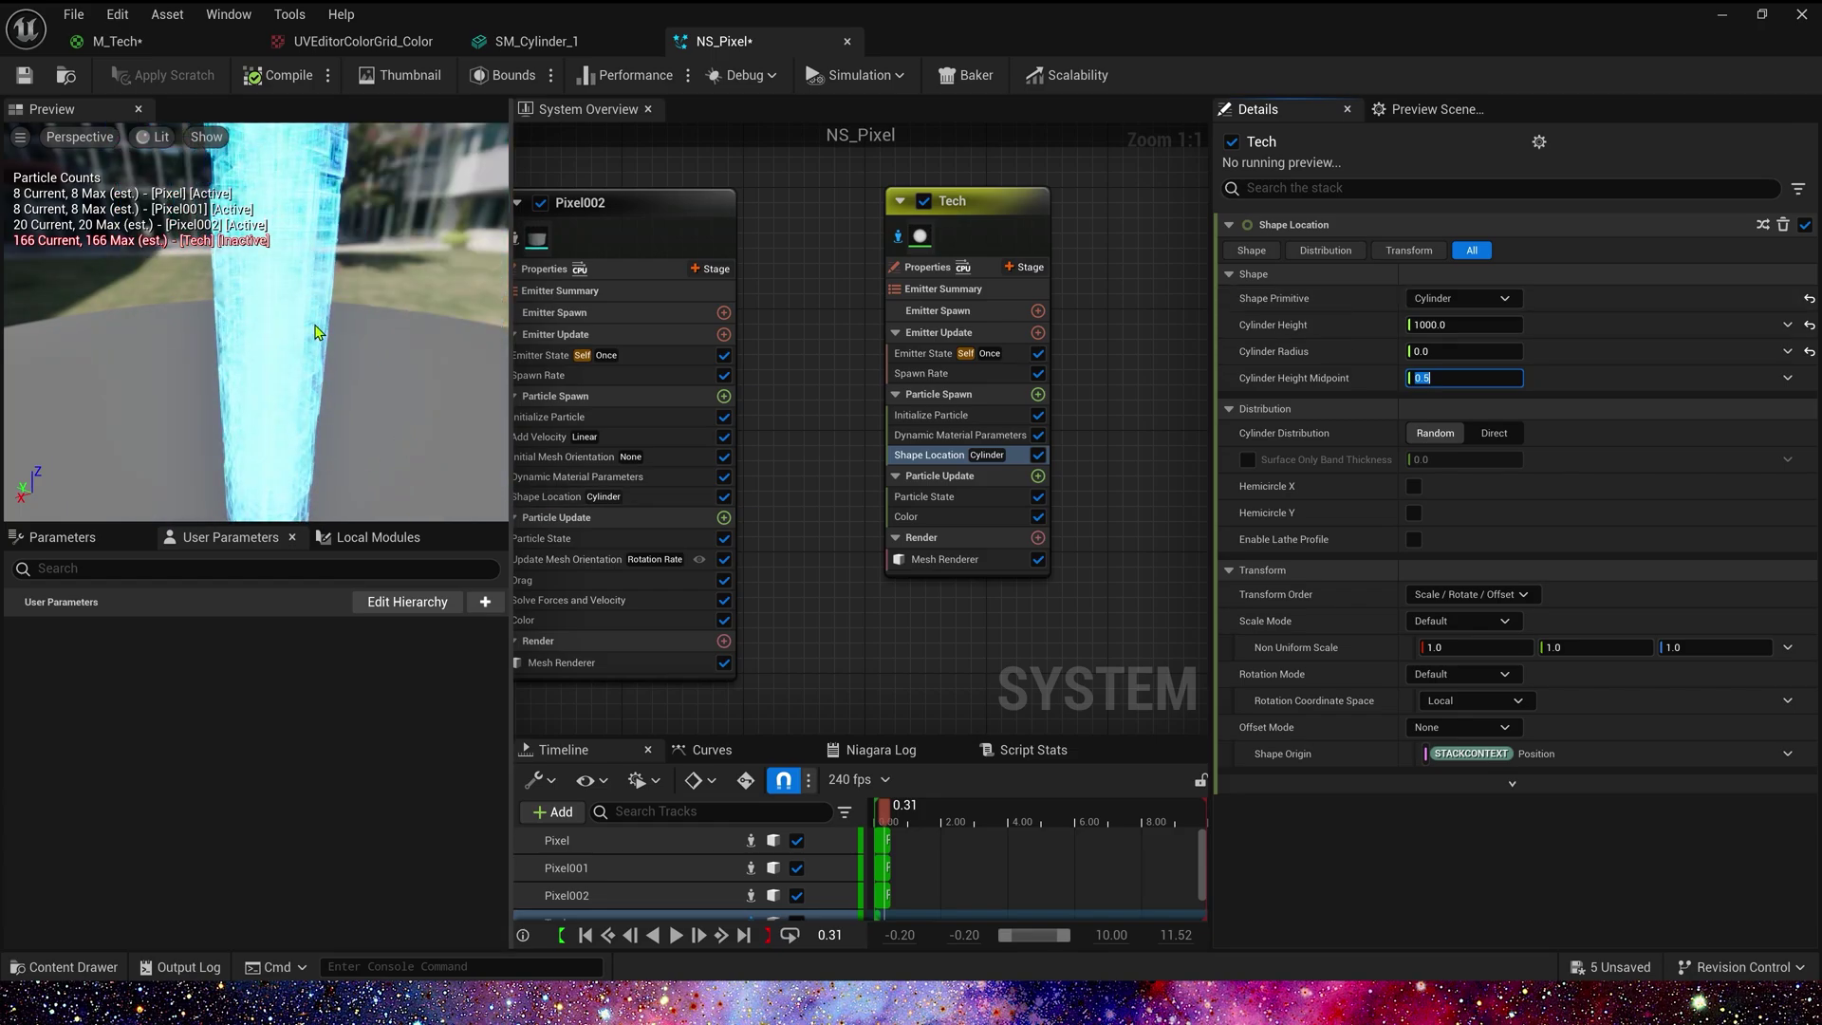
Set the Offset Mode of Tech's Shape Location module to Default.
click(1451, 727)
click(1423, 729)
click(1423, 729)
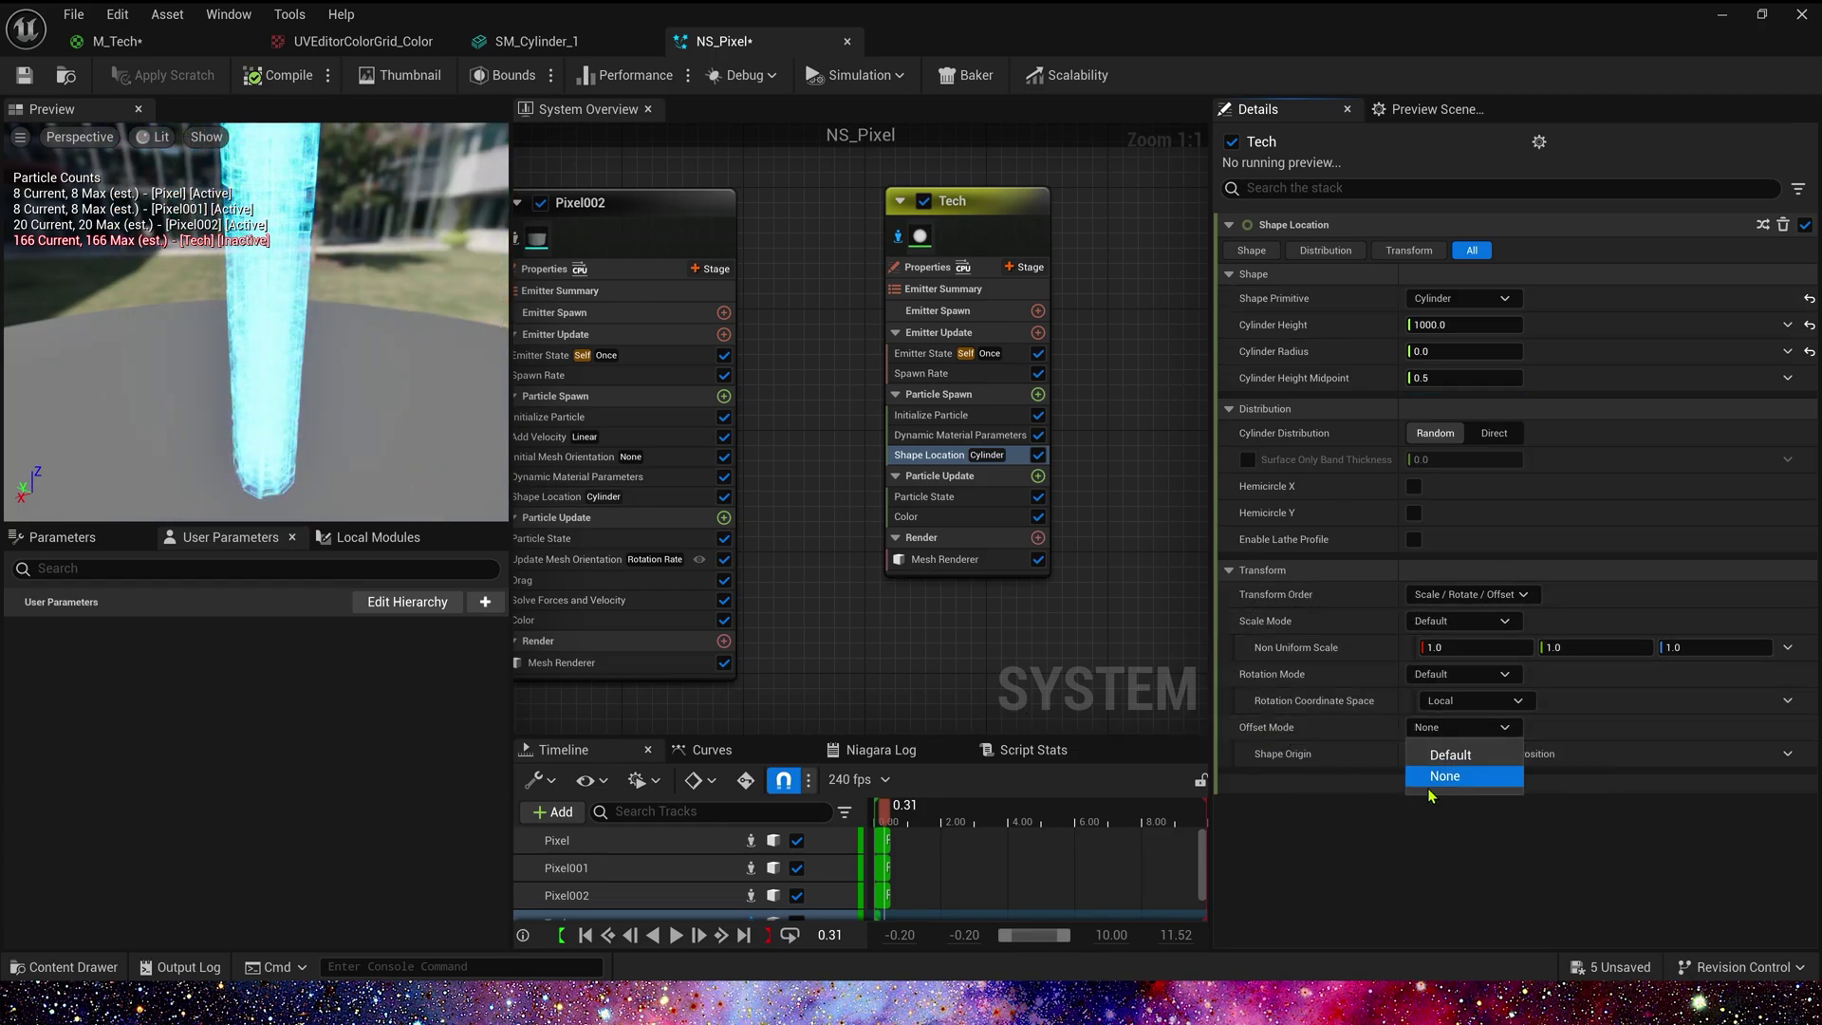
click(1475, 761)
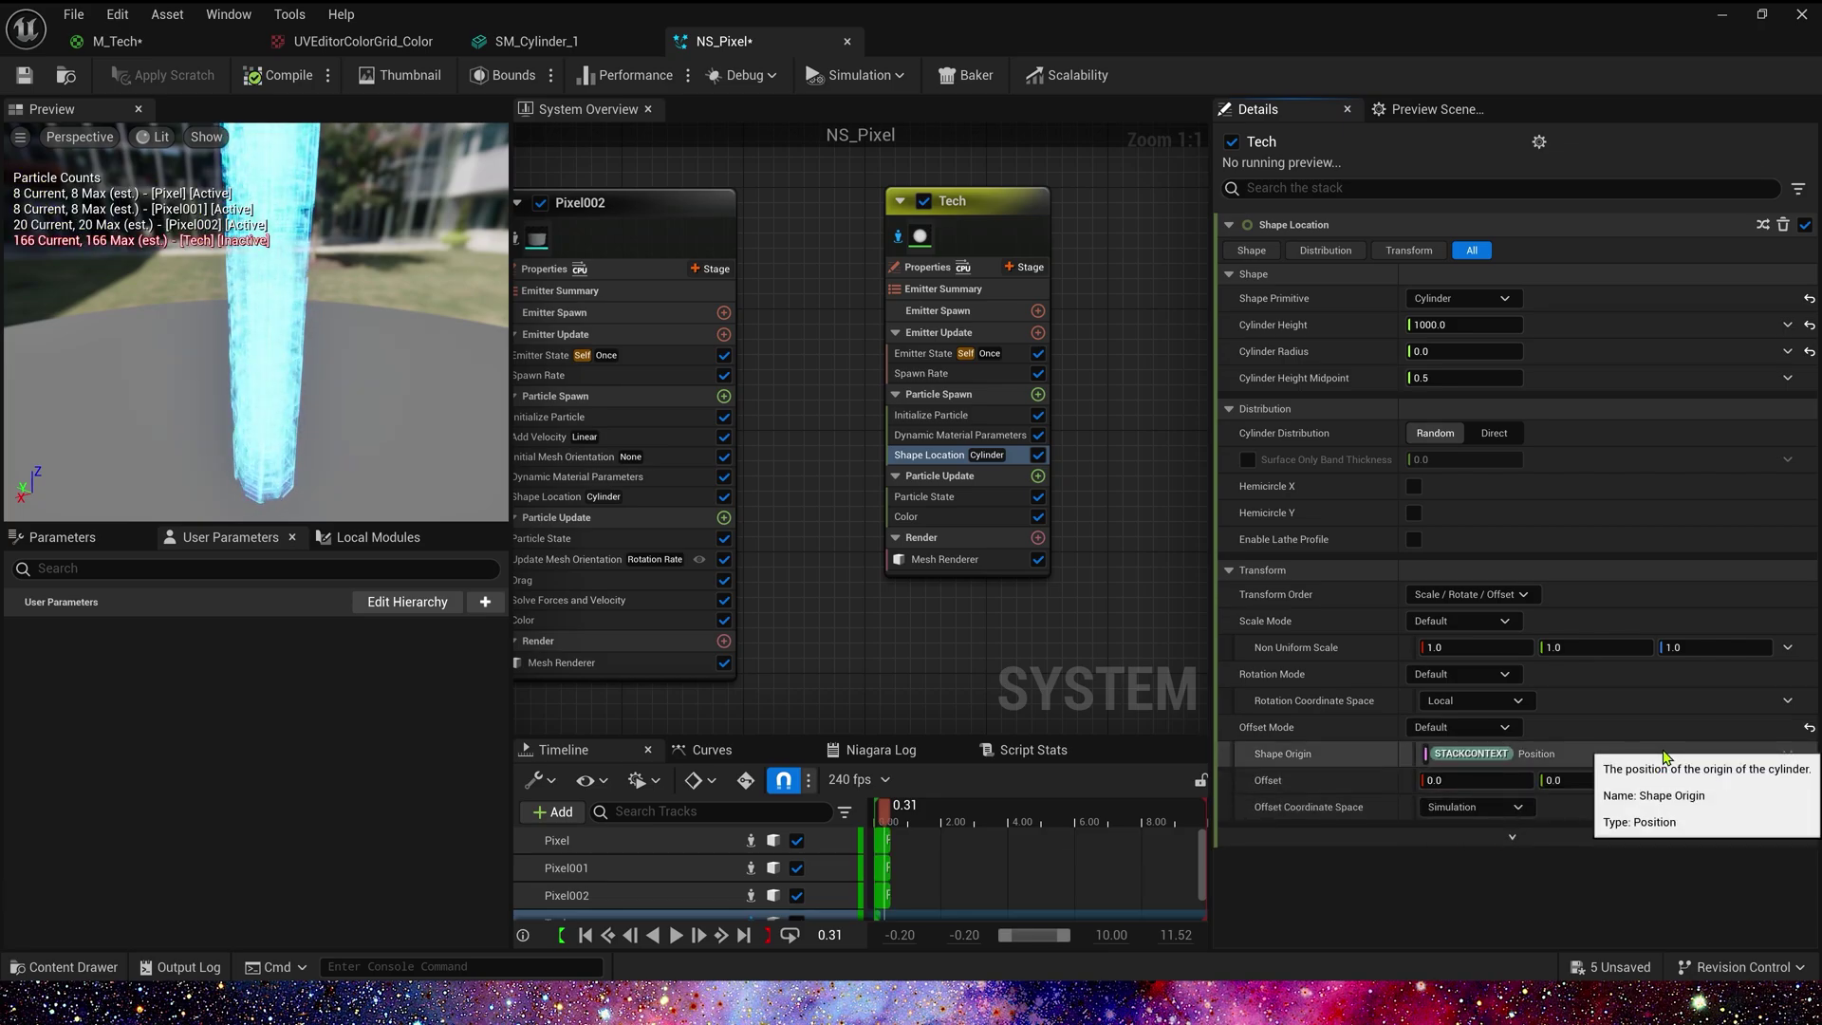
Set the Z offset of Tech's Shape Location module to 500 and save the system.
click(1713, 780)
text(500)
key(Return)
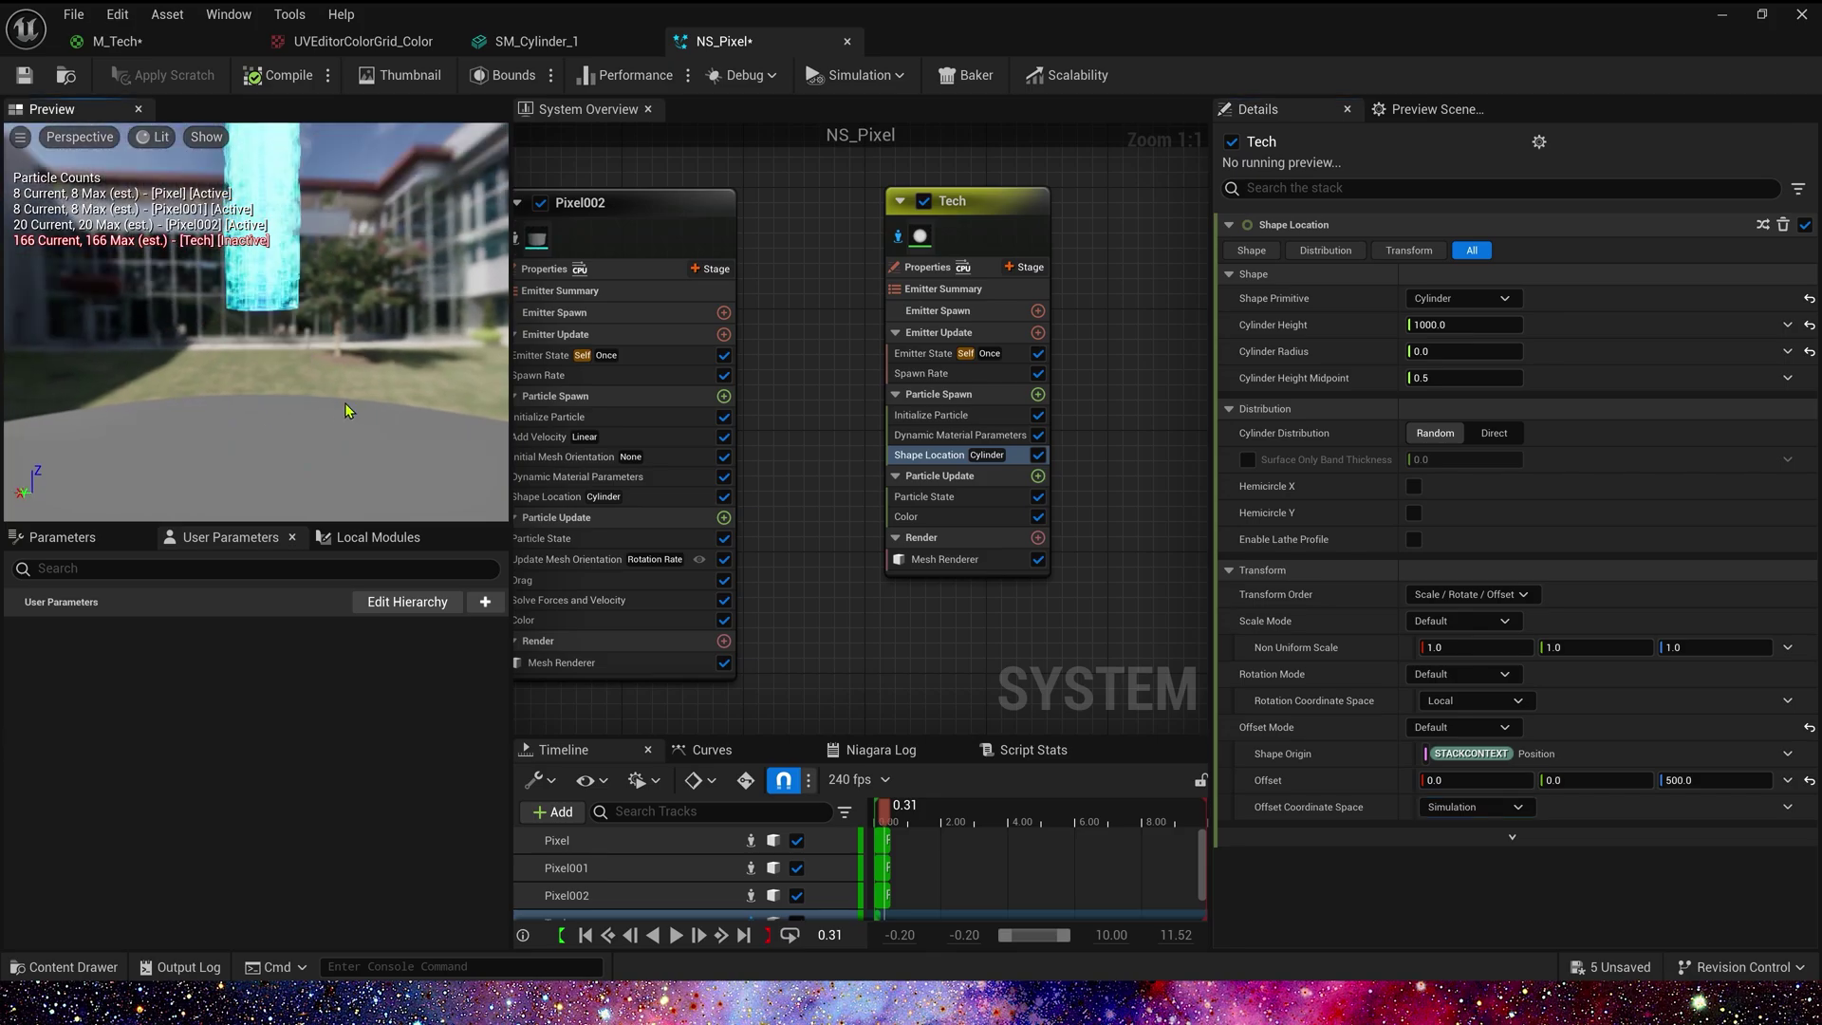
click(23, 76)
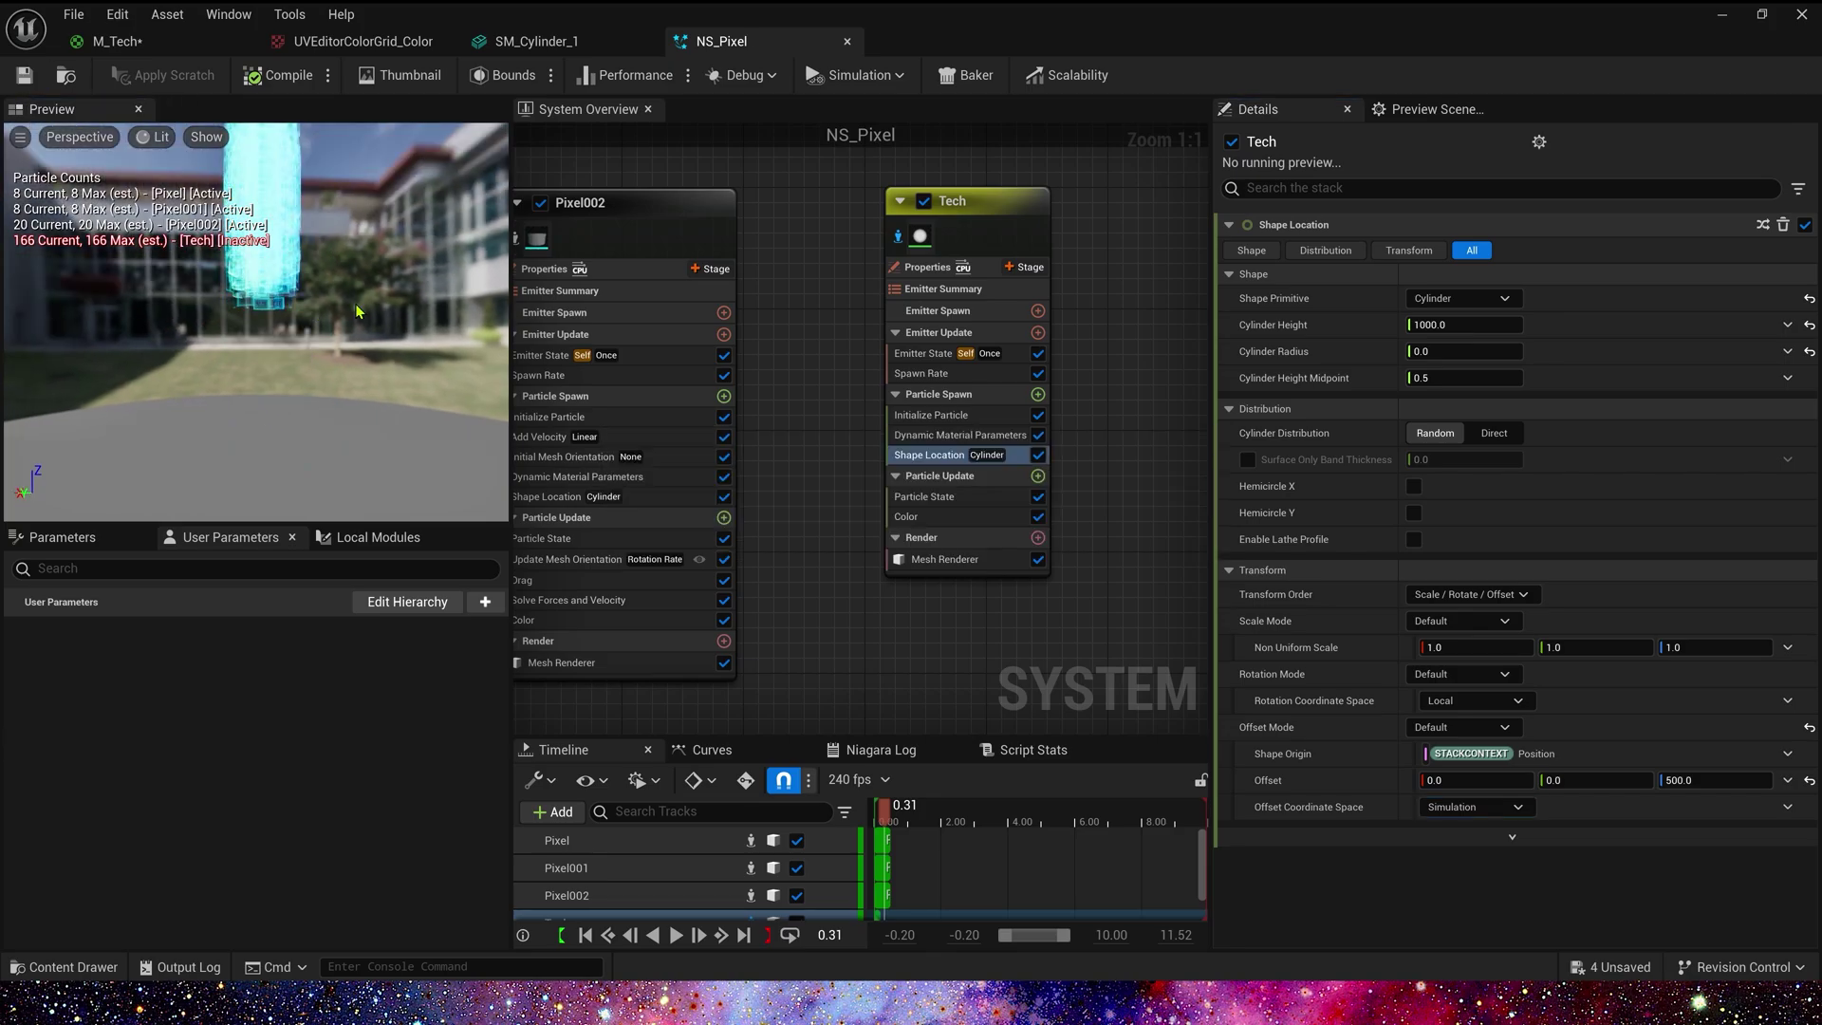
drag(283, 313, 316, 349)
Add an Initial Mesh Orientation module to Tech's Particle Spawn with Mesh Orientation Mode set to None.
click(1039, 395)
click(719, 548)
click(1451, 273)
click(1442, 297)
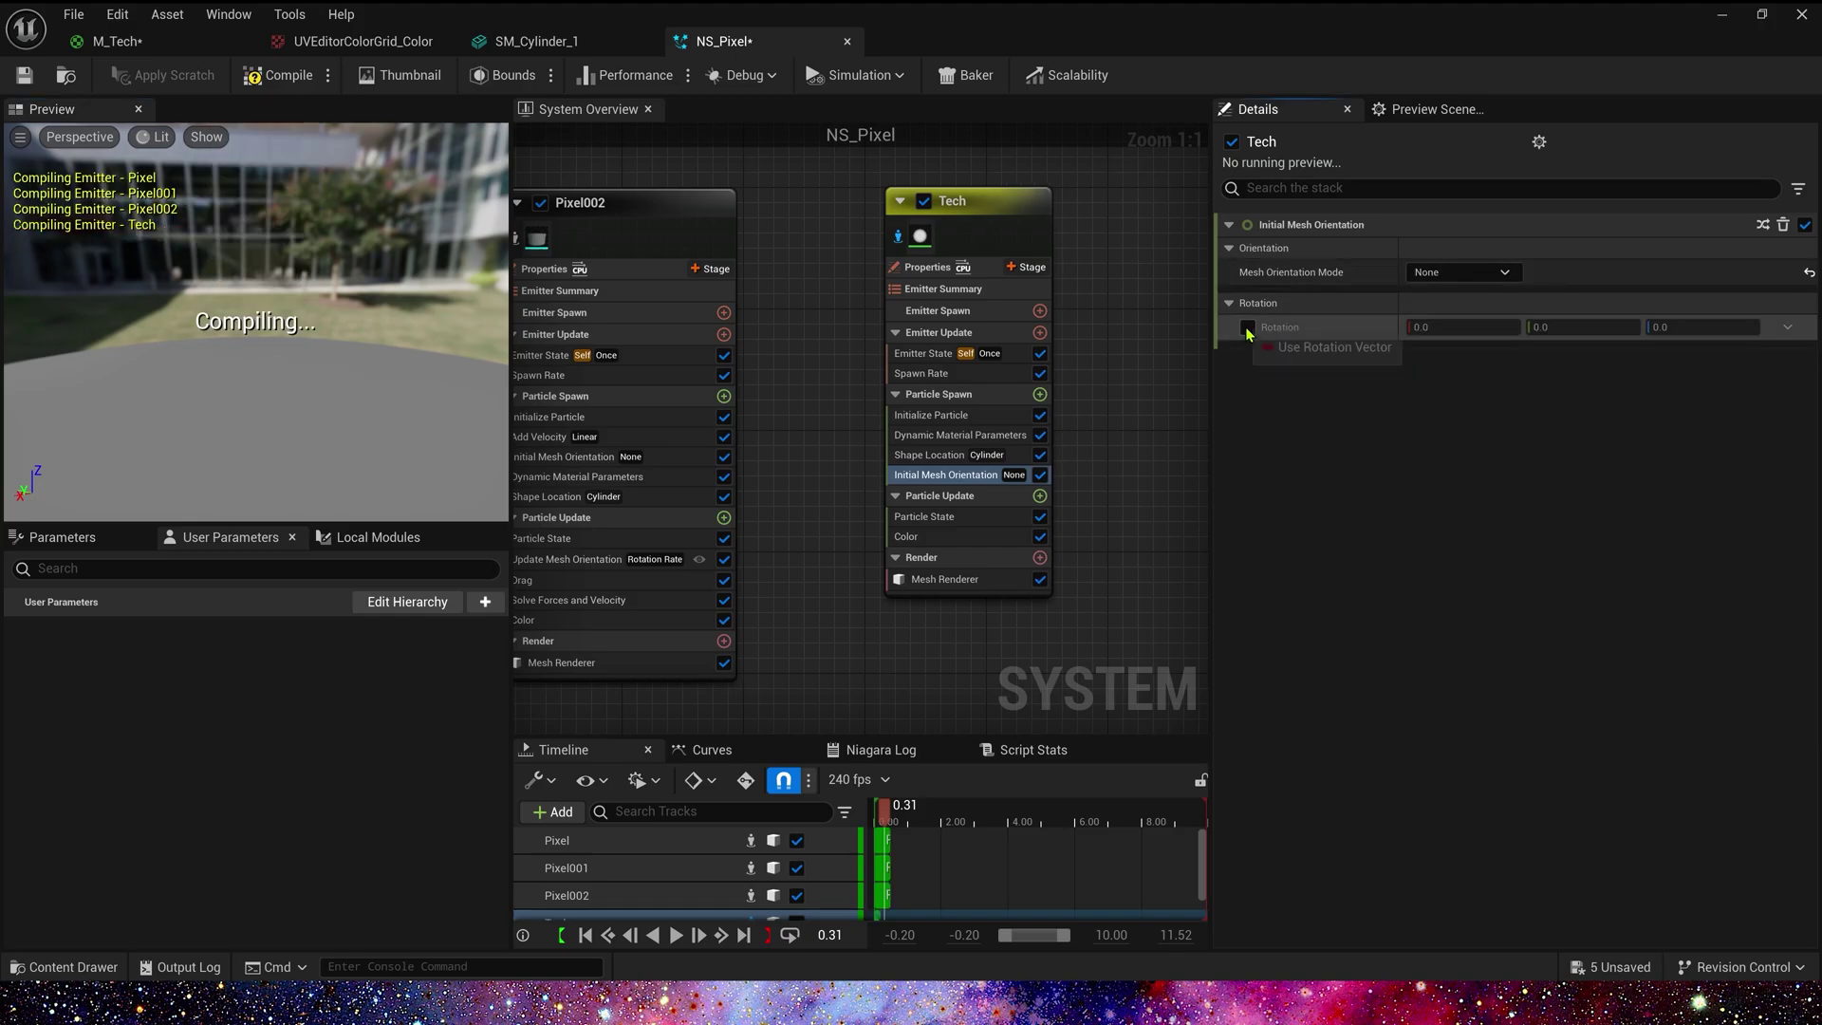
Enable the module's Rotation and drive it with a Random Range Vector whose maximum is 0, 0, 1.
click(1246, 328)
click(1787, 328)
text(ran)
click(1556, 454)
click(1457, 380)
text(0)
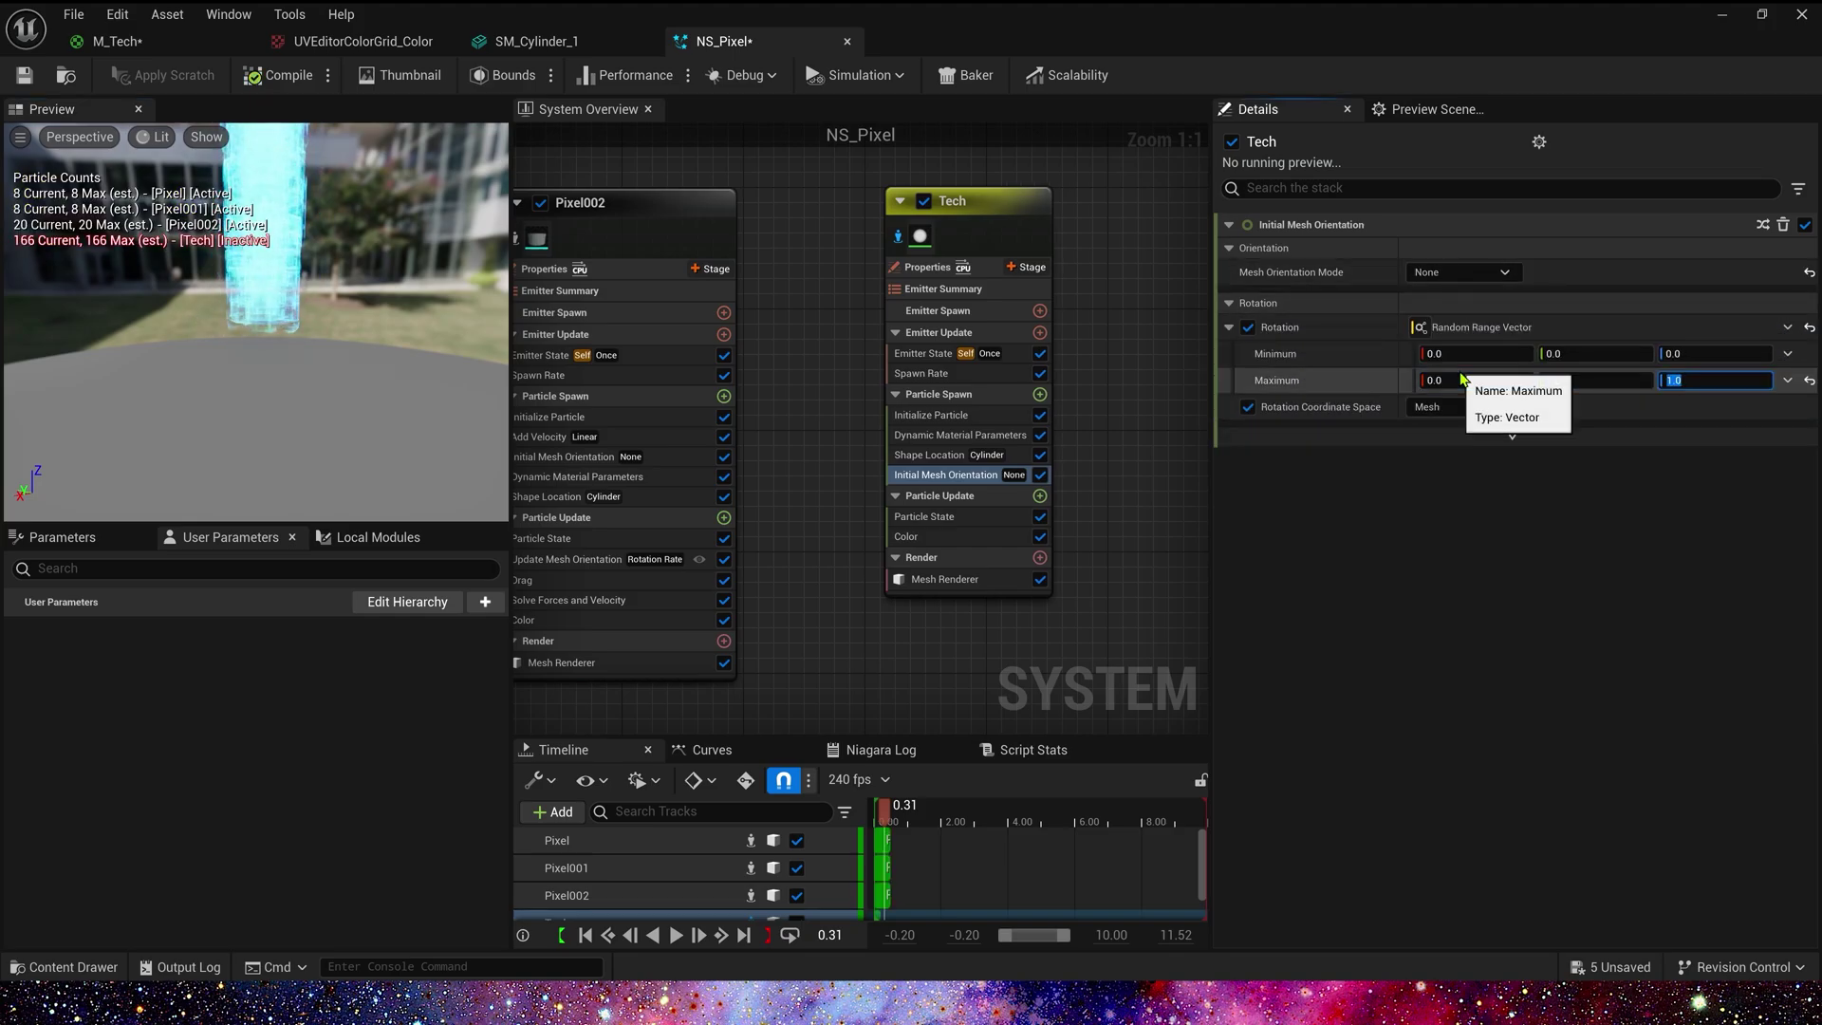
Copy Pixel002's Update Mesh Orientation module into Tech's Particle Update and set its Rotation Rate to 1.0.
right_drag(779, 559, 817, 518)
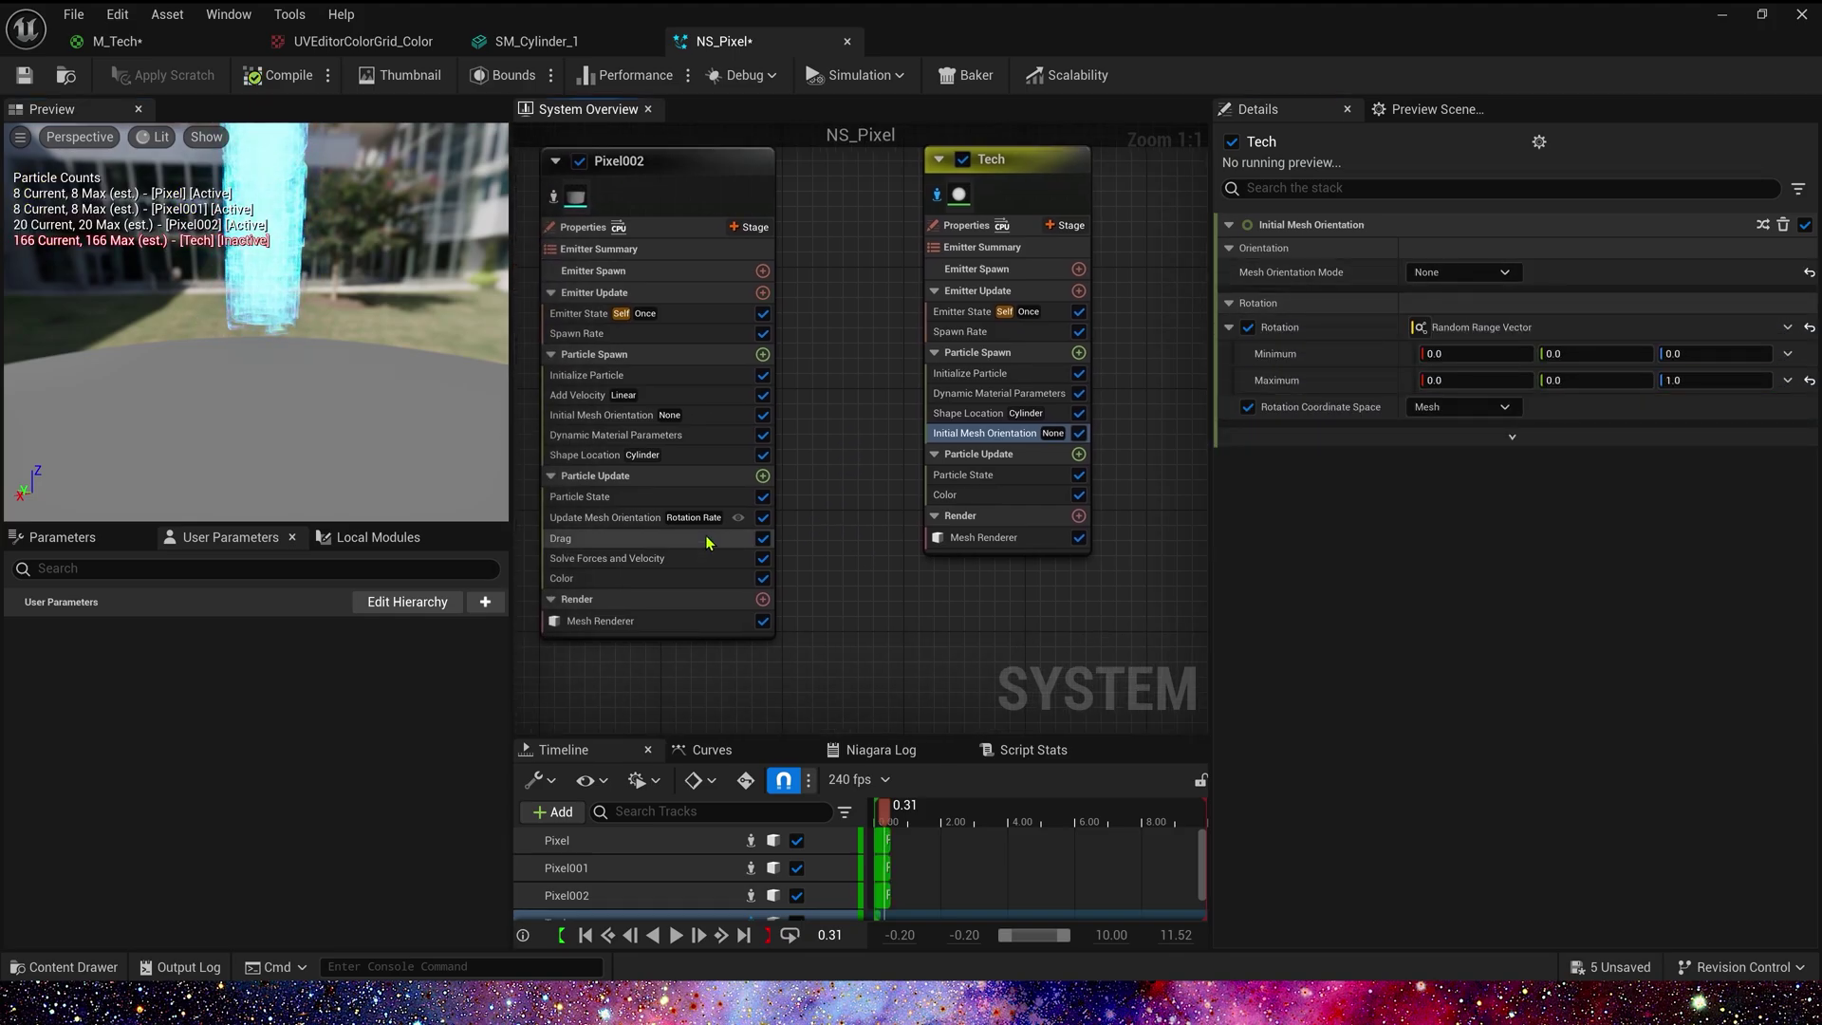
click(623, 517)
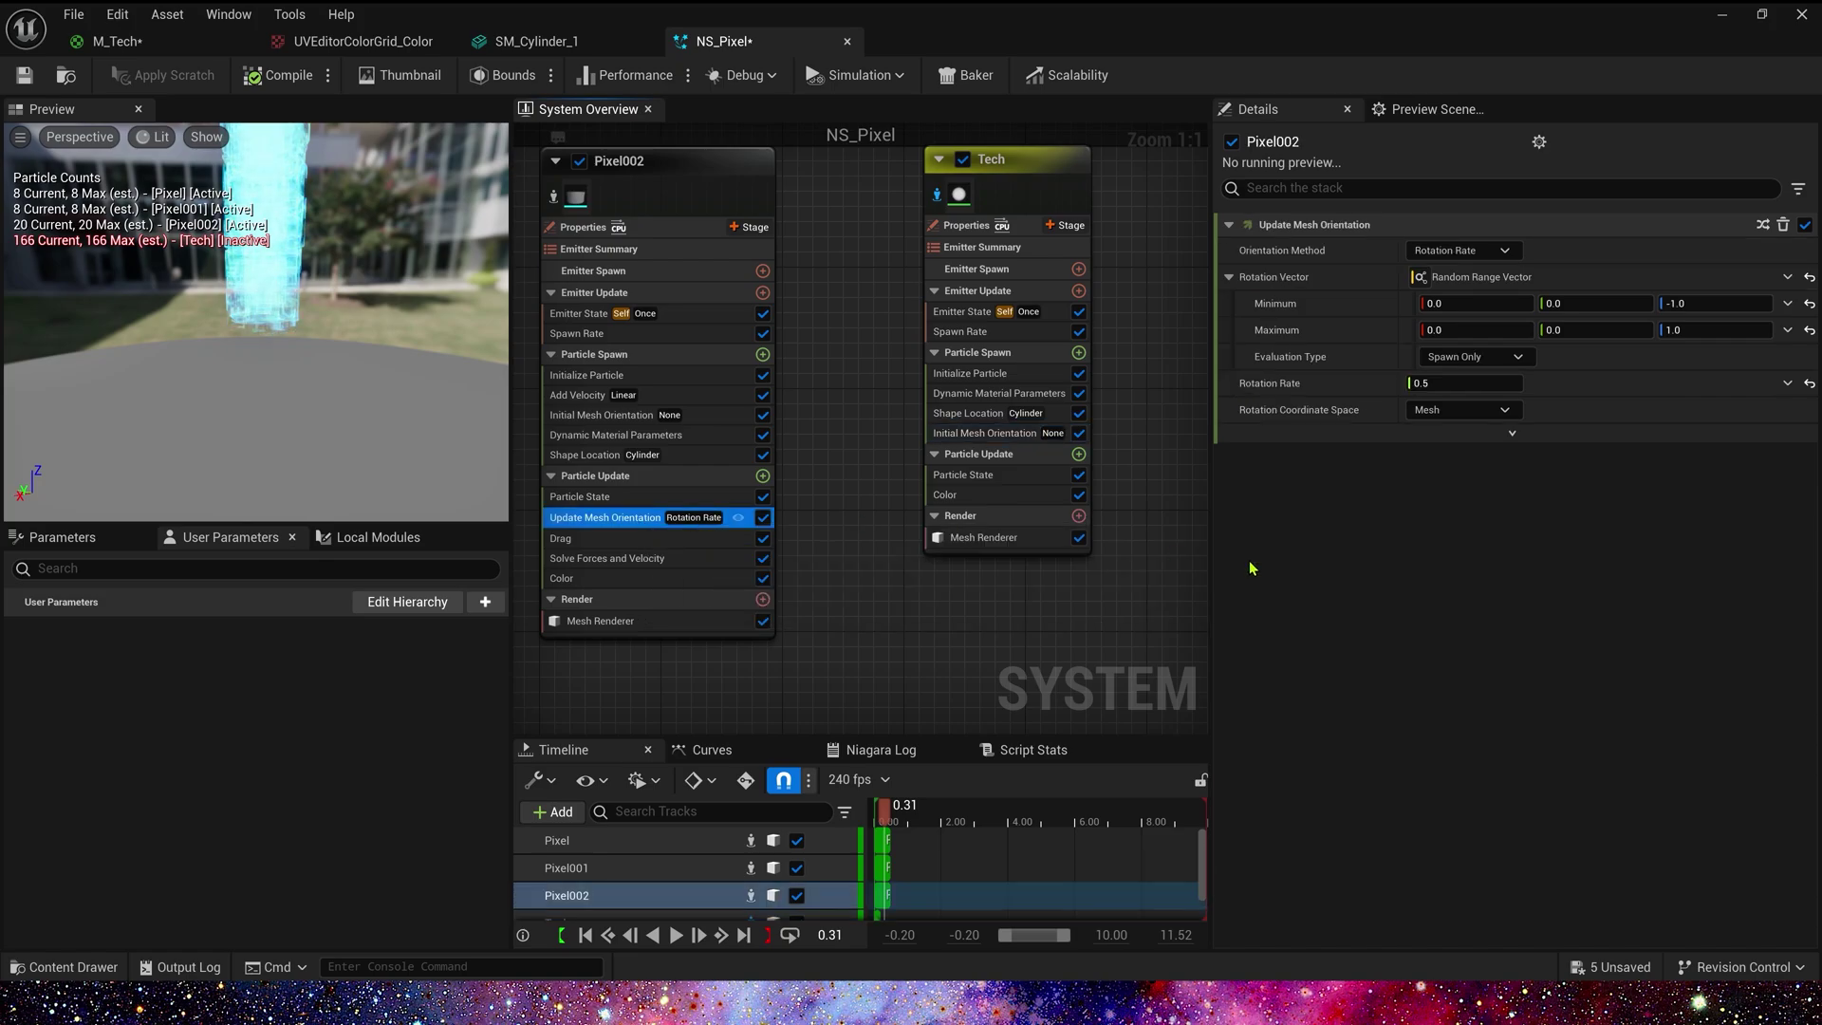
click(1025, 475)
key(ctrl+v)
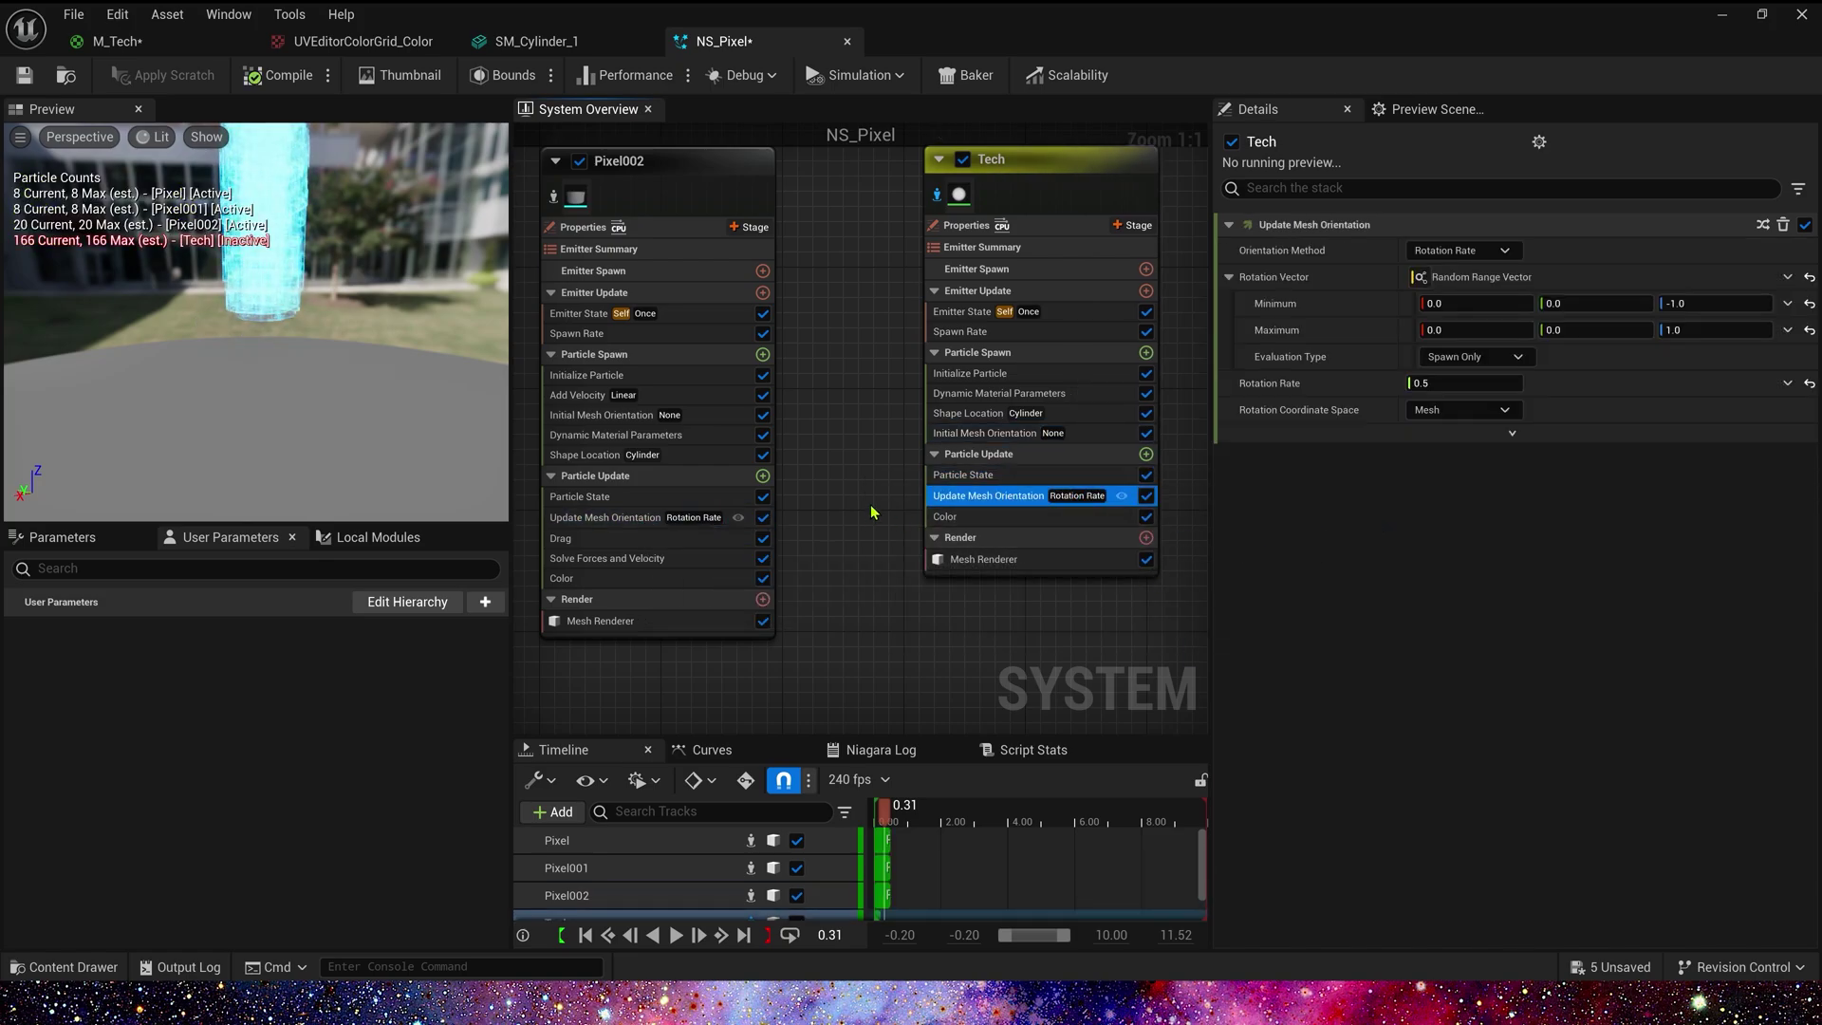
click(1480, 382)
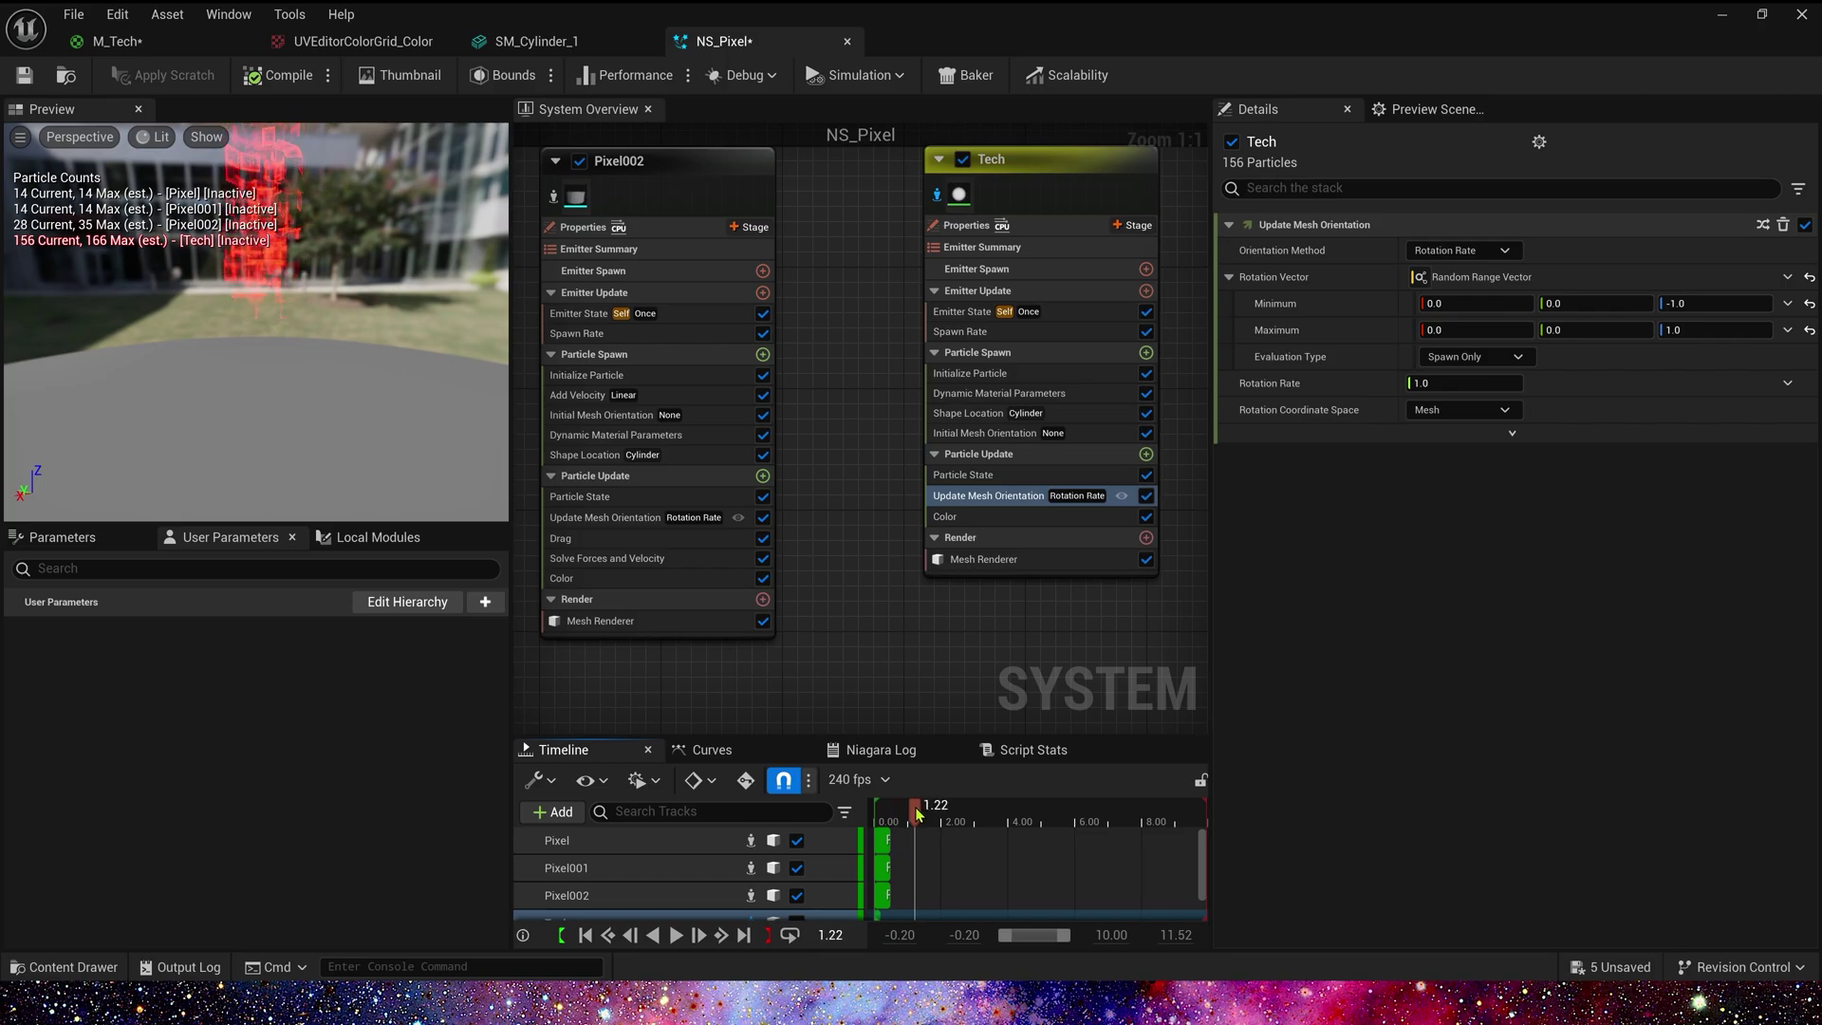
Scrub the timeline to examine the rotating Tech meshes over time in the preview.
drag(879, 812, 935, 818)
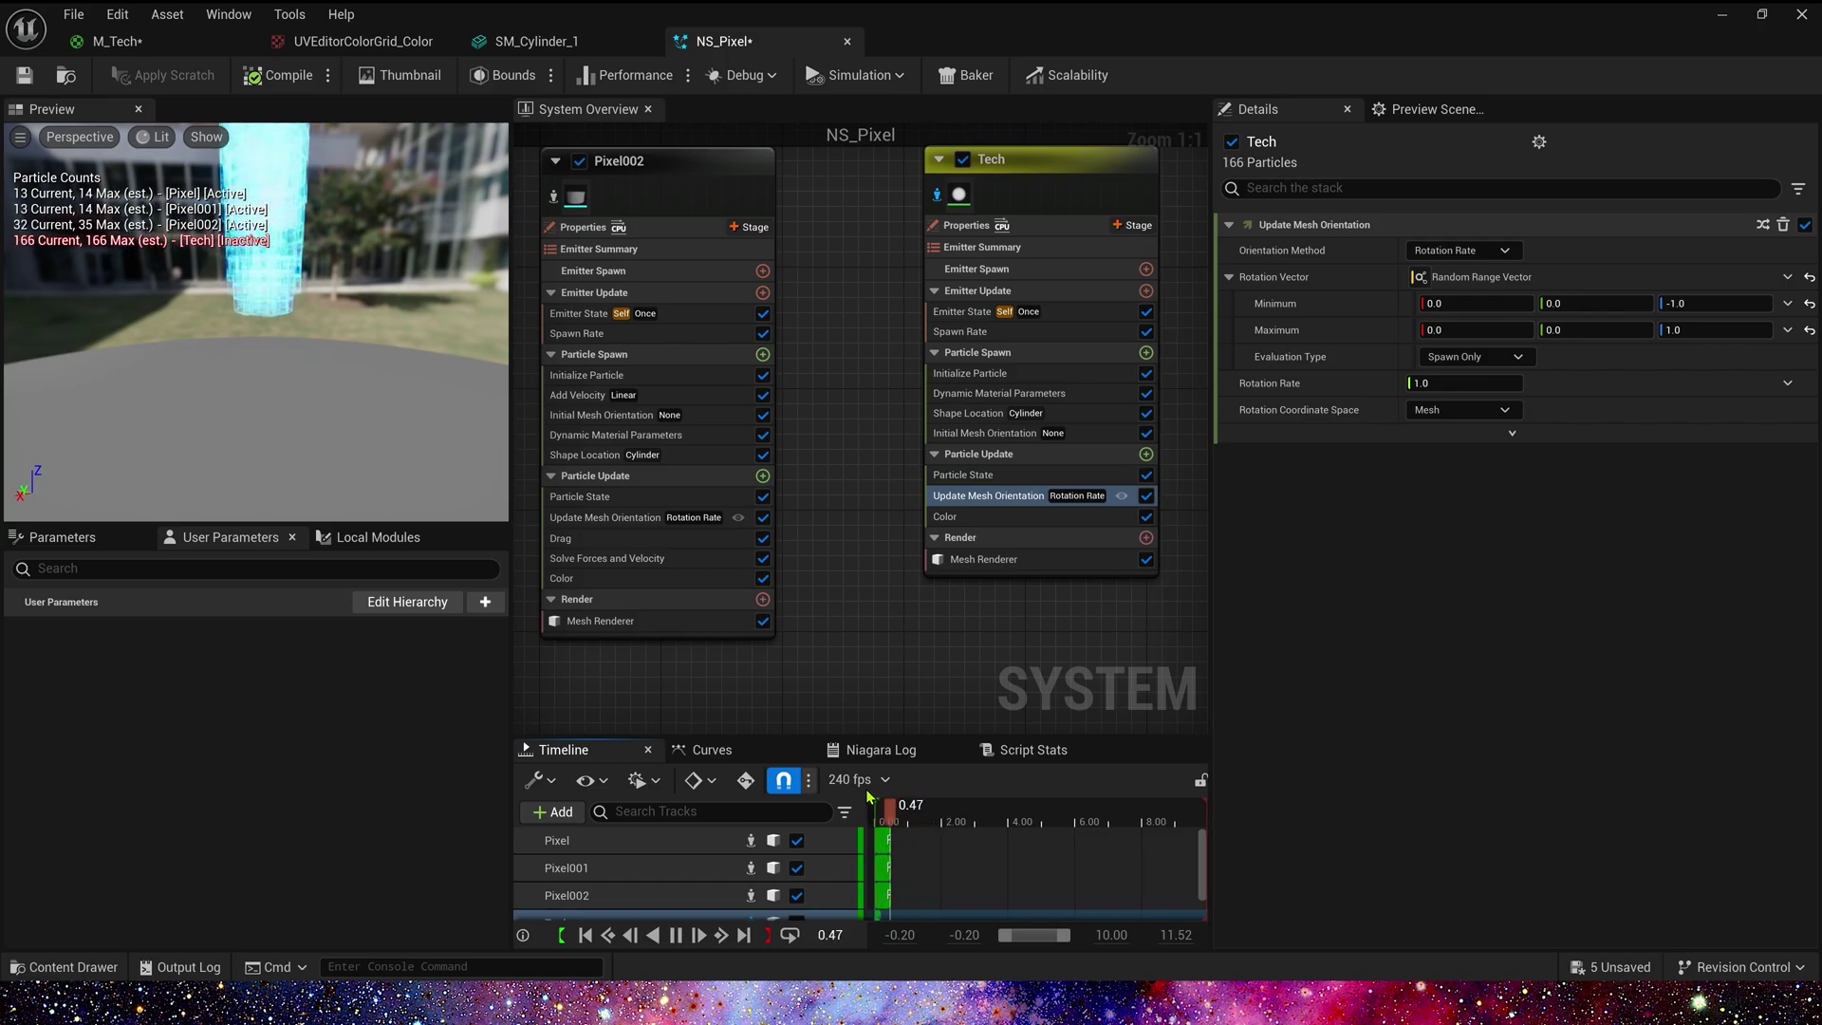
click(885, 818)
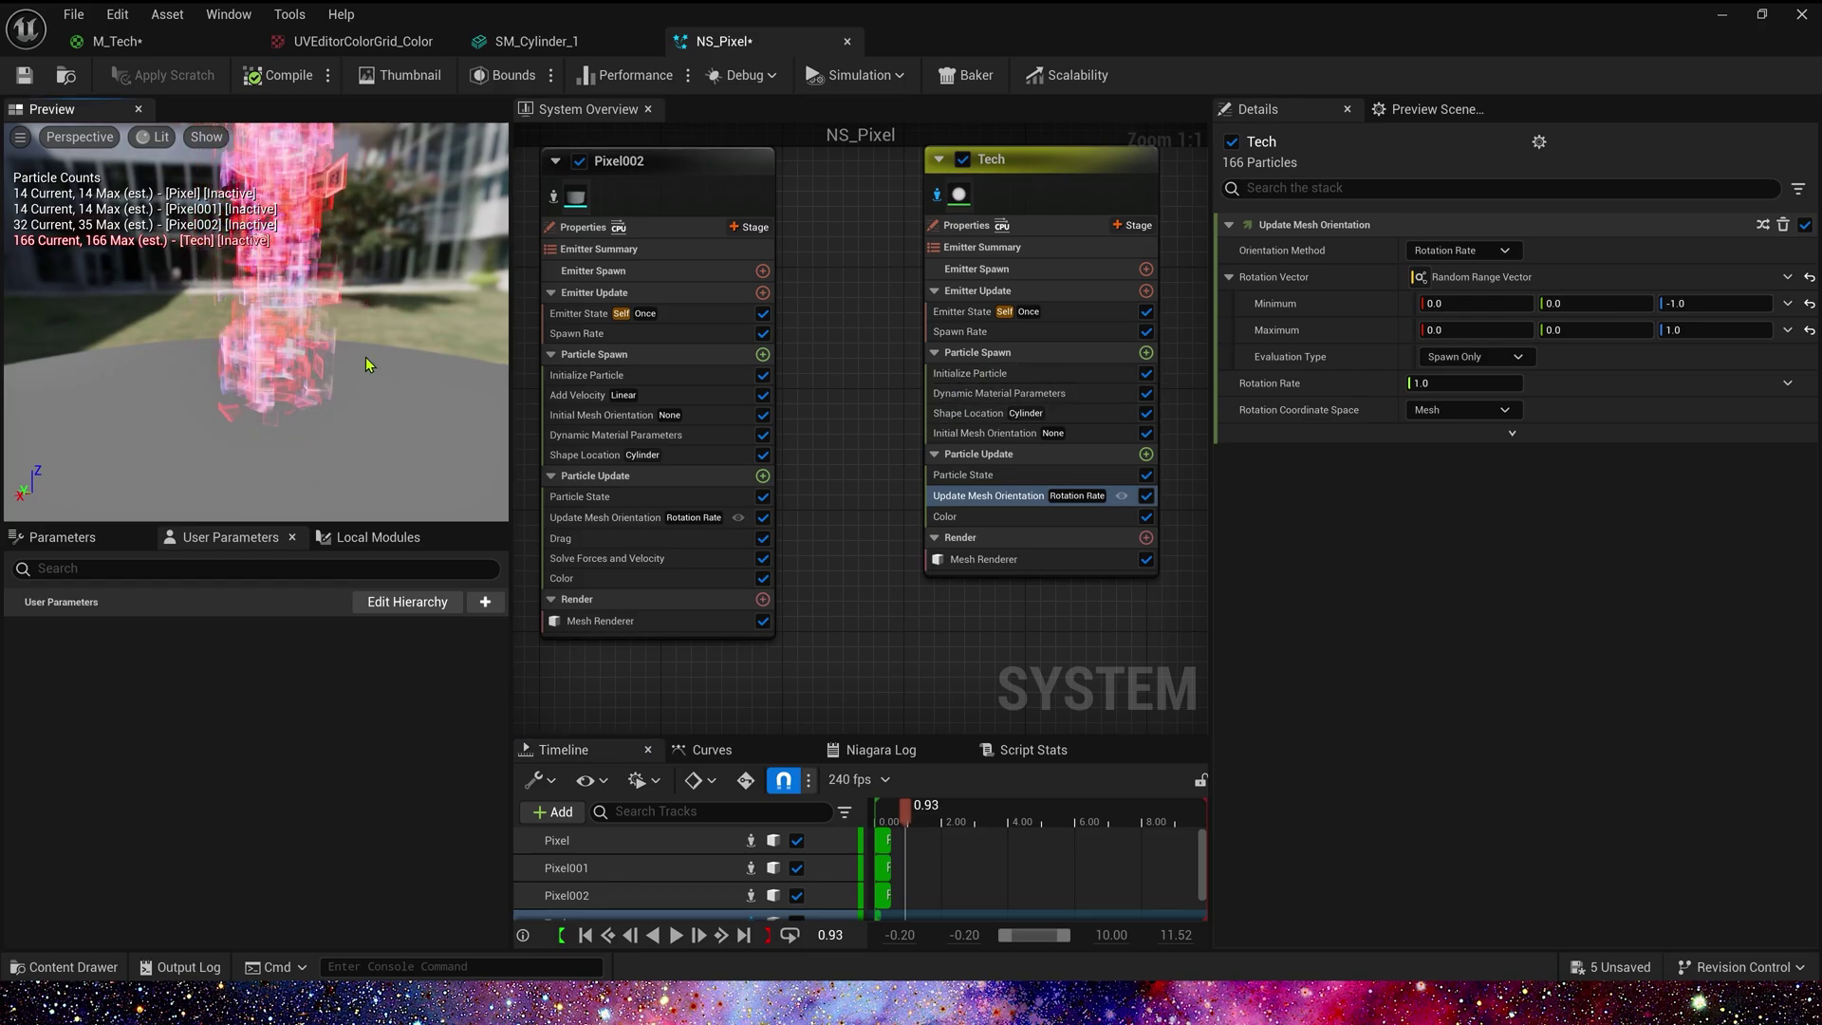
drag(366, 356, 465, 300)
click(892, 814)
drag(892, 814, 916, 818)
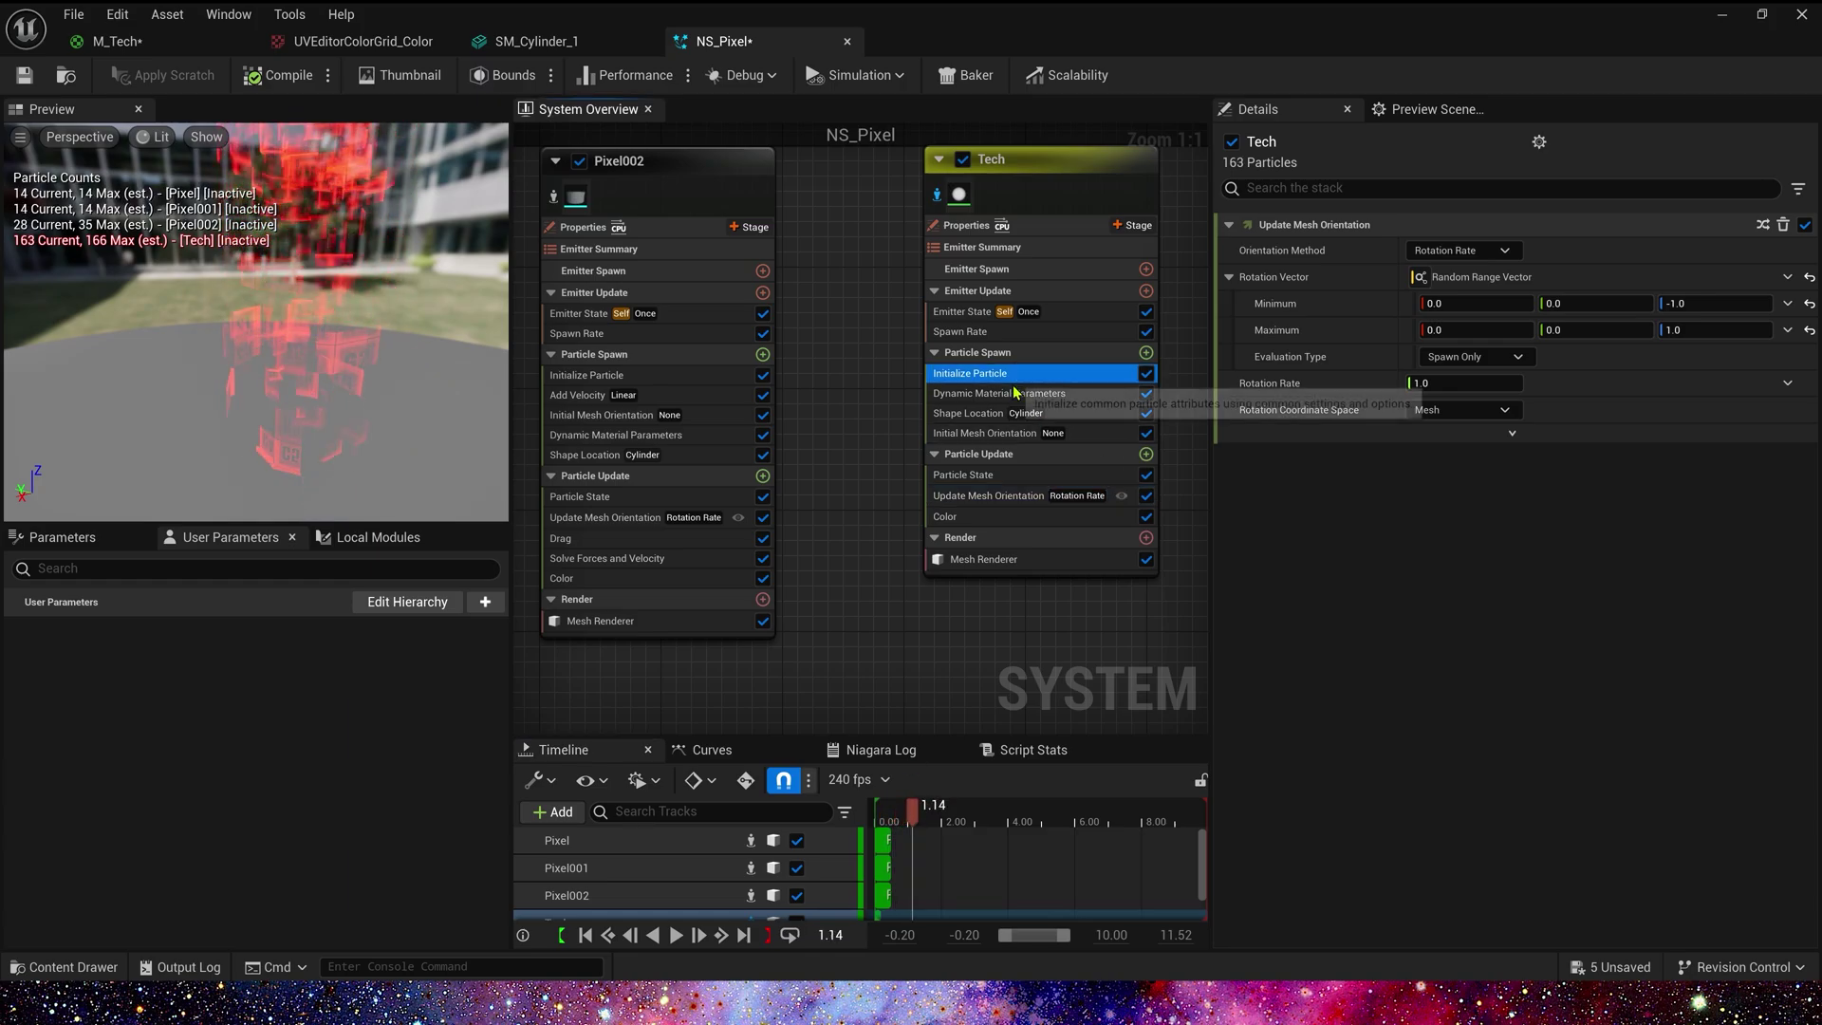
Replace the Random input in Tech's Dynamic Material Parameters with Multiply Float by Int, using a Float of 0.1.
click(999, 393)
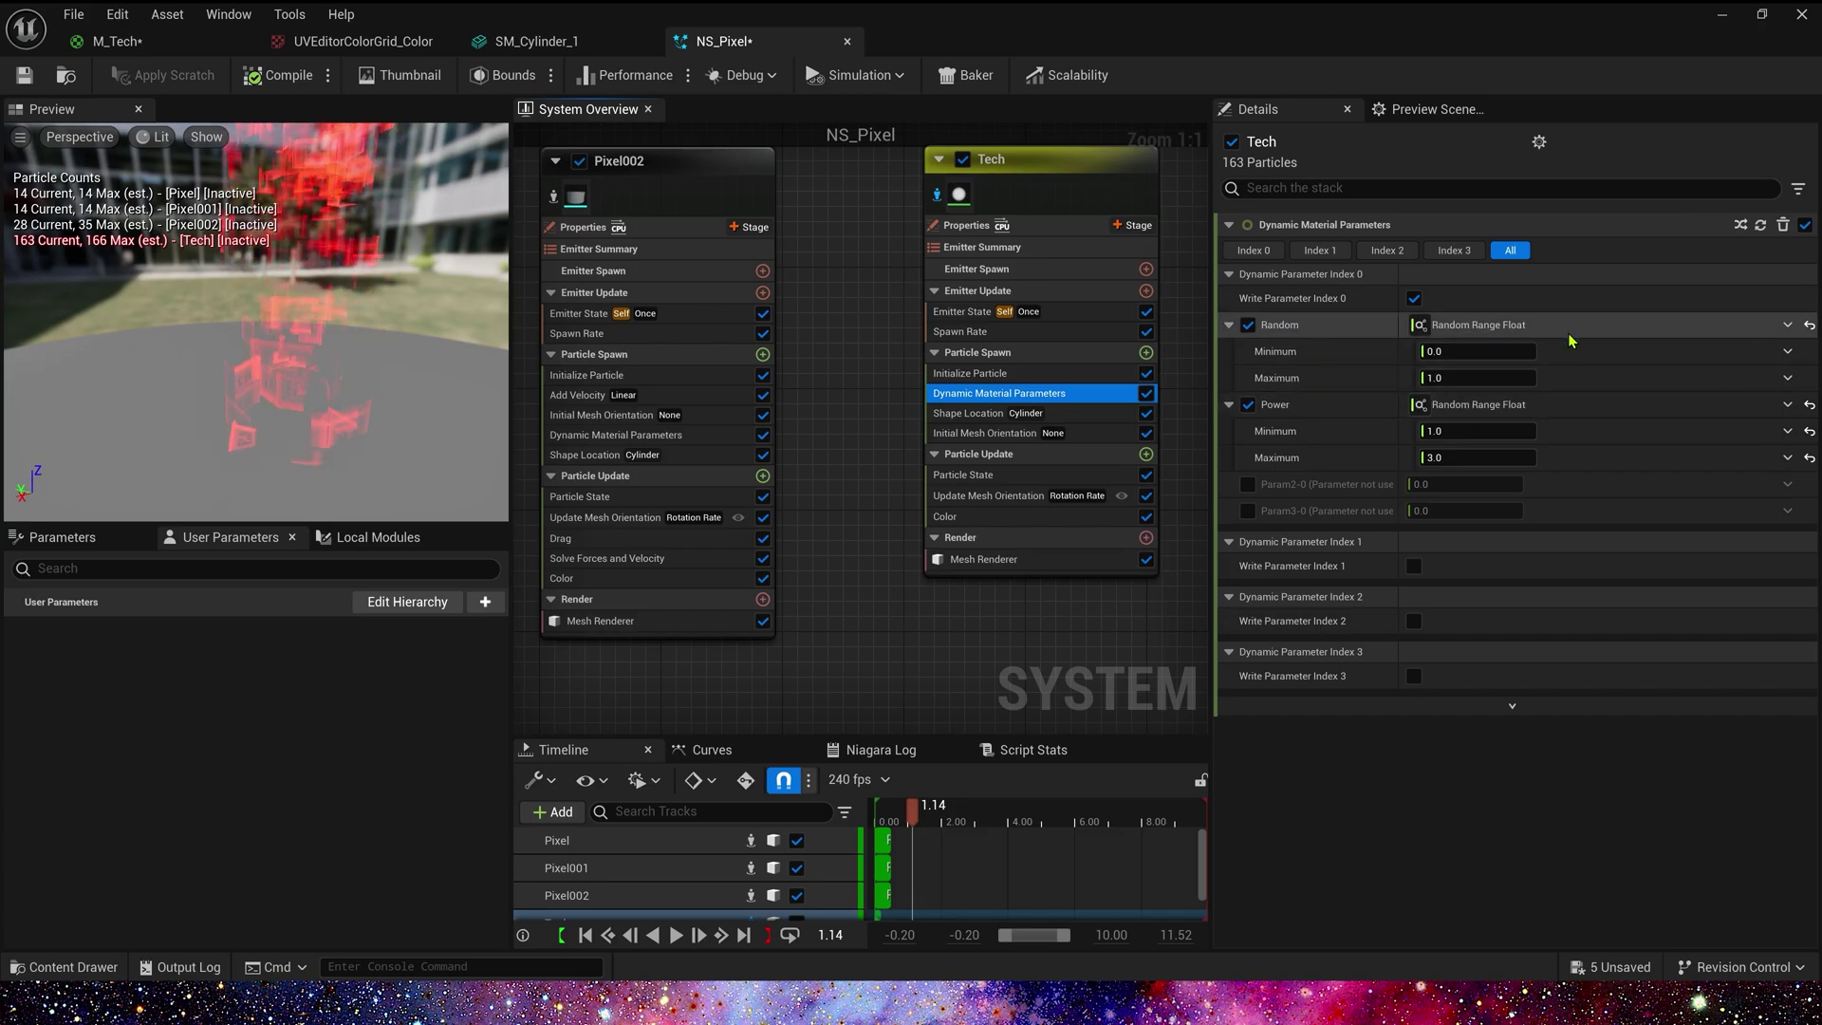
click(1810, 324)
click(1788, 324)
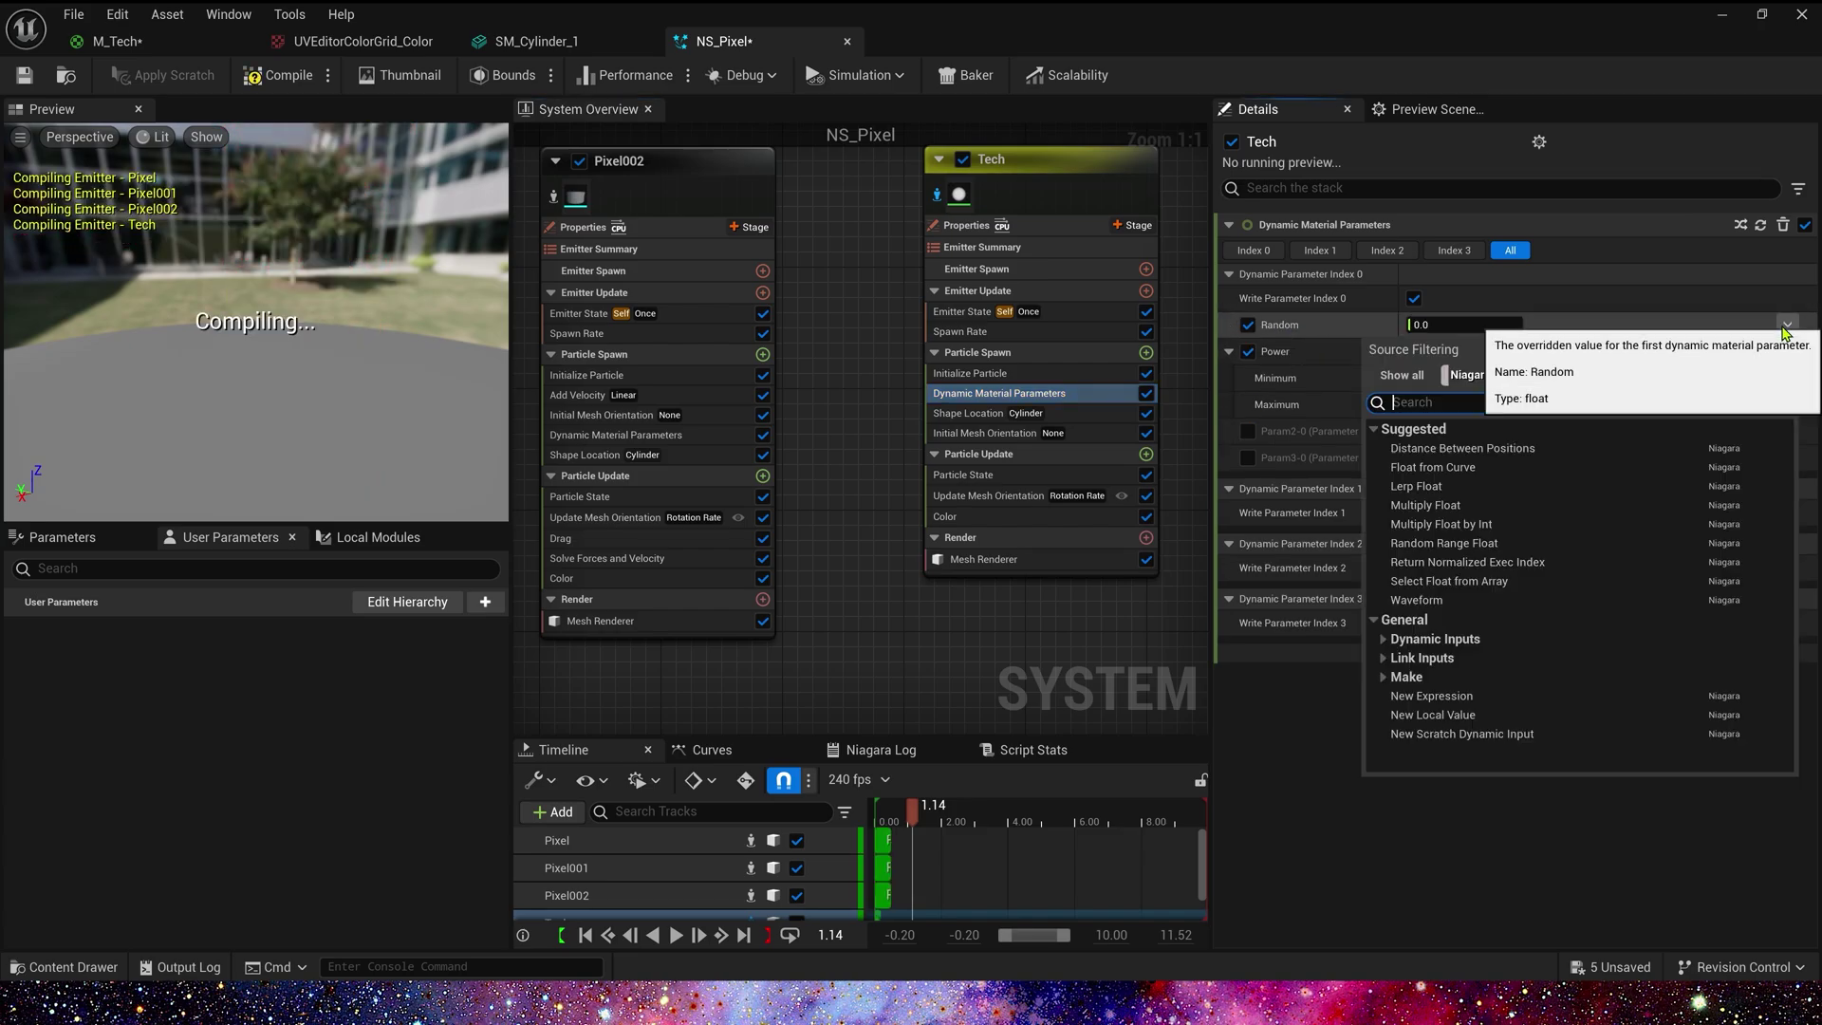
text(mul)
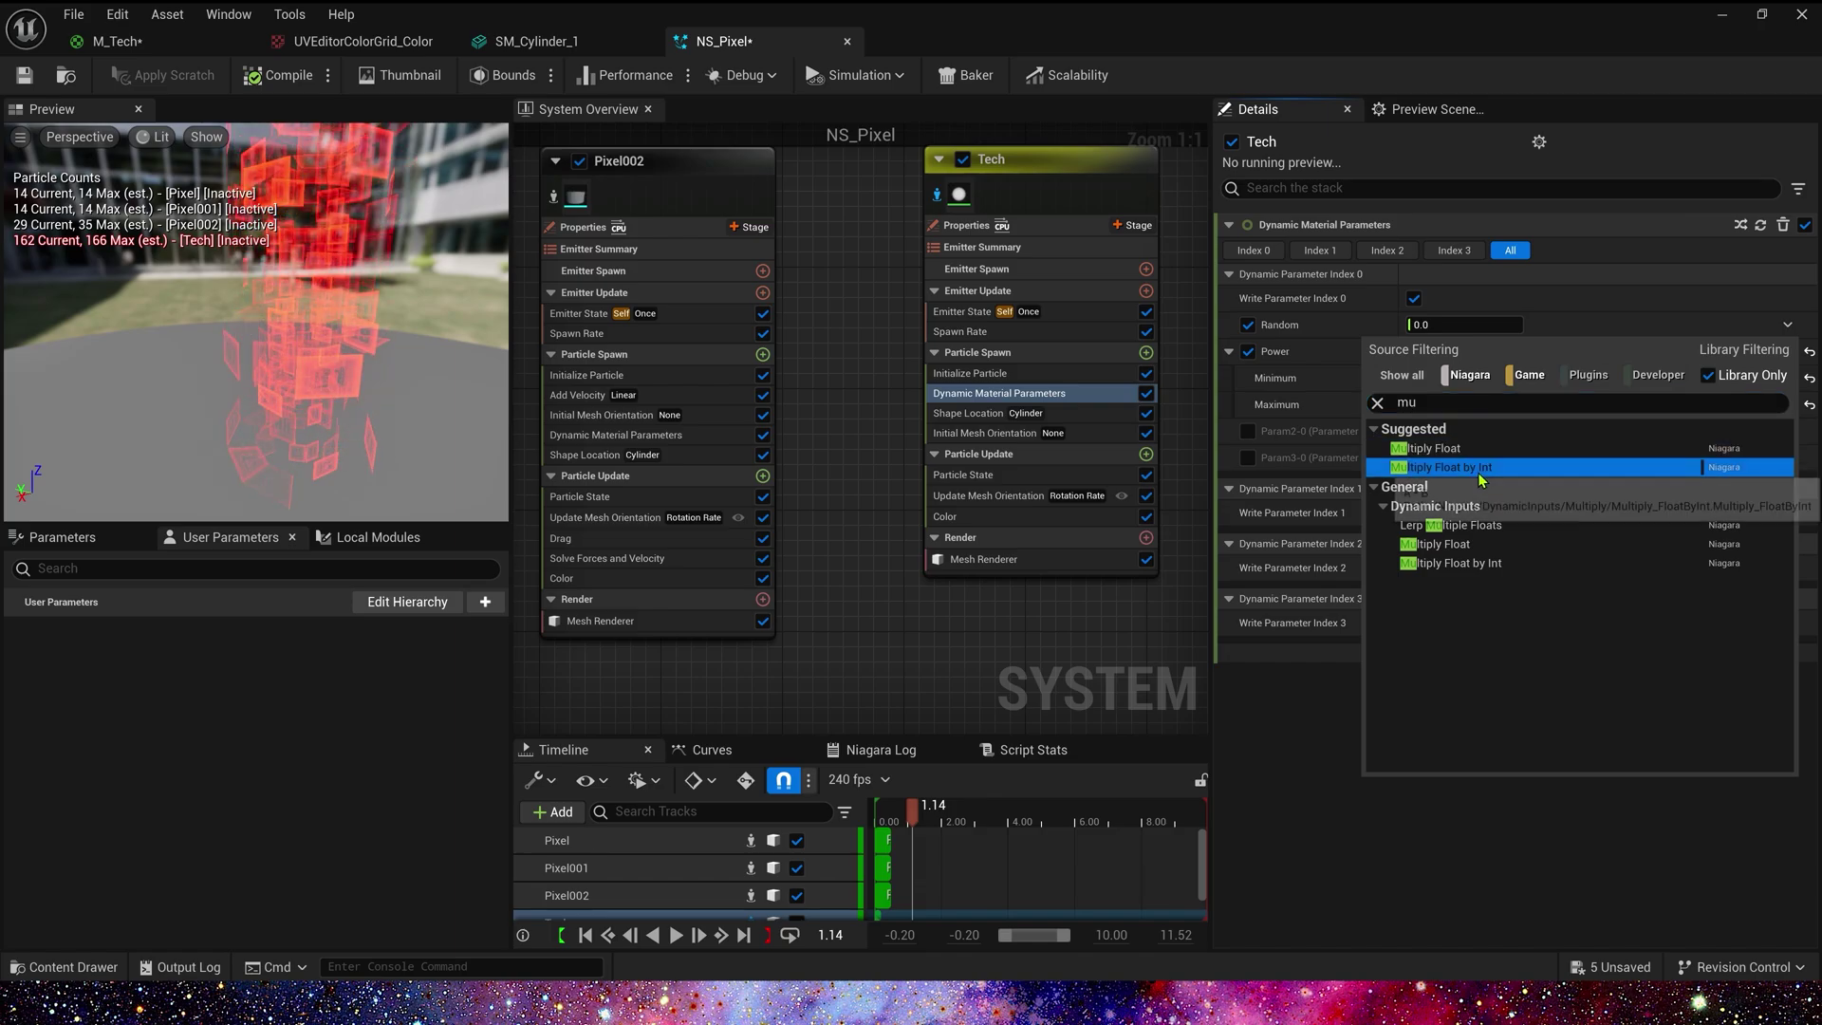
click(1479, 467)
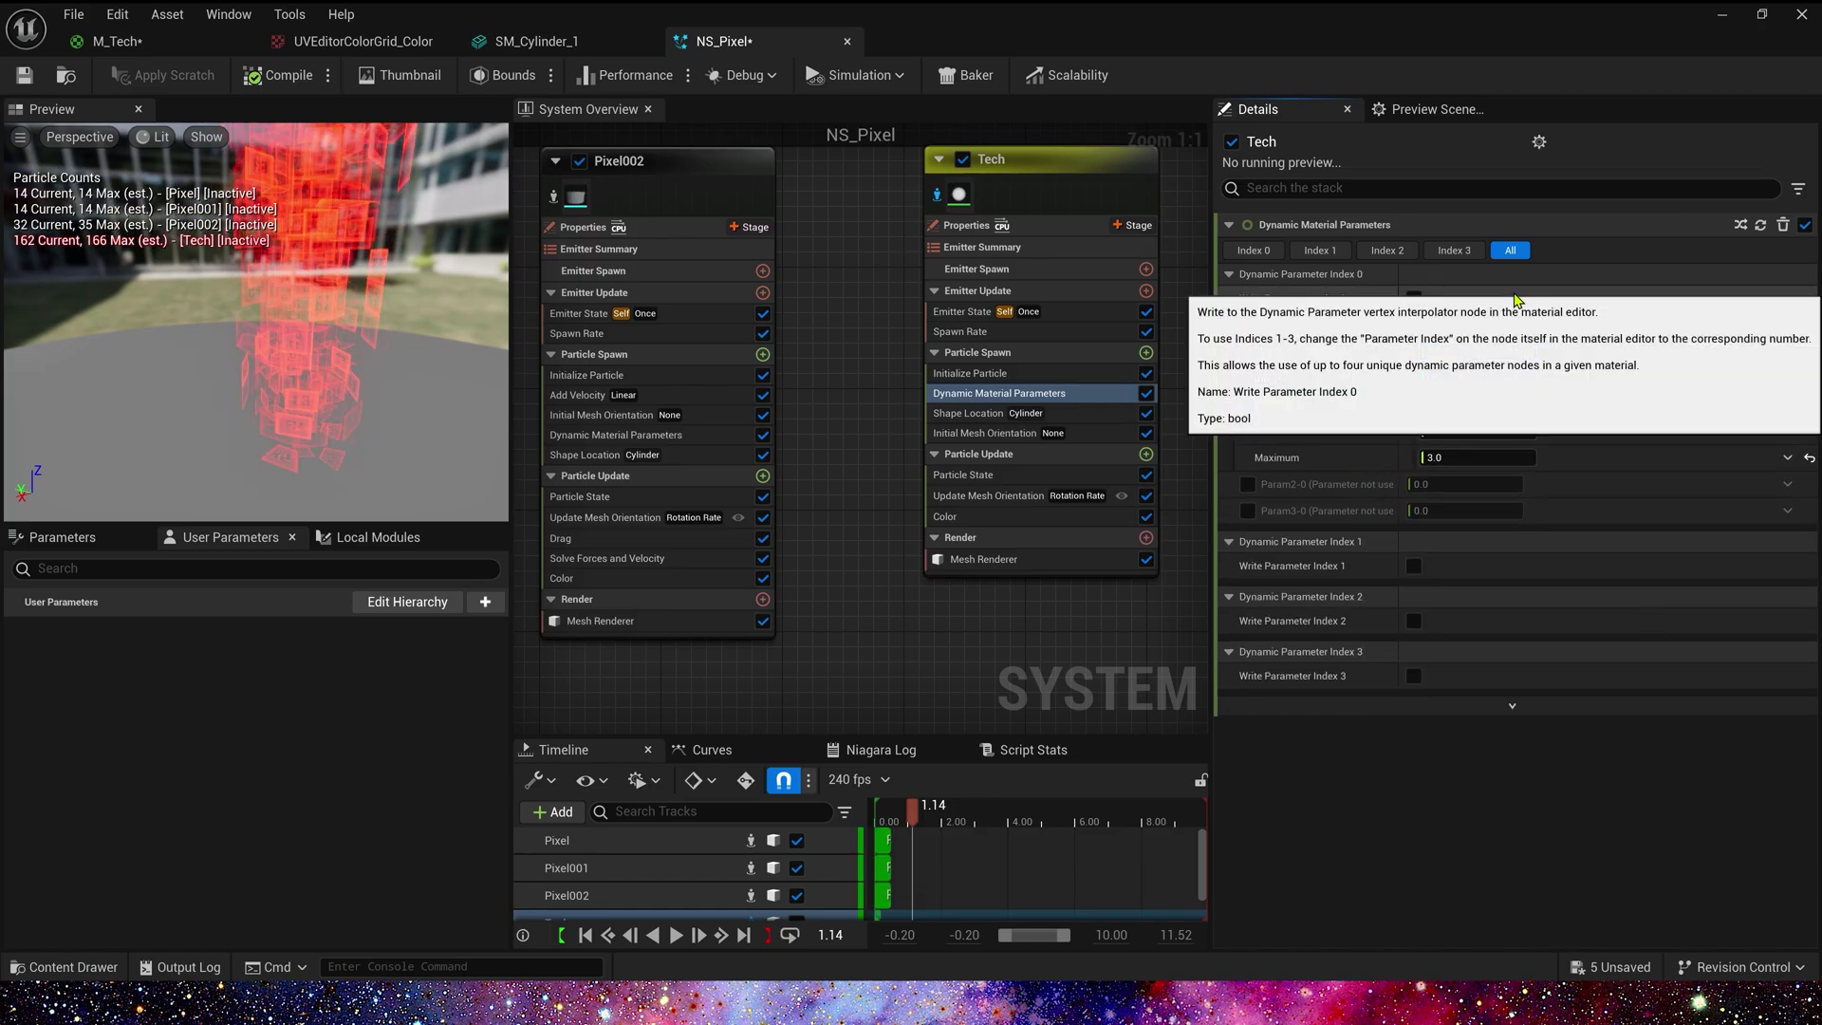
click(1503, 351)
text(.)
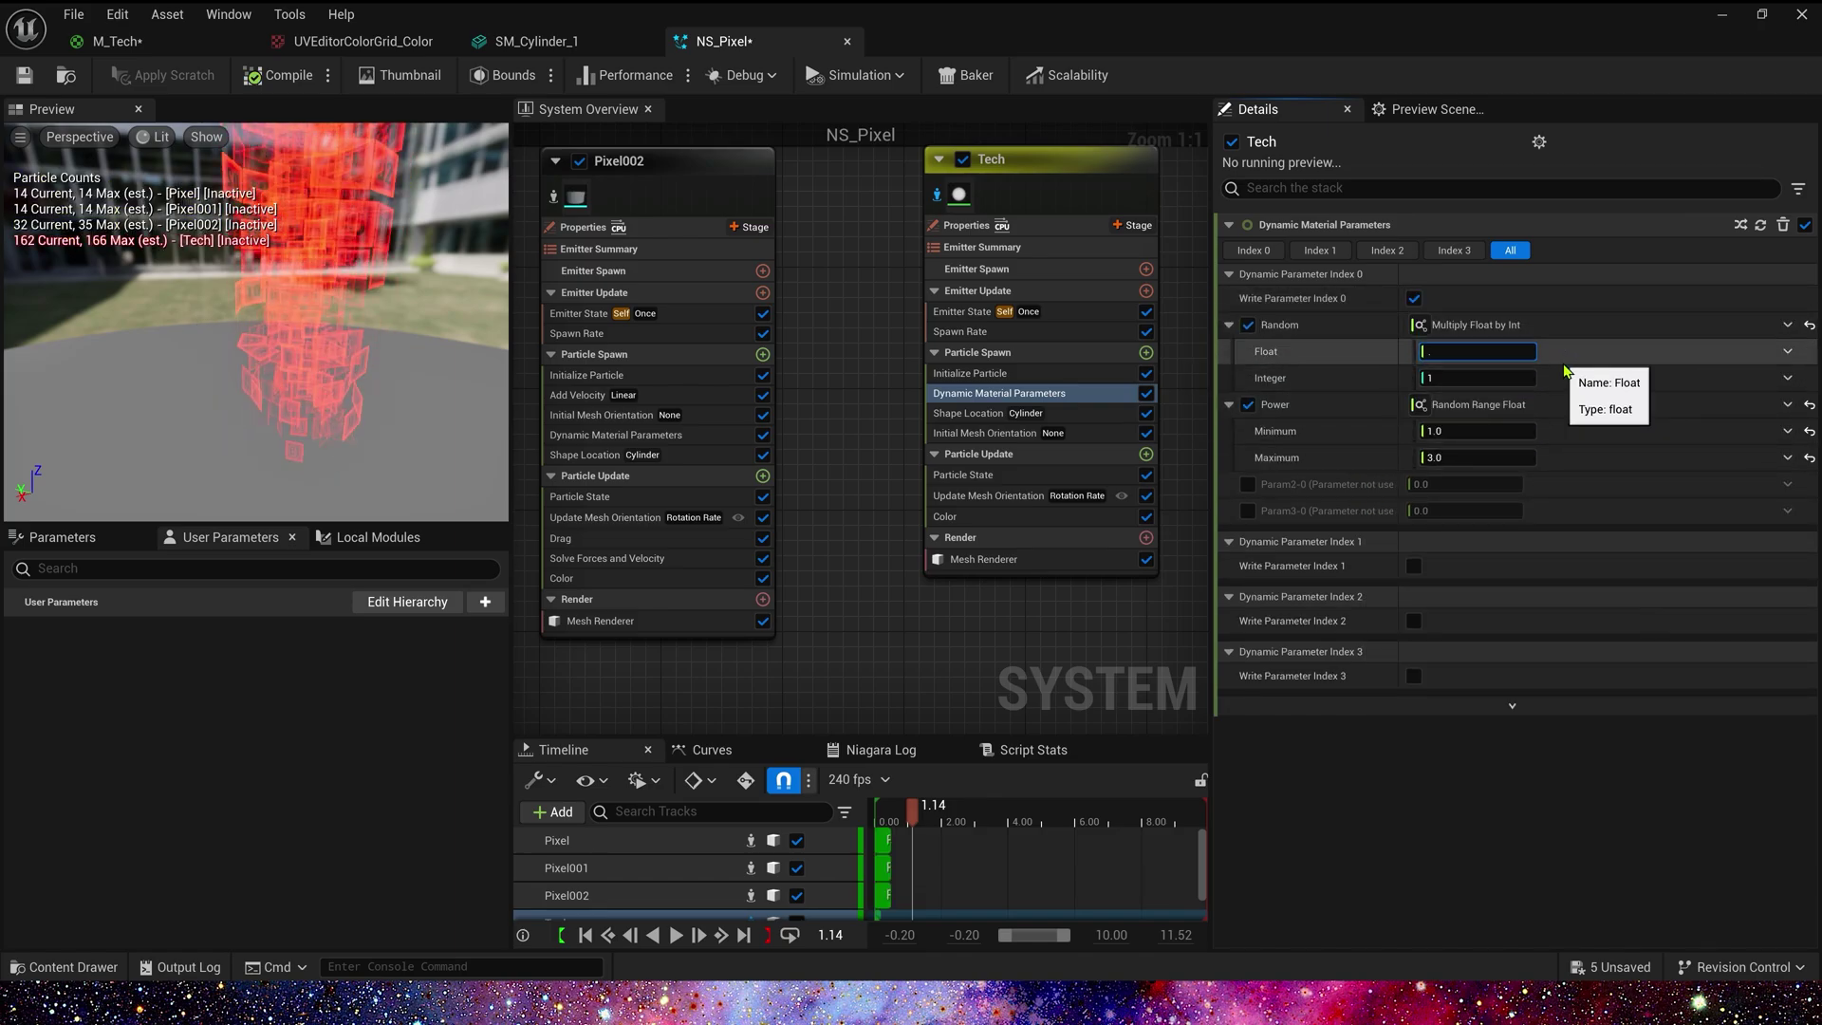
text(1)
key(Return)
Drive the multiplier's Integer with a Random Range Int from 1 to 10 and save the system.
click(1787, 405)
text(ran)
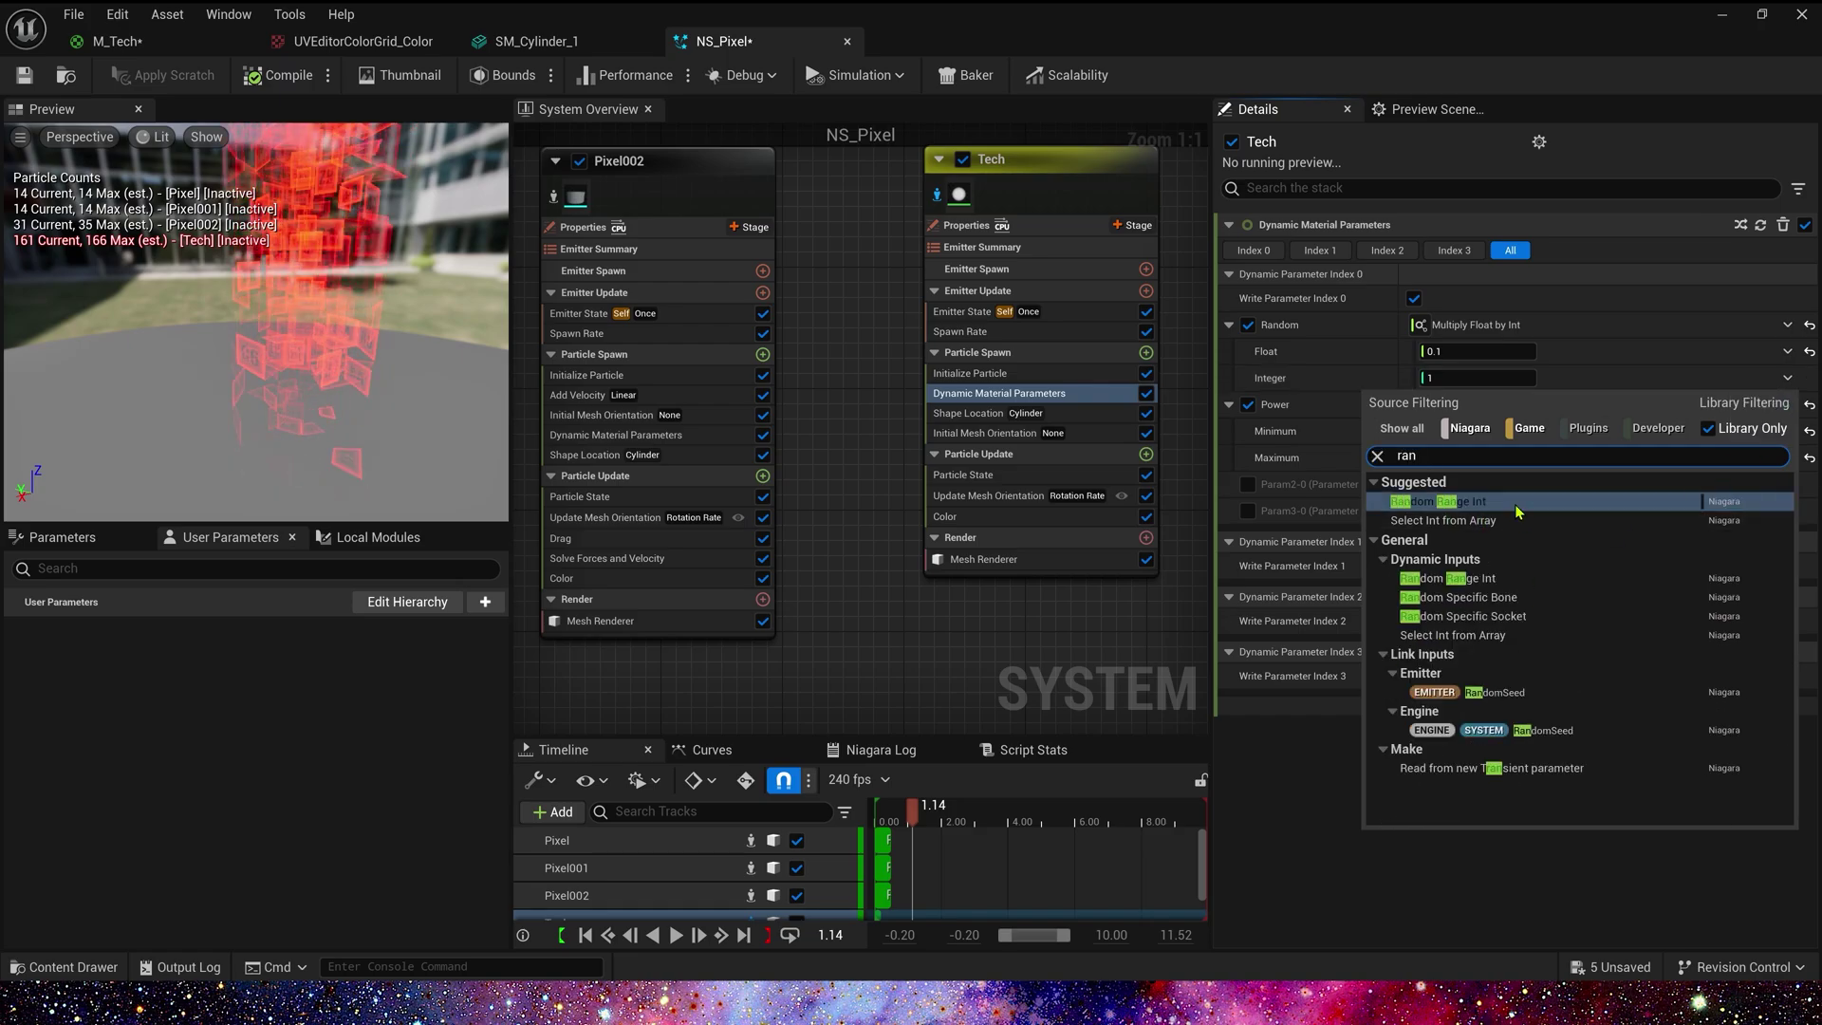
click(1515, 506)
click(1486, 432)
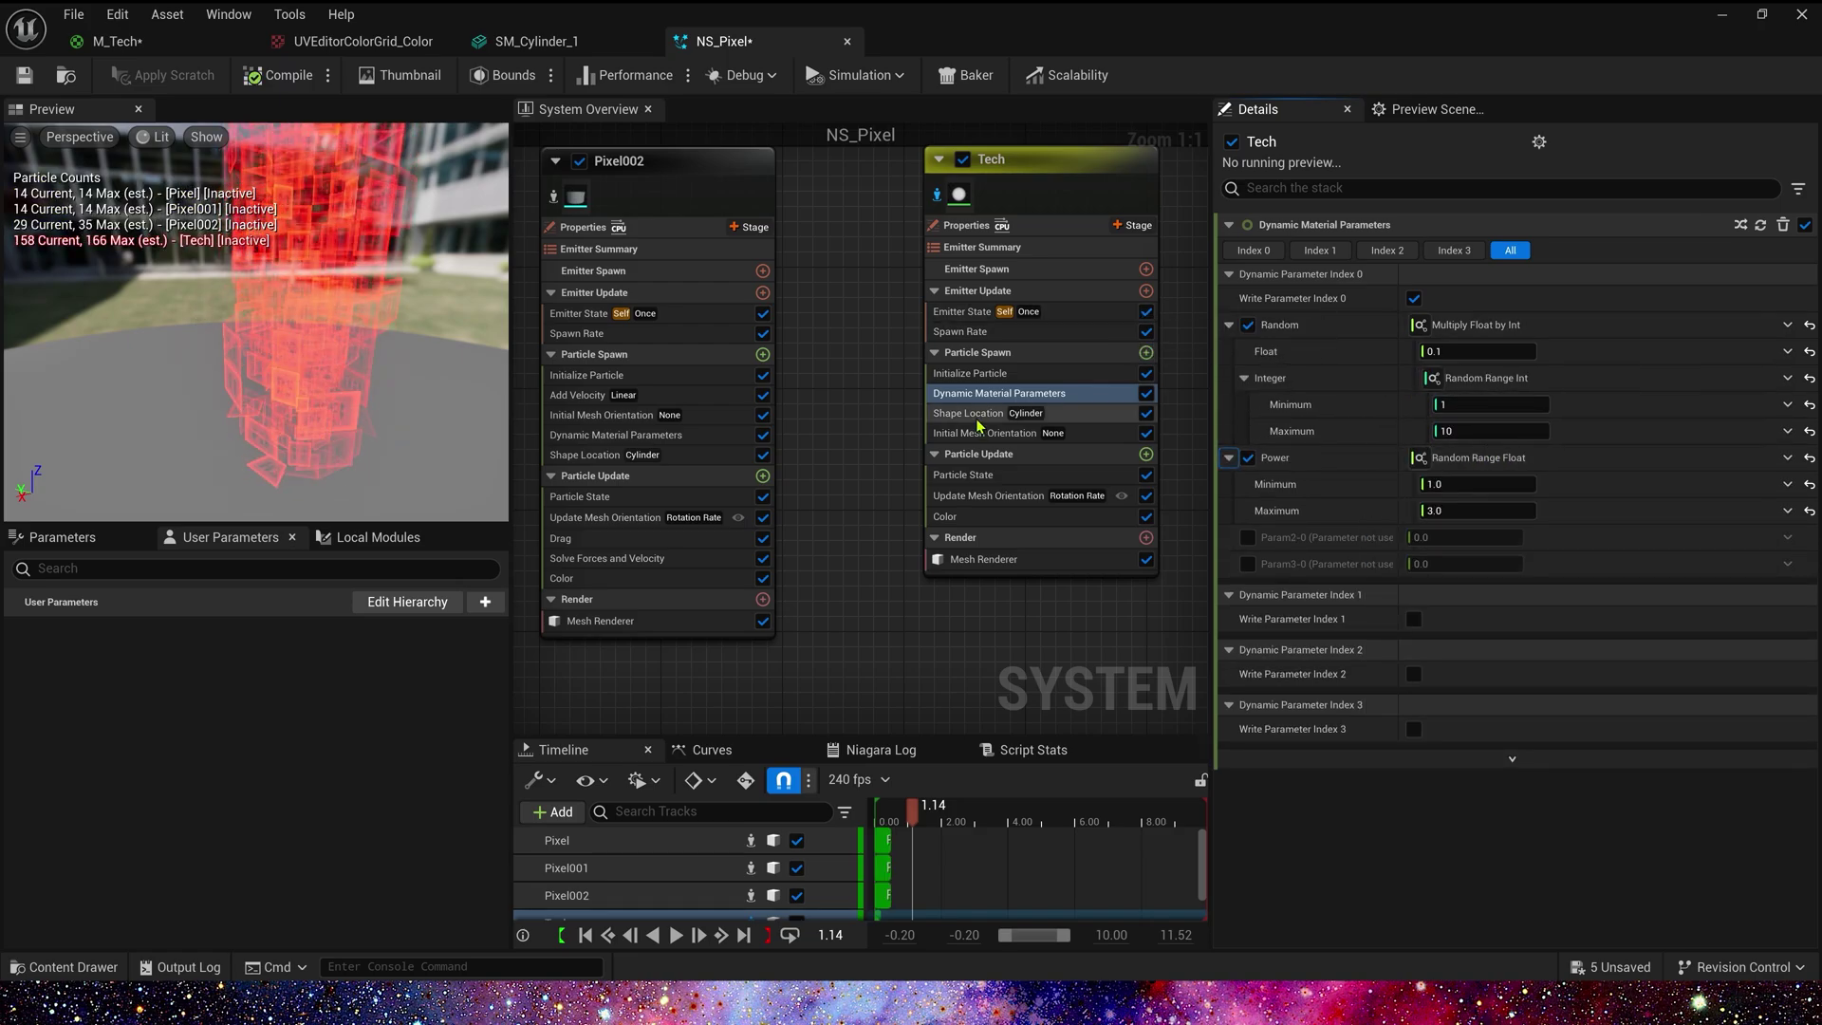
drag(383, 397, 313, 396)
drag(503, 399, 405, 406)
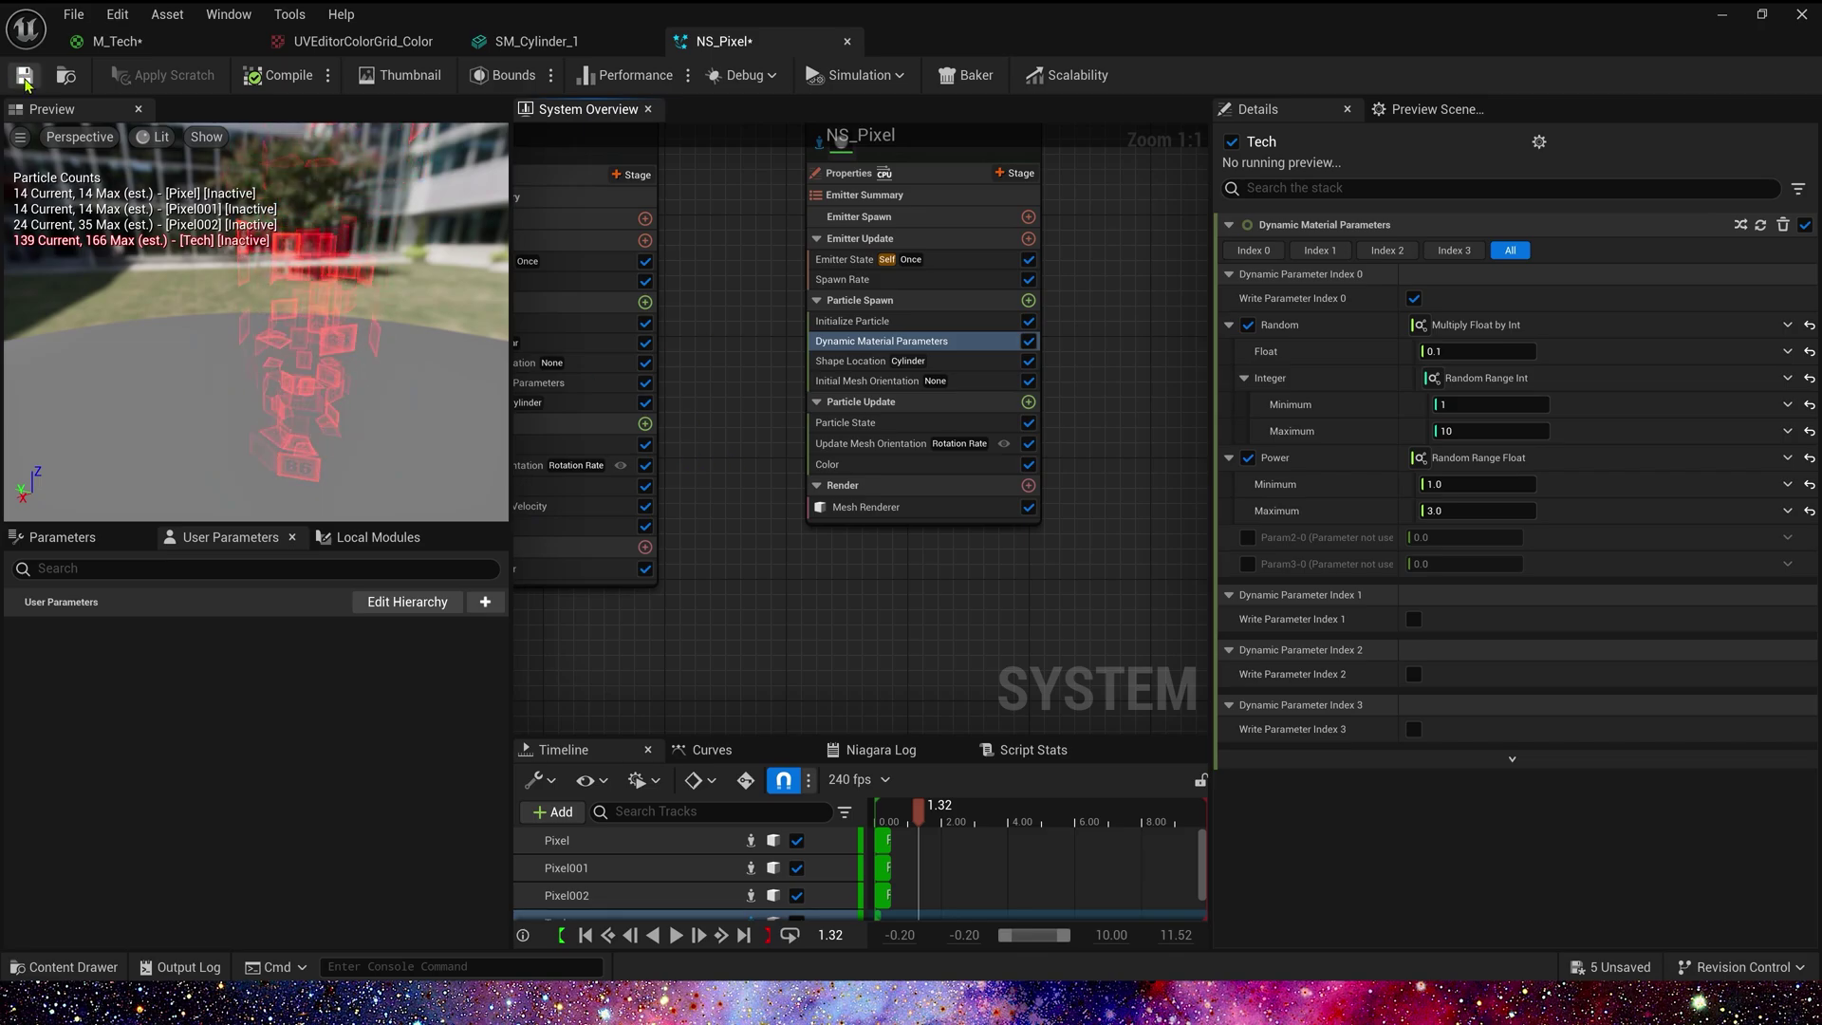
click(25, 81)
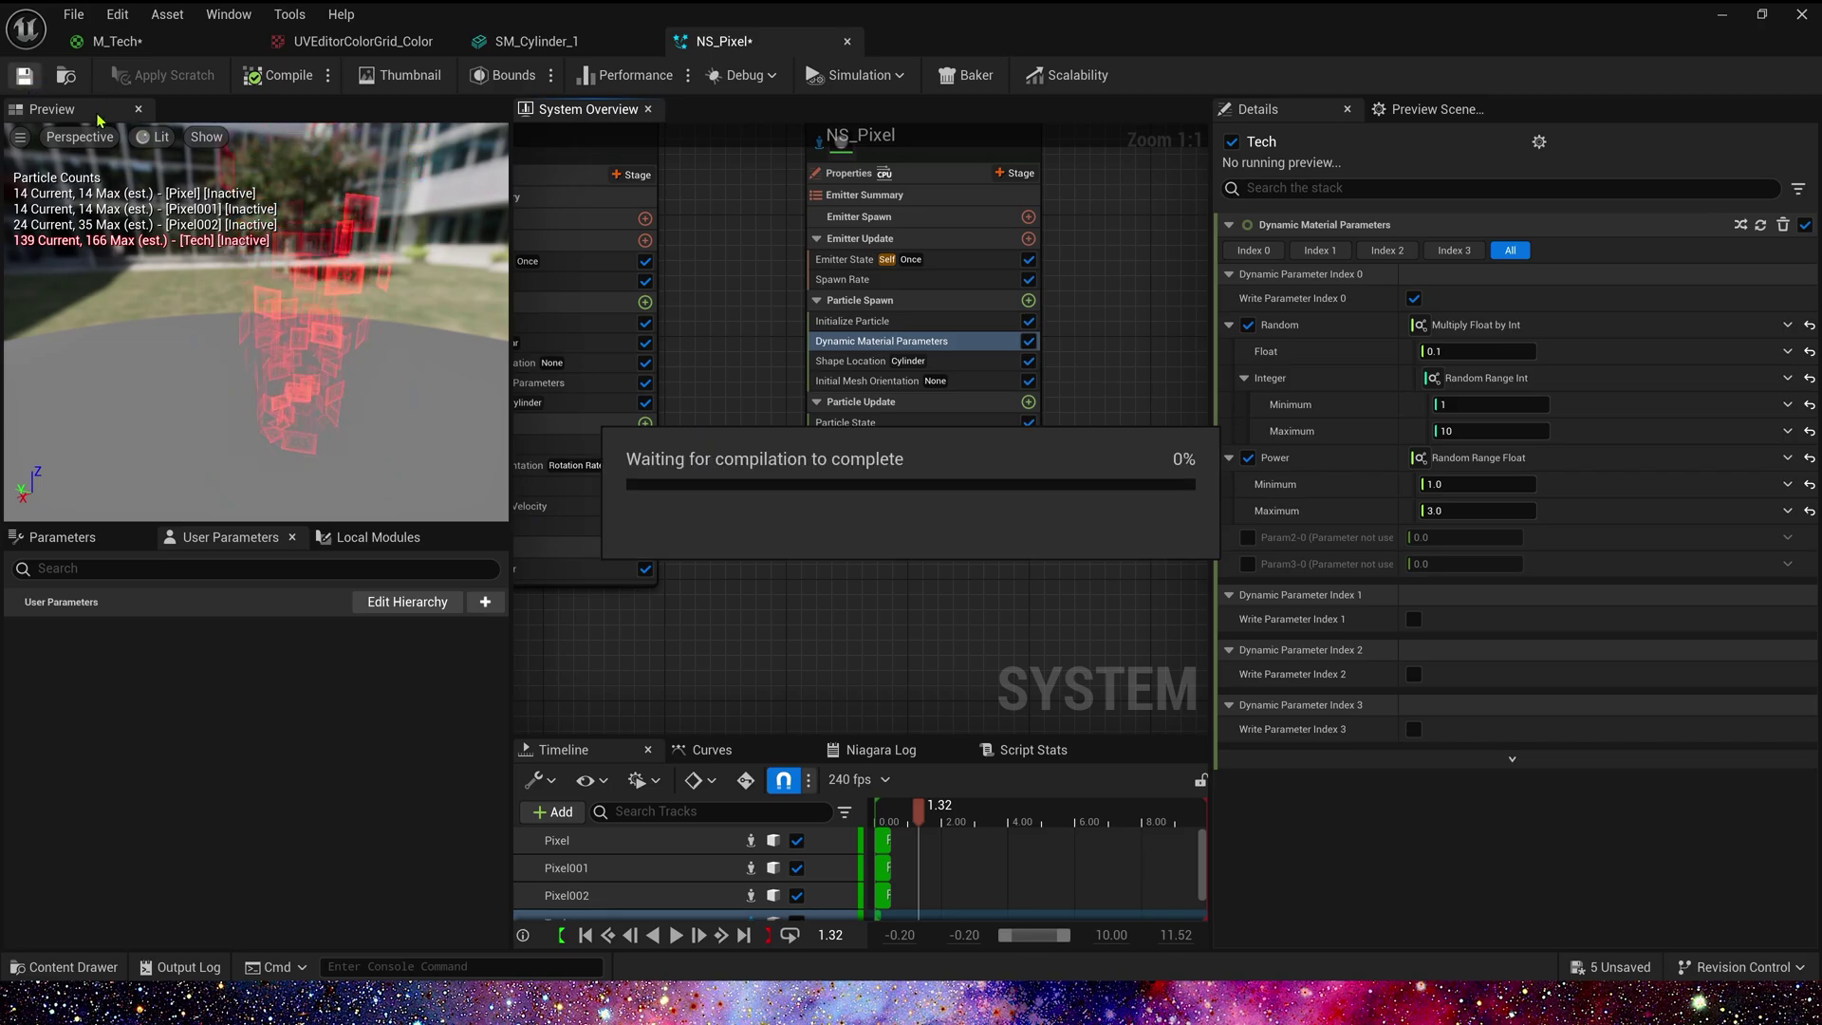
Switch to the level editor and replay the NS_Pixel effect in the viewport.
click(1721, 18)
drag(761, 769, 718, 555)
right_drag(718, 555, 1046, 625)
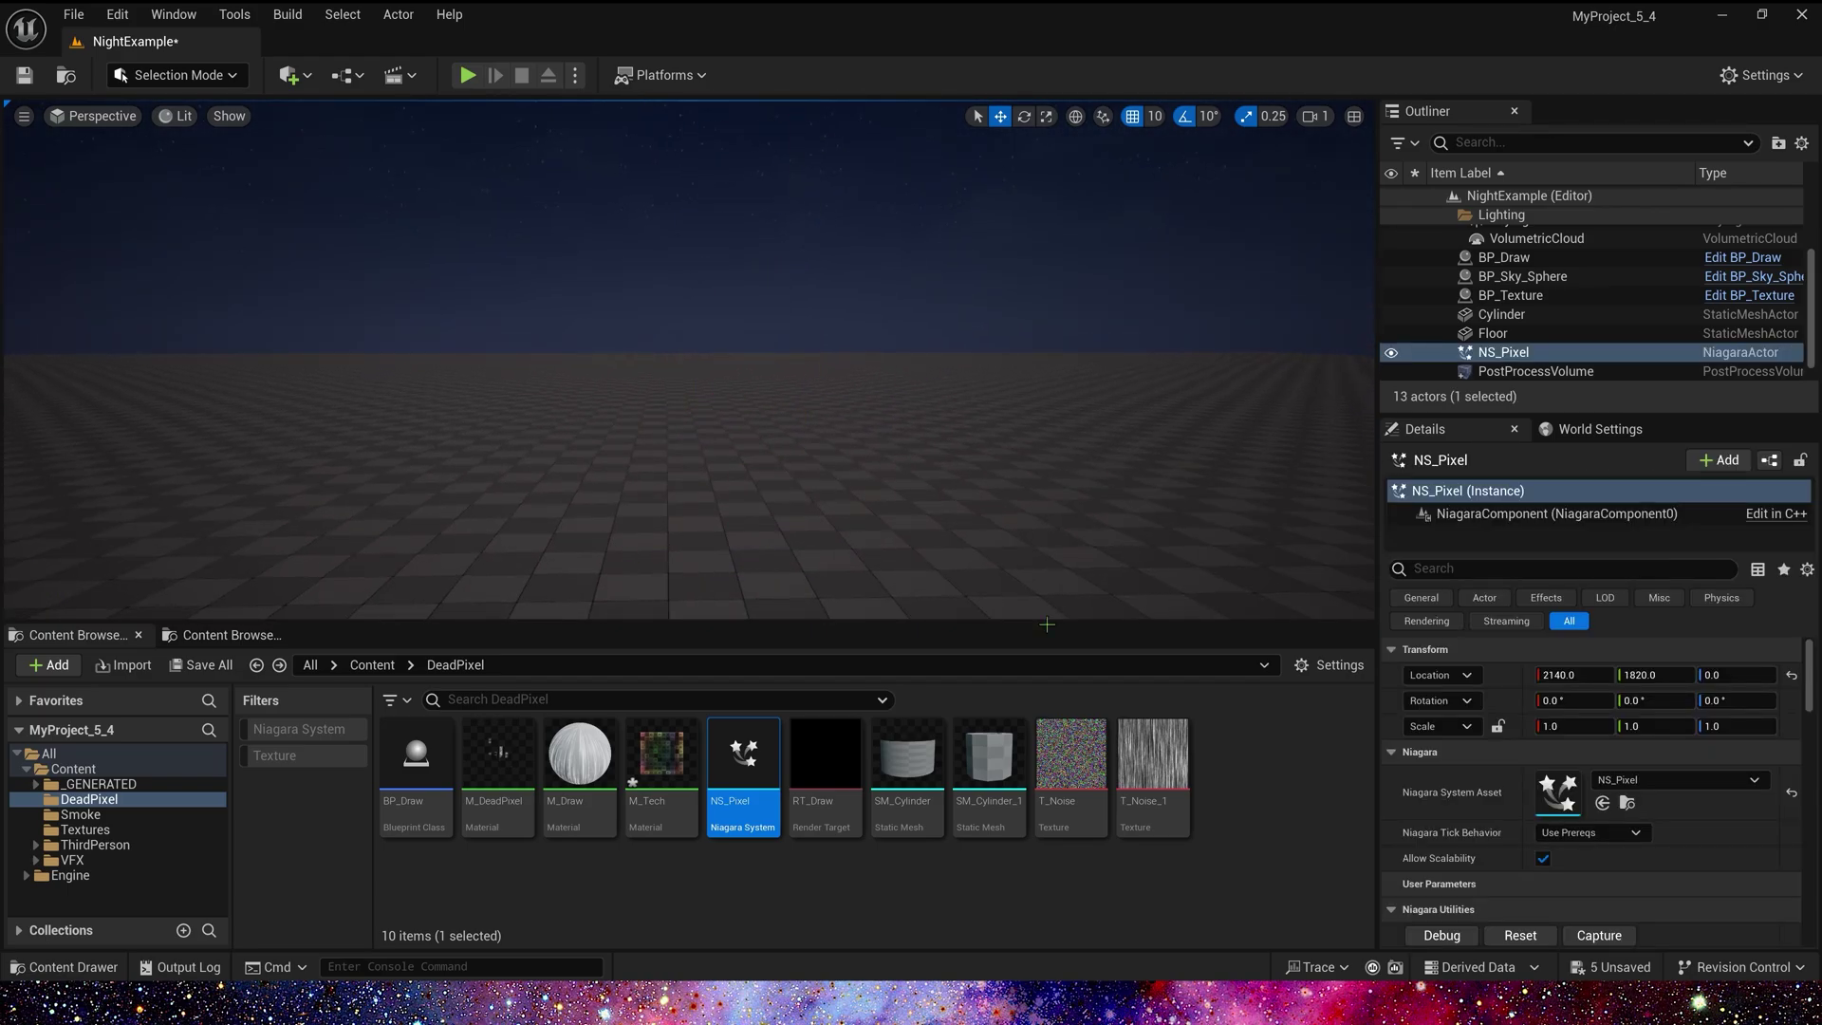
click(1536, 935)
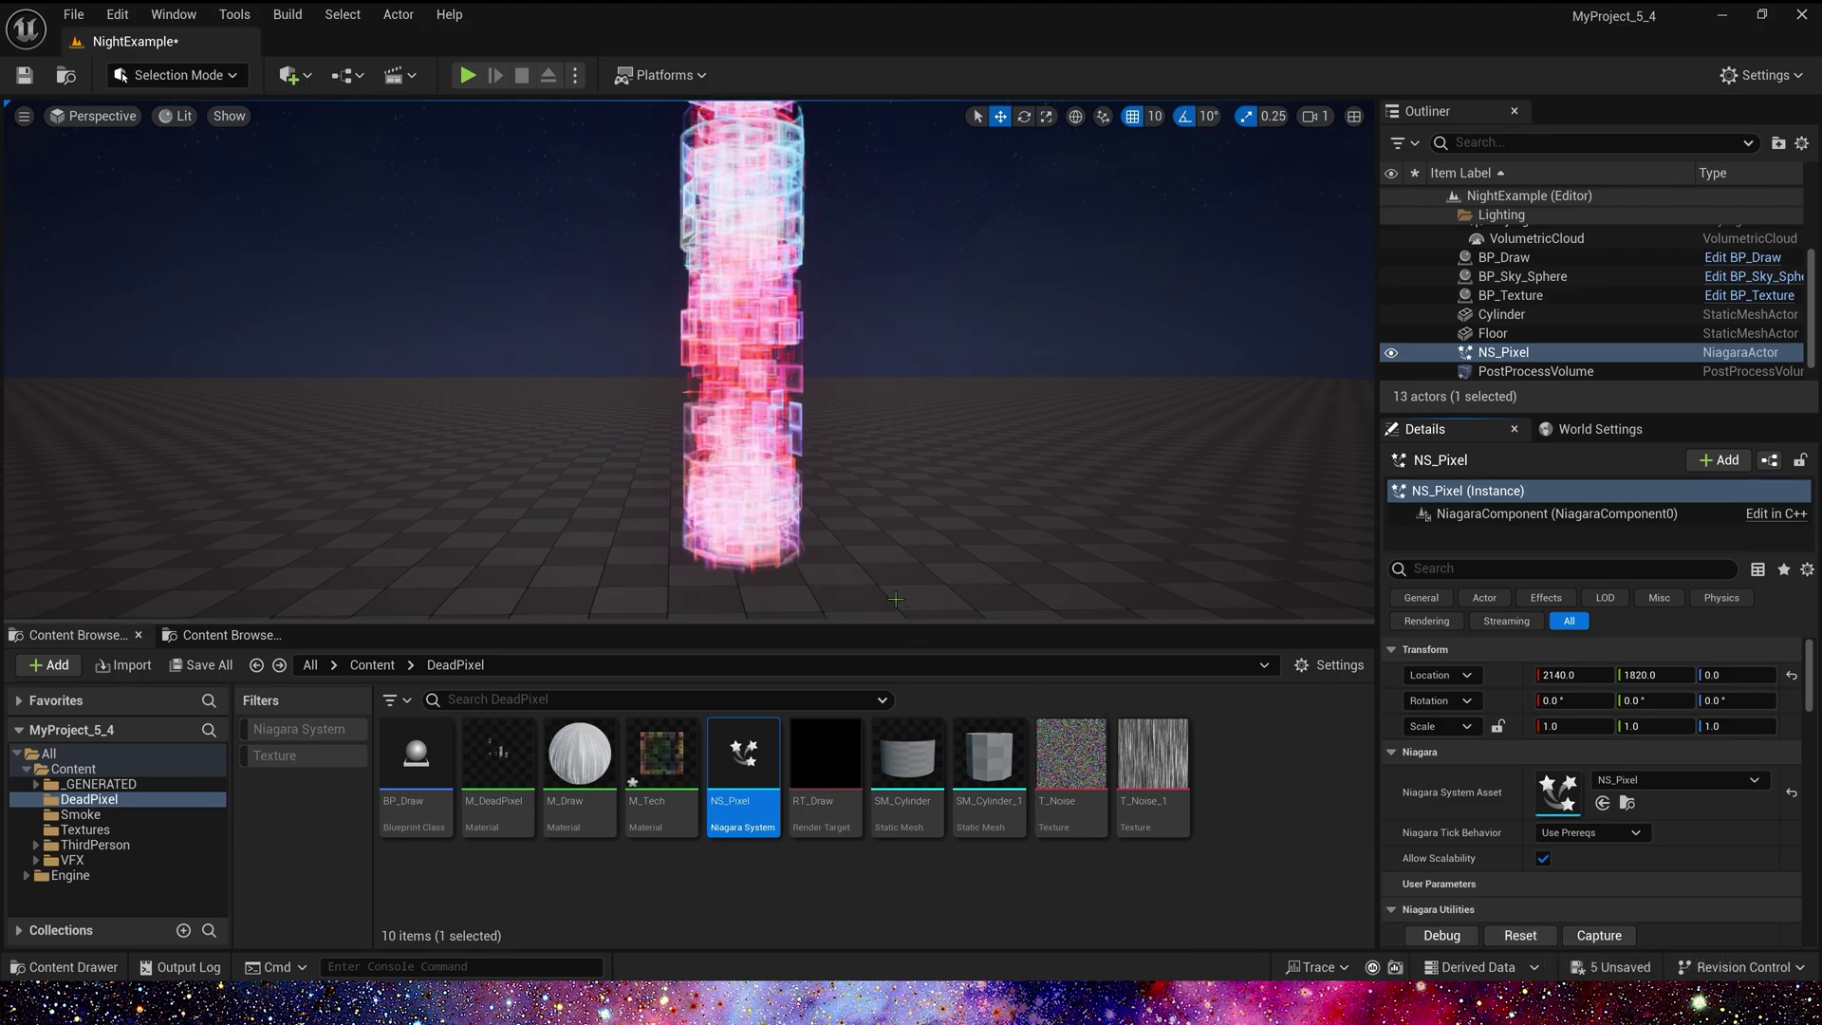
Reopen NS_Pixel and reshape the Scale Alpha float curve in Tech's Color module by adjusting its peak key.
double_click(749, 768)
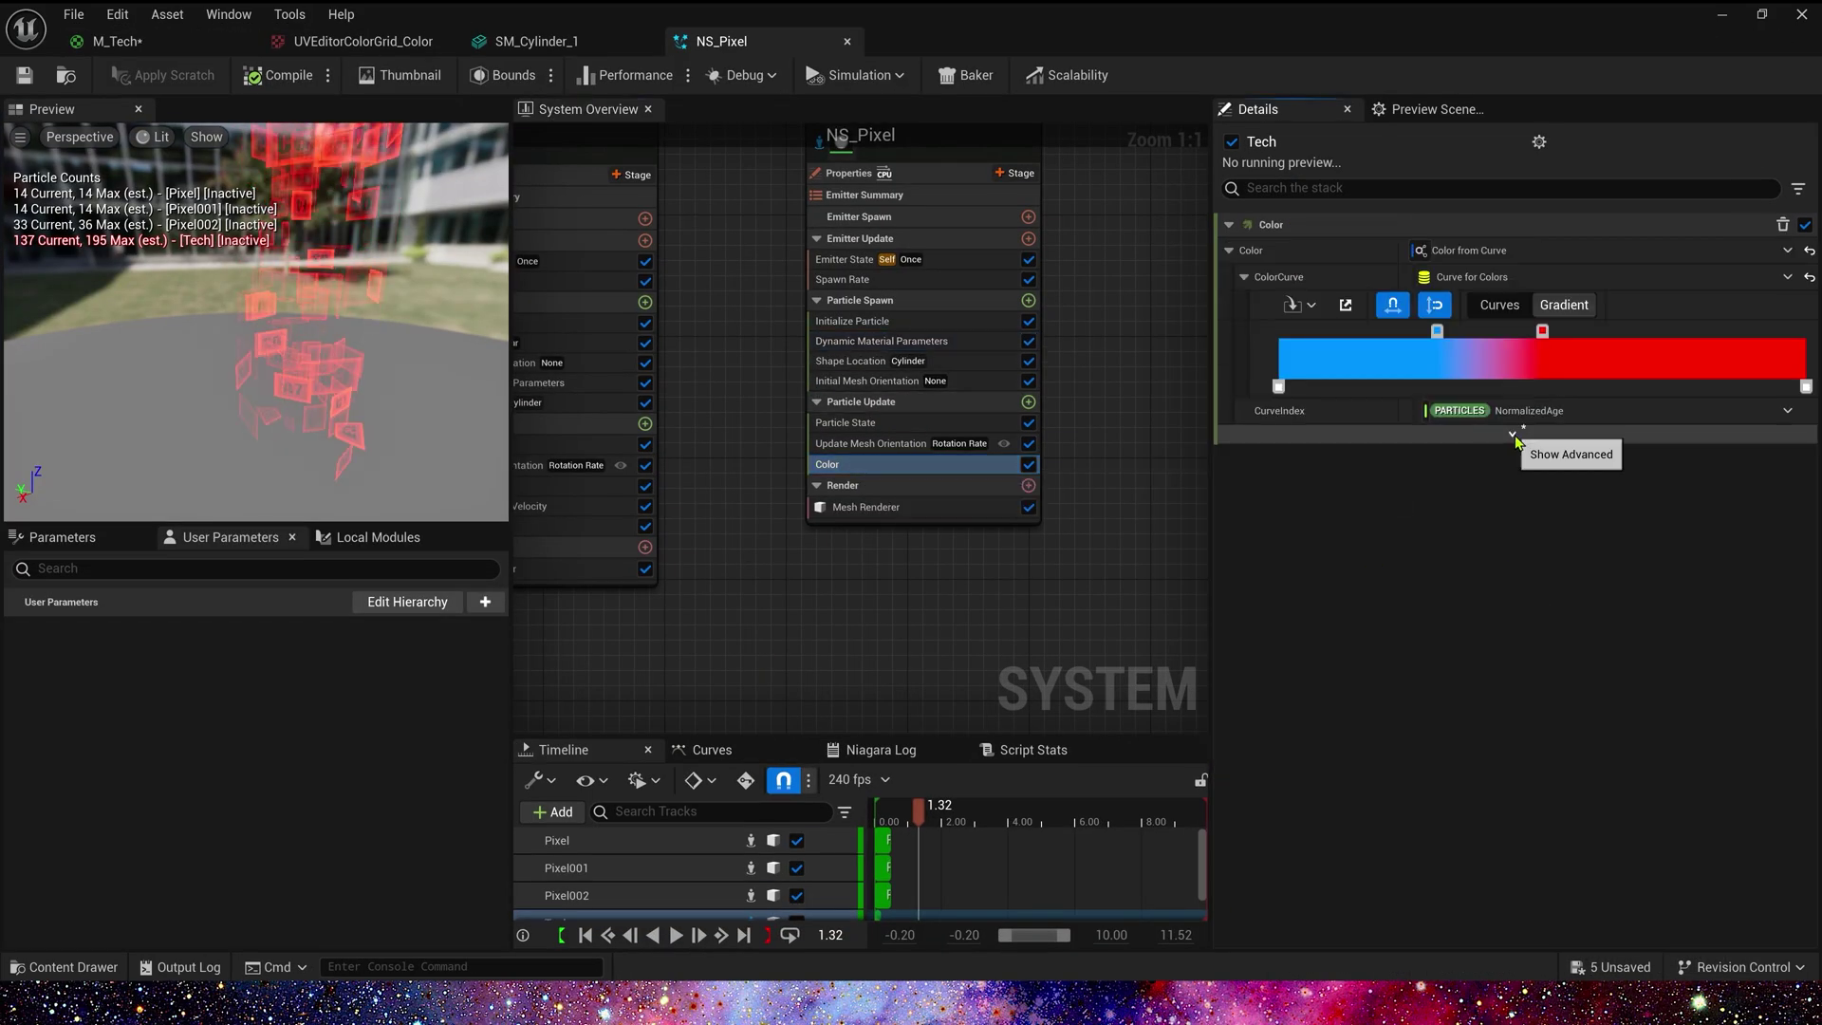
scroll(1525, 440, down, 2)
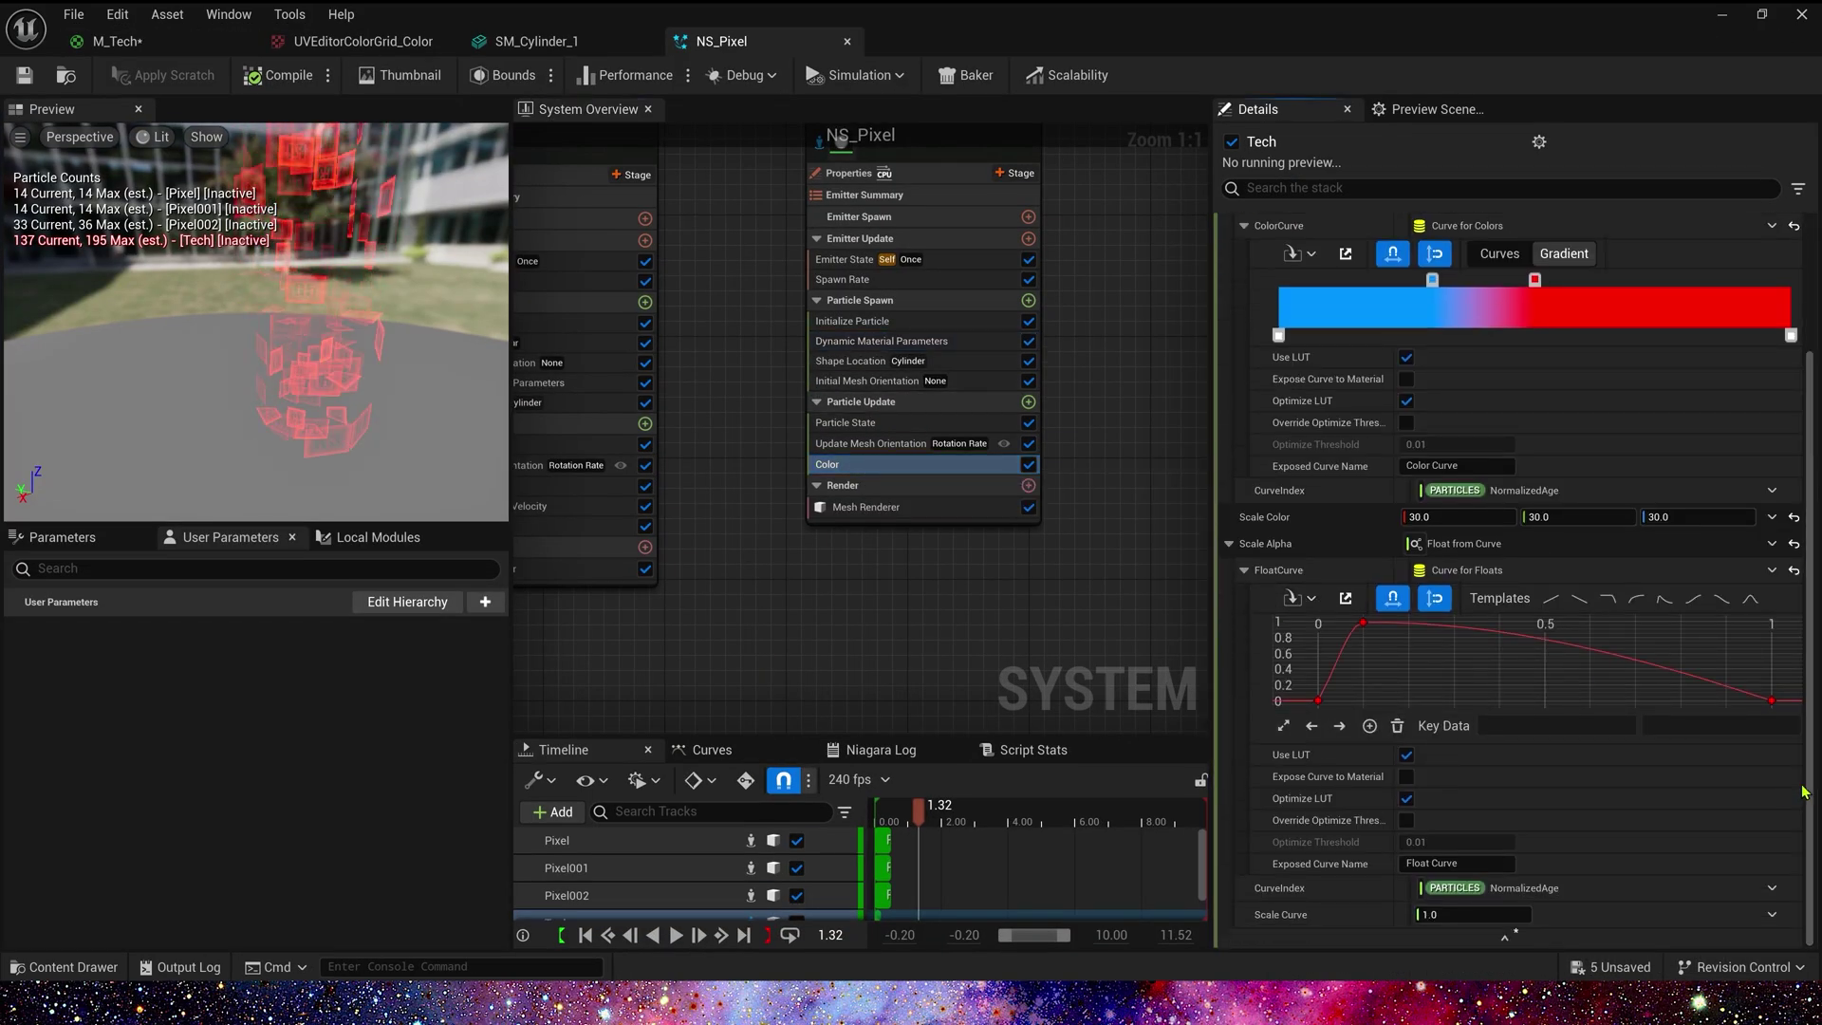
click(1664, 601)
click(1379, 640)
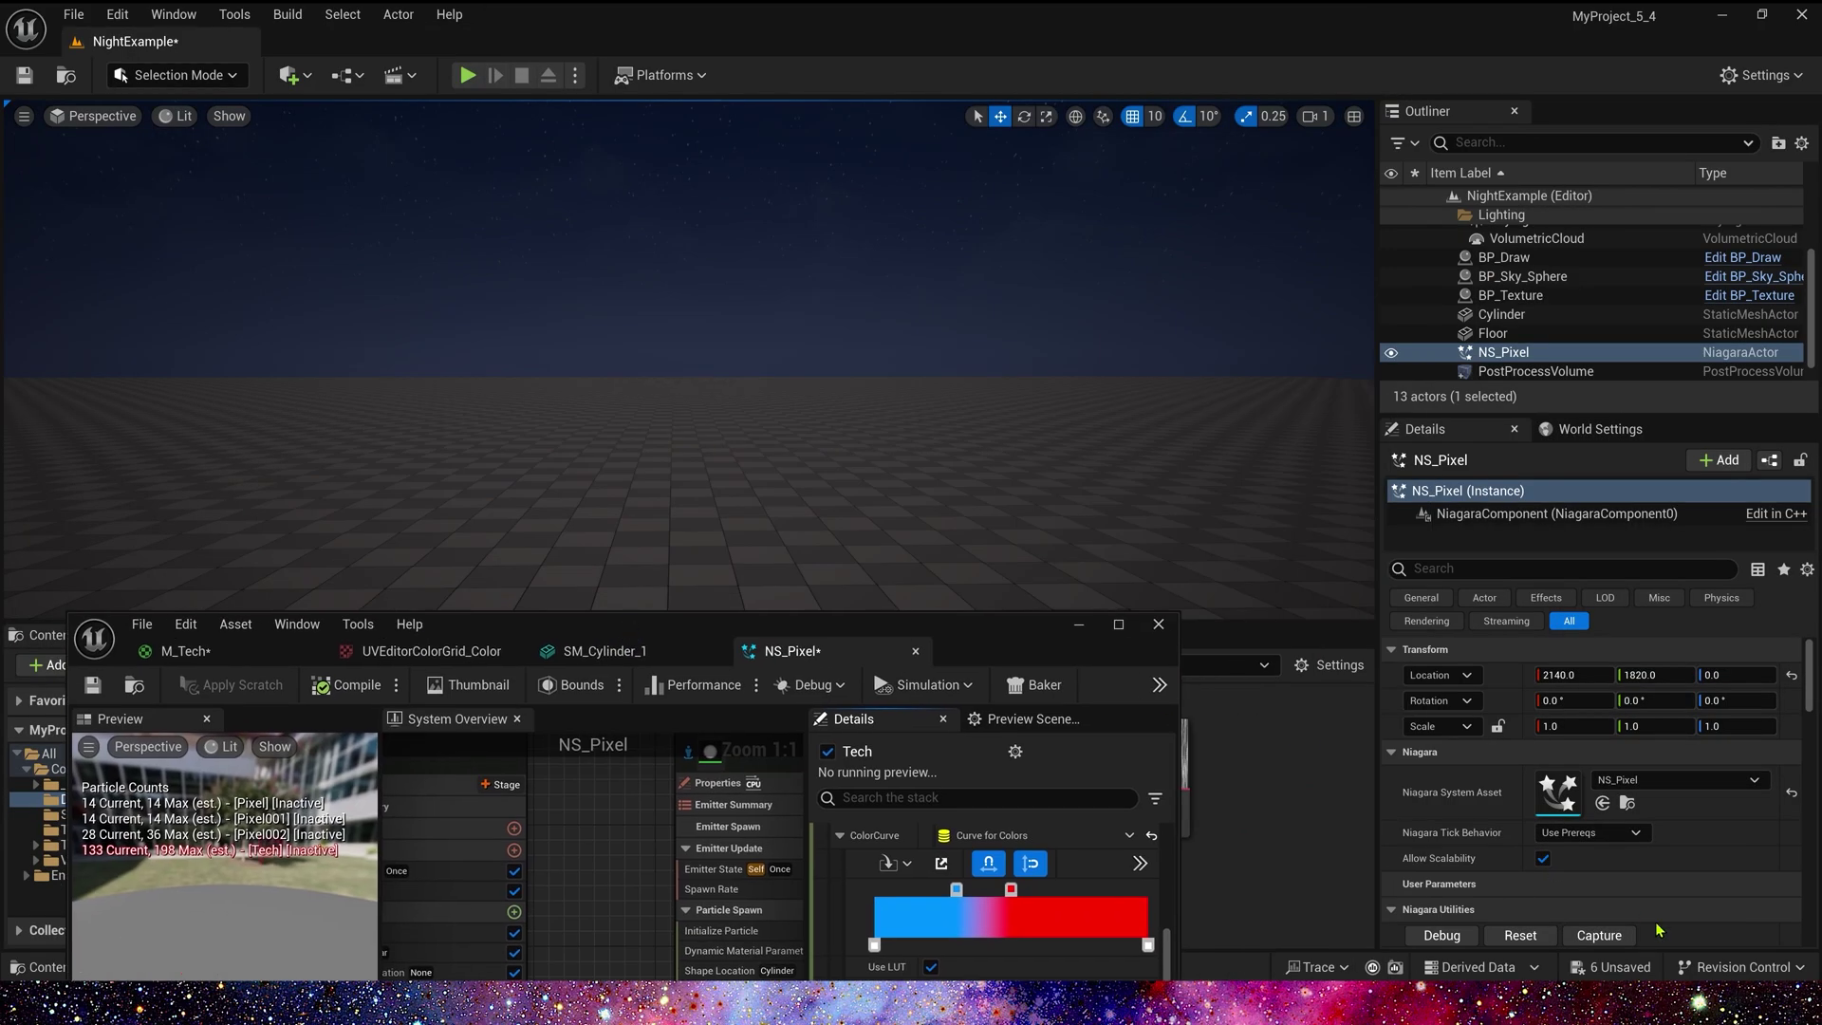
Reset NS_Pixel in the level several times and examine the whole column as it plays.
click(1520, 936)
click(1521, 935)
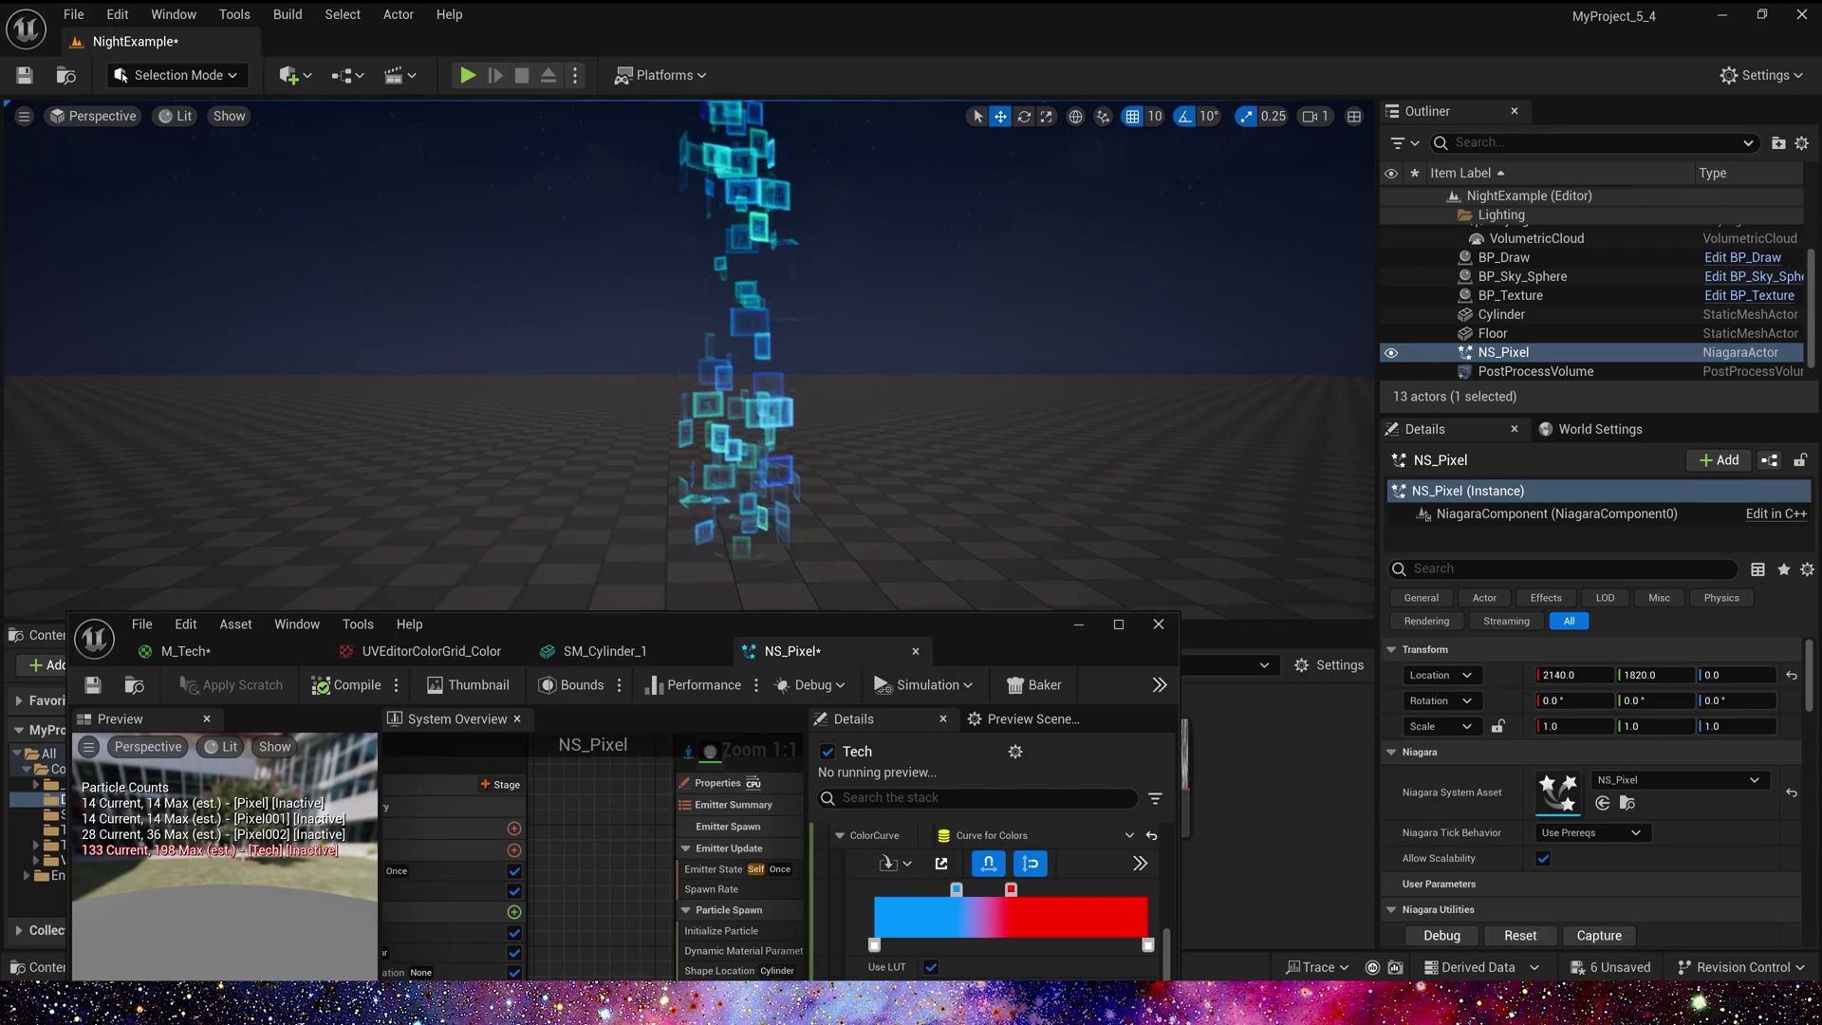
right_drag(1119, 531, 1124, 446)
click(1534, 936)
right_drag(949, 485, 949, 436)
click(1512, 937)
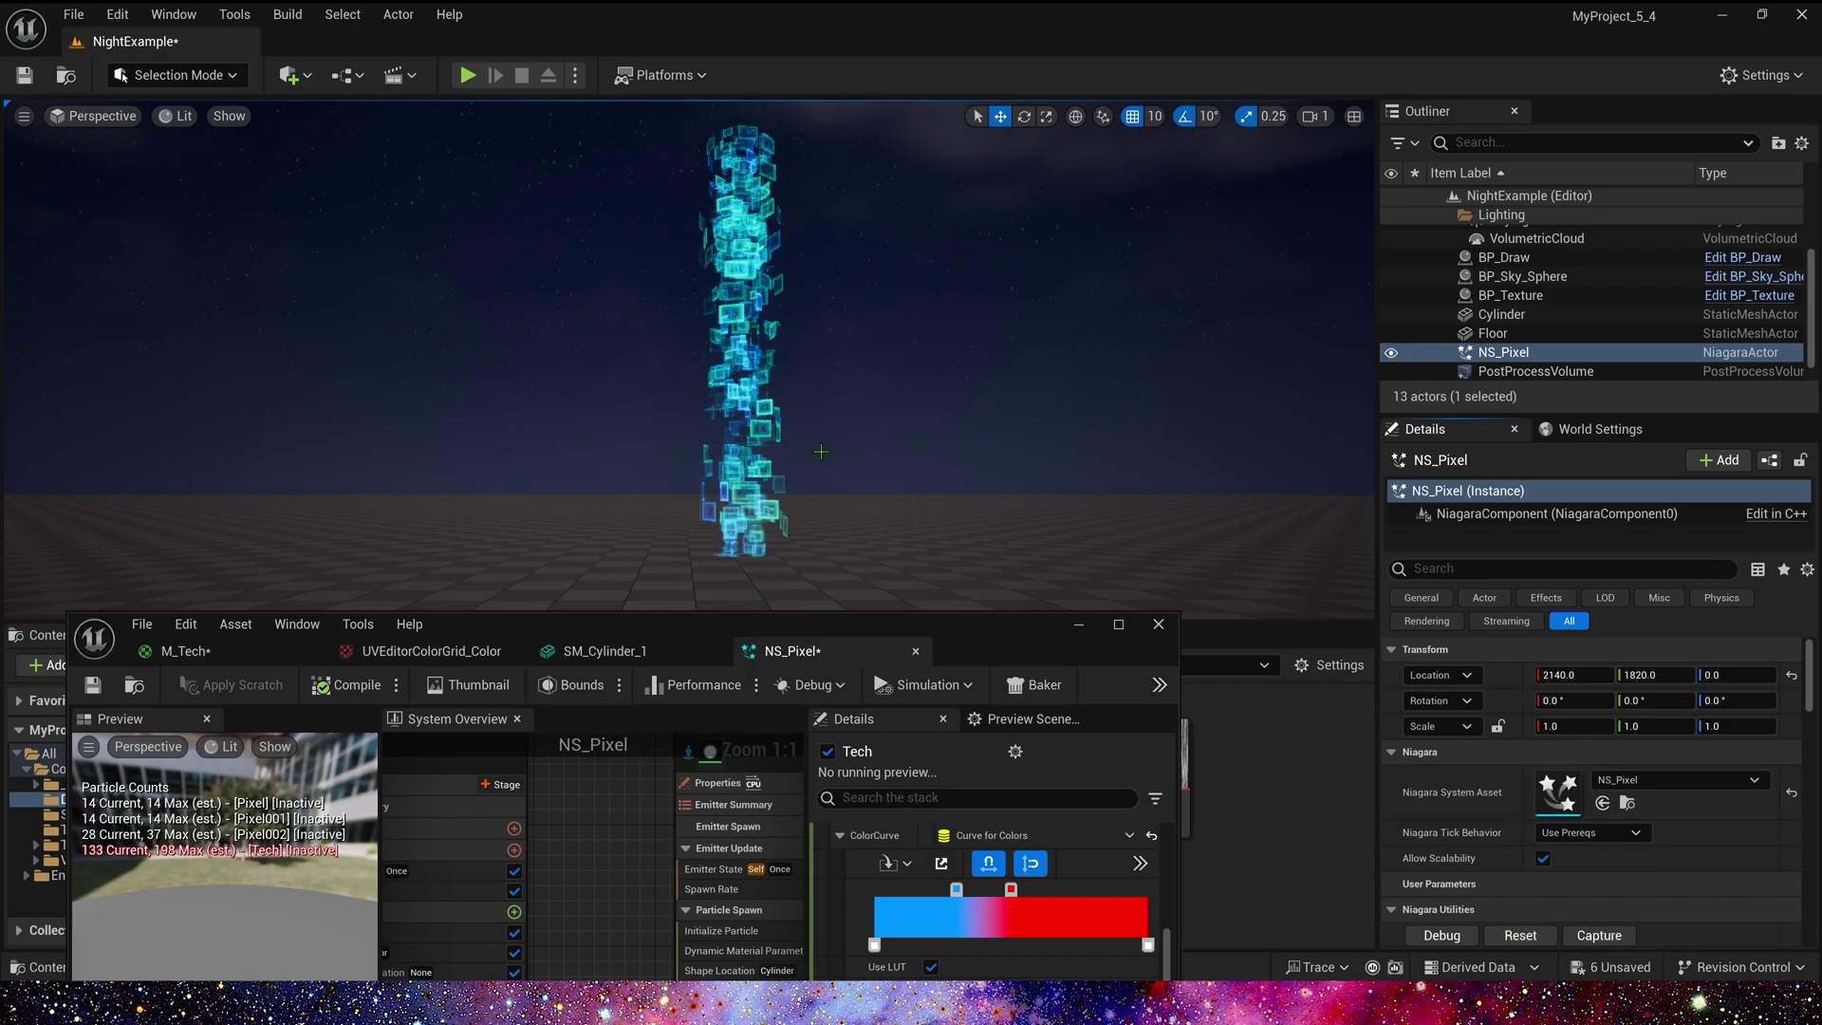
right_drag(873, 515, 875, 564)
Return to the NS_Pixel editor and duplicate the Tech emitter.
double_click(922, 623)
scroll(1087, 342, down, 1)
right_drag(1088, 342, 896, 480)
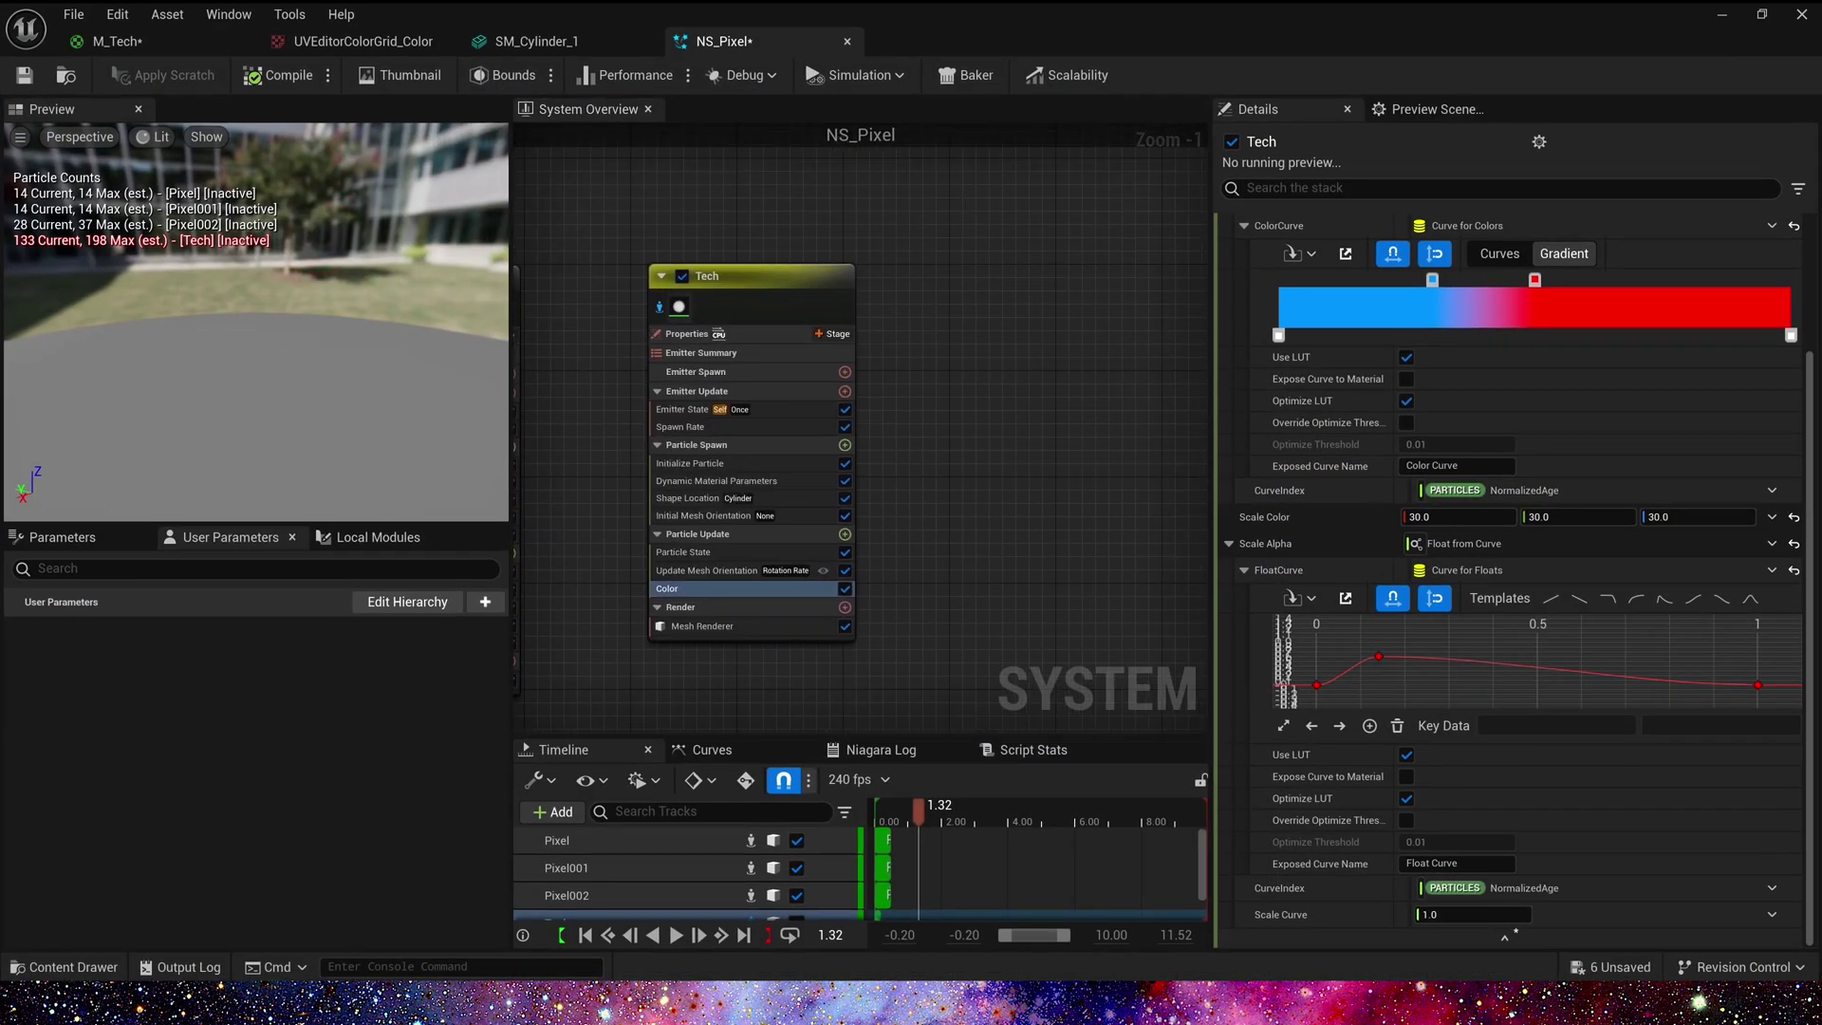
click(819, 277)
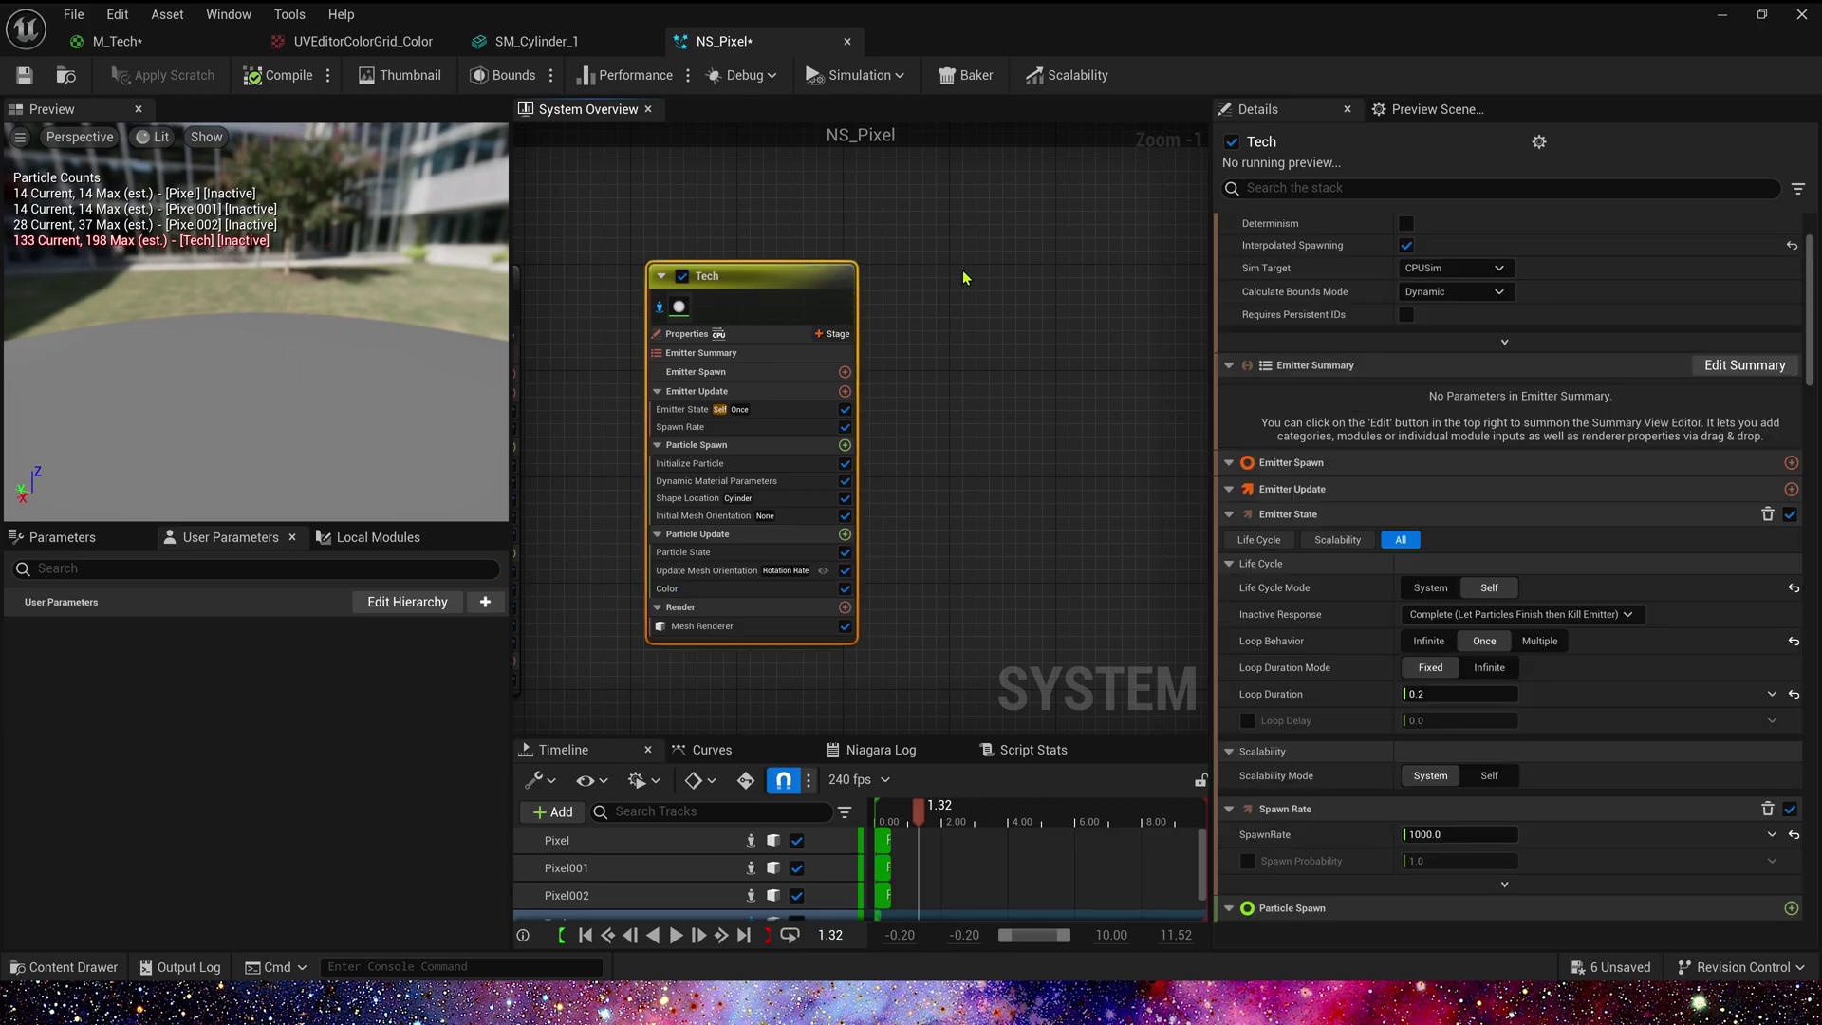
key(ctrl+d)
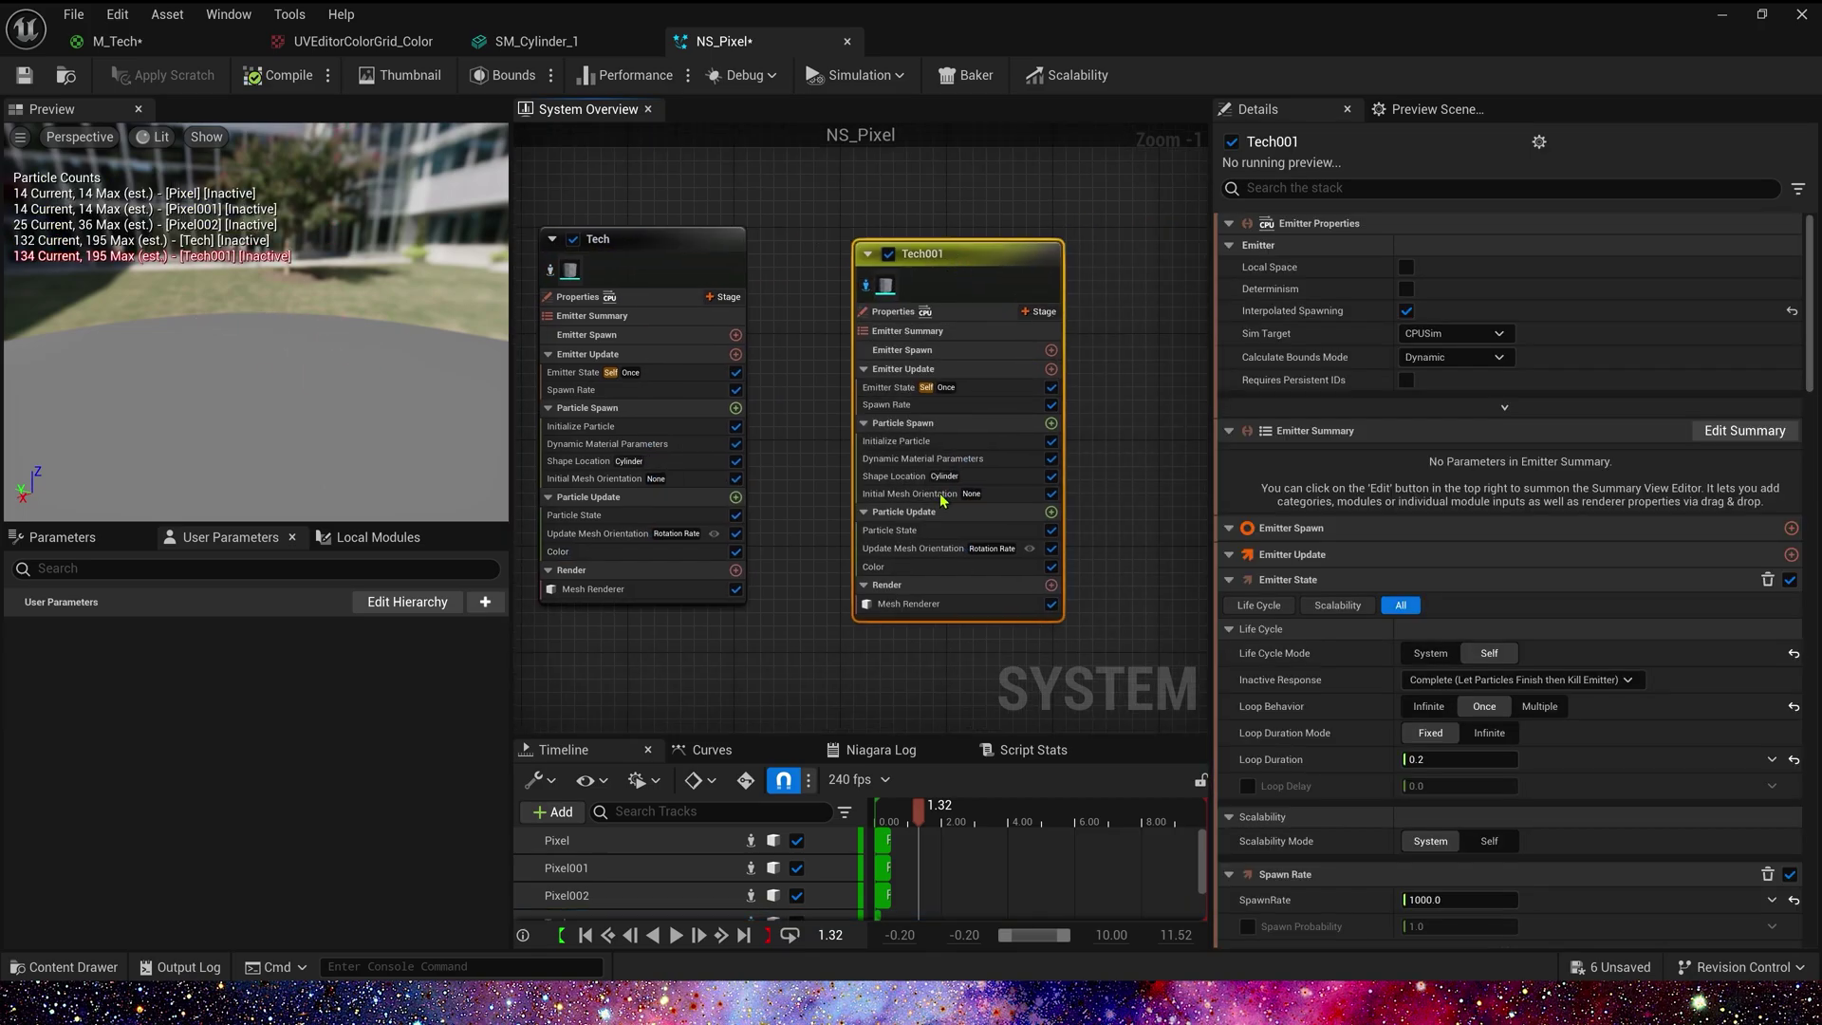
Set Tech001's Lifetime Min to 0.5 and Lifetime Max to 1.0 in Initialize Particle, and open Mesh Uniform Scale Min for editing.
click(925, 441)
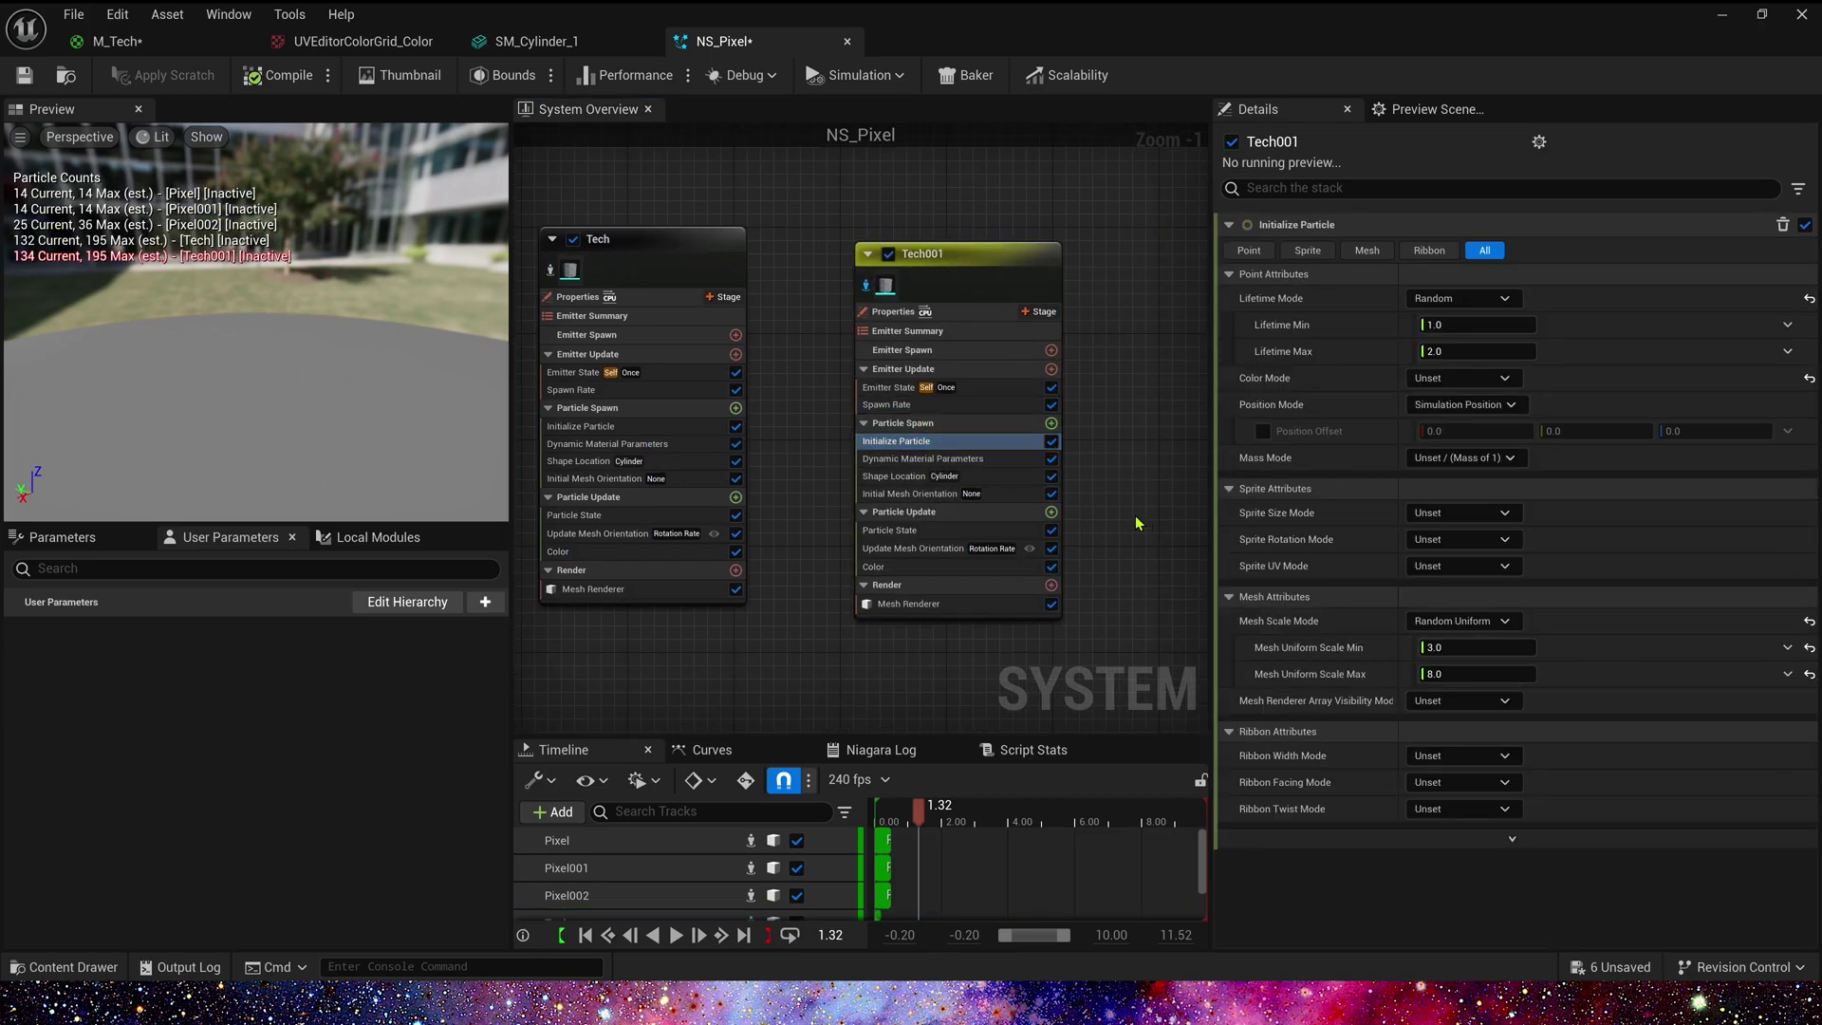
click(1466, 325)
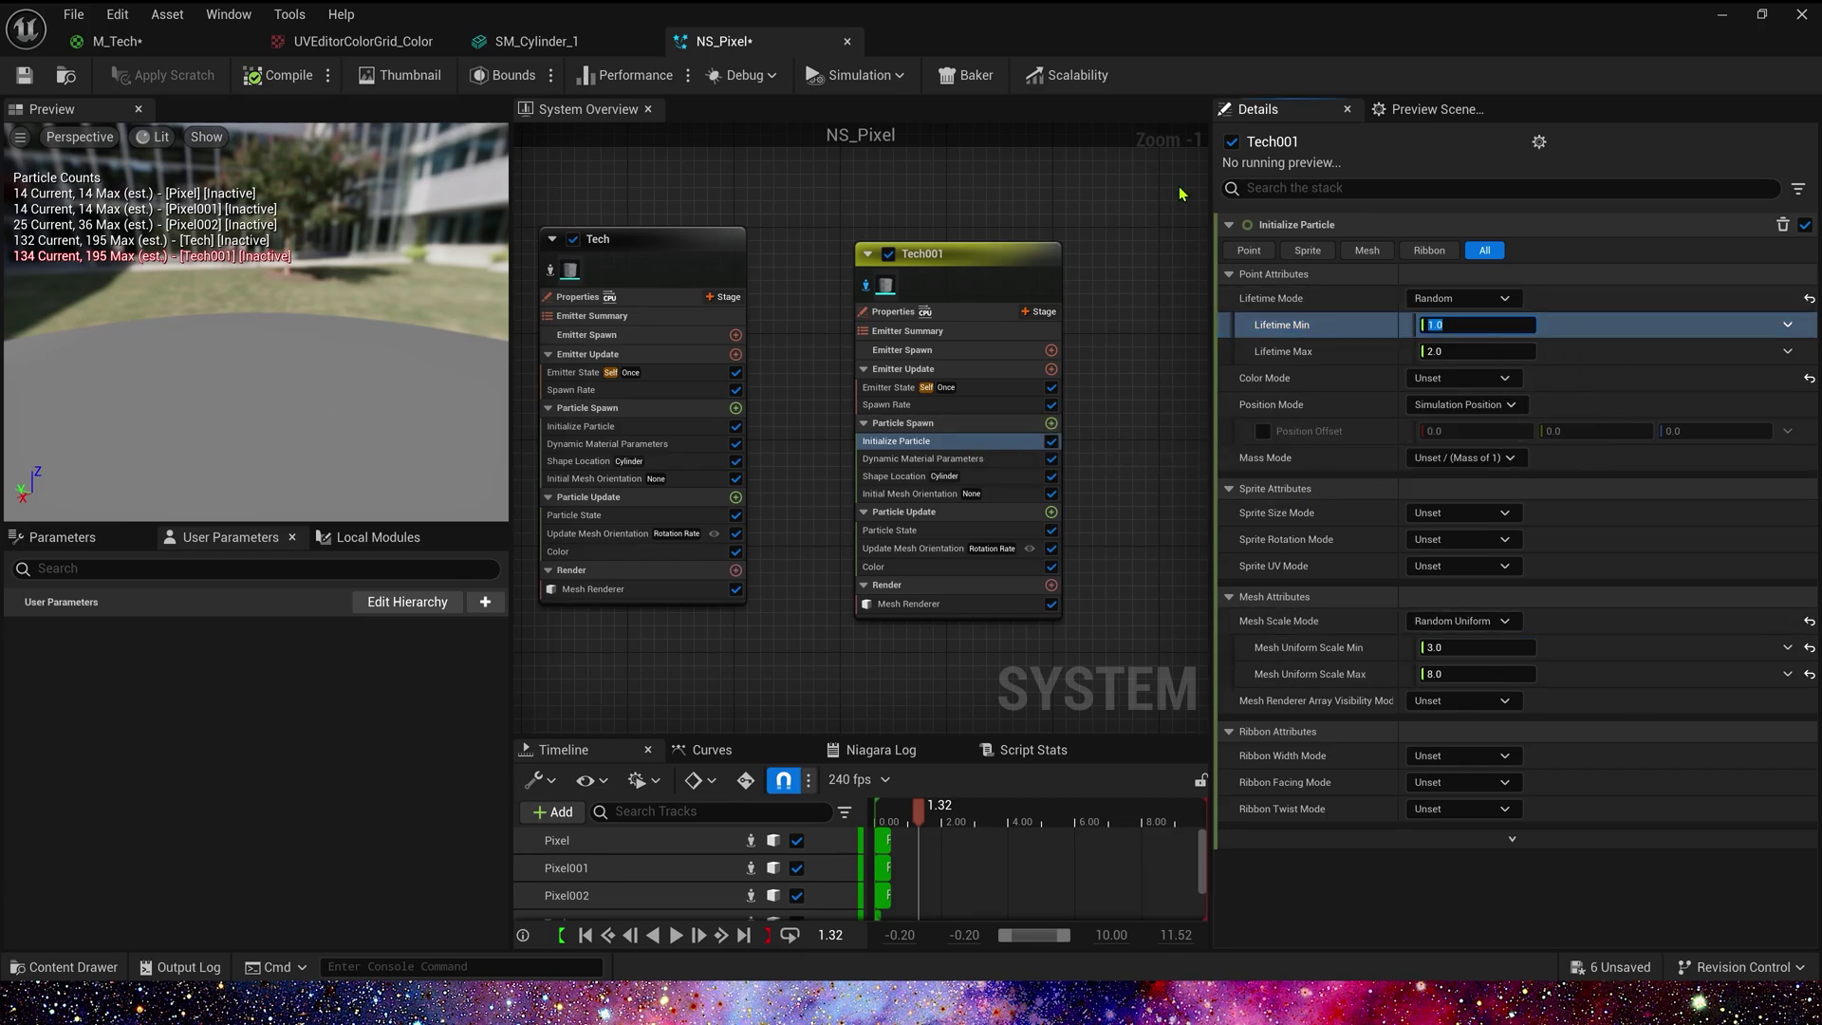
click(1476, 647)
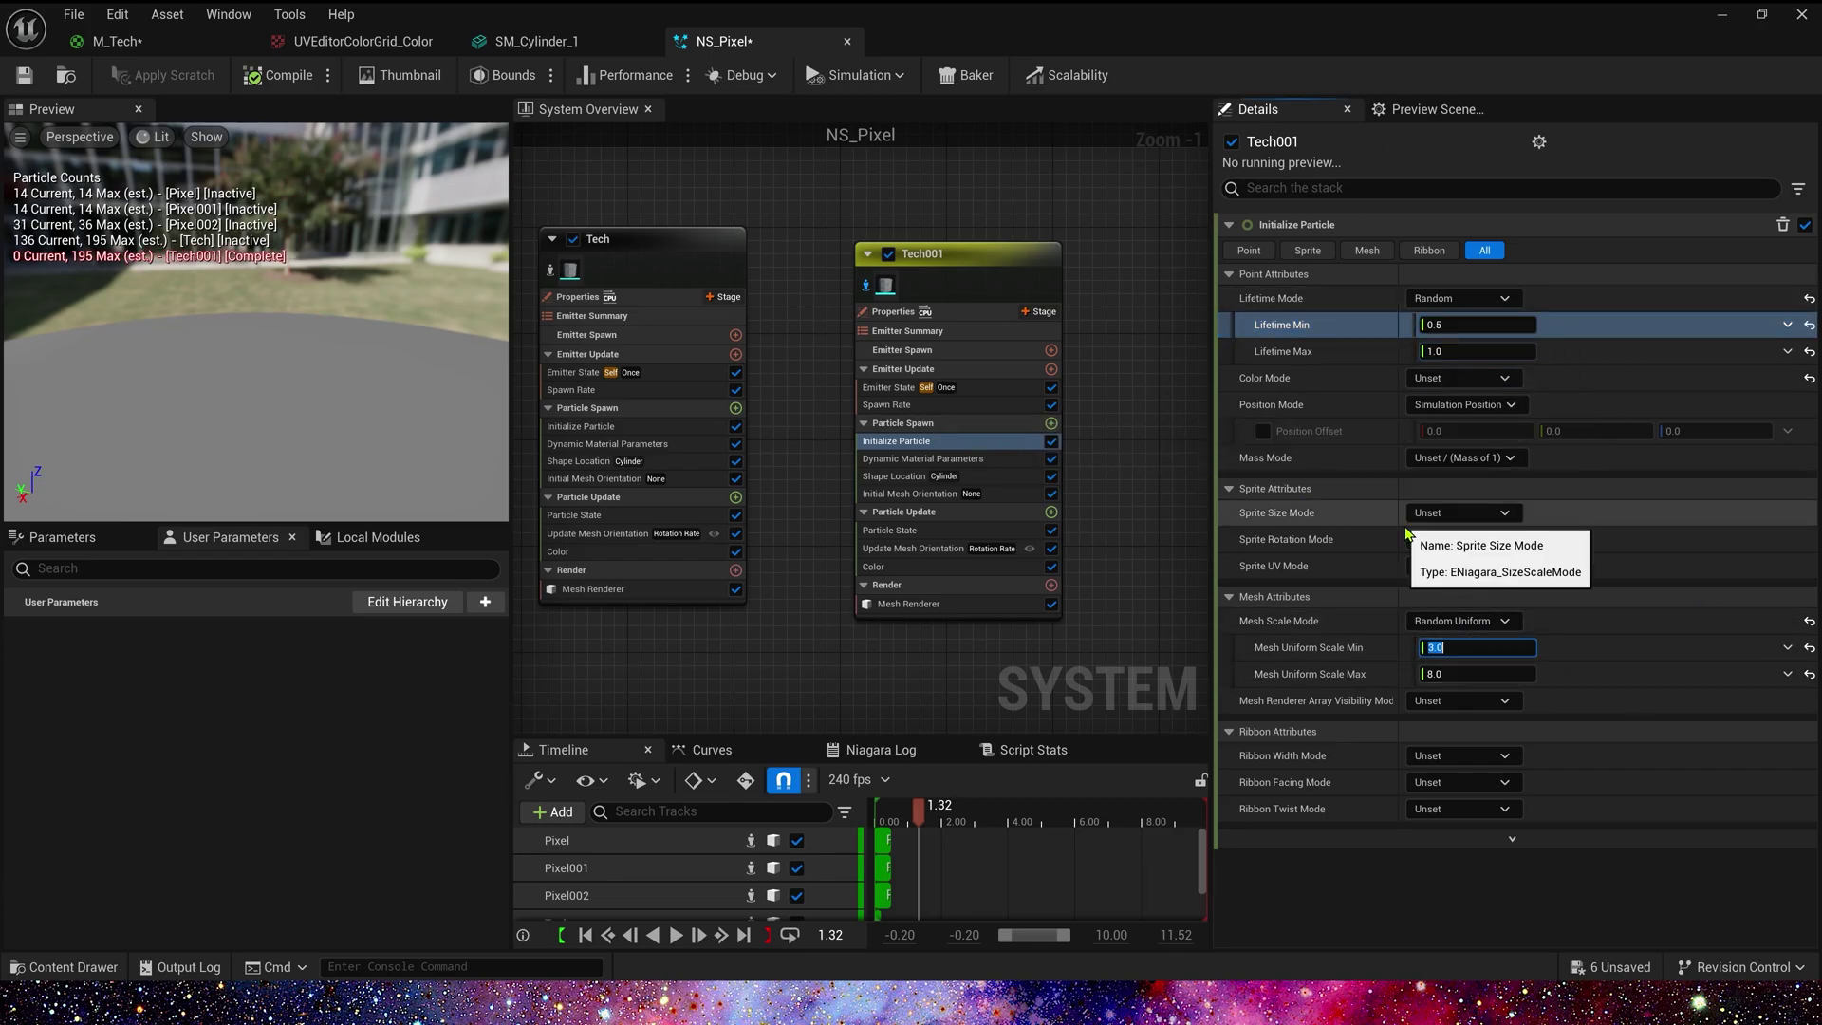
Restore the Cylinder Height of Tech001's Shape Location module to 100.
click(935, 459)
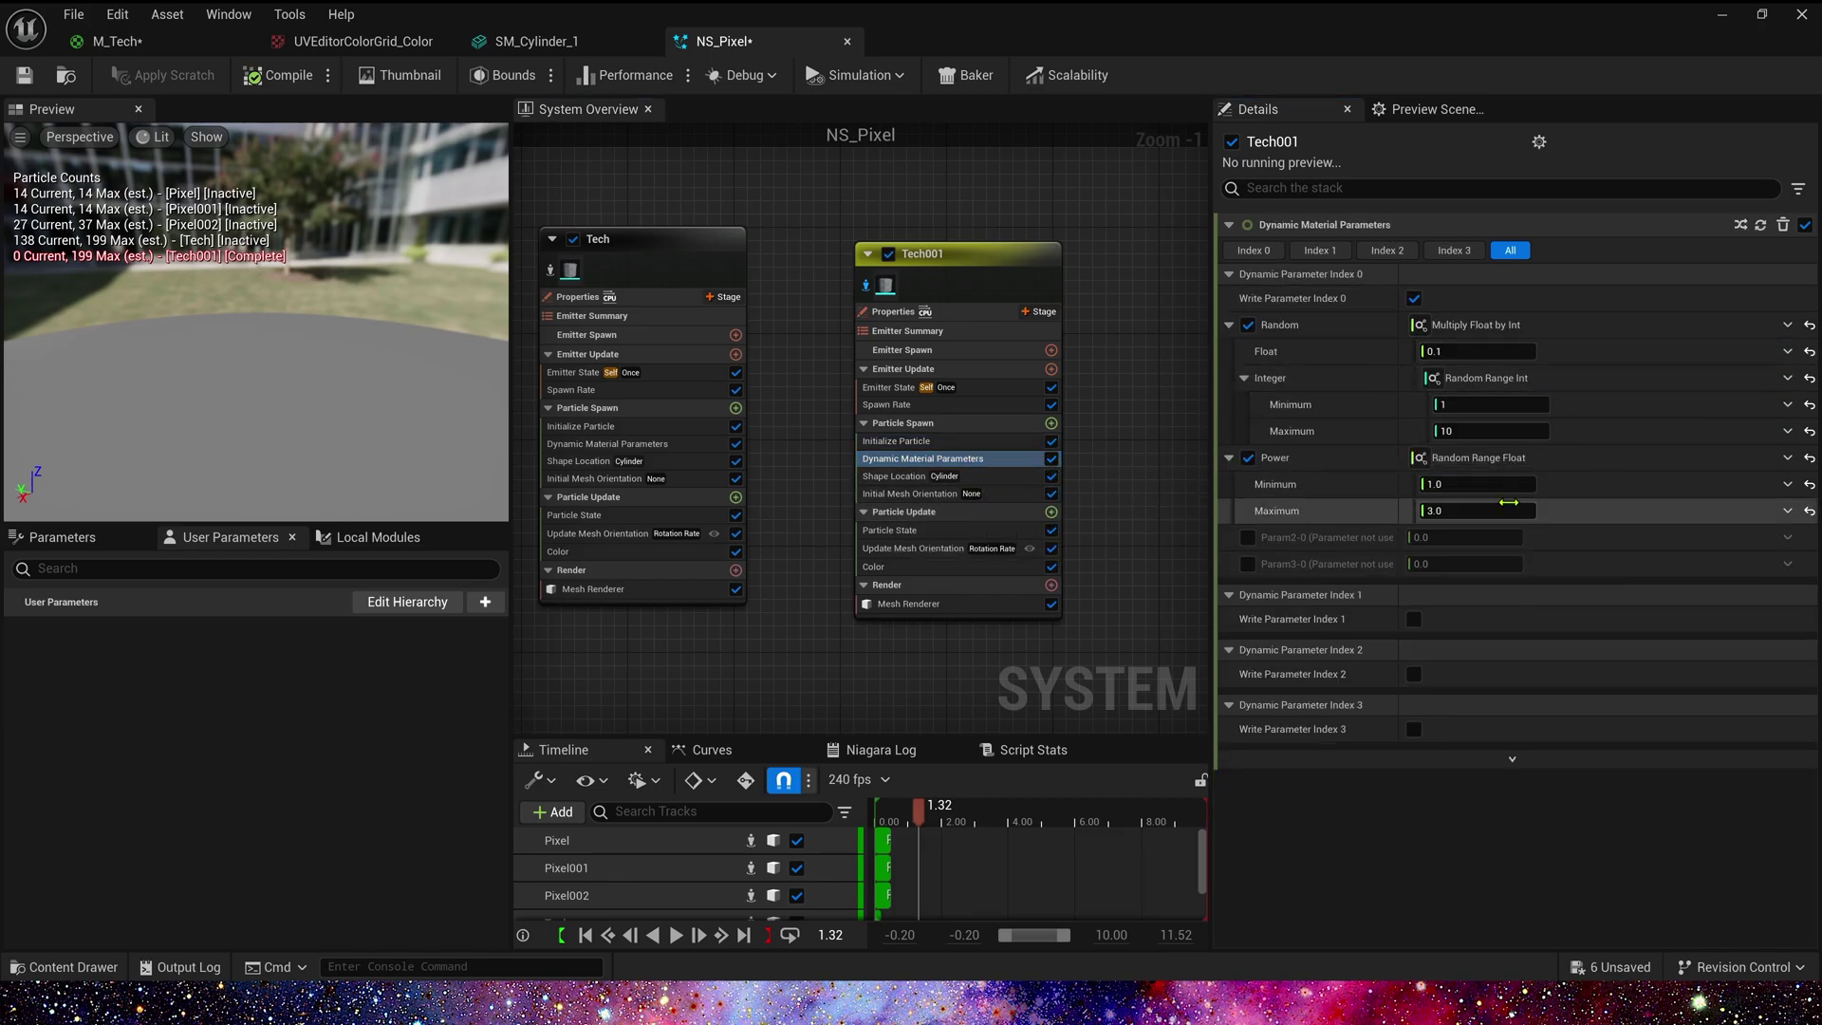
click(896, 475)
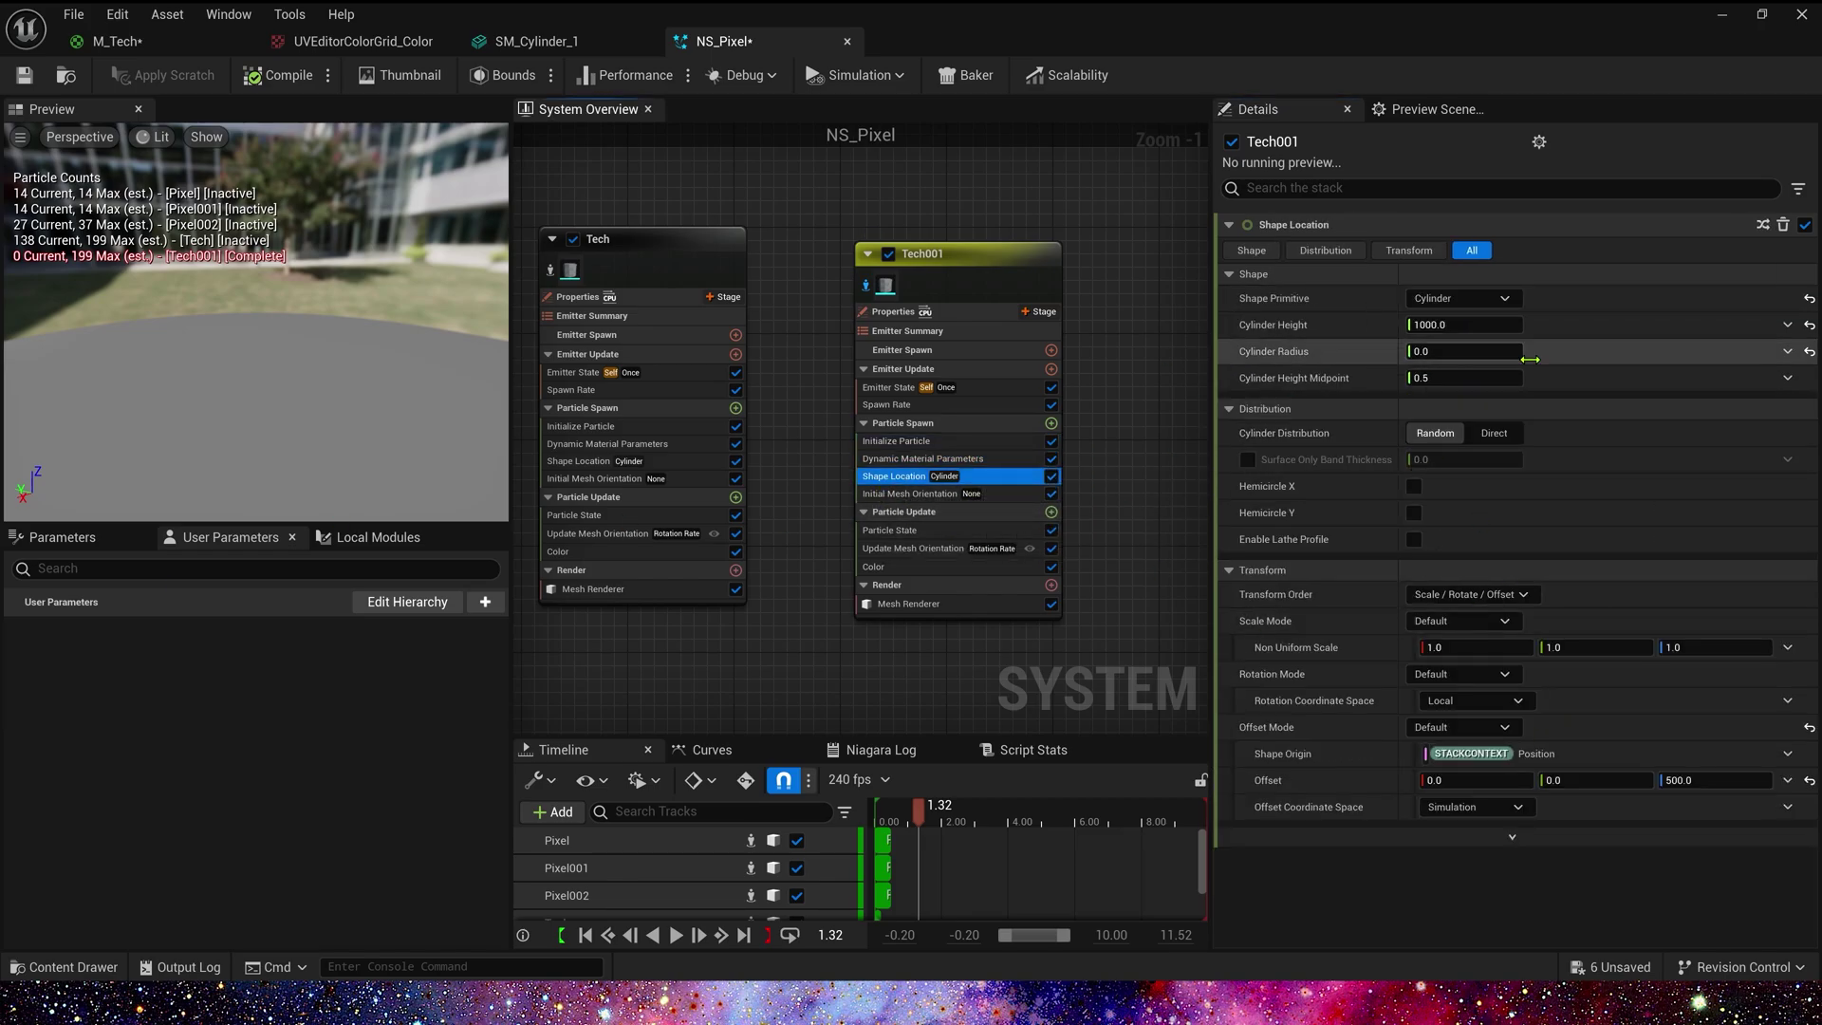
click(1466, 325)
text(0)
key(Tab)
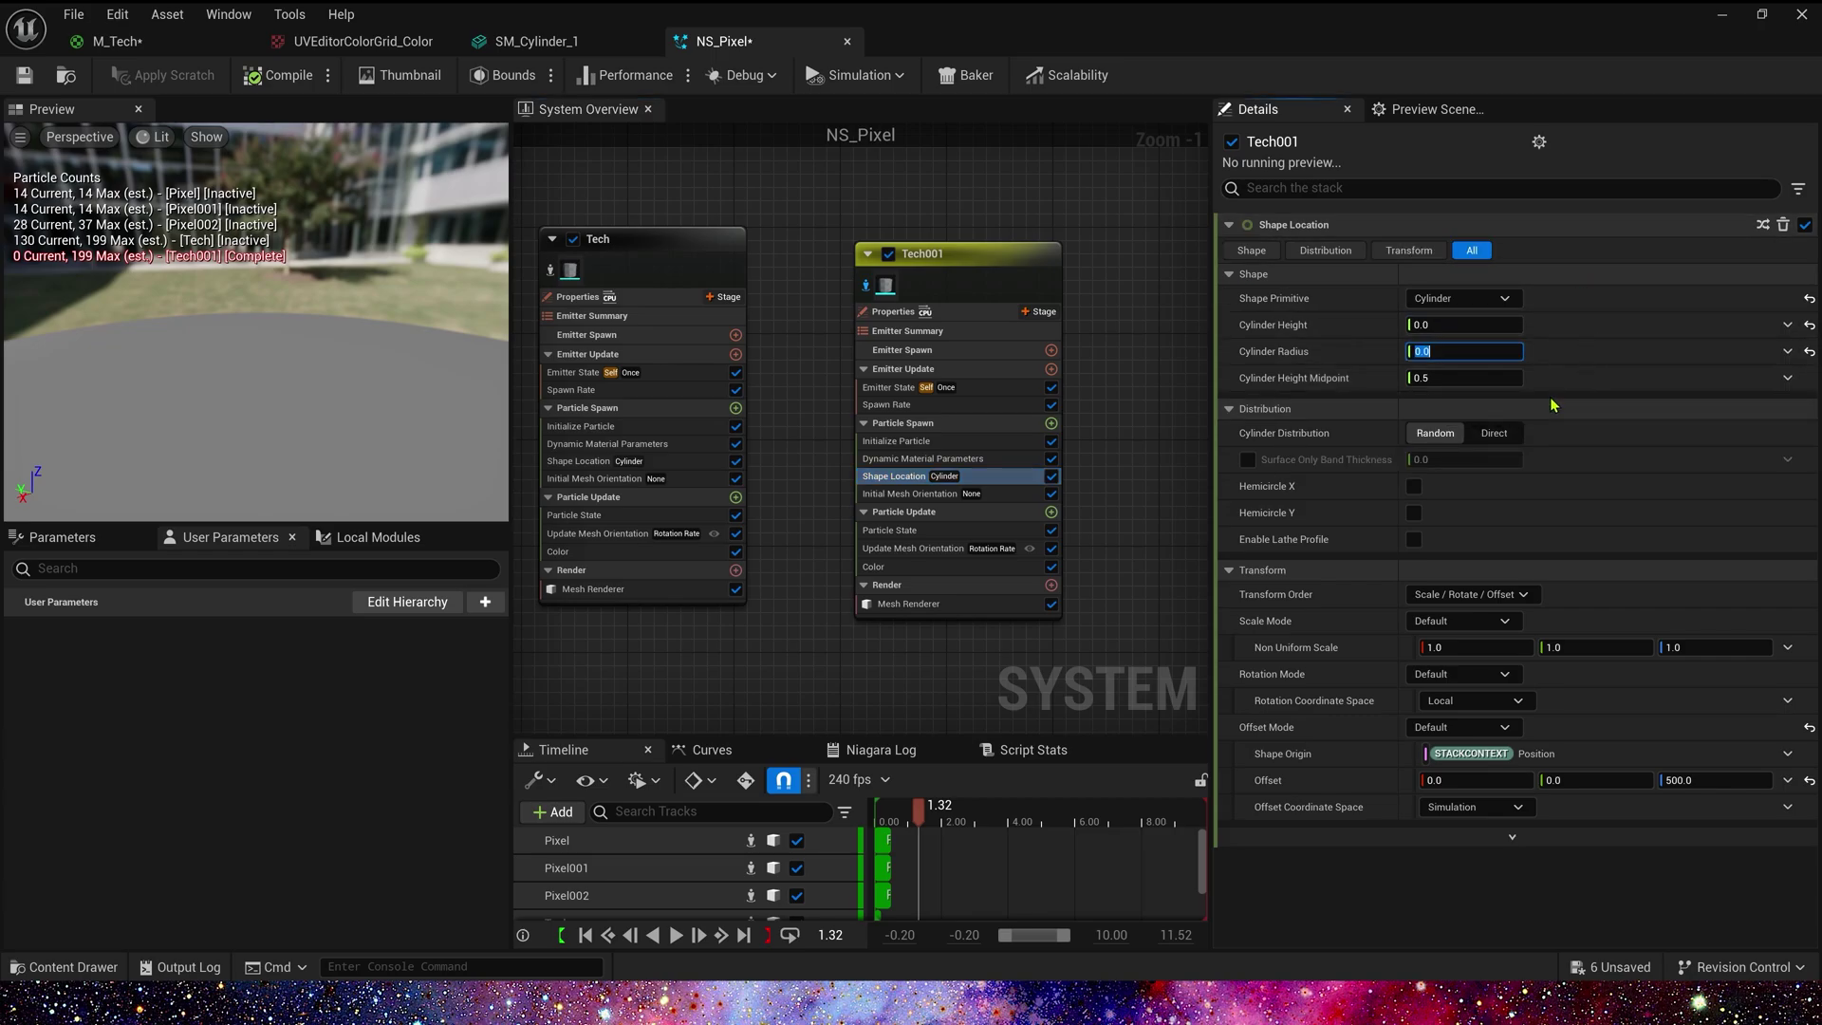
click(1470, 324)
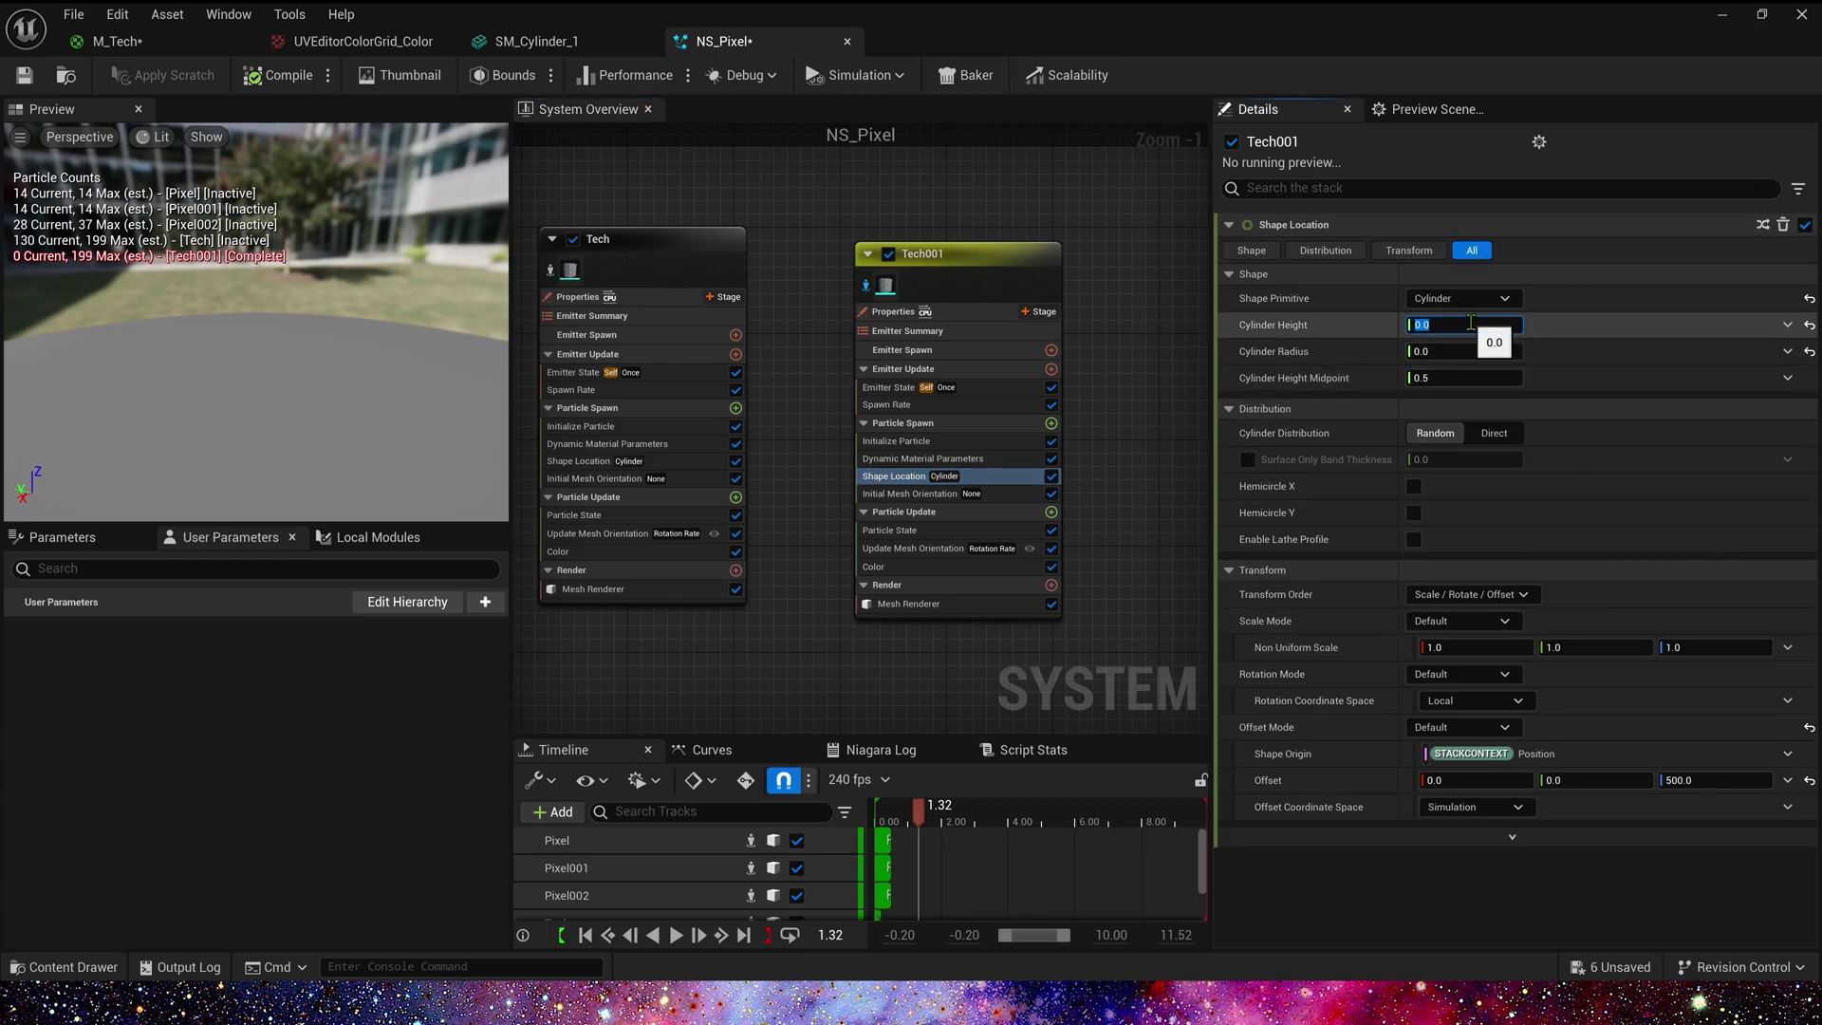
Reset the Shape Location offset of Tech001, set its Z value to 100, and save NS_Pixel.
click(1809, 780)
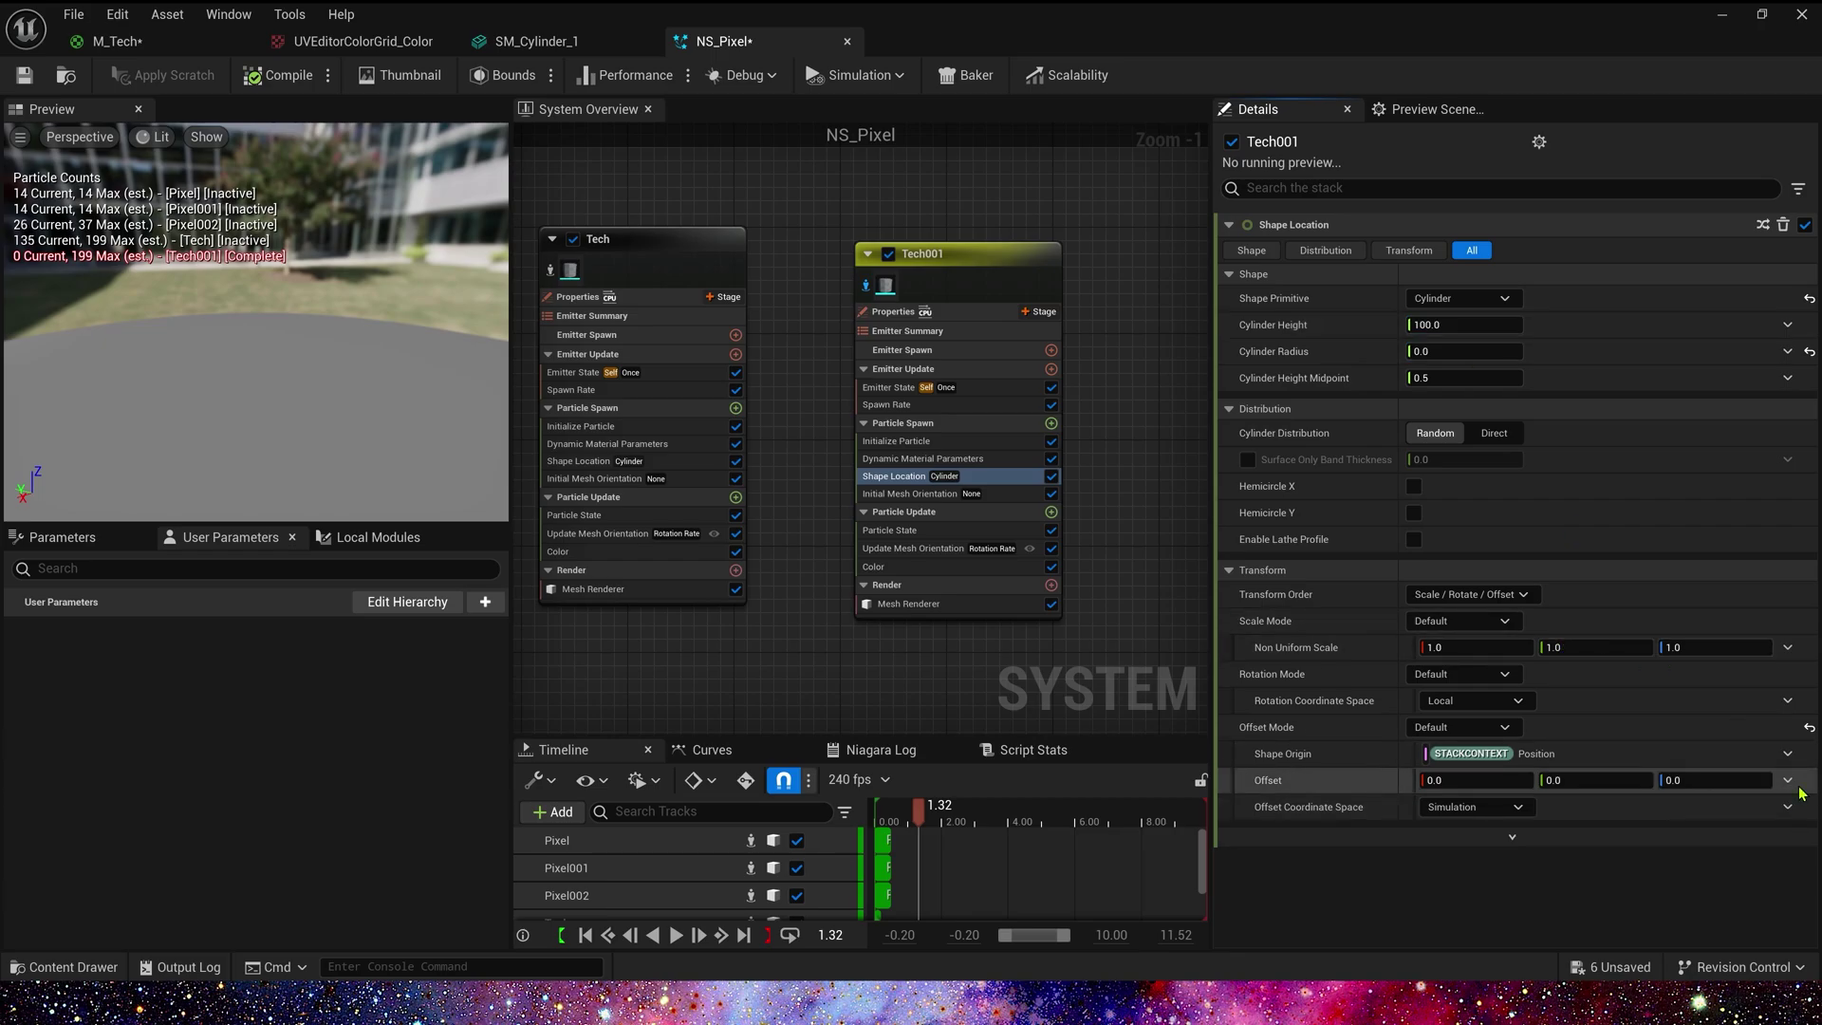
click(1713, 779)
text(100)
key(Tab)
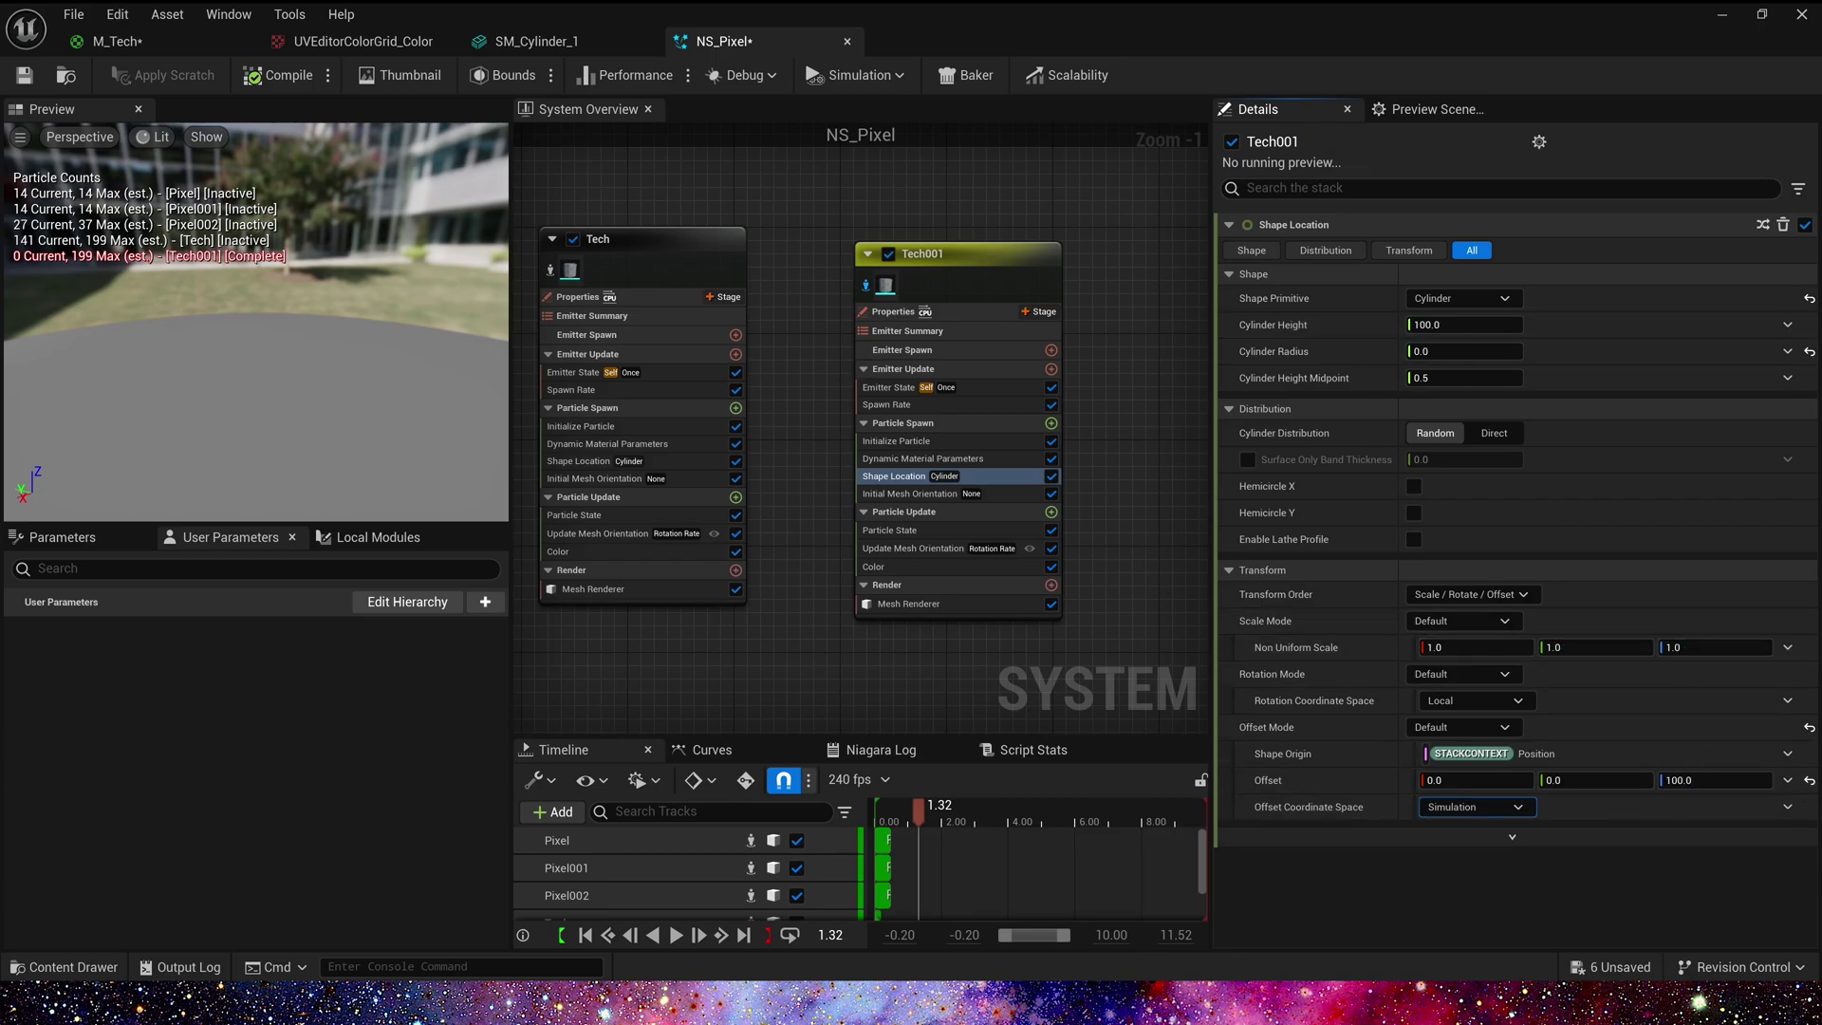
click(24, 79)
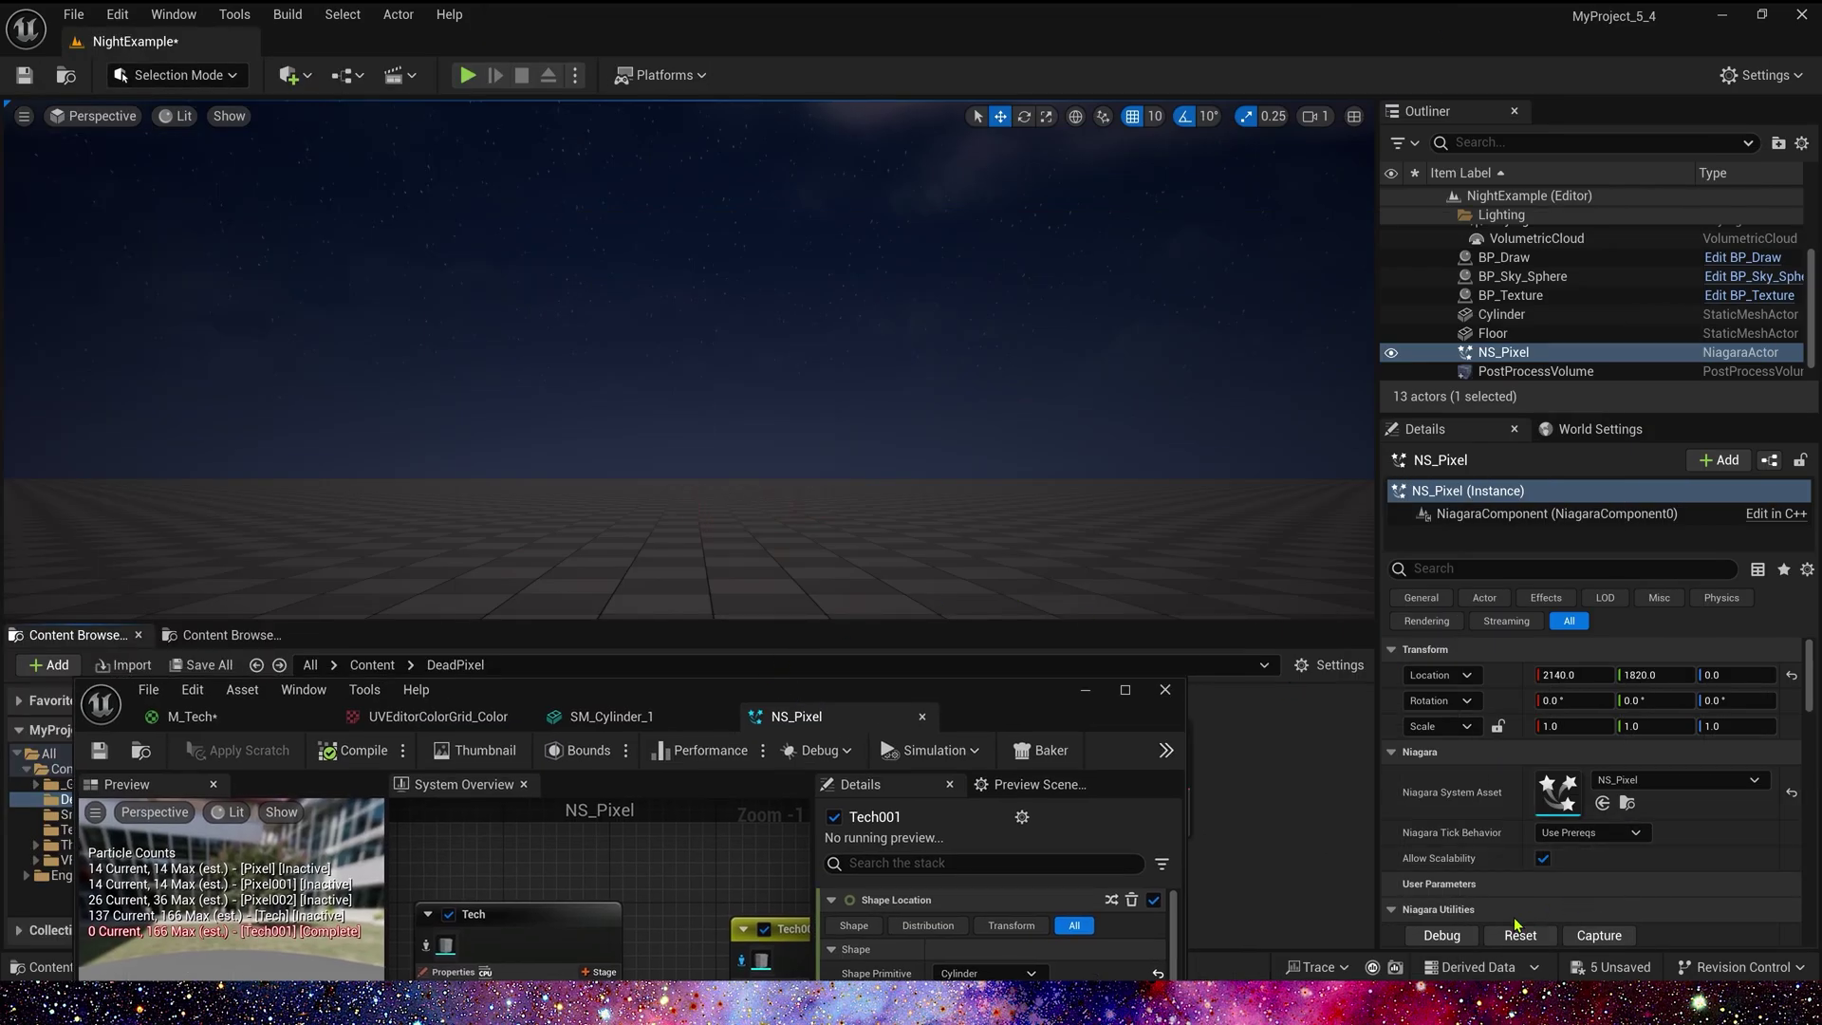
Reset NS_Pixel in the level repeatedly and examine the cylinder cluster near the ground as it plays.
click(1518, 933)
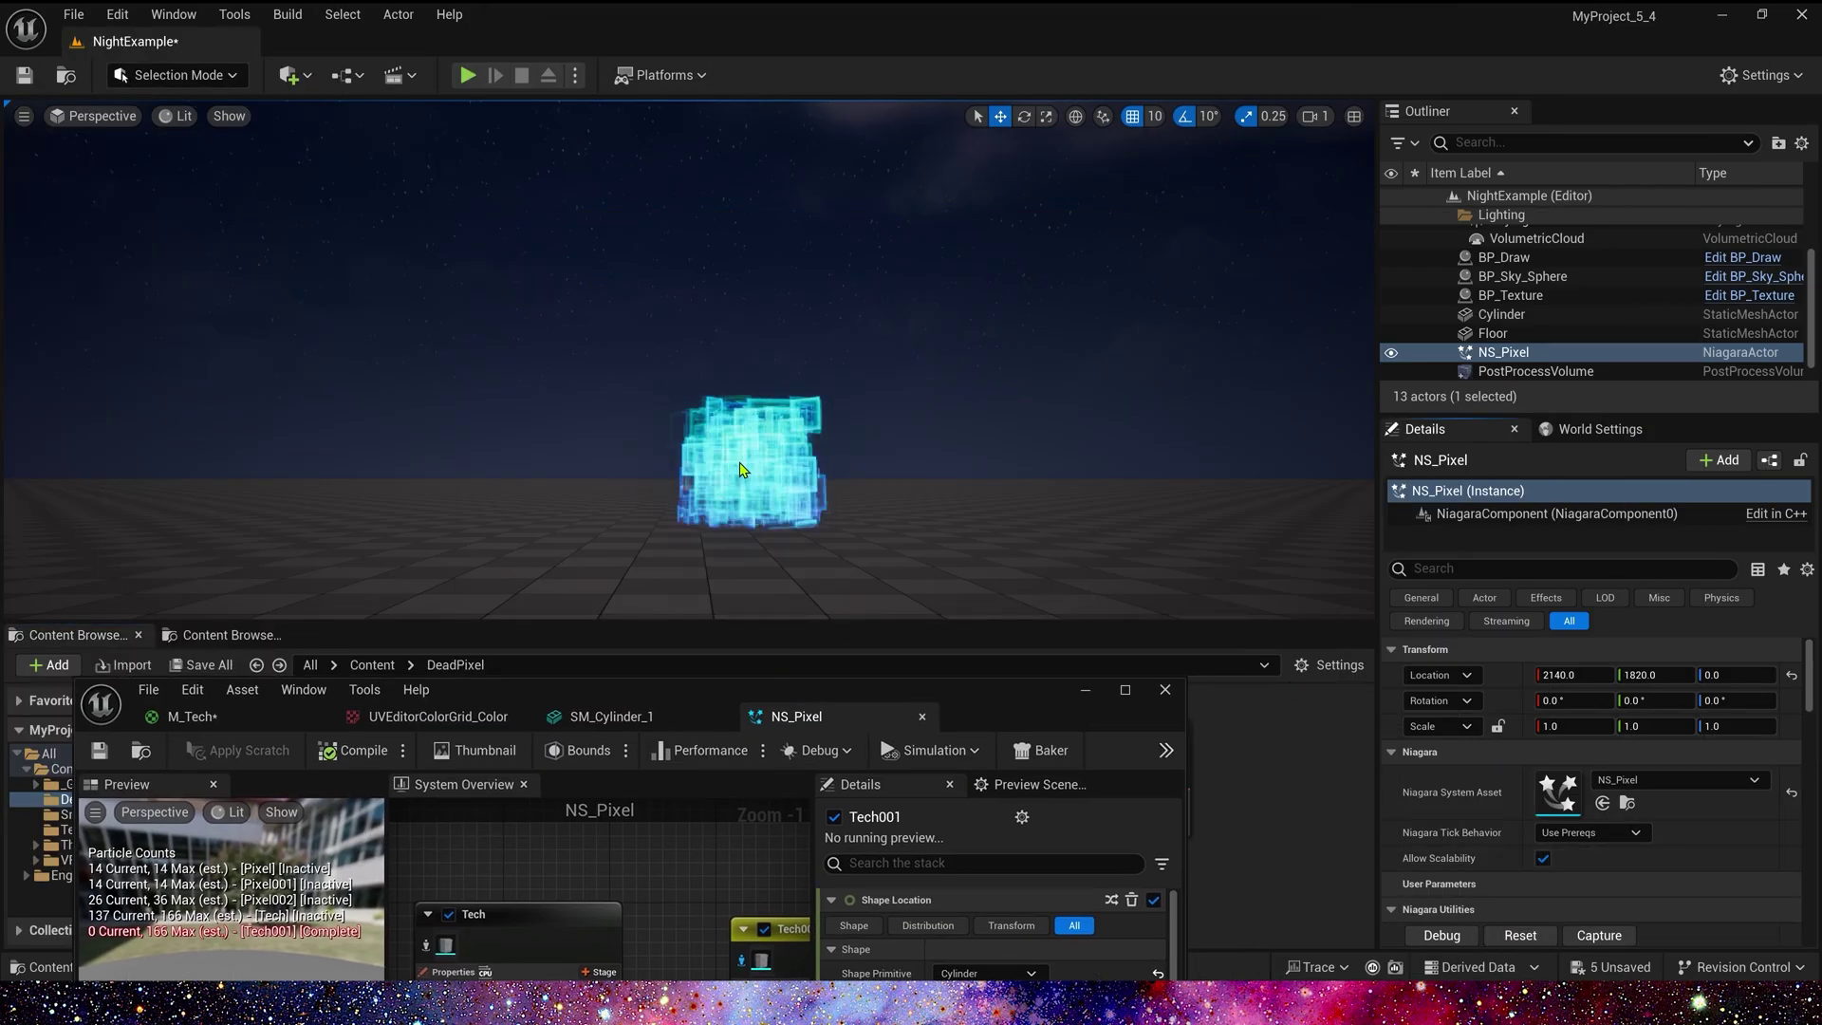
click(1520, 942)
click(1520, 943)
click(1520, 942)
click(1519, 937)
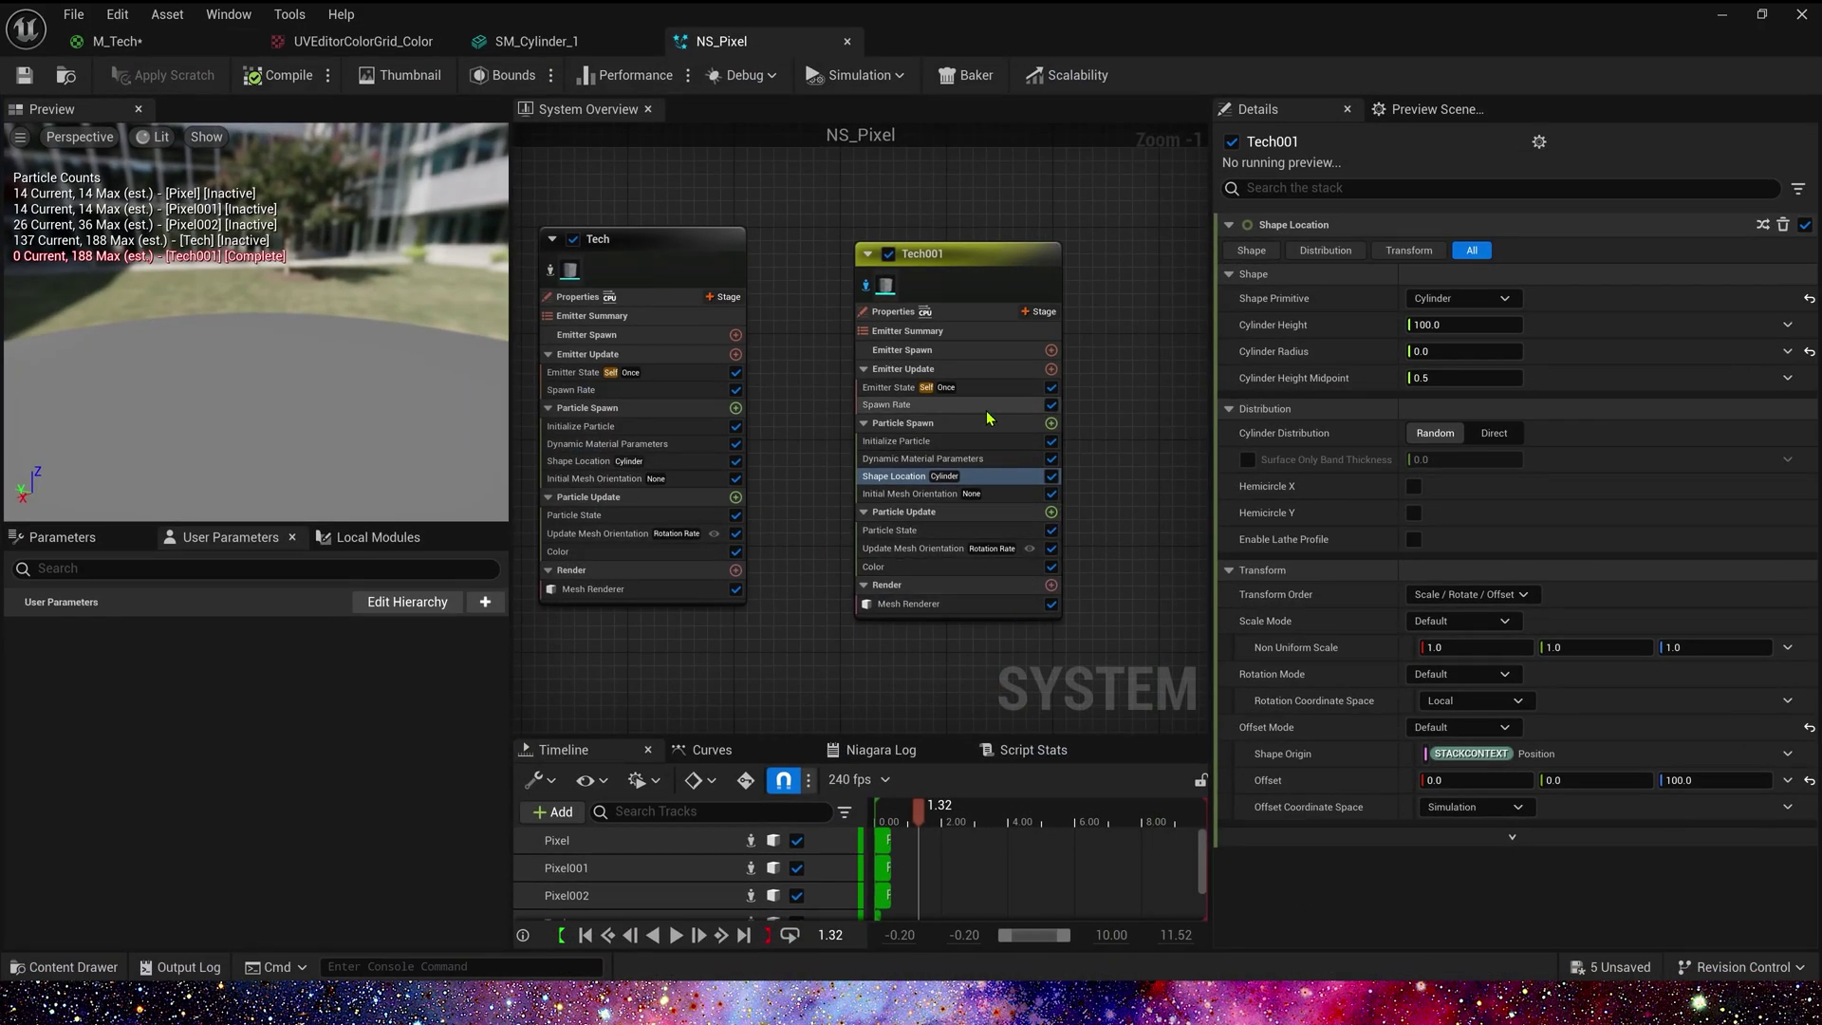
Return to the NS_Pixel editor, change Tech001's Spawn Rate, and open its Color module.
click(985, 406)
click(1464, 250)
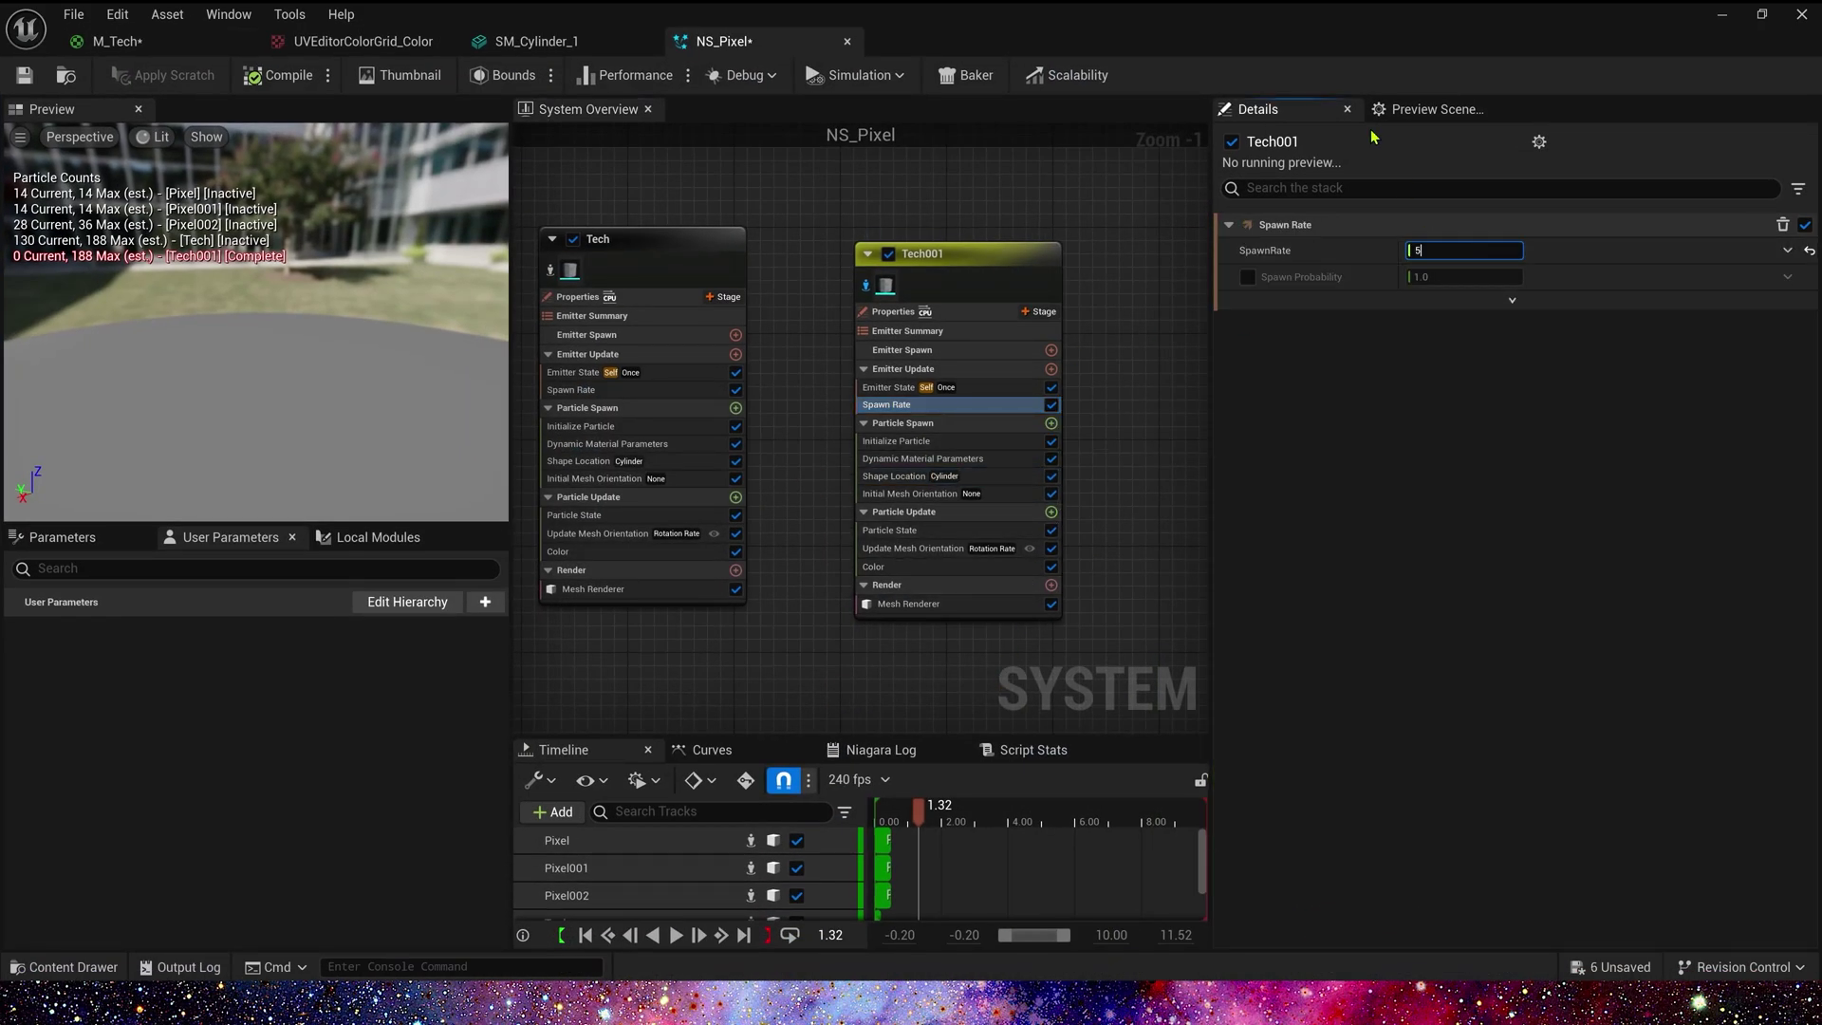
click(987, 567)
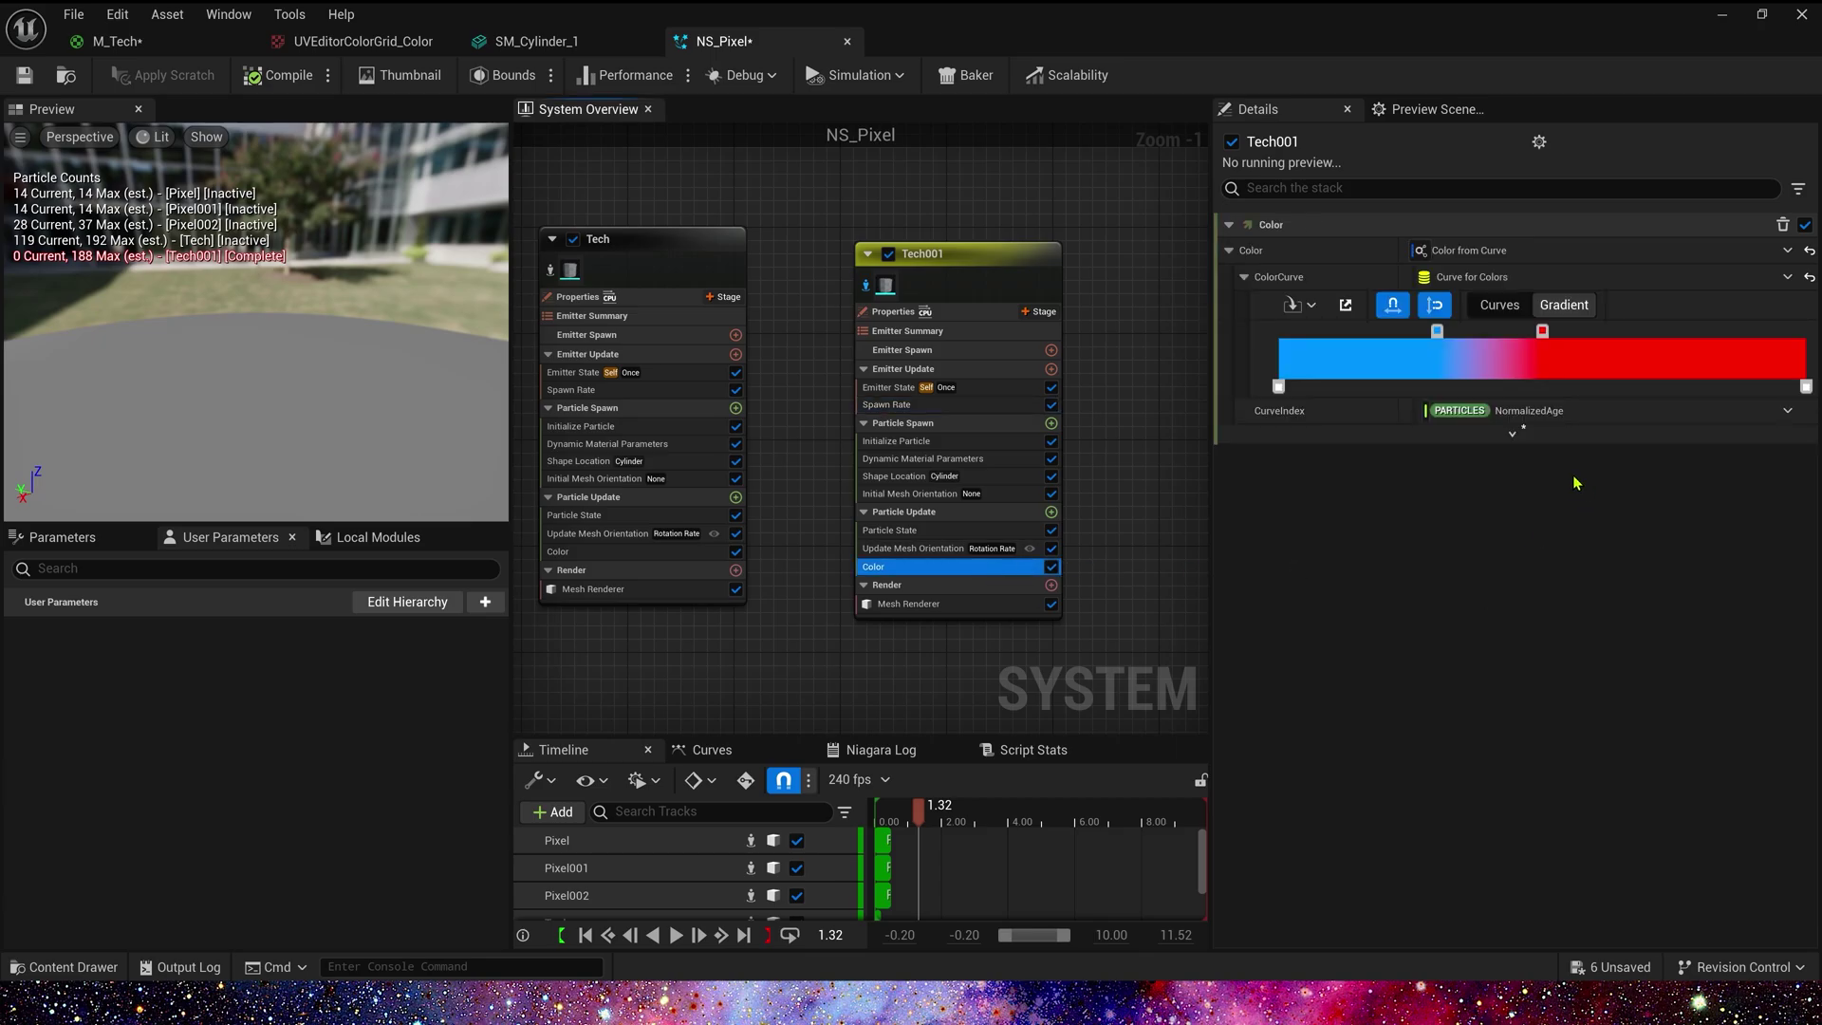
click(1382, 675)
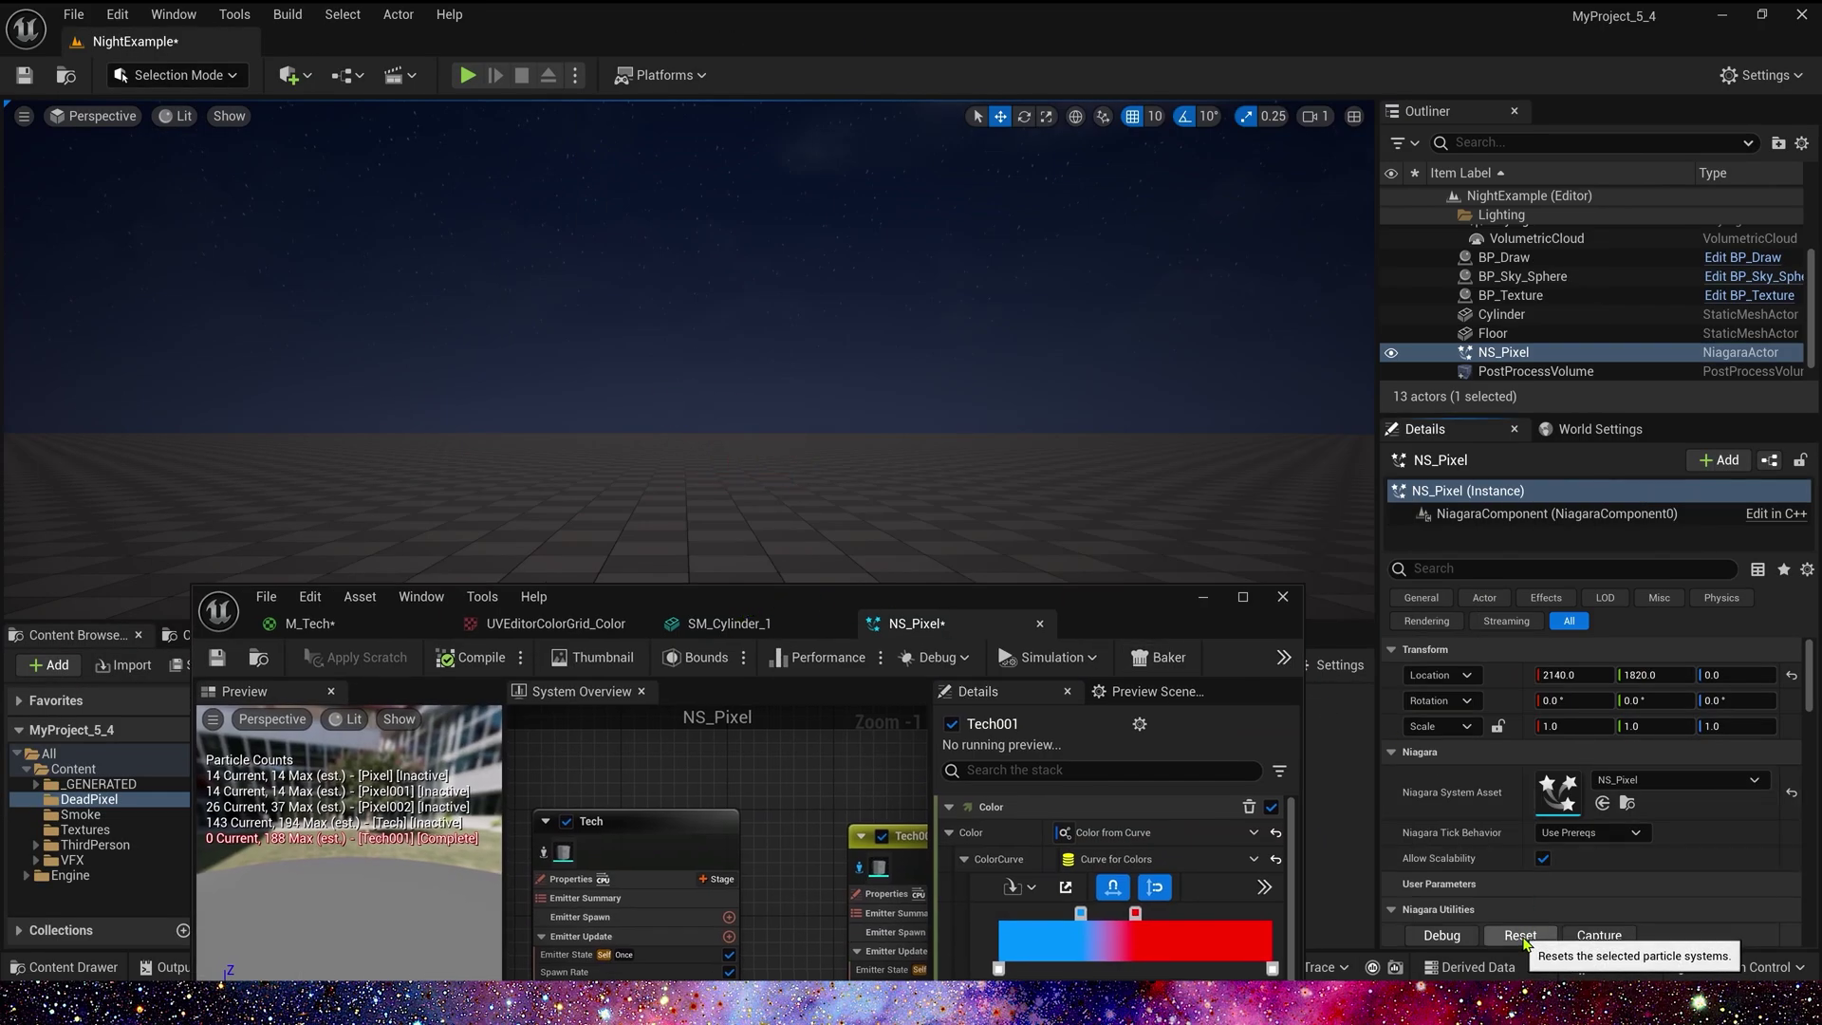
Set Tech001's Lifetime Min to 2.0 and Lifetime Max to 4 in Initialize Particle, and replay NS_Pixel in the level.
click(1521, 935)
drag(1109, 616, 1150, 391)
double_click(1160, 396)
click(1452, 324)
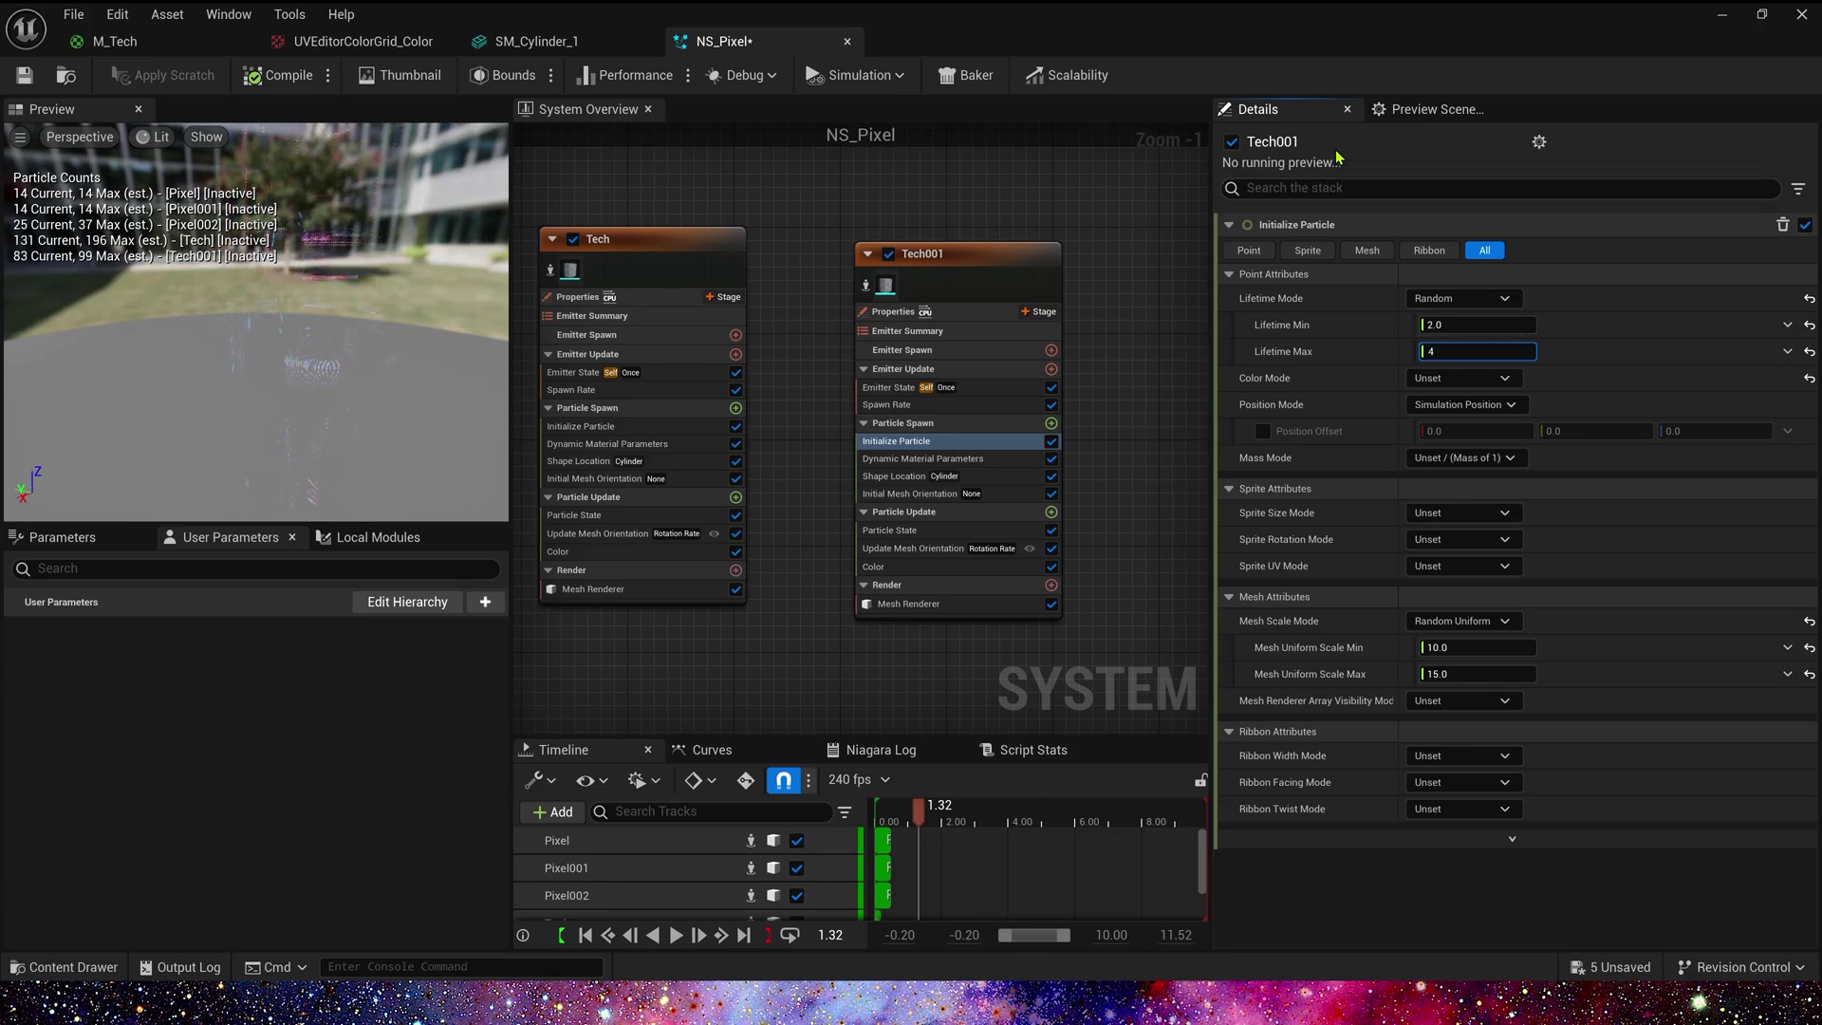
drag(964, 16, 928, 668)
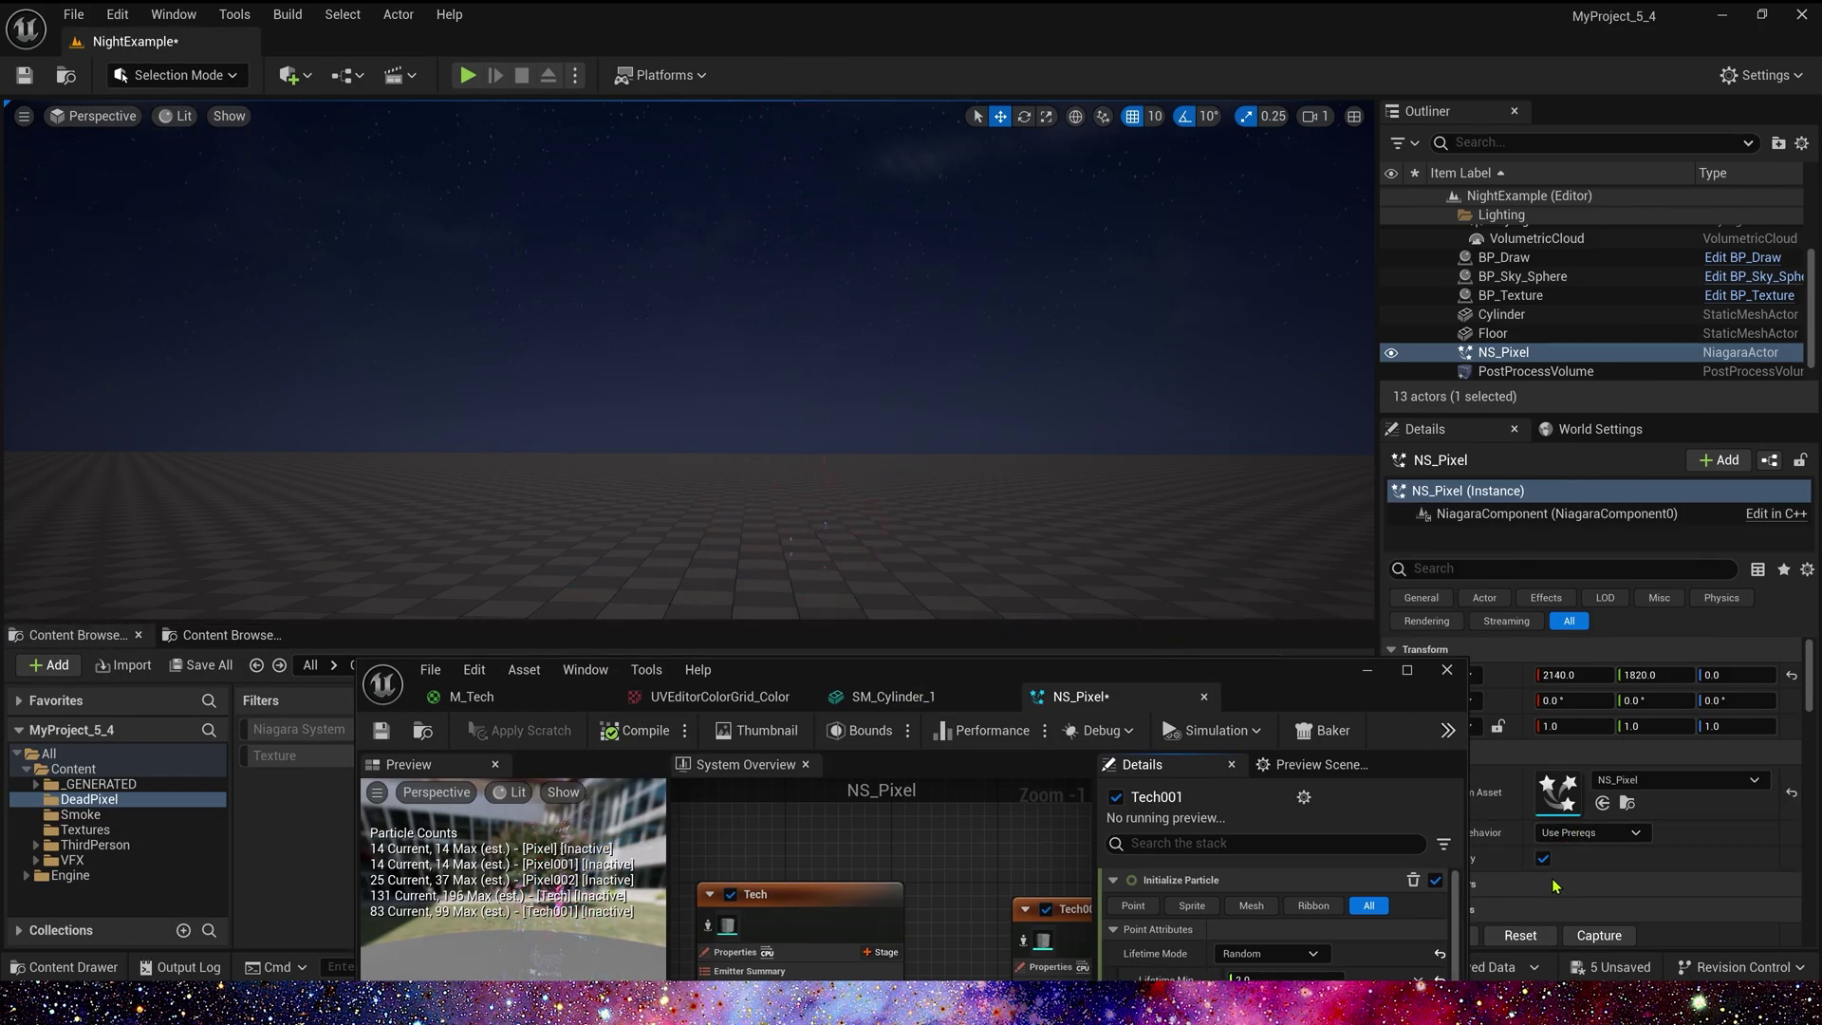
click(1520, 934)
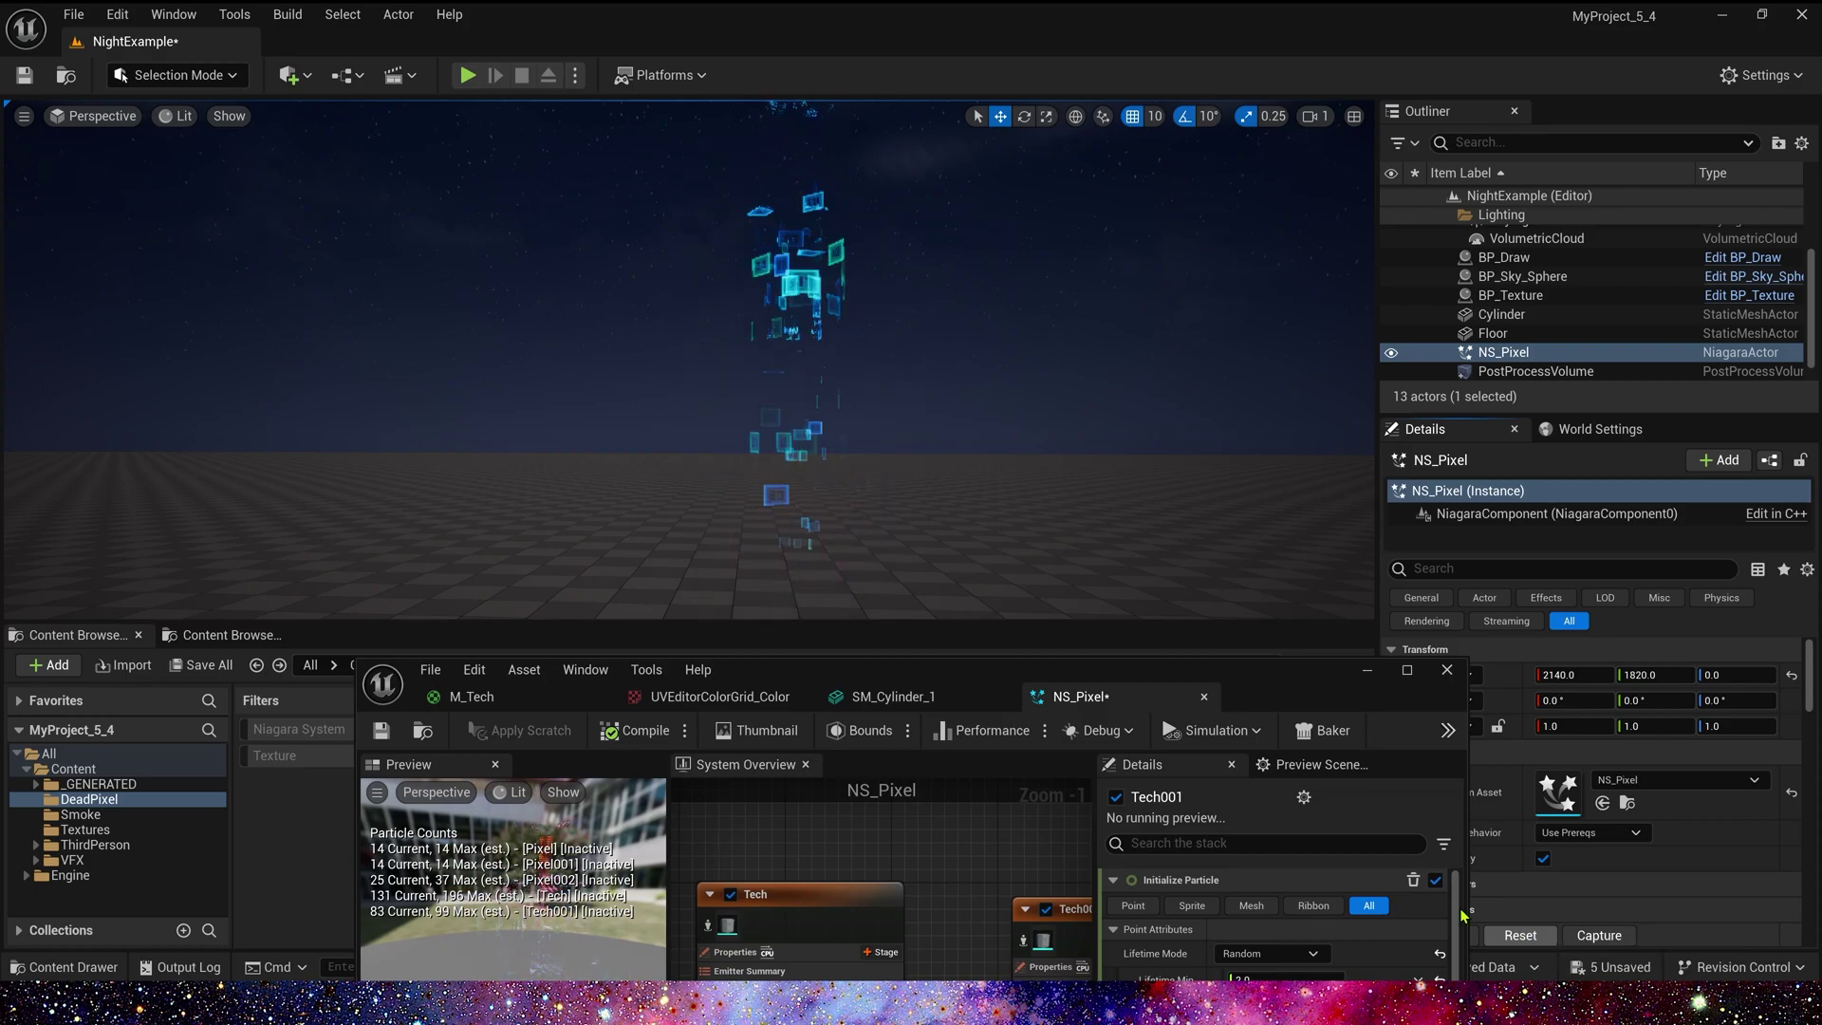